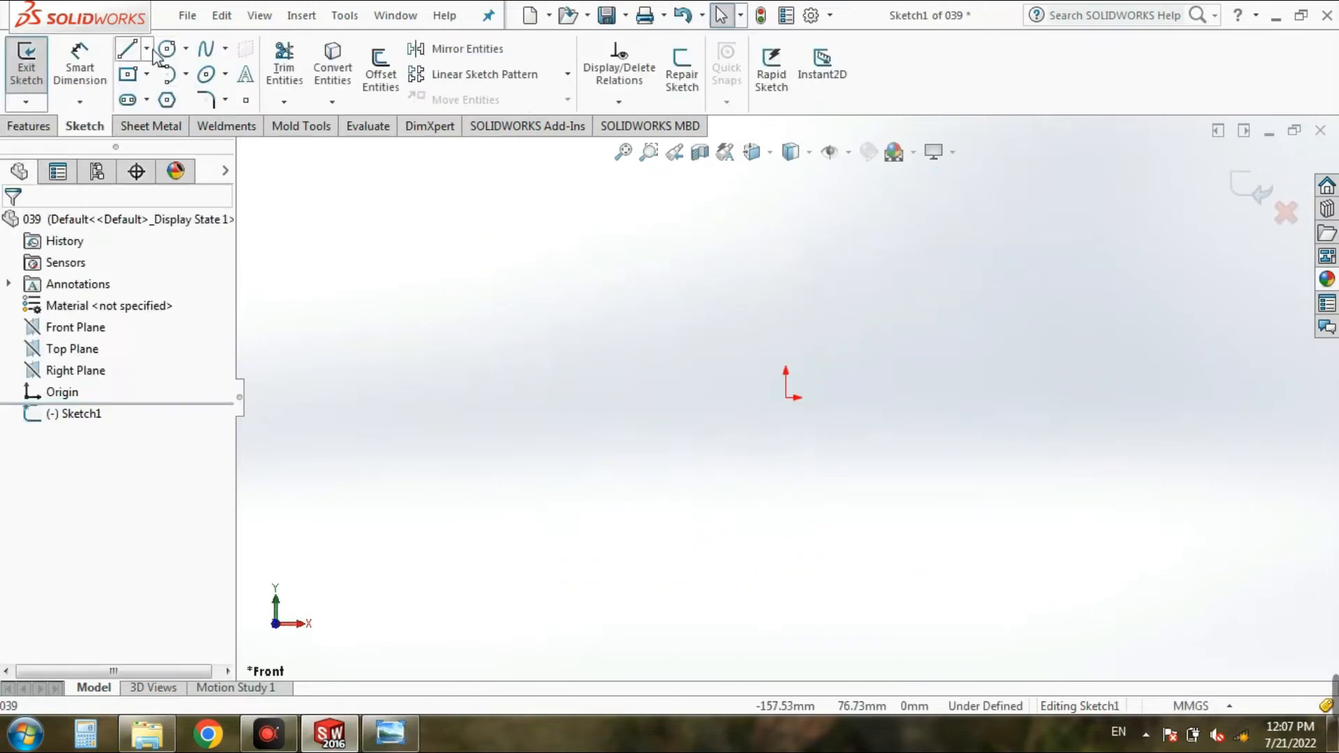
Step: Sketch a circle centred on the origin, about 126 mm in diameter
{"action": "left_click", "coordinate": [166, 48]}
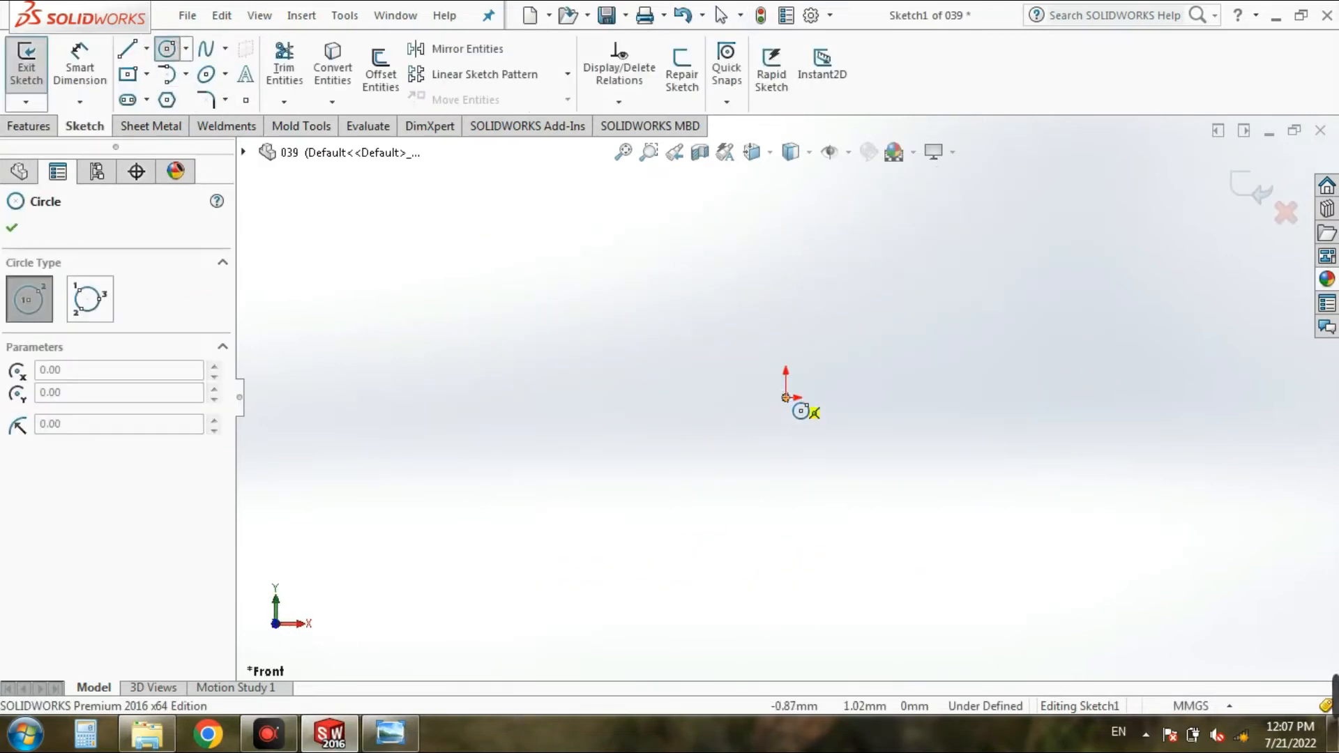
{"action": "left_click", "coordinate": [784, 397]}
{"action": "left_click", "coordinate": [969, 514]}
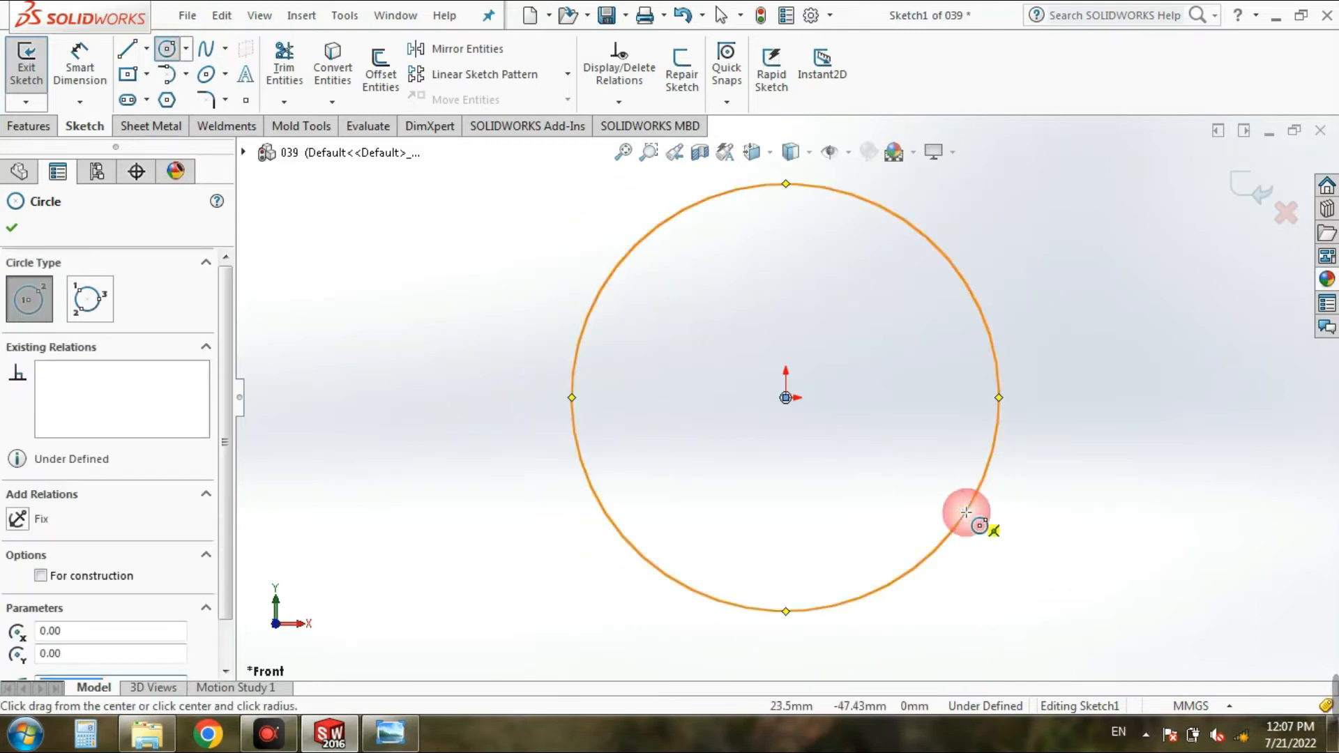
Step: Check the ball's diameter in the reference drawing and dimension the sketched circle to 250 mm
{"action": "left_click", "coordinate": [389, 732]}
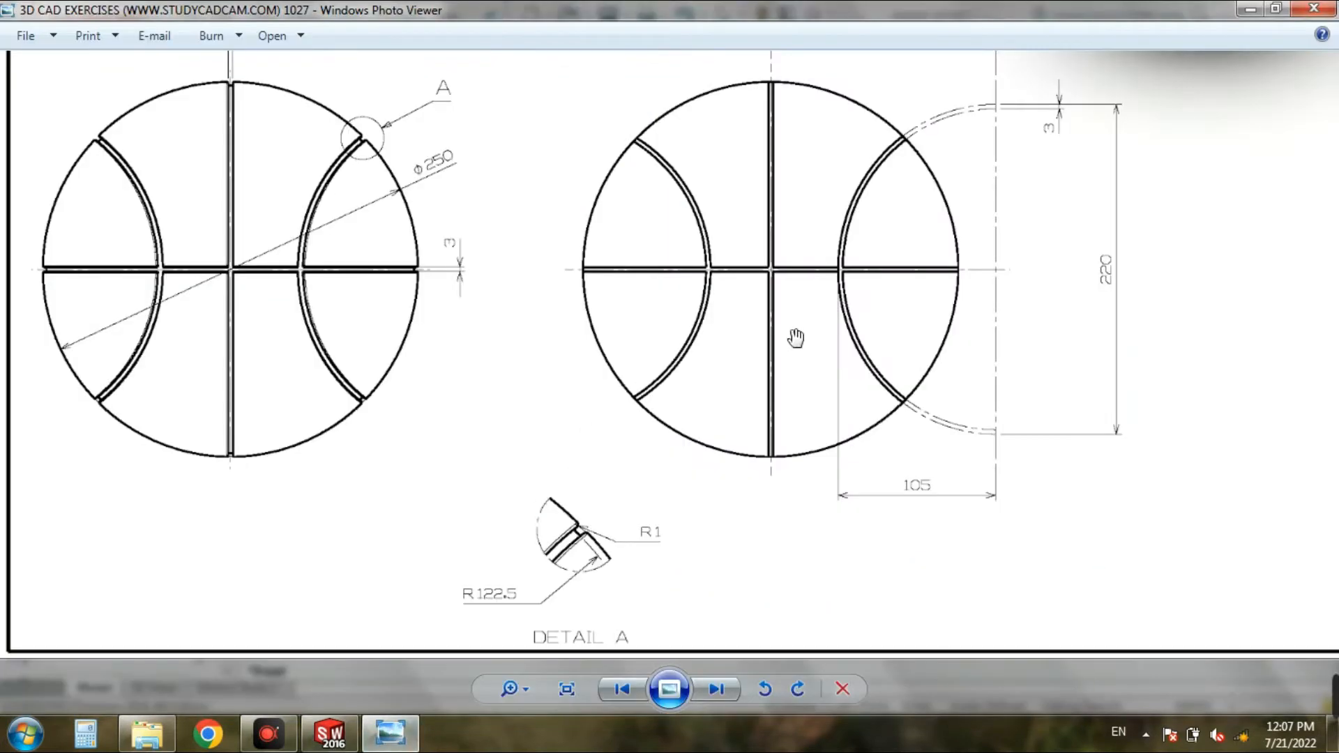
{"action": "scroll", "coordinate": [551, 324], "scroll_direction": "down", "scroll_amount": 2}
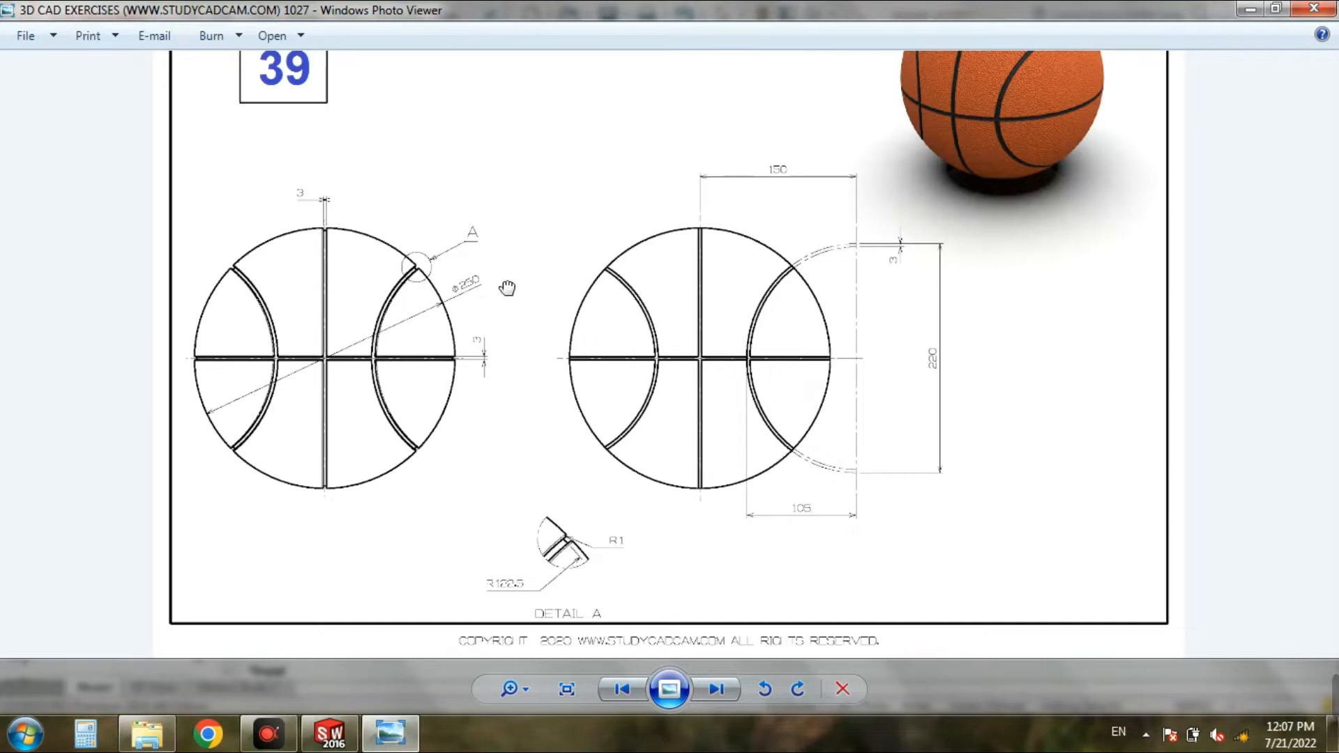
{"action": "left_click_drag", "start_coordinate": [508, 287], "coordinate": [500, 320]}
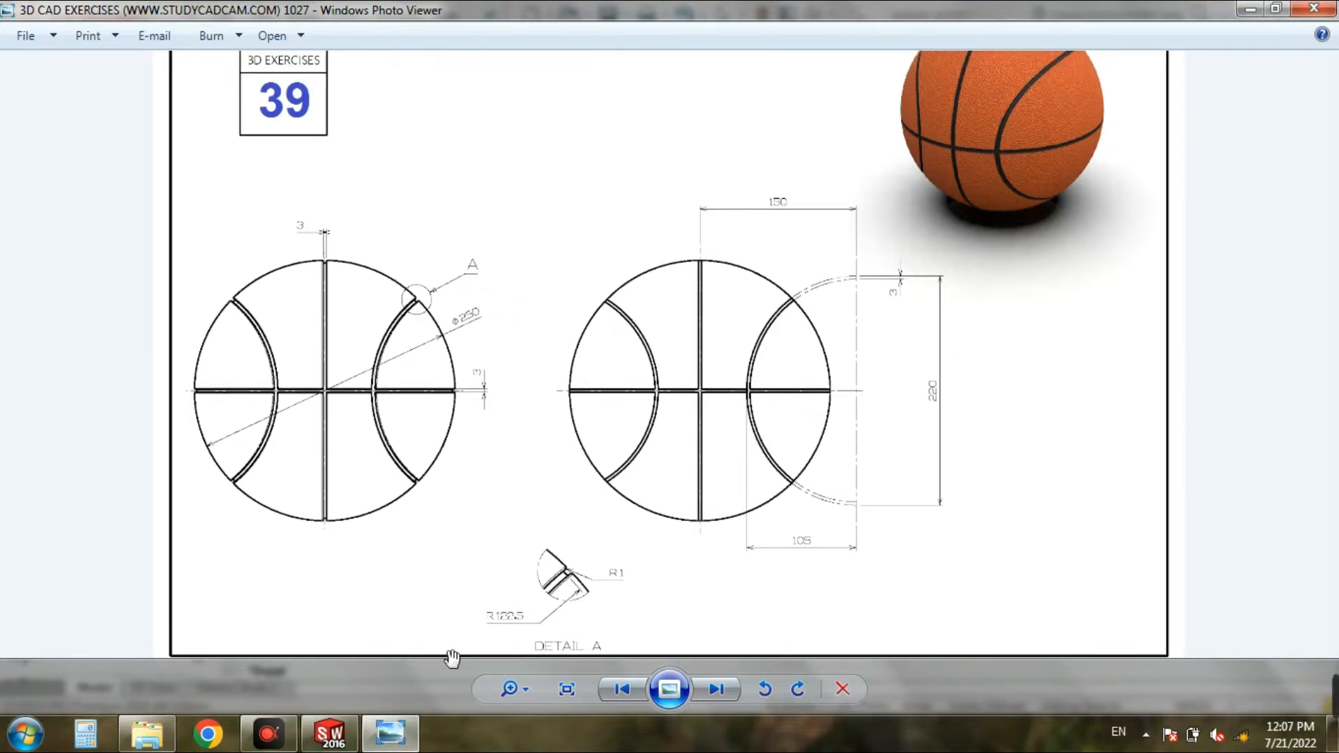
{"action": "left_click", "coordinate": [330, 734]}
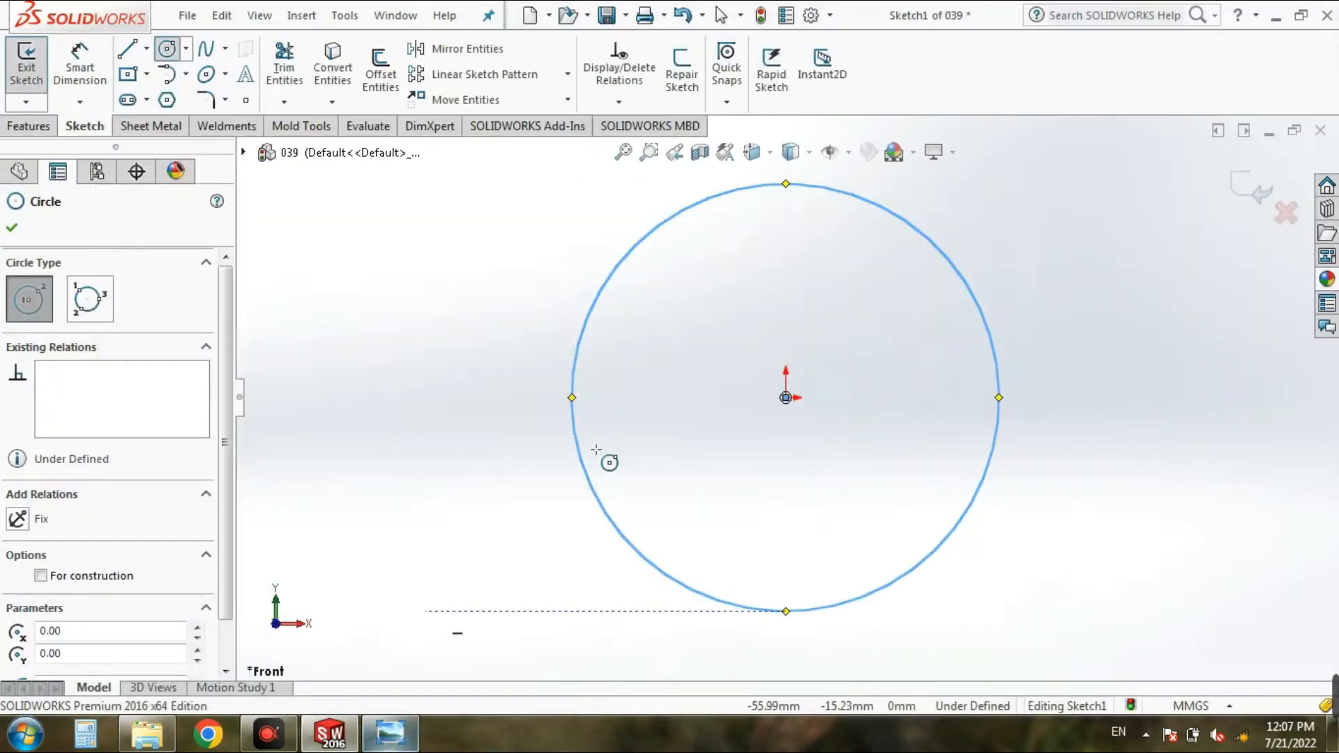
{"action": "left_click", "coordinate": [80, 62]}
{"action": "left_click", "coordinate": [993, 341]}
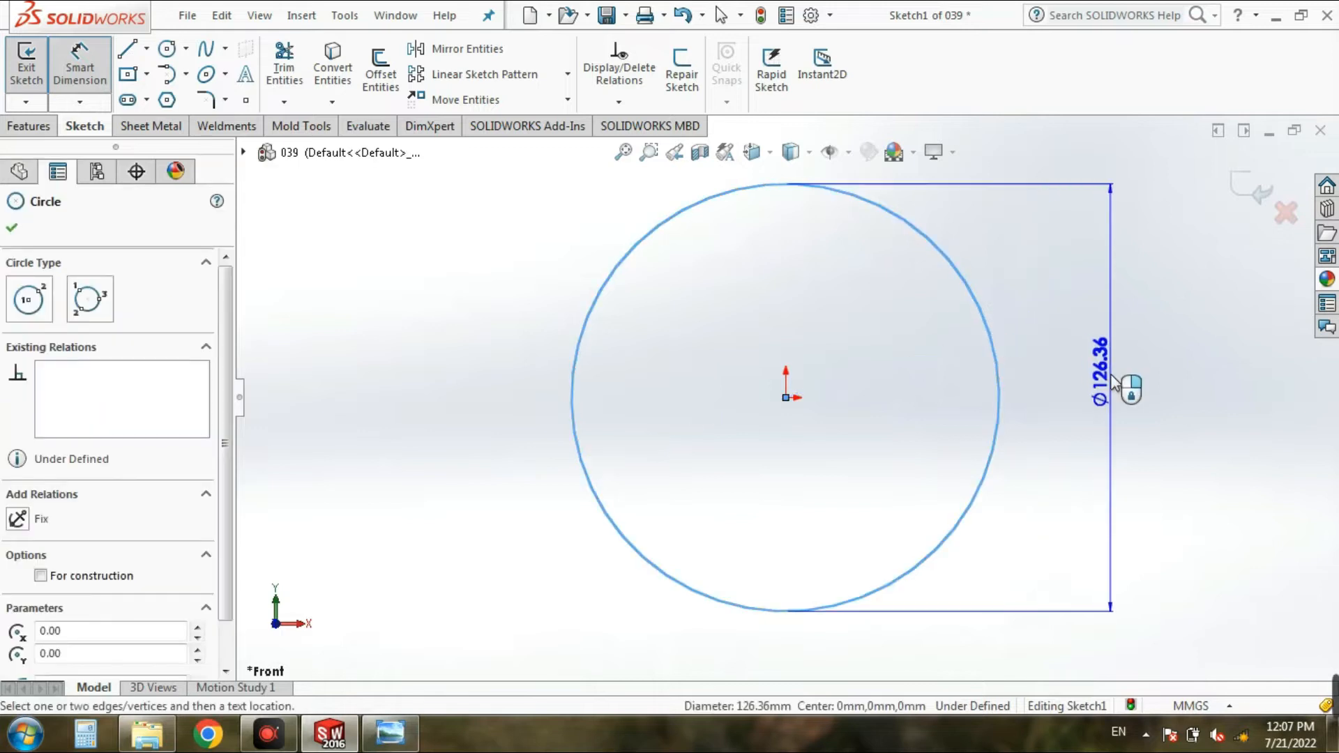
{"action": "left_click", "coordinate": [1125, 381]}
{"action": "type", "text": "250"}
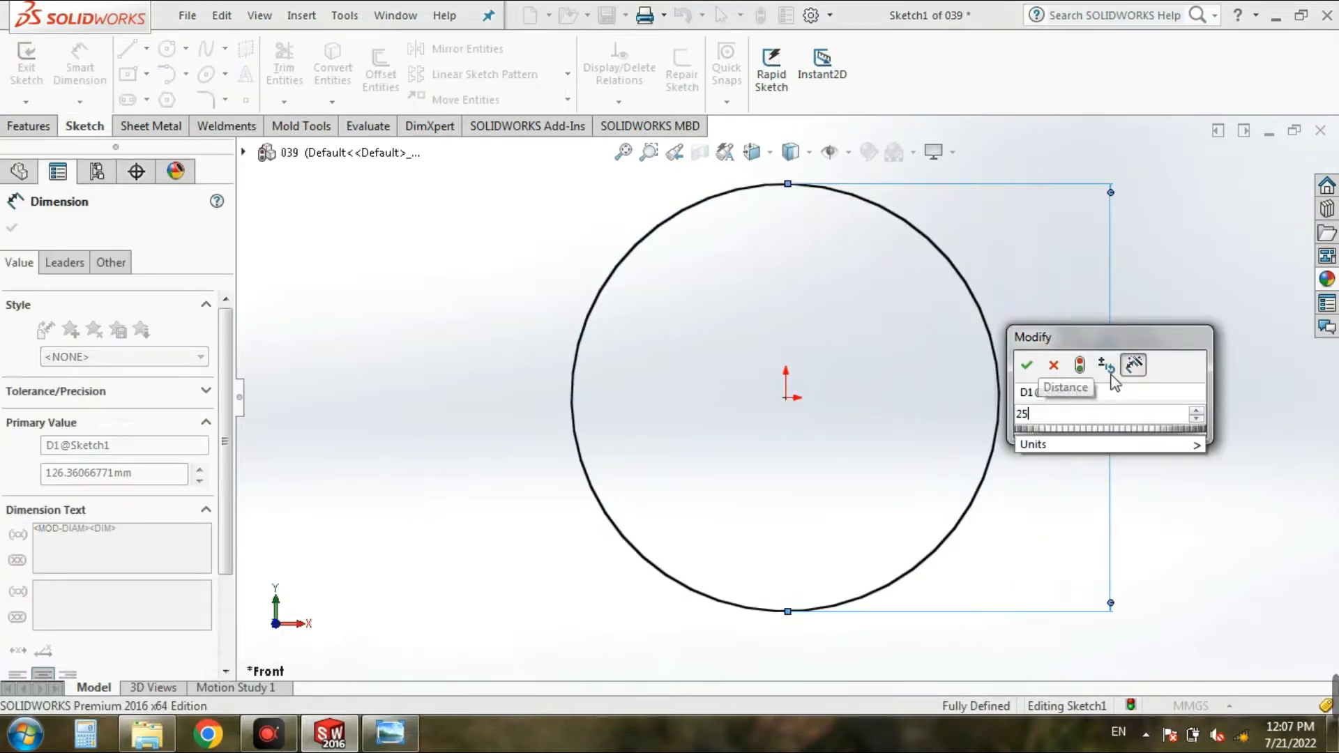
{"action": "left_click", "coordinate": [1026, 368]}
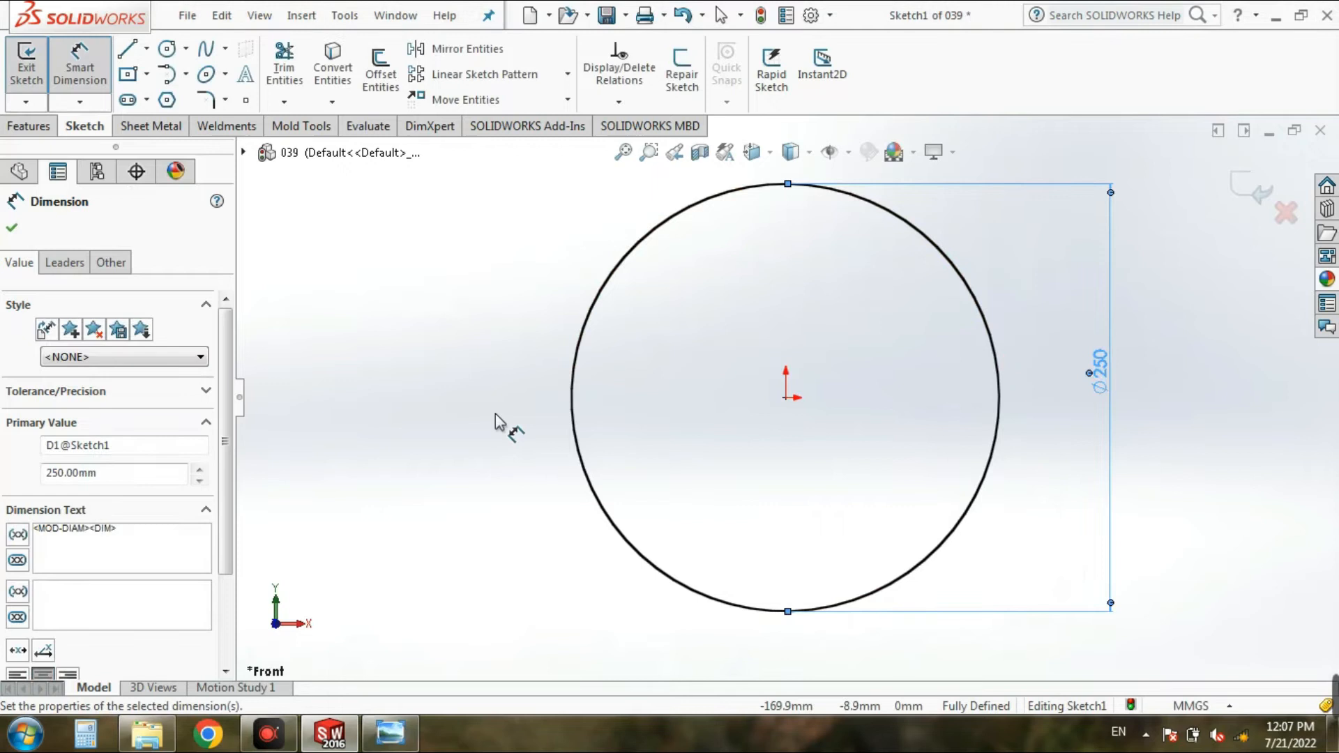
Step: Draw a vertical line through the origin from the circle's top quadrant to its bottom quadrant
{"action": "left_click", "coordinate": [128, 50]}
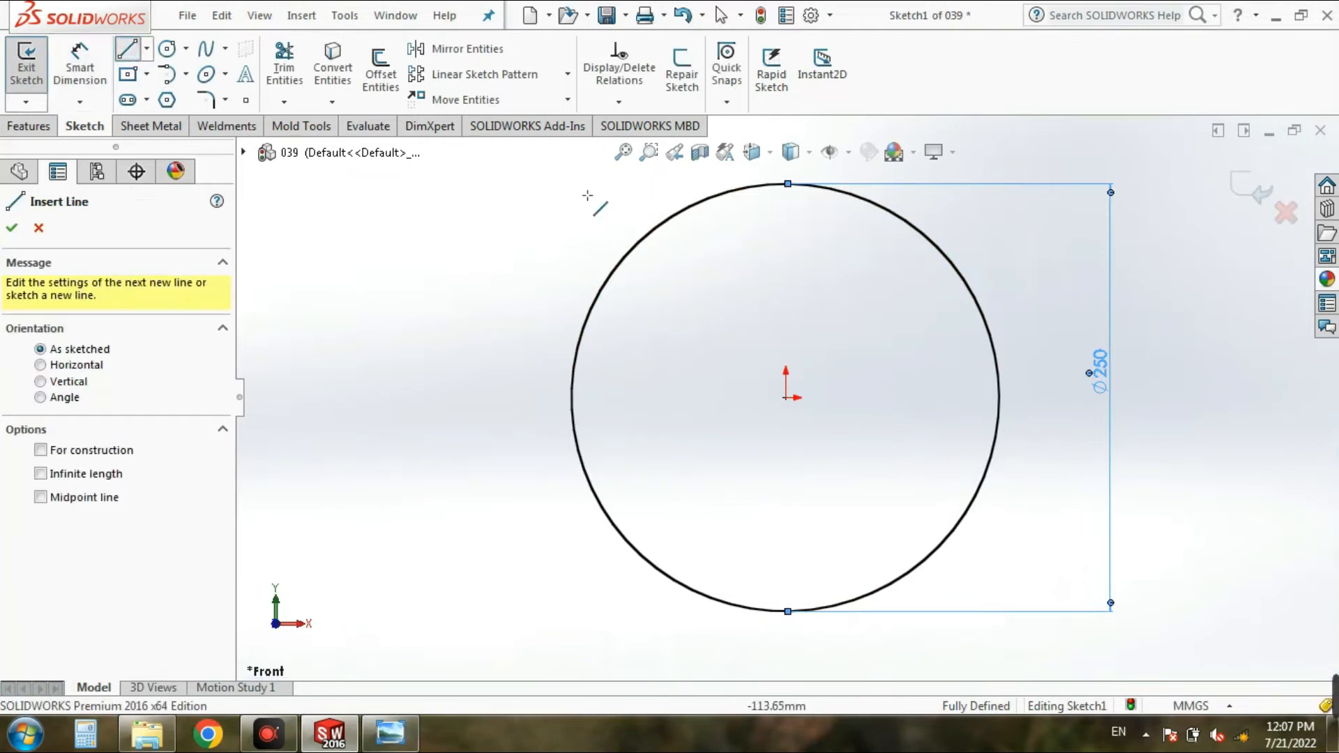
{"action": "left_click", "coordinate": [786, 182]}
{"action": "left_click", "coordinate": [786, 611]}
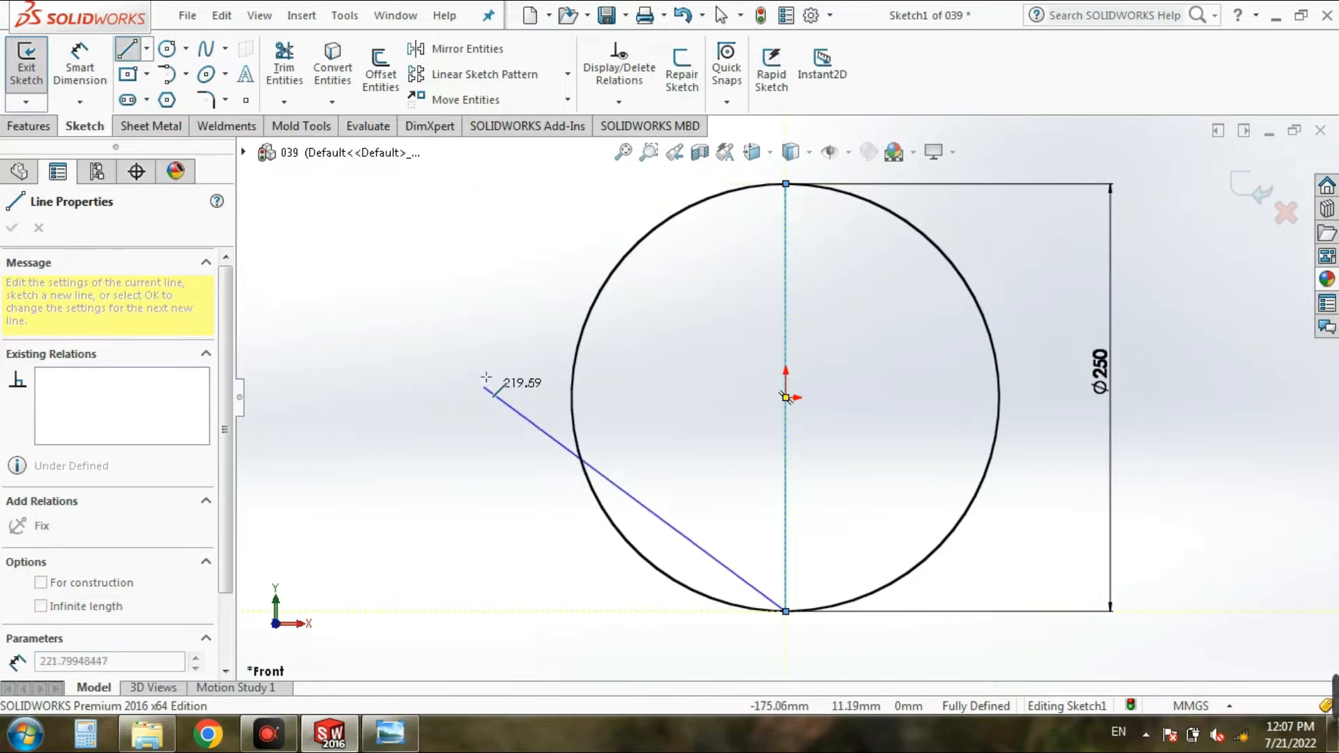
{"action": "key", "text": "Escape"}
Step: Trim away the left half of the circle with Power trim, leaving a closed semicircle profile
{"action": "left_click", "coordinate": [284, 64]}
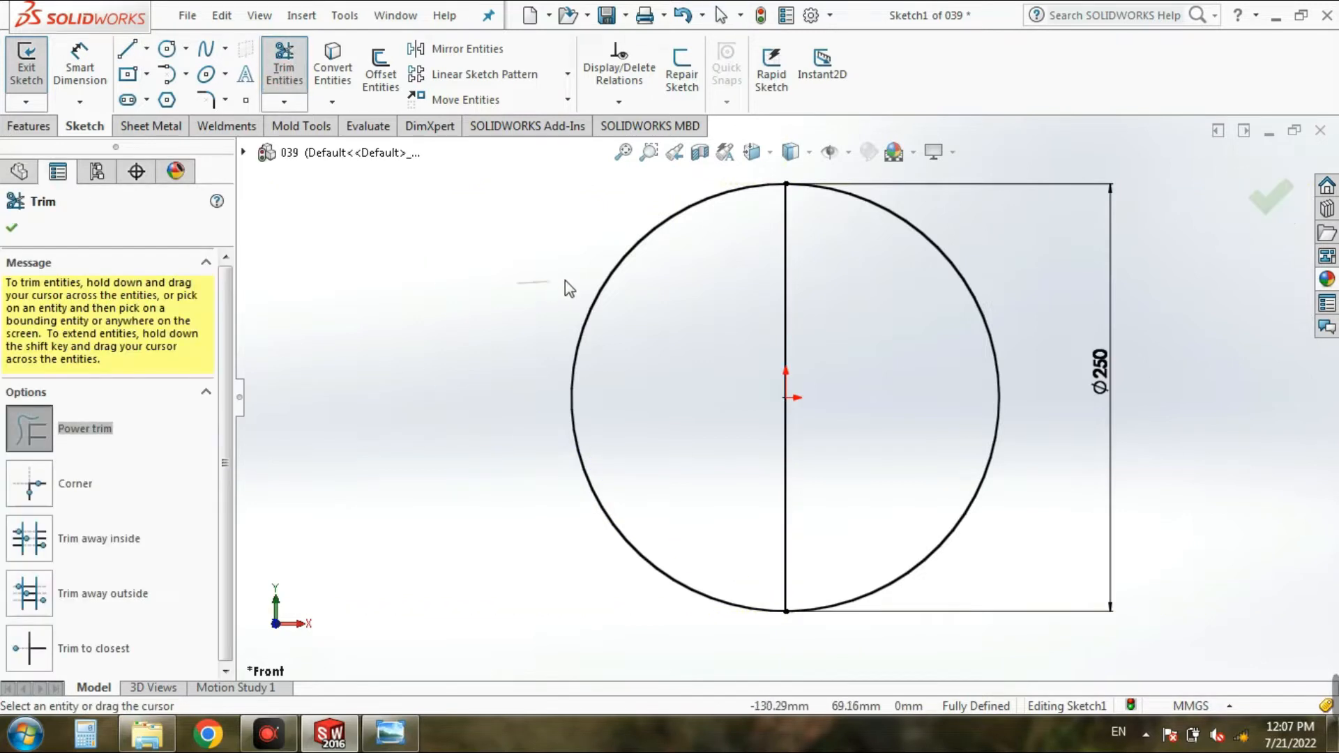
{"action": "left_click_drag", "start_coordinate": [518, 282], "coordinate": [616, 342]}
{"action": "left_click", "coordinate": [12, 229]}
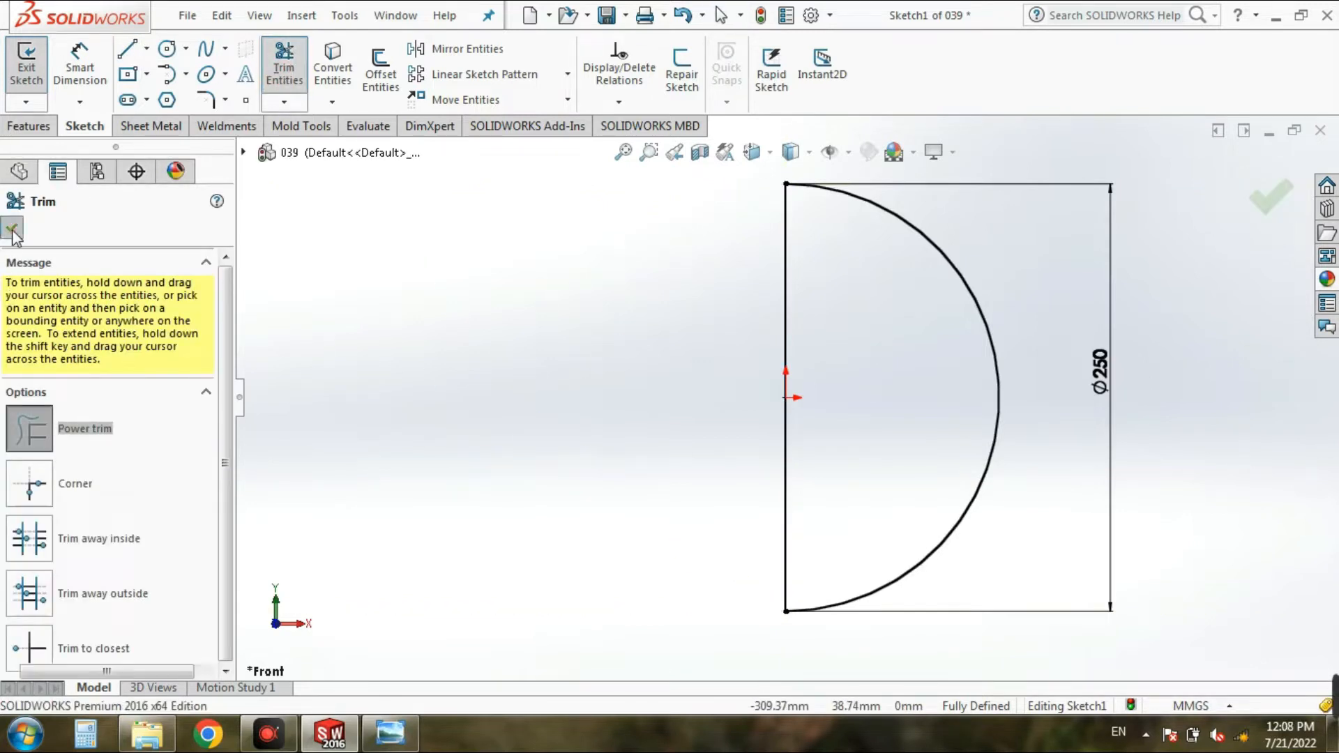
Step: Revolve the semicircle 360 degrees about its straight vertical line to form a solid sphere
{"action": "left_click", "coordinate": [31, 82]}
{"action": "middle_click_drag", "start_coordinate": [449, 303], "coordinate": [448, 304]}
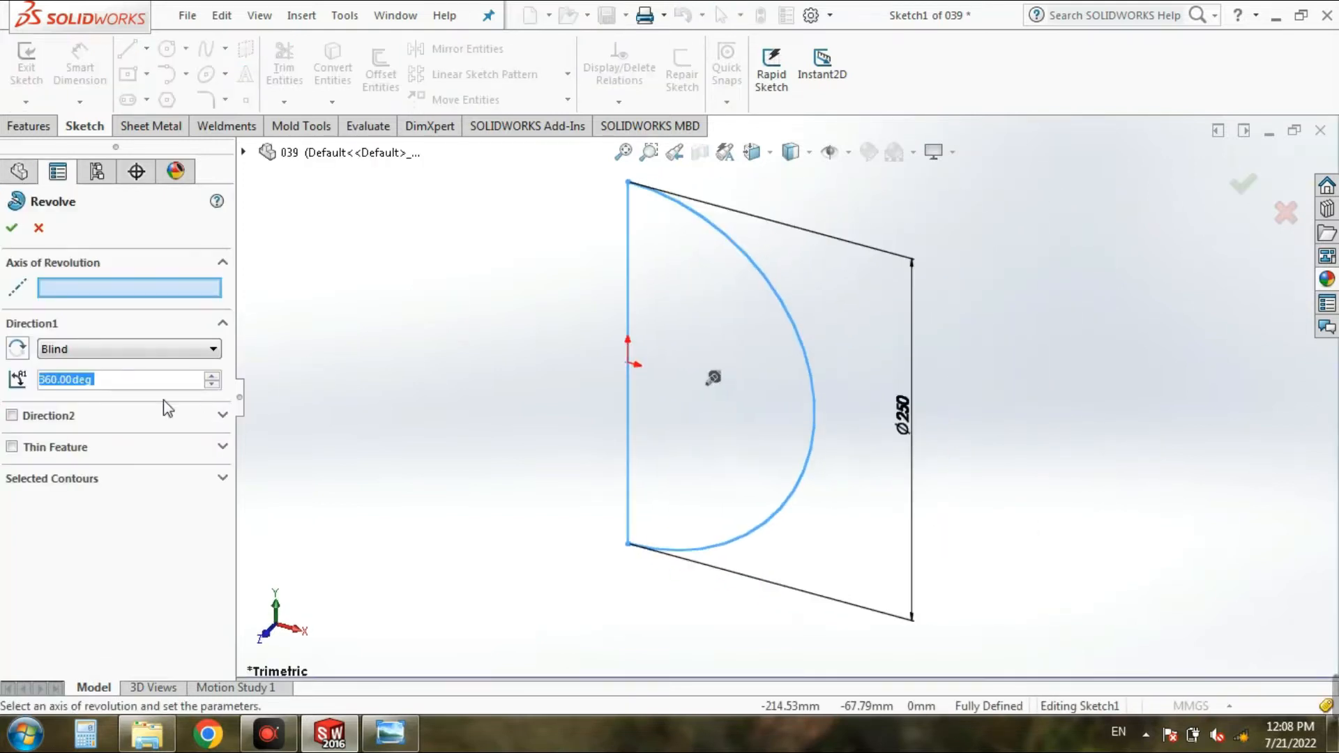
{"action": "left_click", "coordinate": [93, 294]}
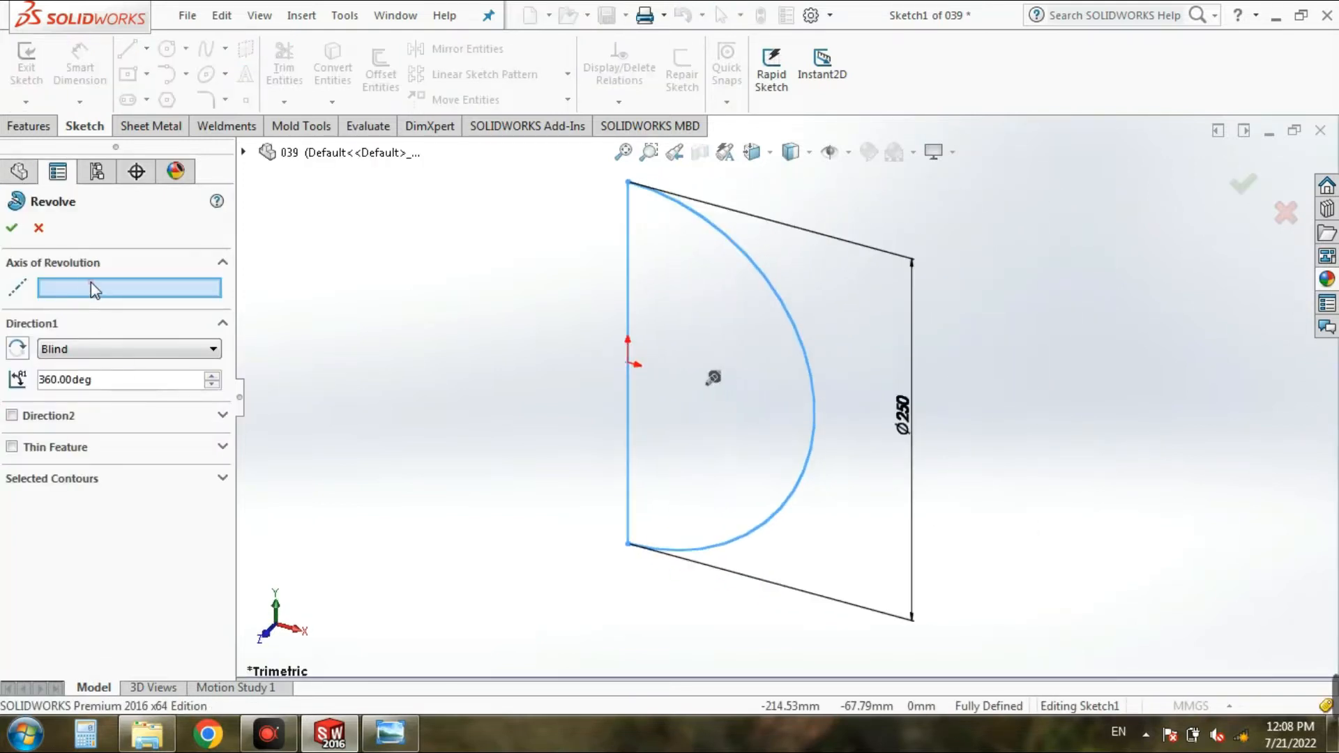
{"action": "left_click", "coordinate": [630, 294]}
{"action": "left_click", "coordinate": [11, 228]}
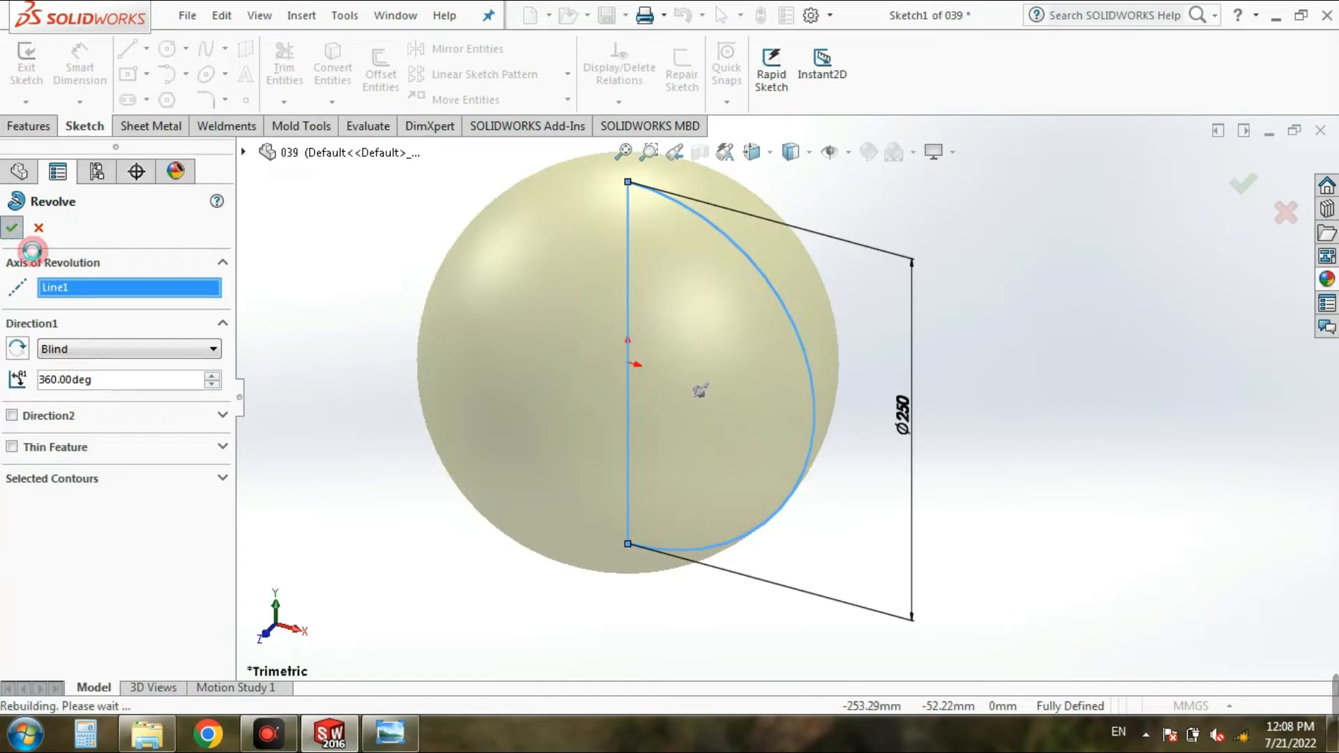
{"action": "scroll", "coordinate": [872, 425], "scroll_direction": "up", "scroll_amount": 3}
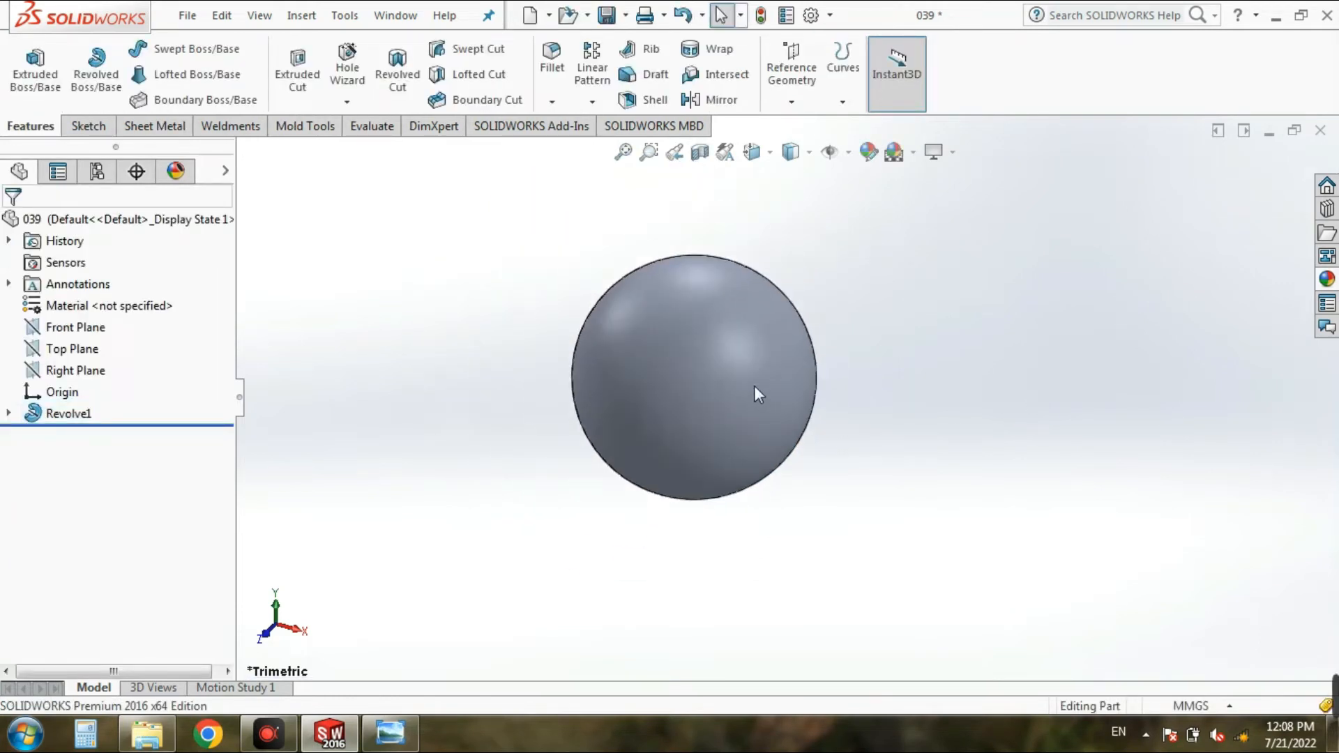
{"action": "scroll", "coordinate": [621, 328], "scroll_direction": "down", "scroll_amount": 2}
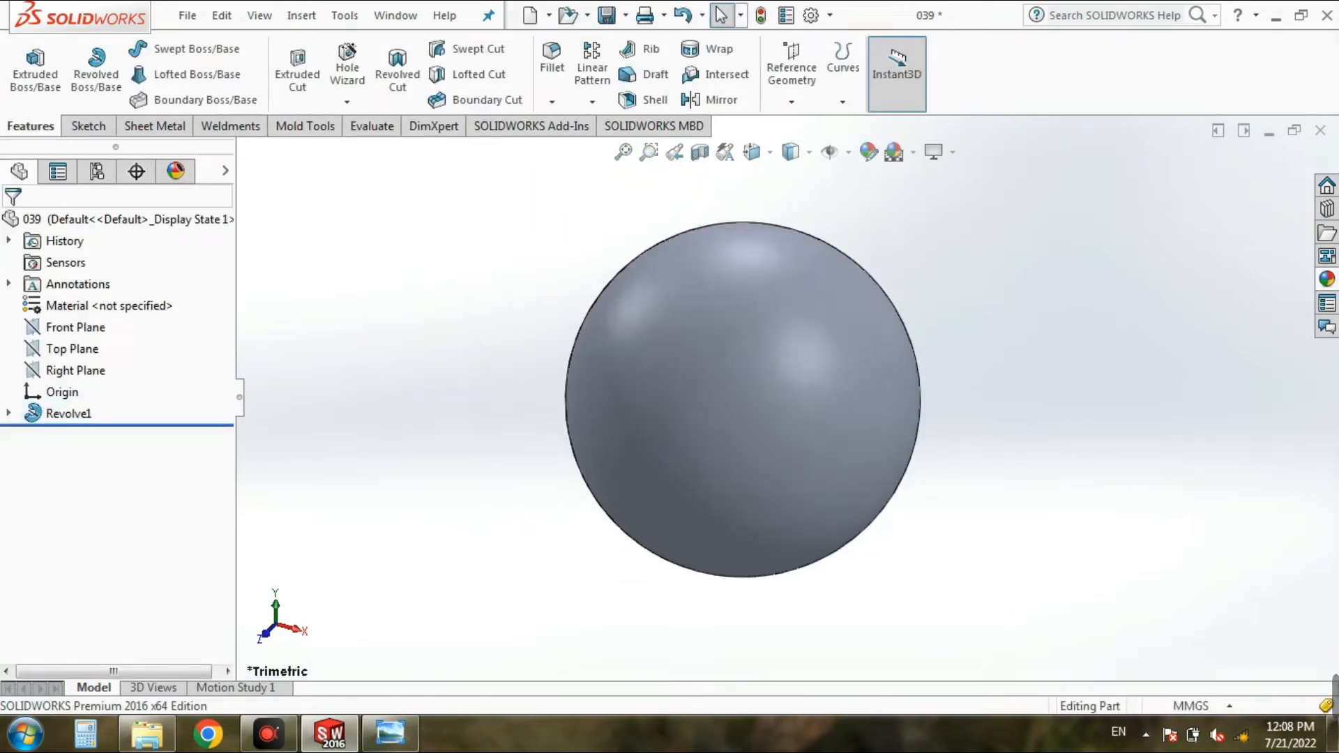
Step: Apply the textured plastic appearance PW-MT11240 to the sphere's revolve feature
{"action": "left_click", "coordinate": [1326, 279]}
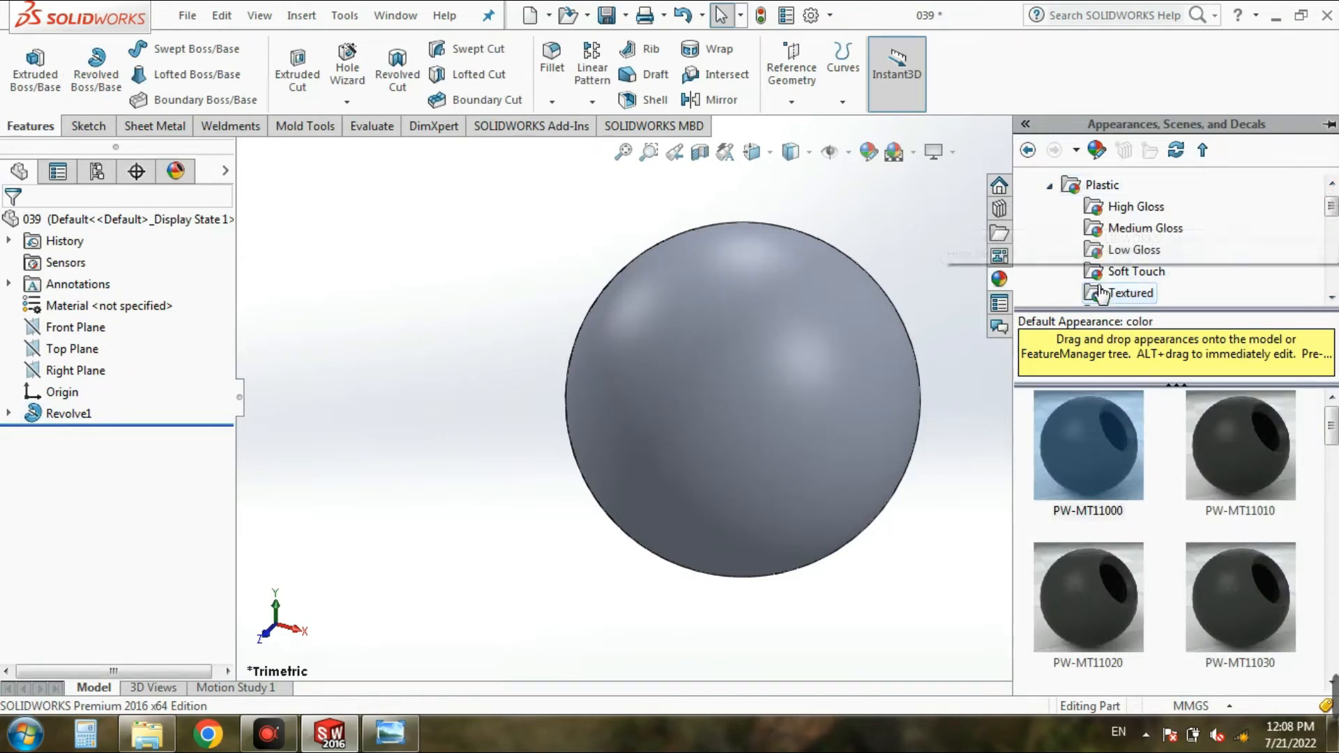
{"action": "left_click_drag", "start_coordinate": [1330, 431], "coordinate": [1329, 666]}
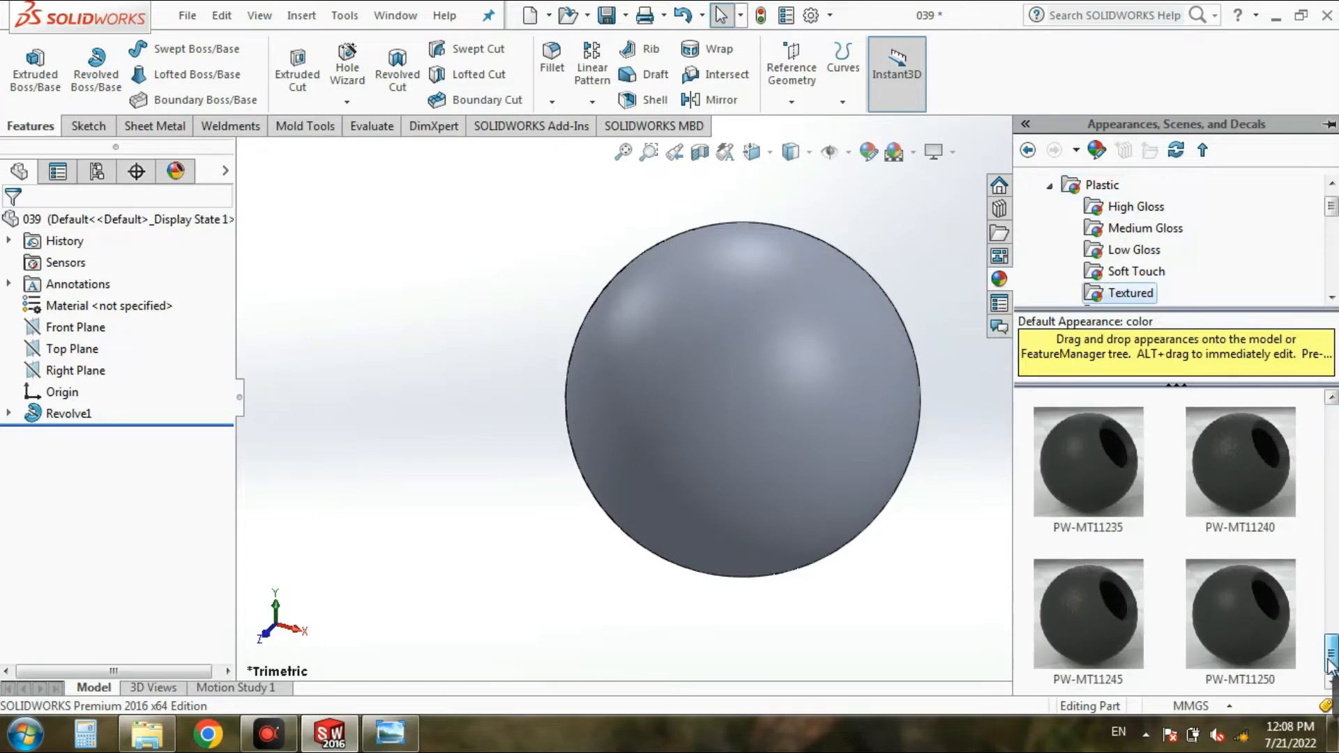
{"action": "left_click_drag", "start_coordinate": [1249, 479], "coordinate": [785, 479]}
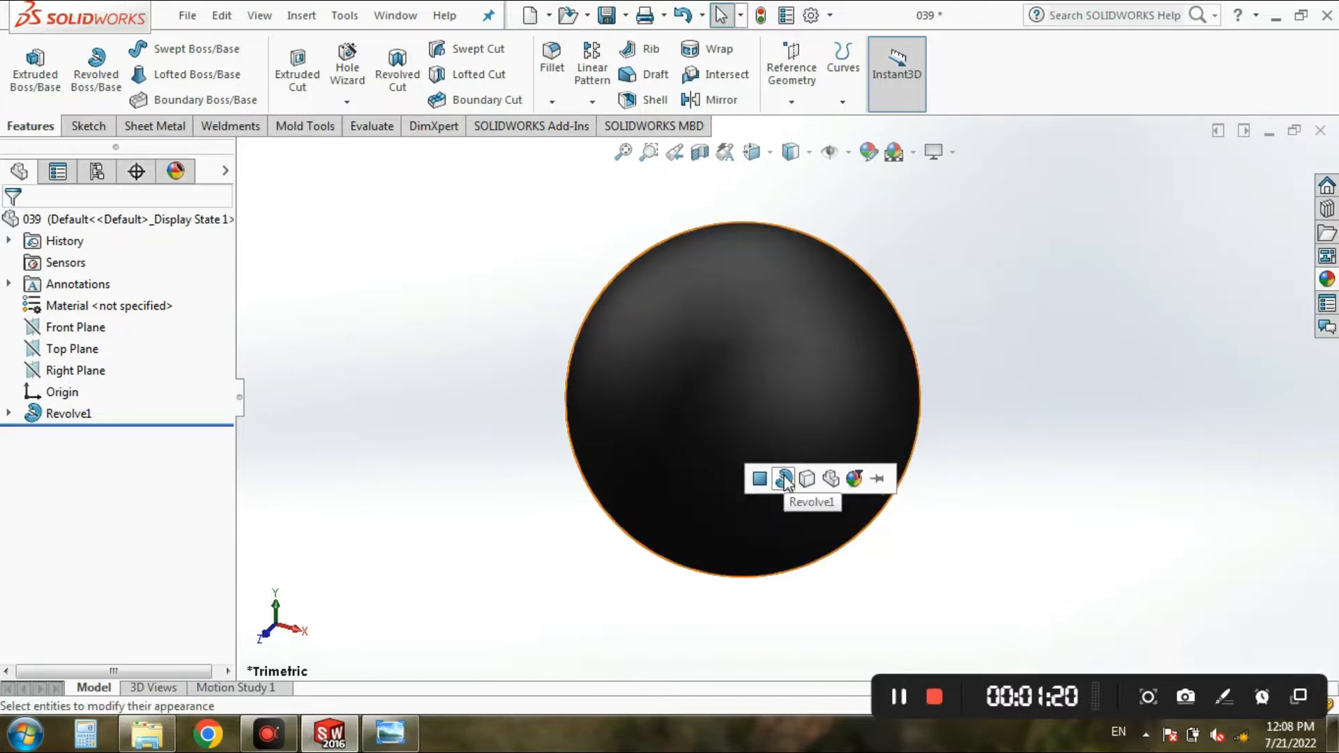
{"action": "left_click", "coordinate": [784, 478]}
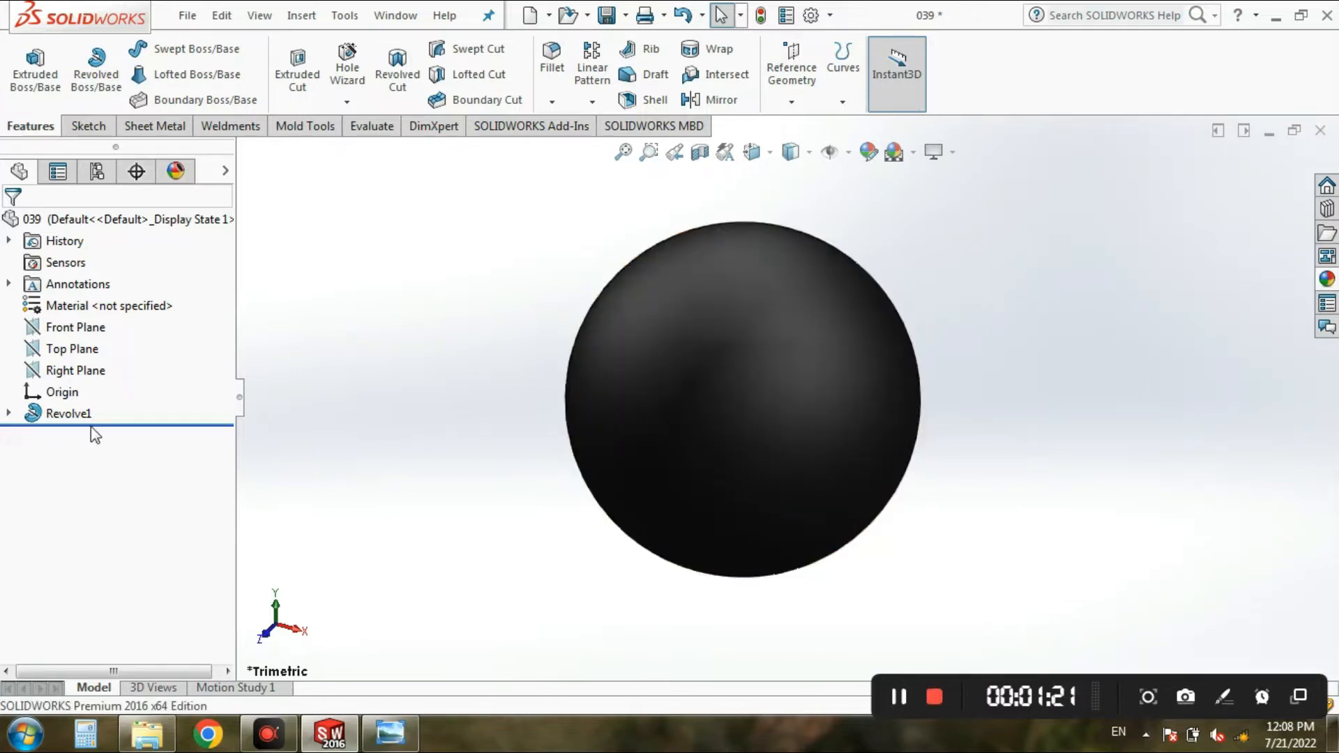
Step: Change the colour of the PW-MT11240 appearance to orange from the standard palette and save the part
{"action": "left_click", "coordinate": [169, 180]}
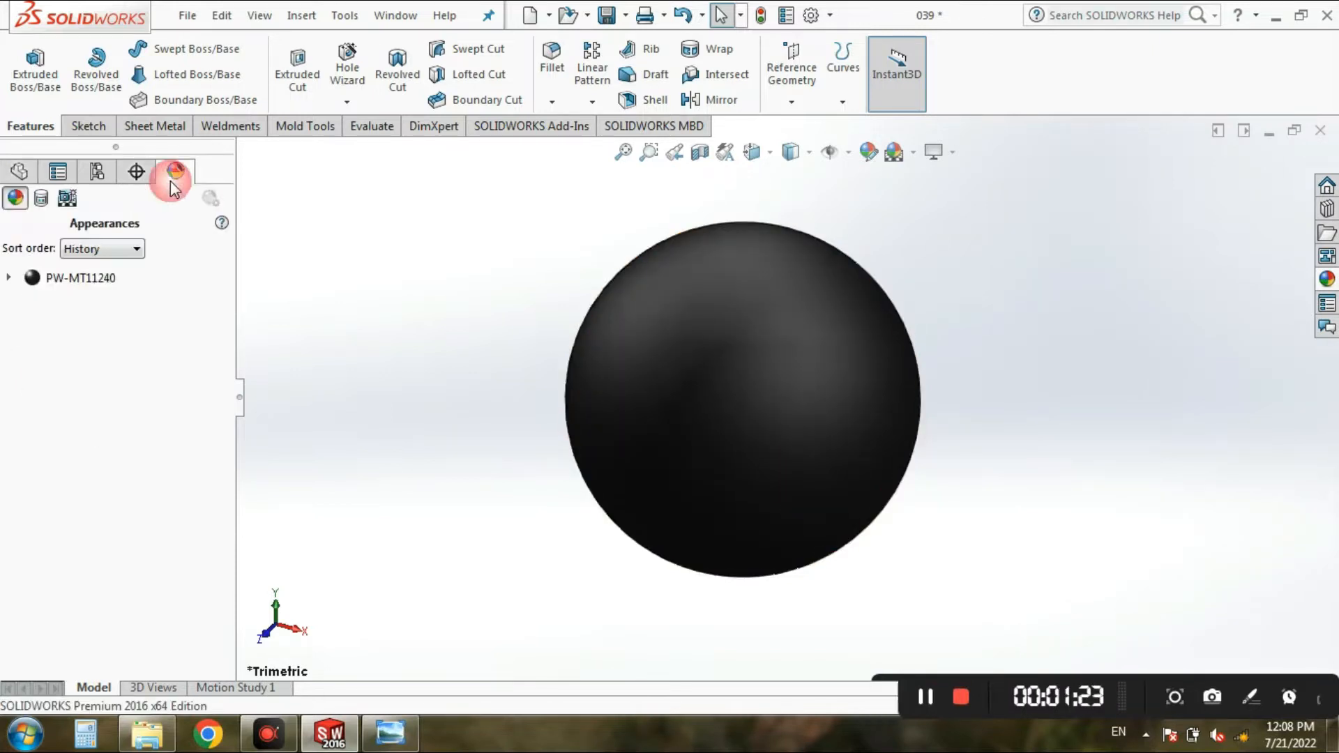
{"action": "double_click", "coordinate": [79, 279]}
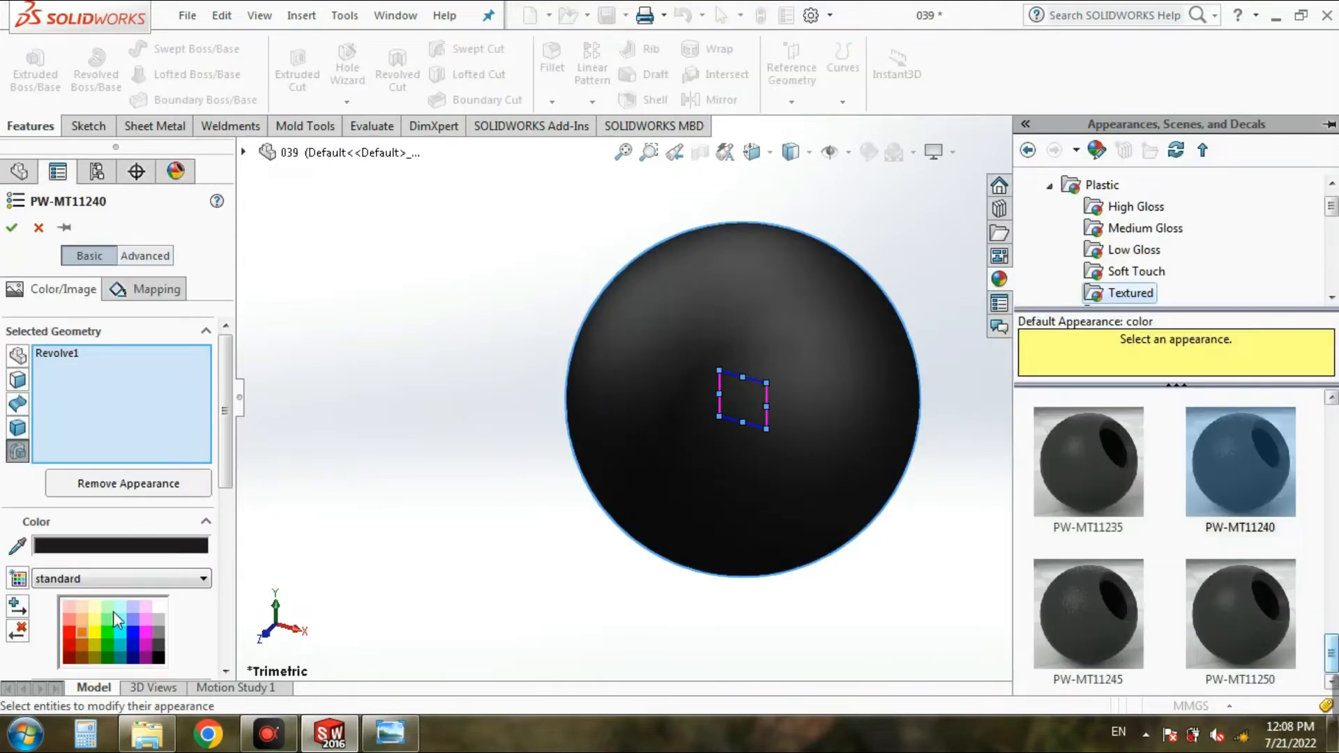
{"action": "left_click", "coordinate": [82, 634]}
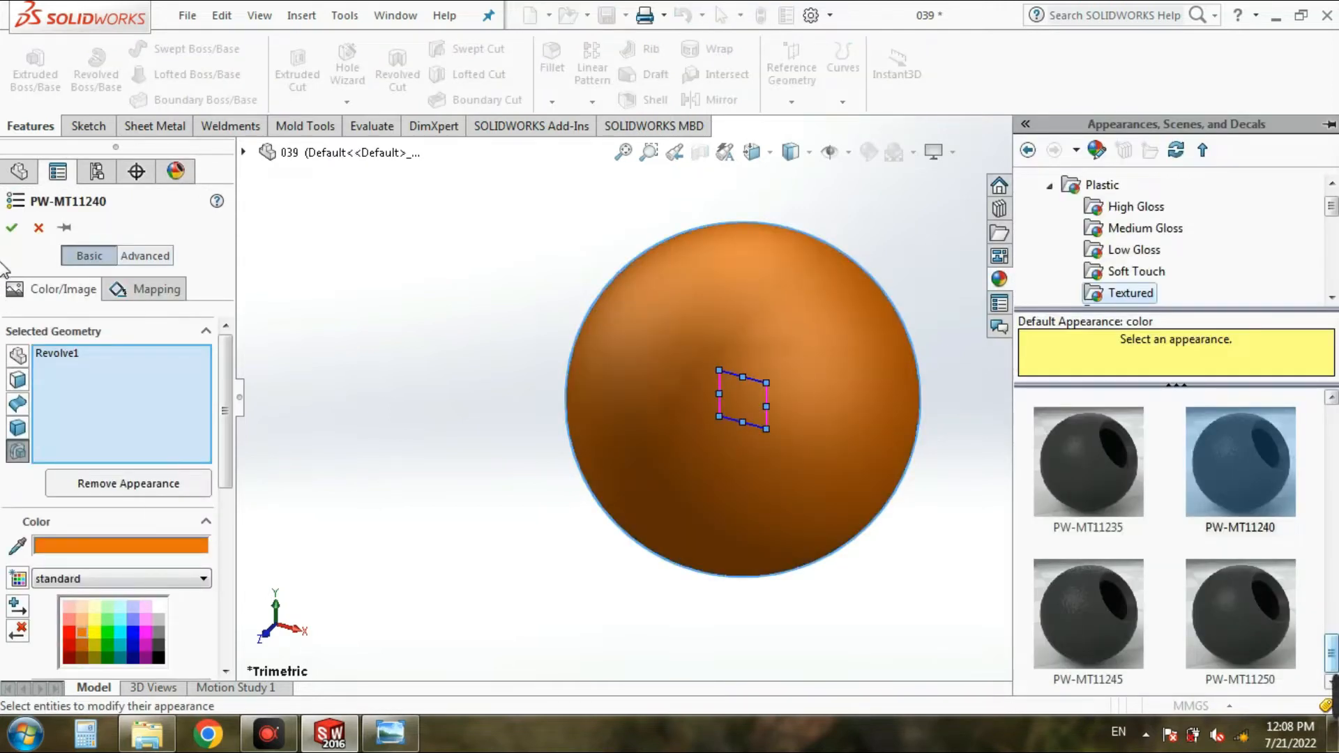
{"action": "left_click", "coordinate": [11, 230]}
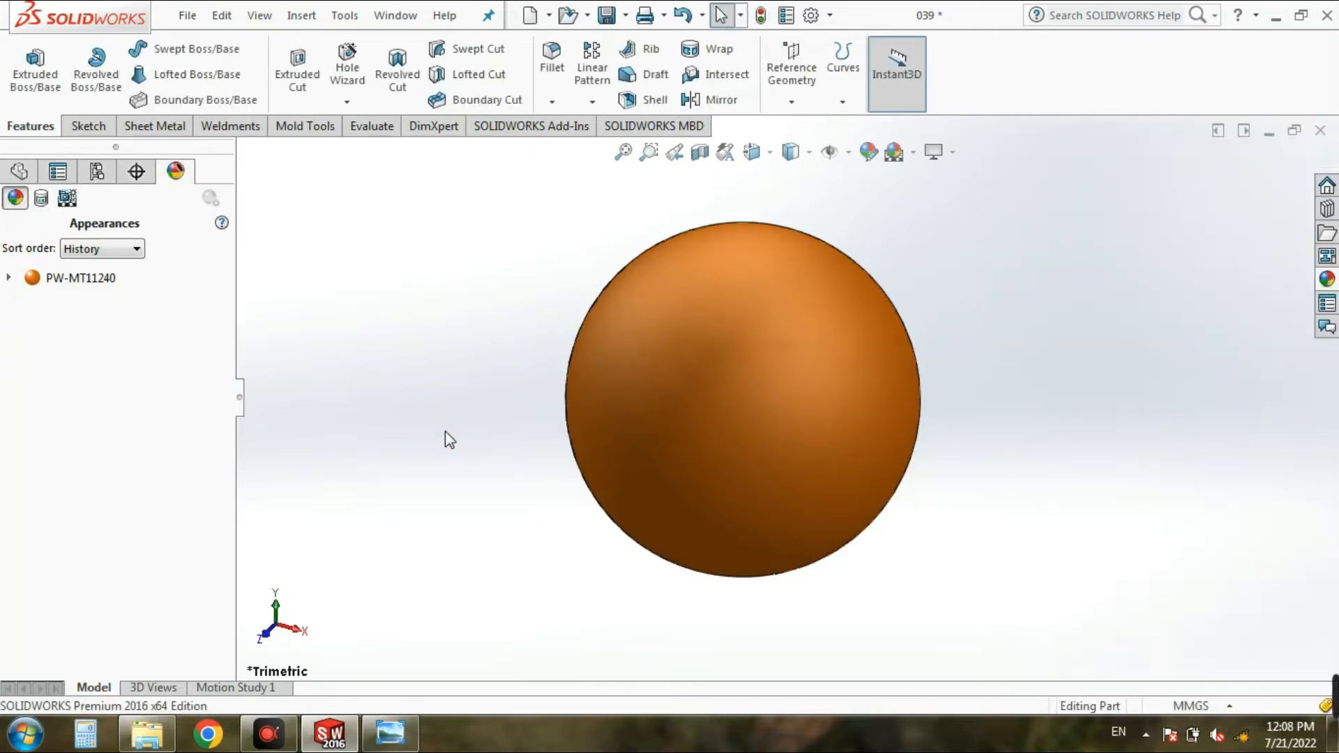
{"action": "left_click", "coordinate": [605, 15]}
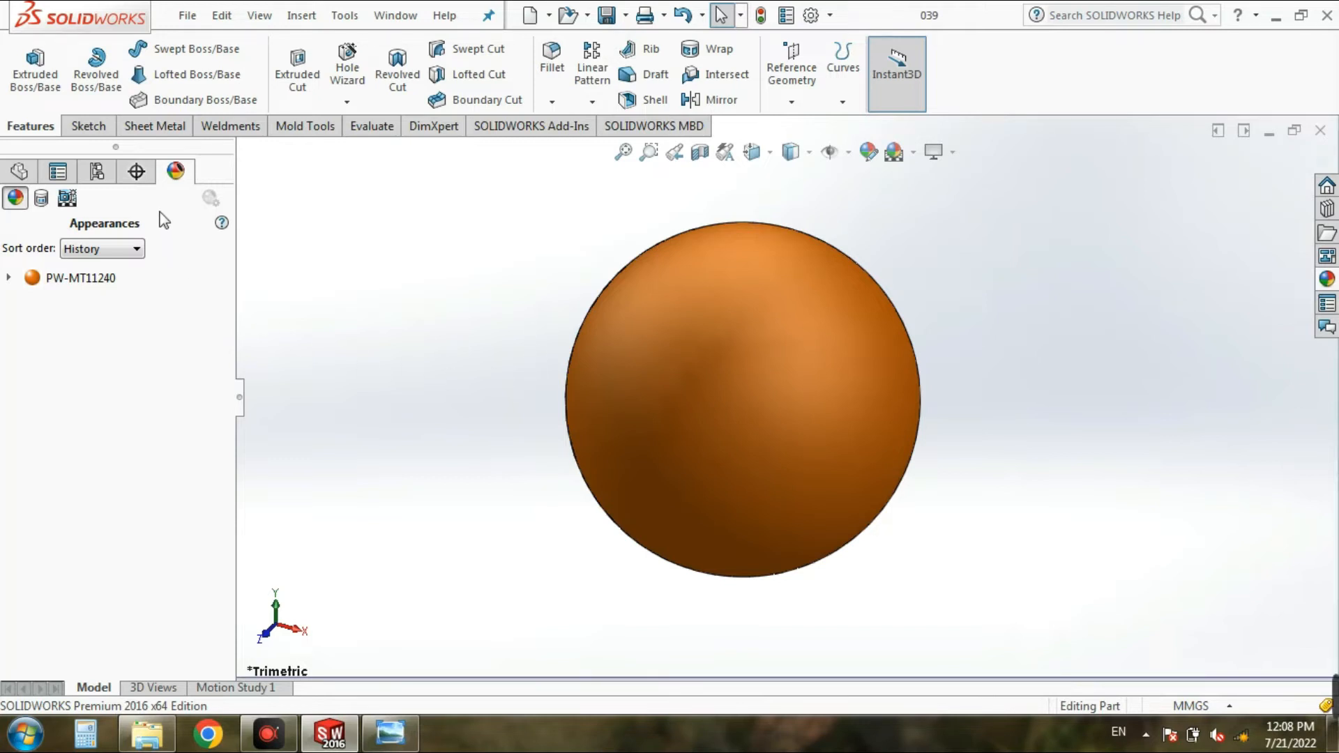
Step: Start an extruded cut sketch on the Front Plane in front view and check the groove dimensions in the reference drawing
{"action": "left_click", "coordinate": [290, 82]}
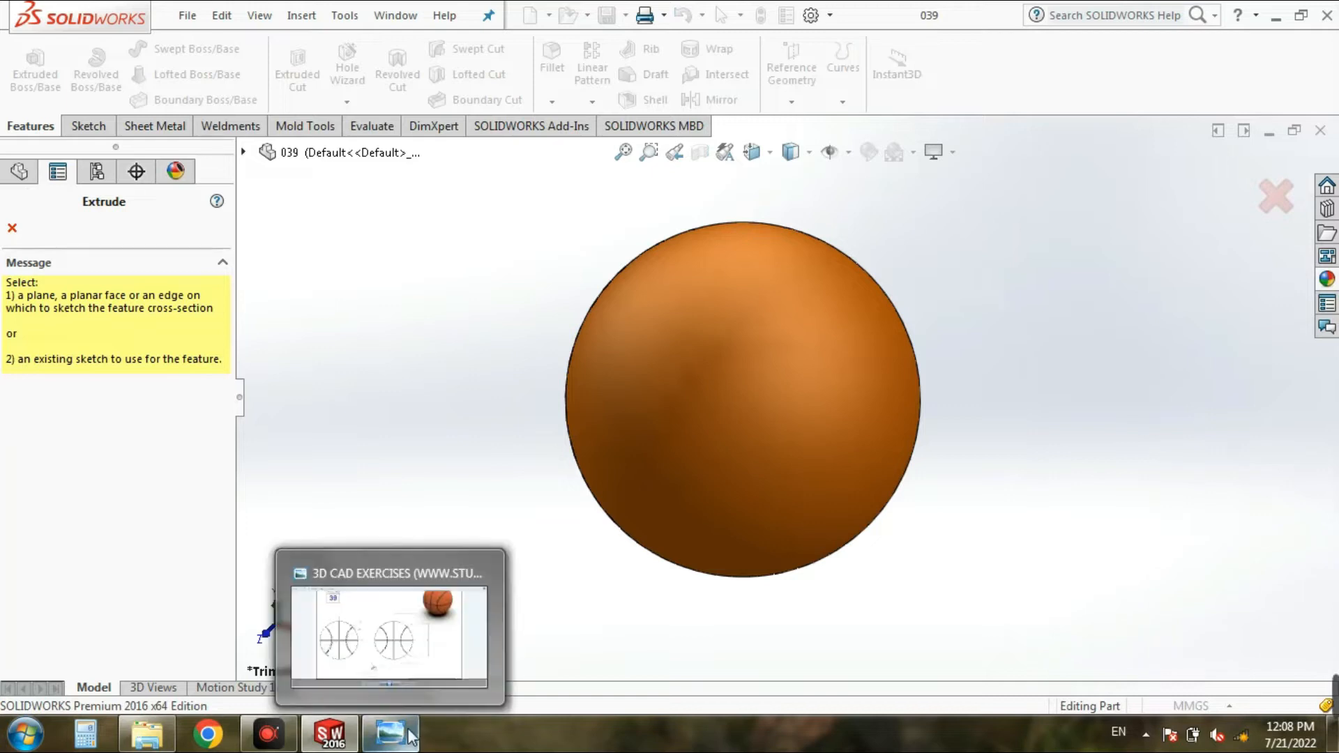
{"action": "left_click", "coordinate": [244, 154]}
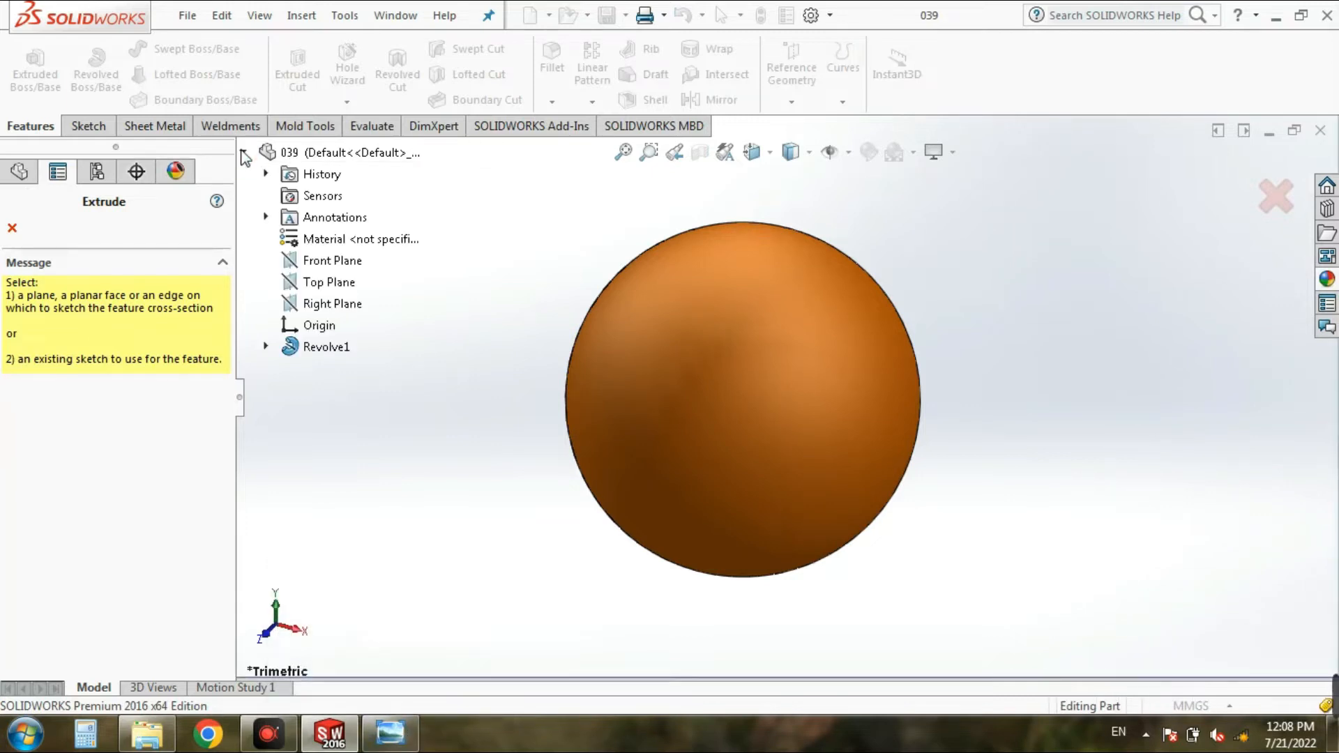
{"action": "left_click", "coordinate": [316, 265]}
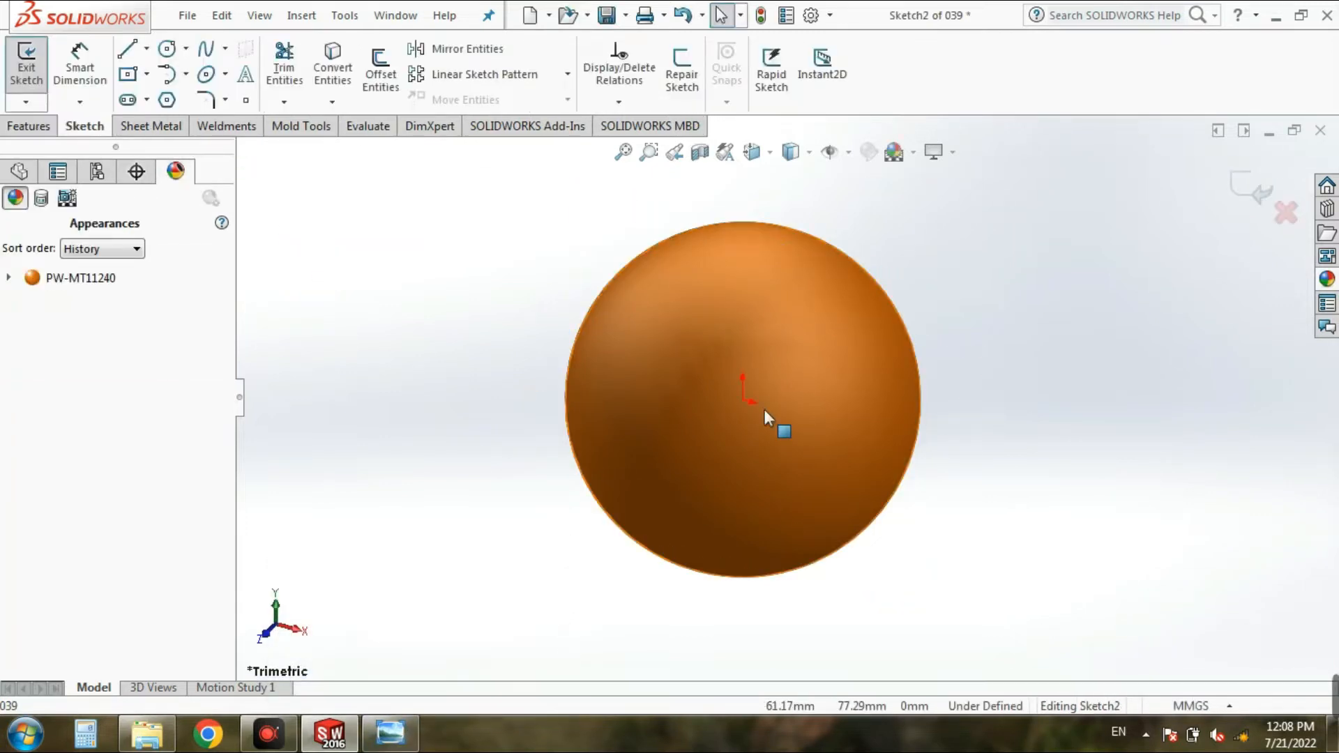
{"action": "left_click", "coordinate": [753, 150]}
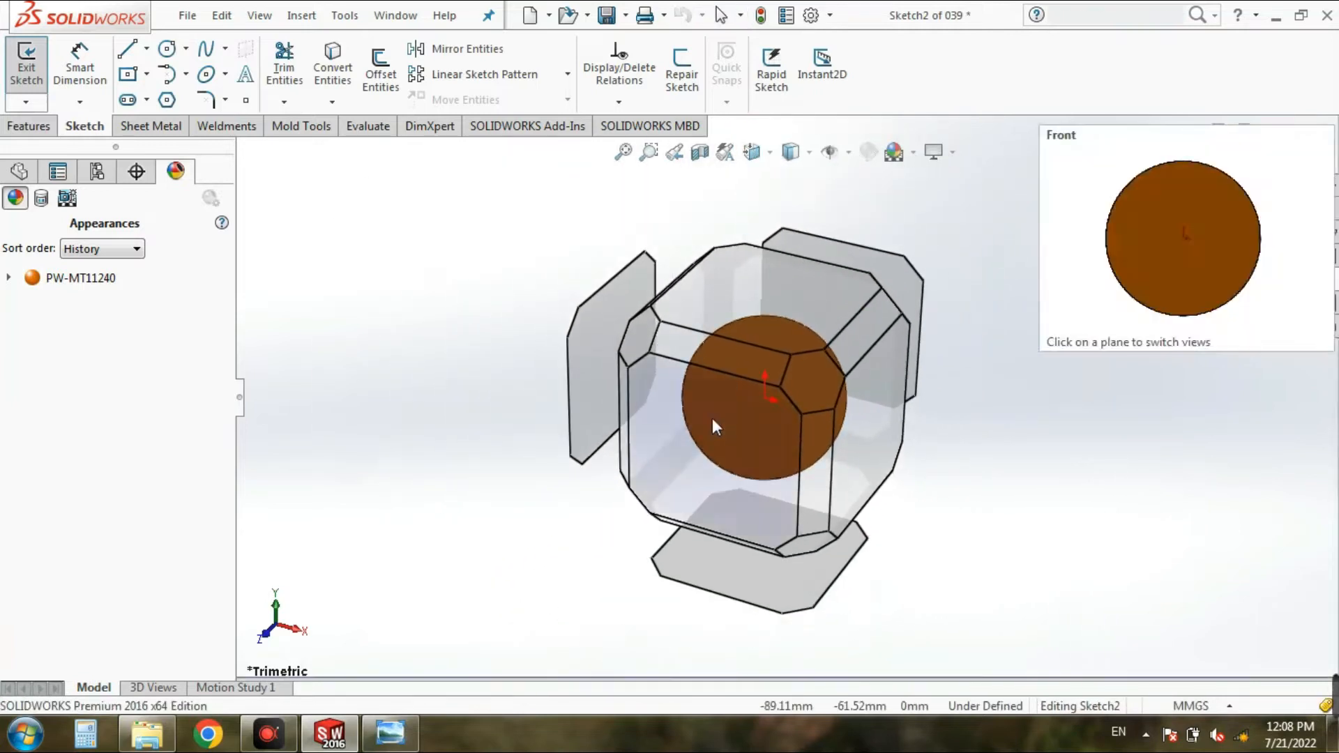
{"action": "left_click", "coordinate": [713, 417]}
{"action": "left_click", "coordinate": [390, 733]}
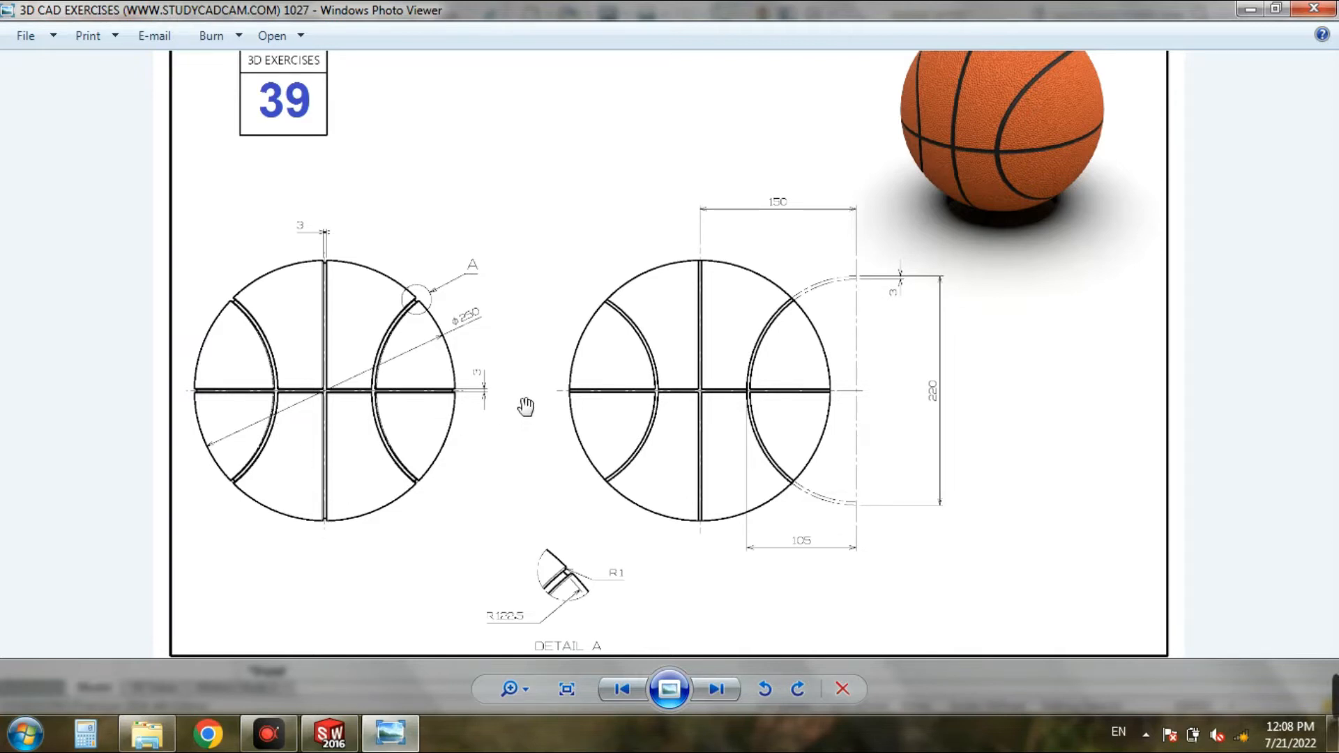
{"action": "scroll", "coordinate": [300, 252], "scroll_direction": "up", "scroll_amount": 5}
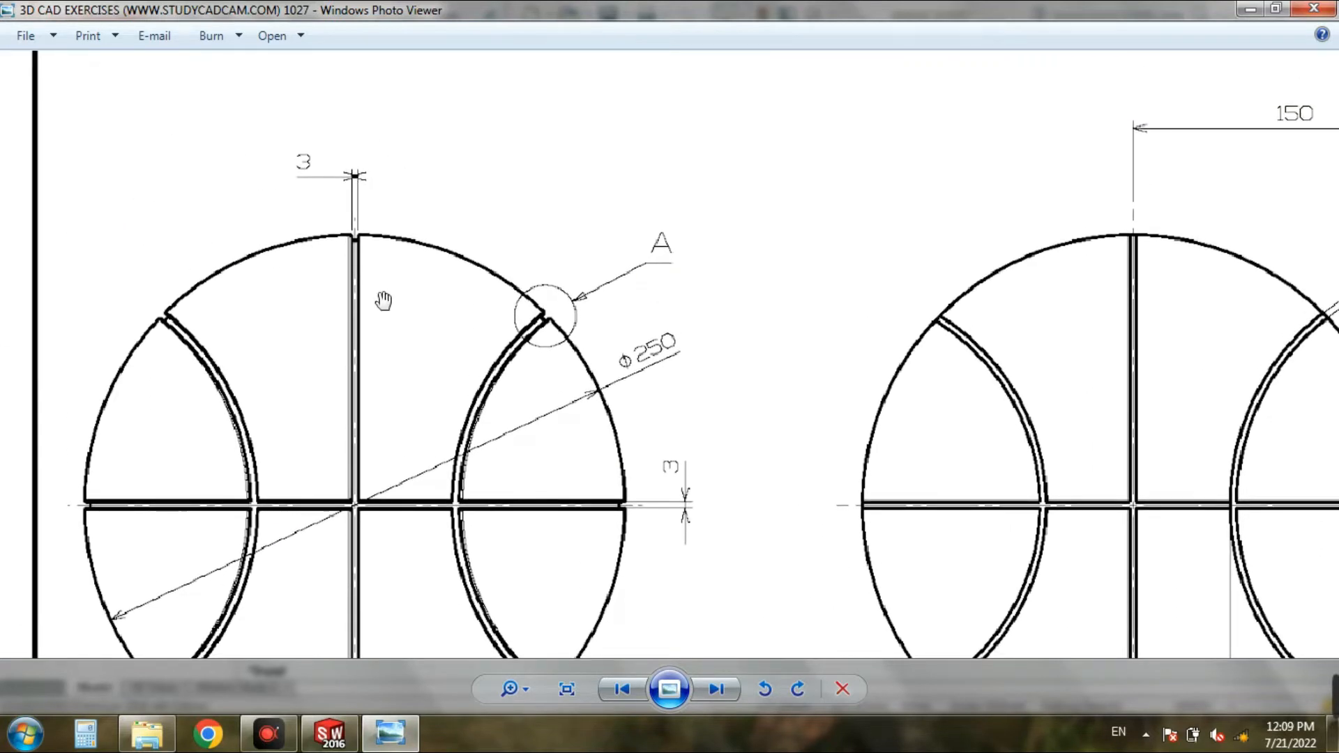
{"action": "left_click_drag", "start_coordinate": [562, 532], "coordinate": [569, 393]}
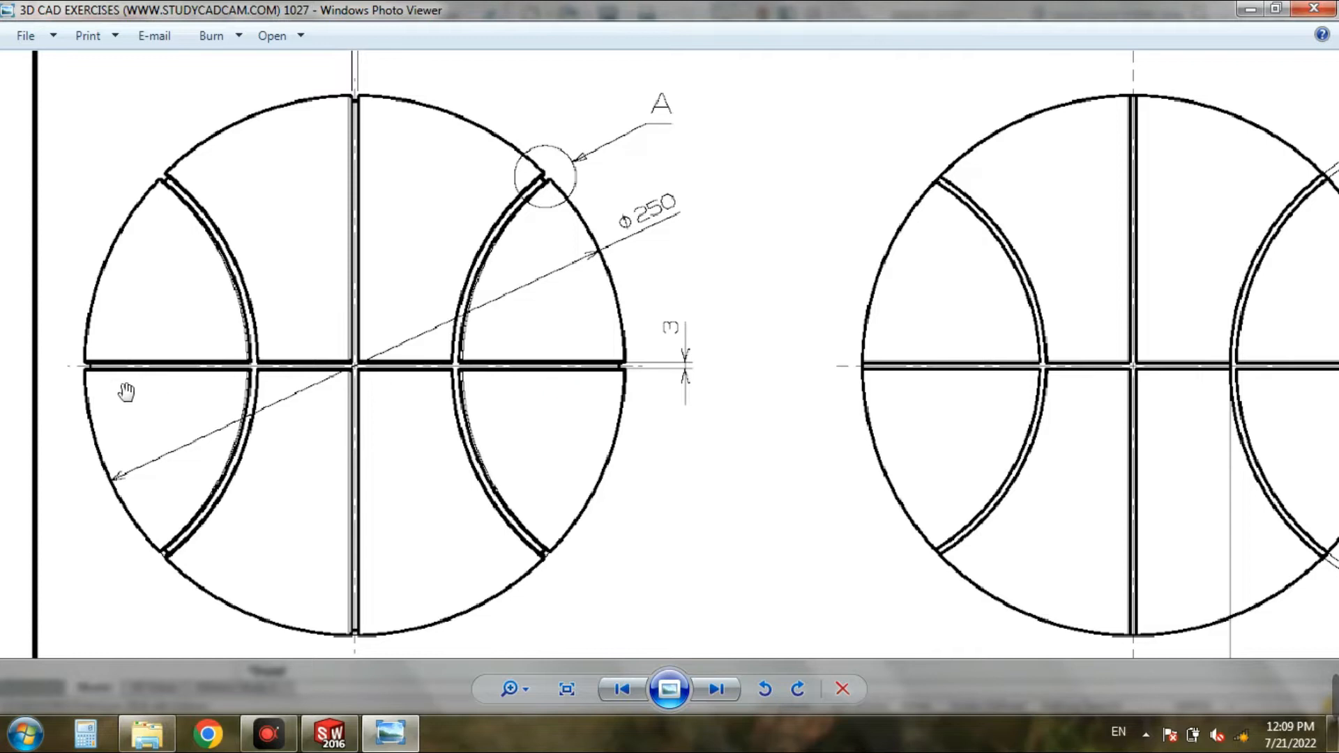
{"action": "left_click", "coordinate": [391, 734]}
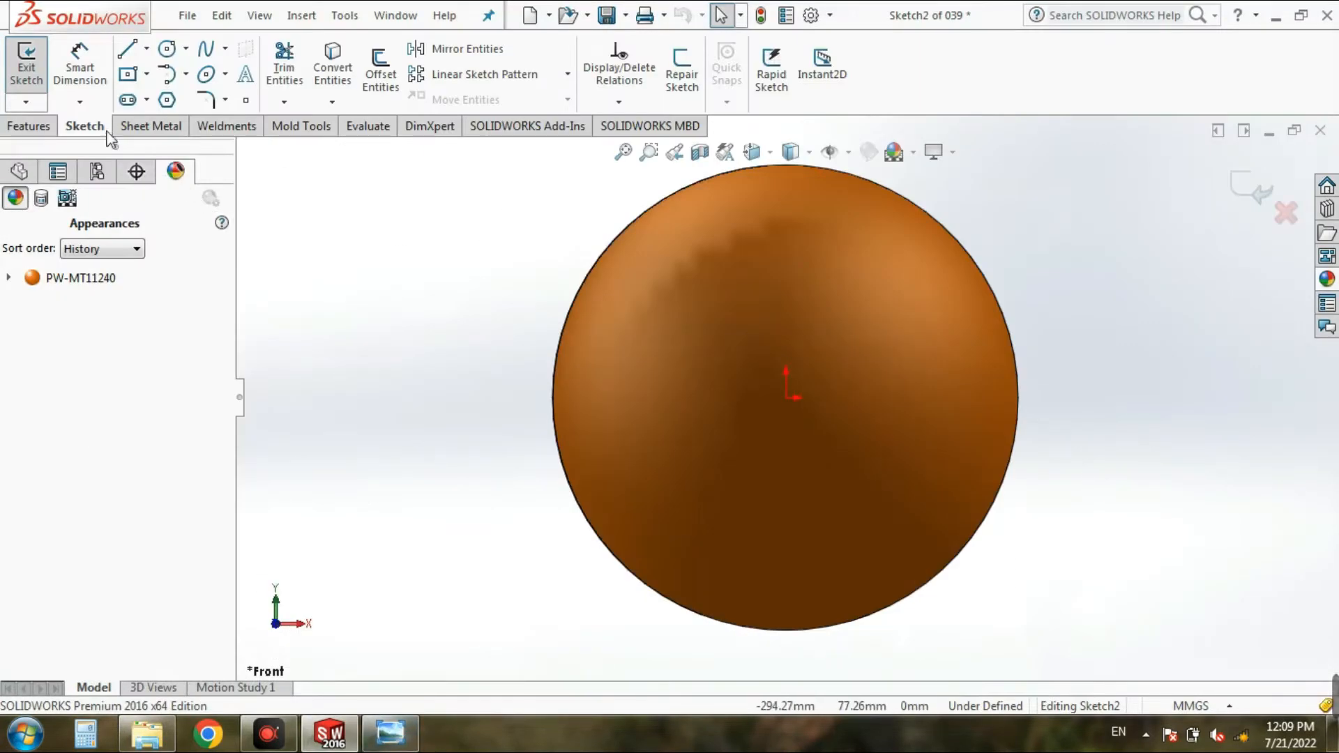
Step: Sketch a horizontal center rectangle about 311 by 23 mm, centred on the origin and extending past both sides of the sphere
{"action": "left_click", "coordinate": [94, 68]}
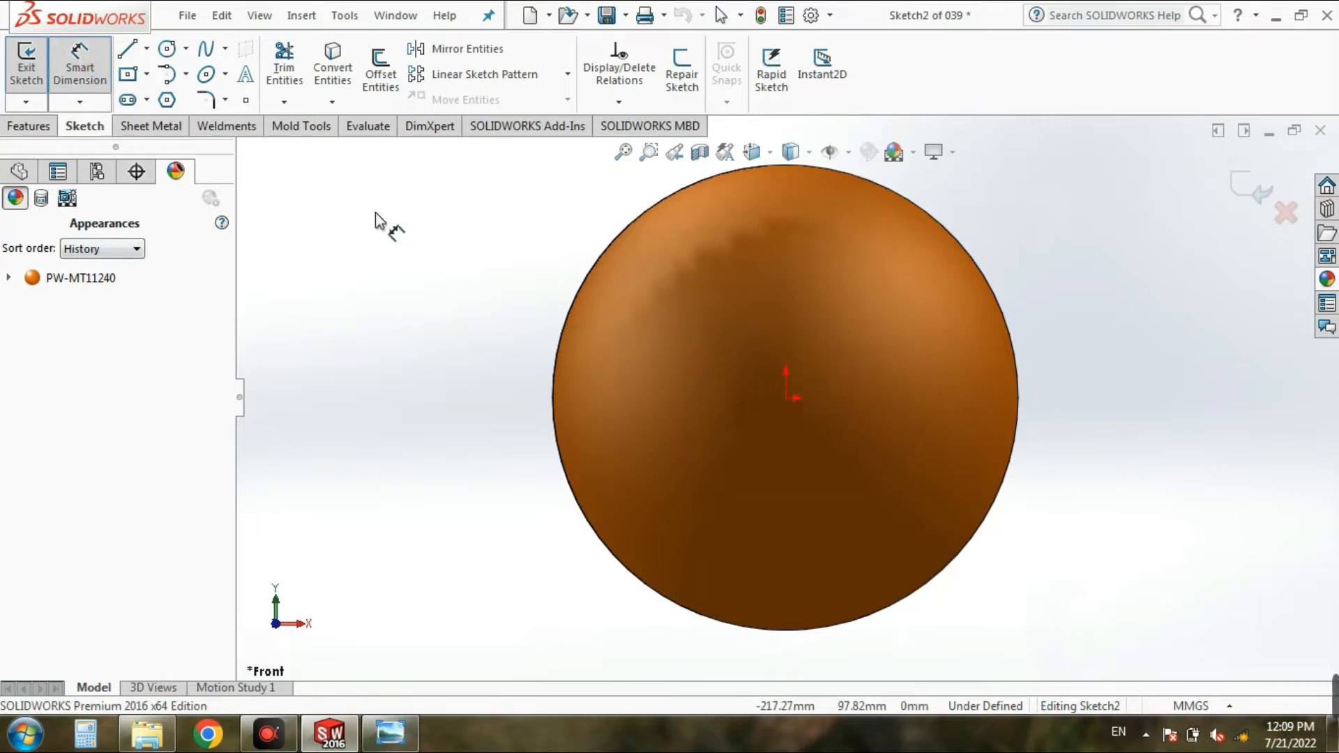
{"action": "left_click", "coordinate": [15, 176]}
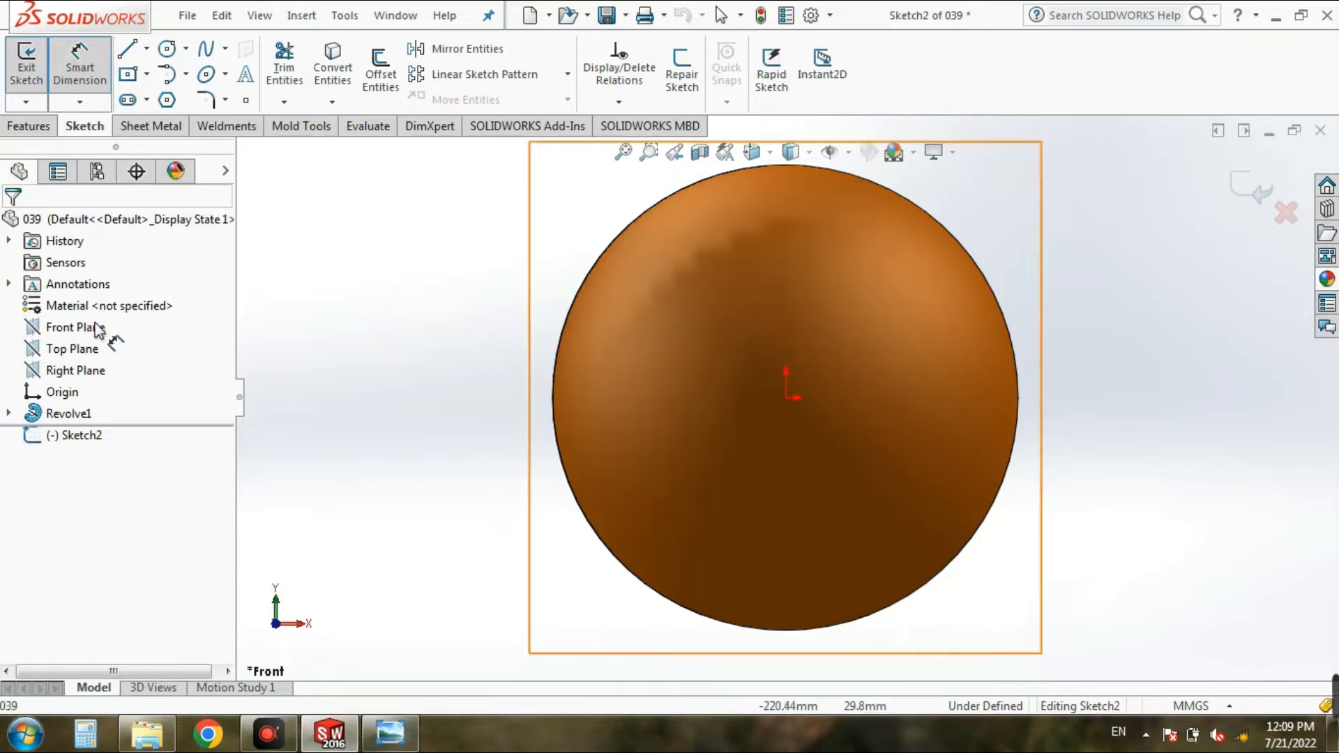
{"action": "left_click", "coordinate": [67, 61]}
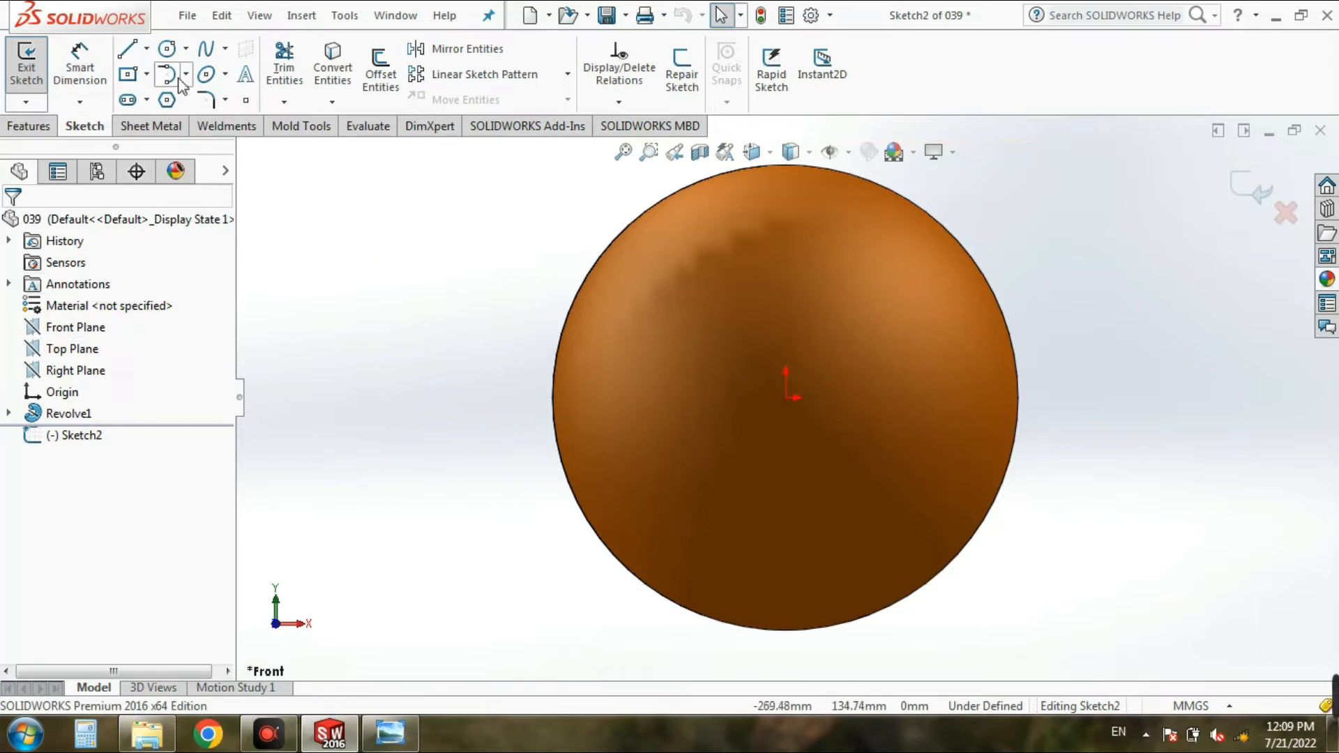
{"action": "left_click", "coordinate": [140, 79]}
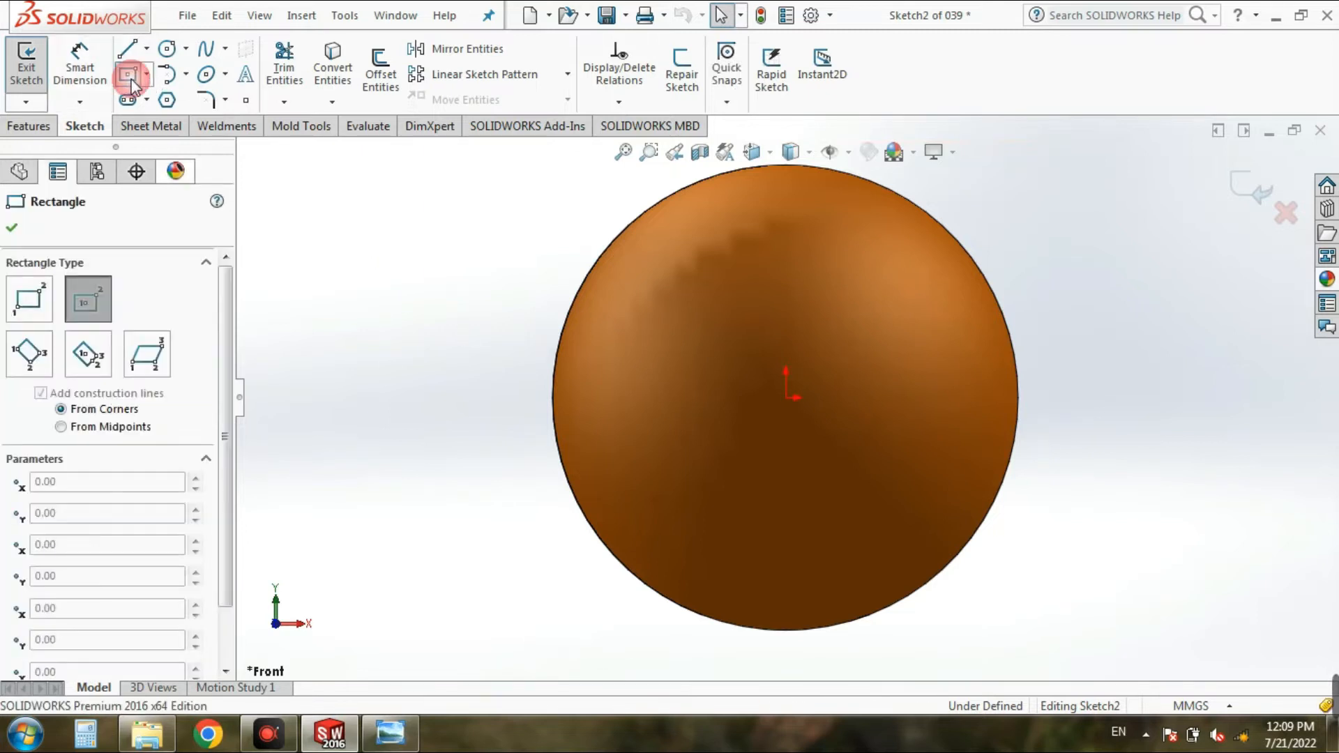
{"action": "left_click", "coordinate": [787, 398]}
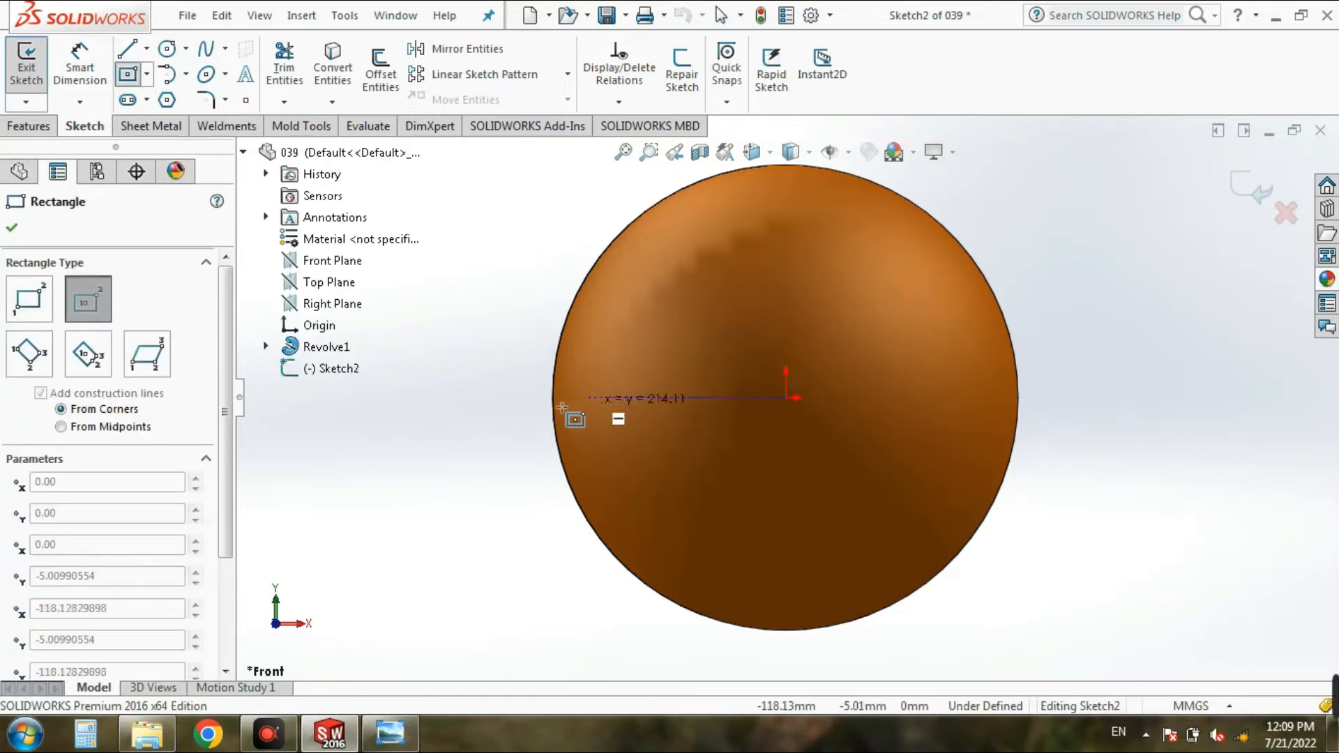
{"action": "left_click", "coordinate": [496, 419]}
{"action": "left_click", "coordinate": [496, 418]}
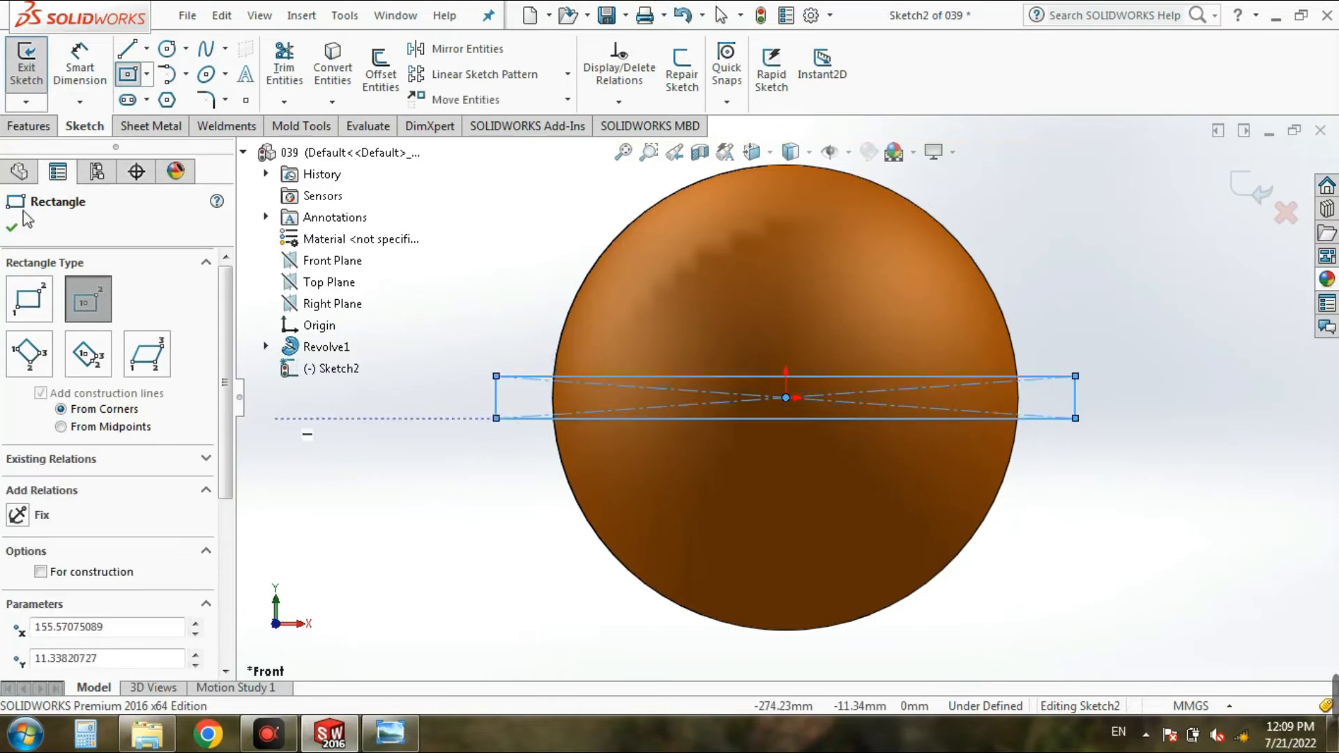
Step: Dimension the horizontal rectangle's short end and set its height to 3 mm
{"action": "left_click", "coordinate": [70, 74]}
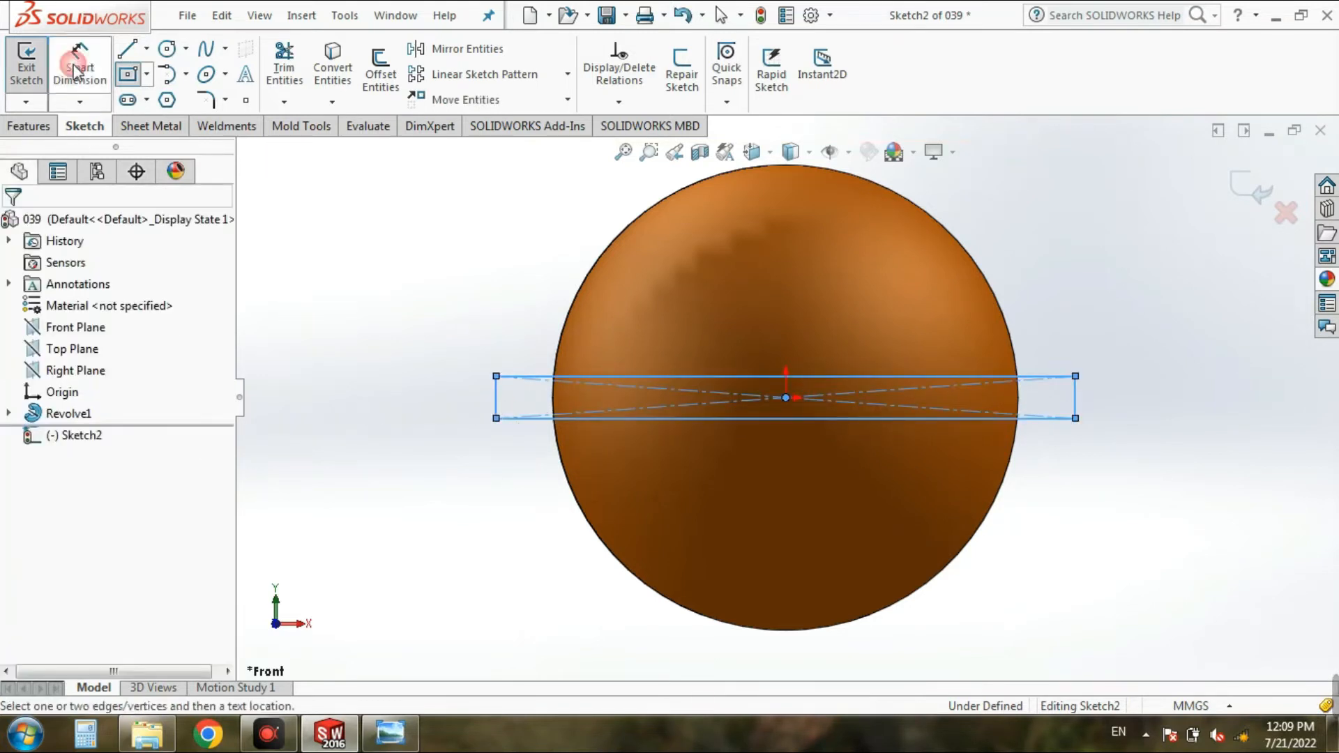
{"action": "left_click", "coordinate": [1078, 410]}
{"action": "left_click", "coordinate": [1158, 418]}
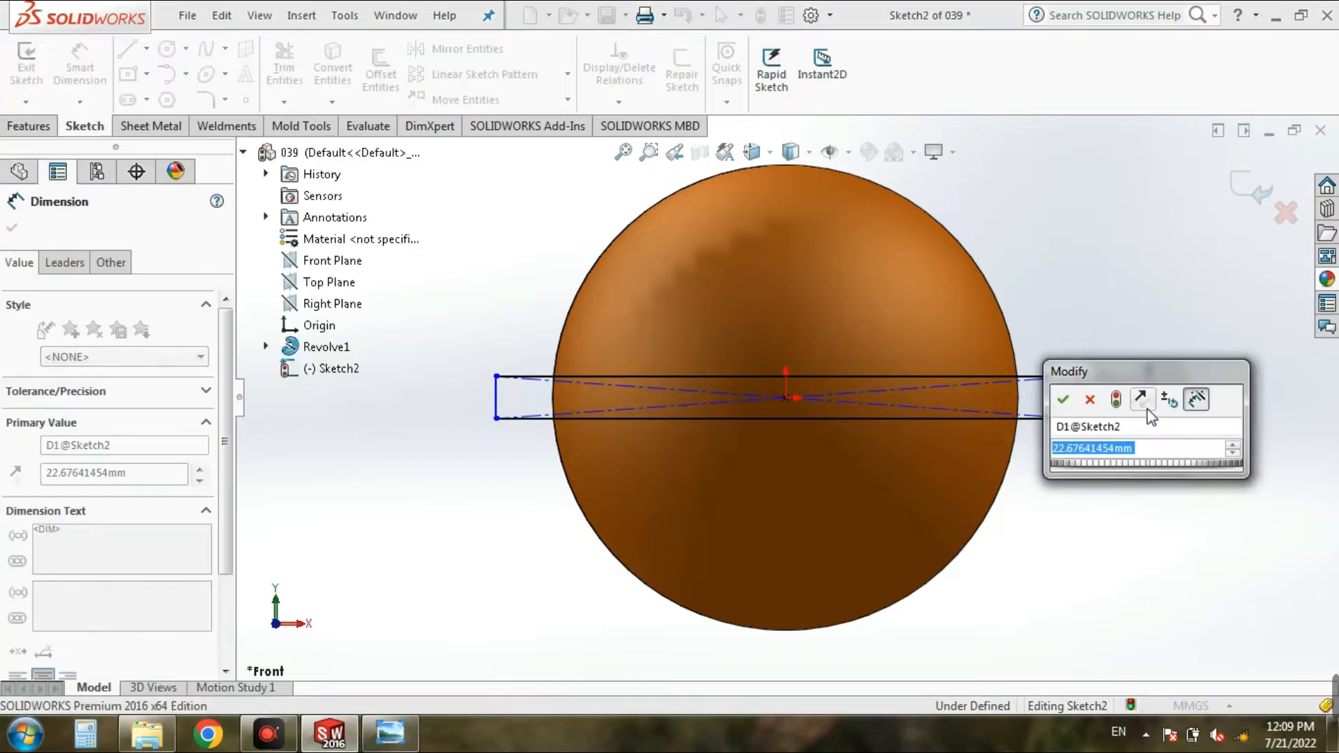
{"action": "type", "text": "3"}
{"action": "key", "text": "Return"}
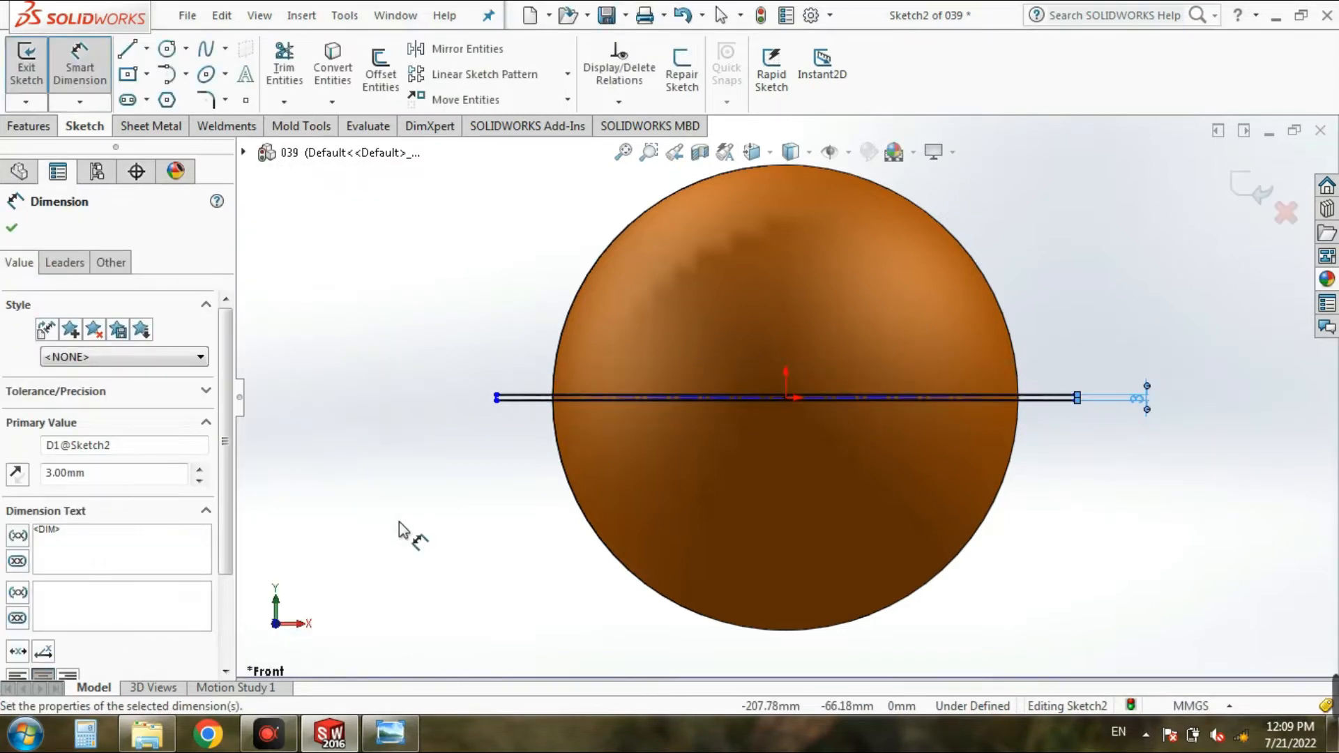
Step: Sketch a vertical center rectangle about 26 mm wide from the origin, extending past the top and bottom of the sphere
{"action": "left_click", "coordinate": [140, 78]}
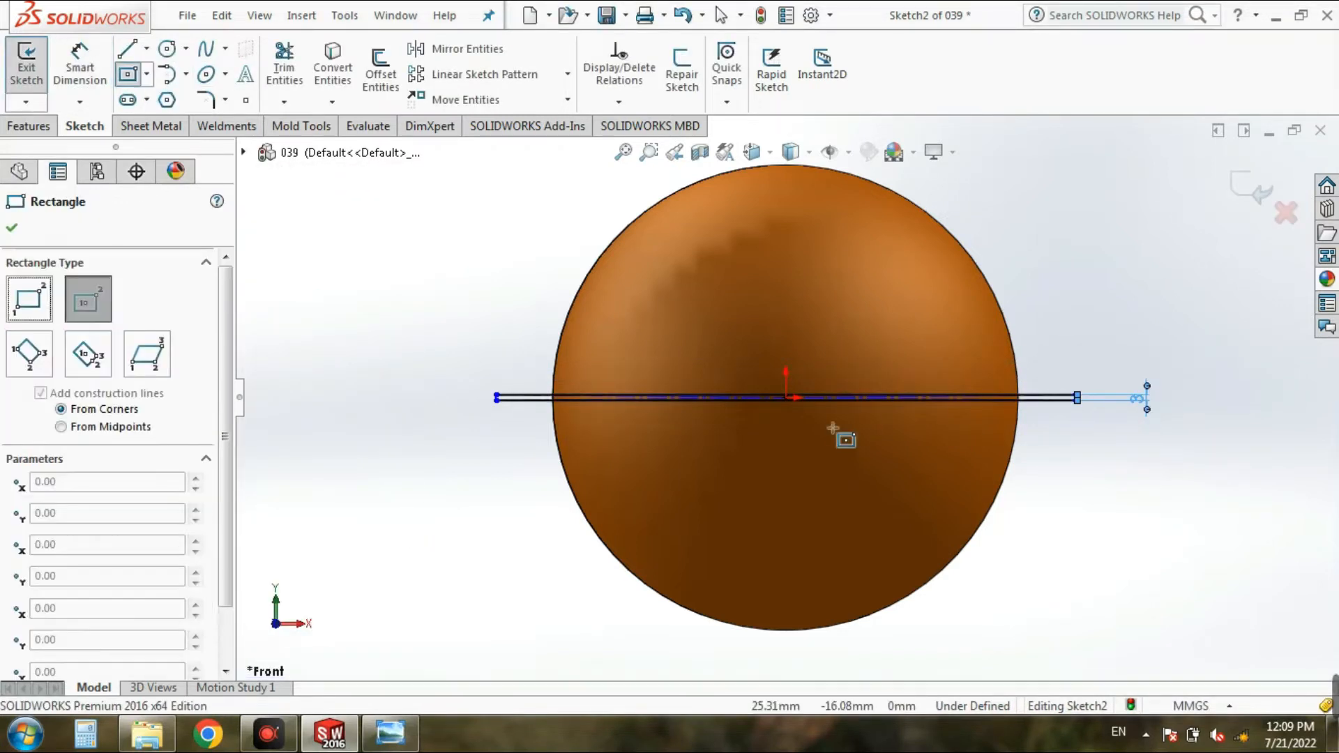
{"action": "scroll", "coordinate": [841, 438], "scroll_direction": "down", "scroll_amount": 3}
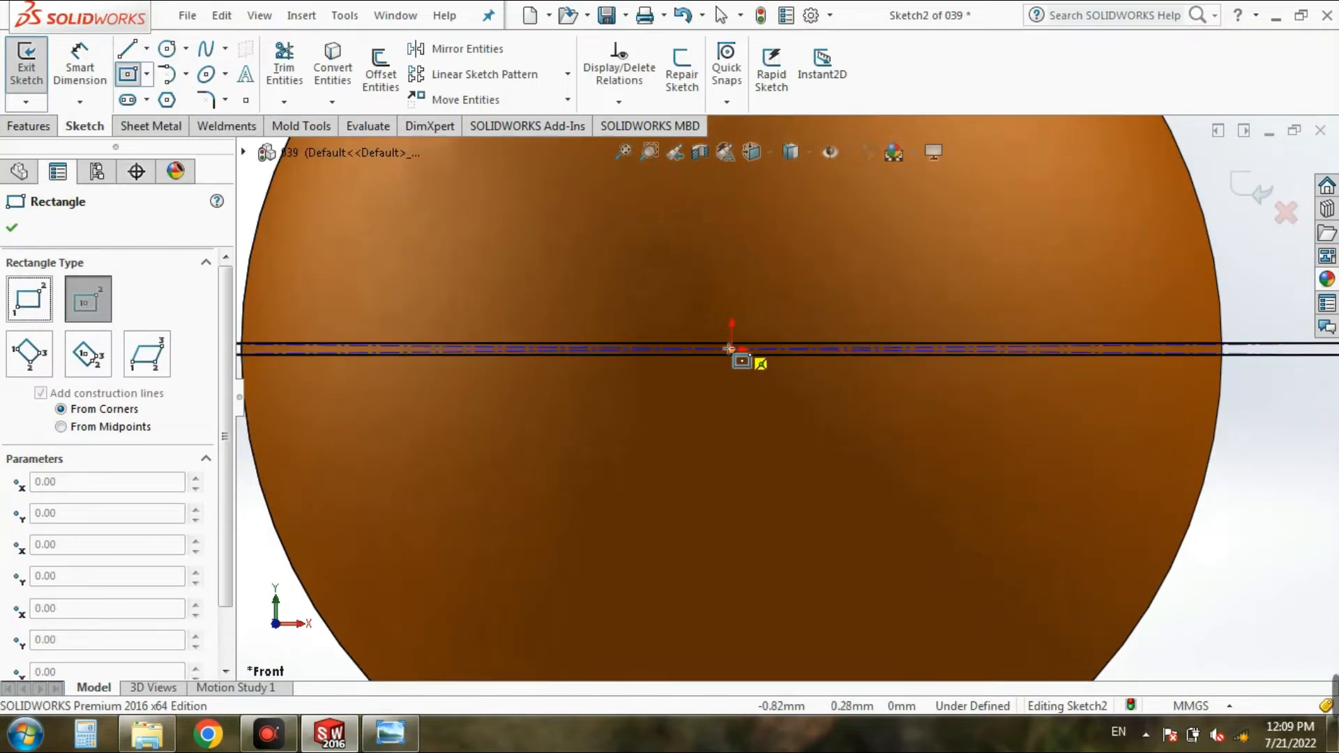
{"action": "scroll", "coordinate": [733, 354], "scroll_direction": "down", "scroll_amount": 3}
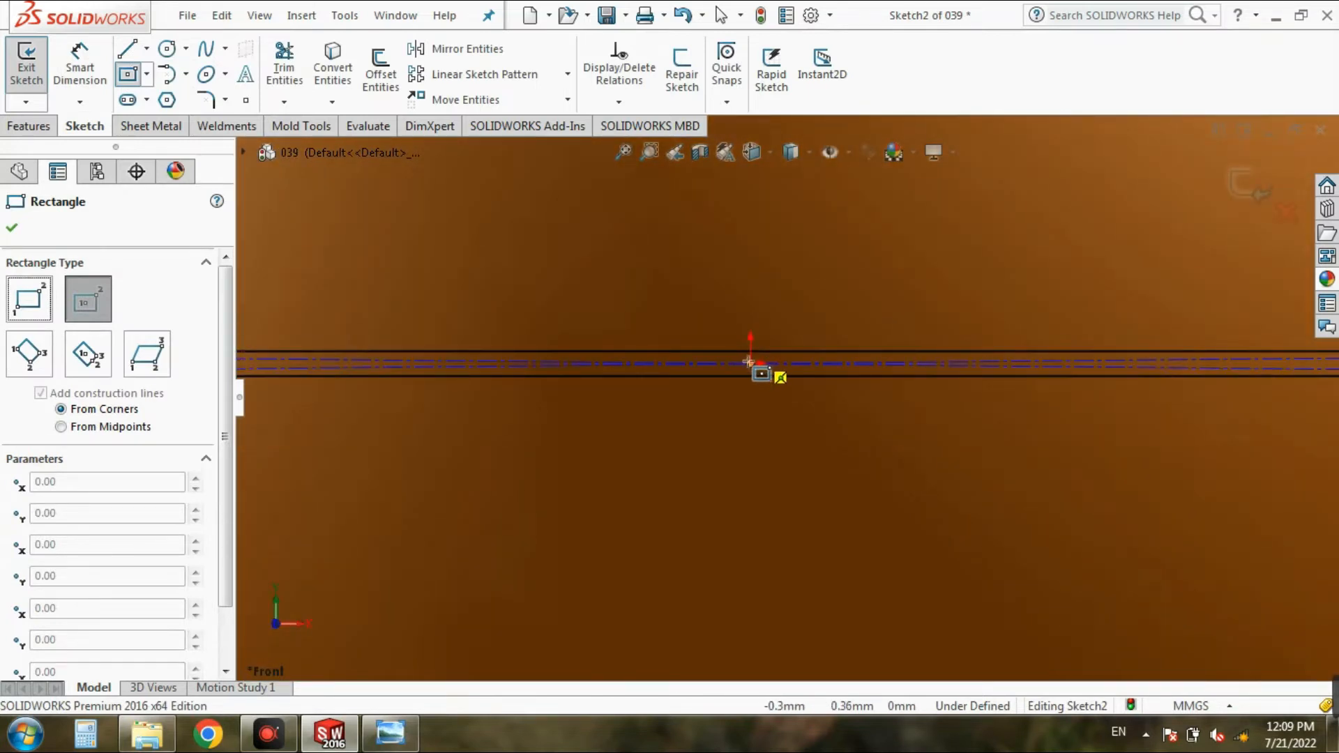
{"action": "left_click", "coordinate": [750, 363]}
{"action": "scroll", "coordinate": [753, 363], "scroll_direction": "up", "scroll_amount": 5}
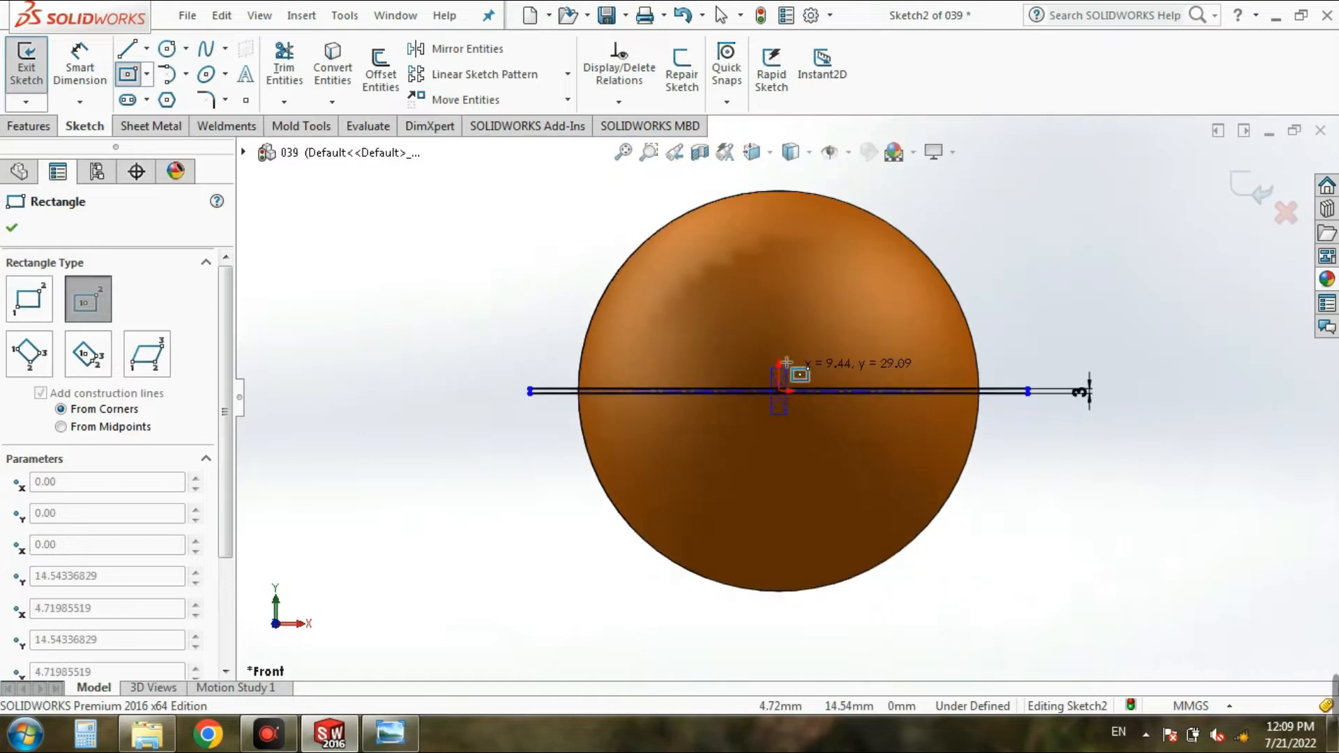
{"action": "scroll", "coordinate": [787, 363], "scroll_direction": "up", "scroll_amount": 3}
{"action": "left_click", "coordinate": [792, 255]}
Step: Dimension the vertical rectangle's short top edge and set its width to 3 mm
{"action": "left_click", "coordinate": [80, 67]}
{"action": "scroll", "coordinate": [821, 279], "scroll_direction": "down", "scroll_amount": 3}
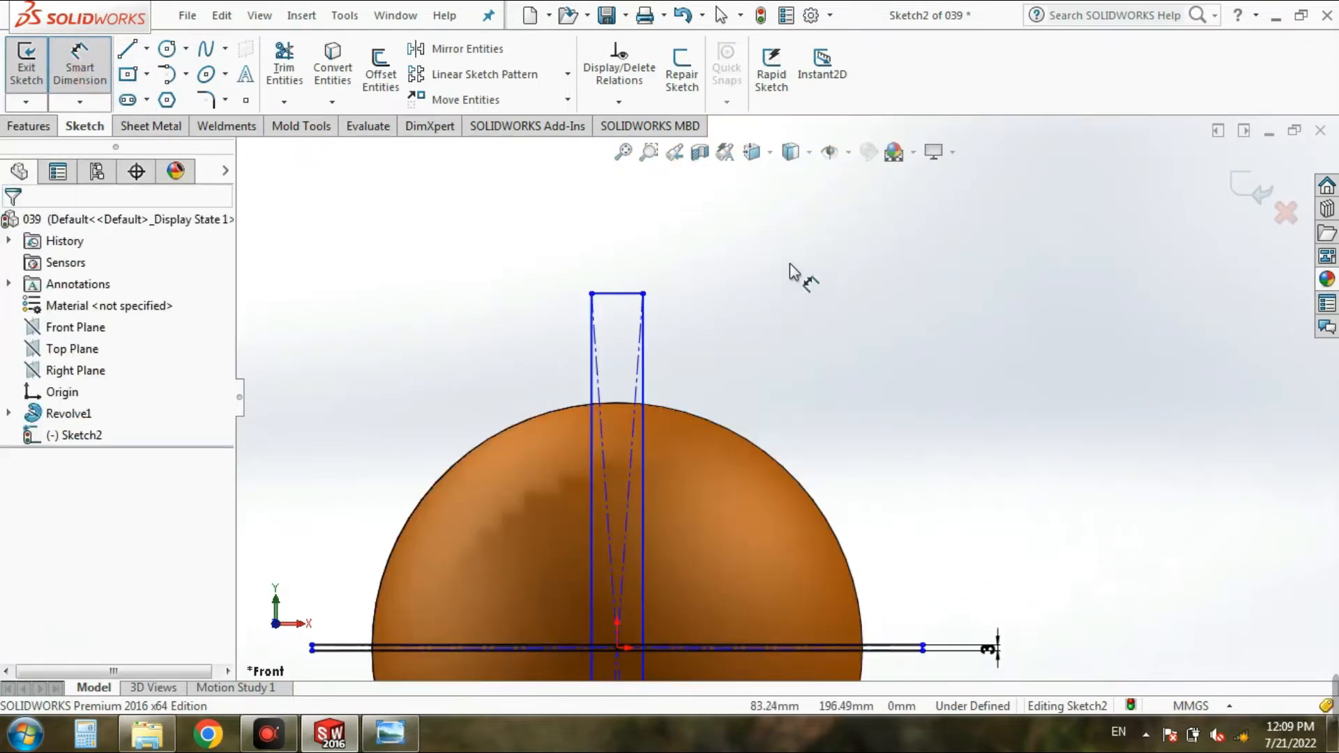
{"action": "left_click", "coordinate": [631, 294]}
{"action": "left_click", "coordinate": [645, 258]}
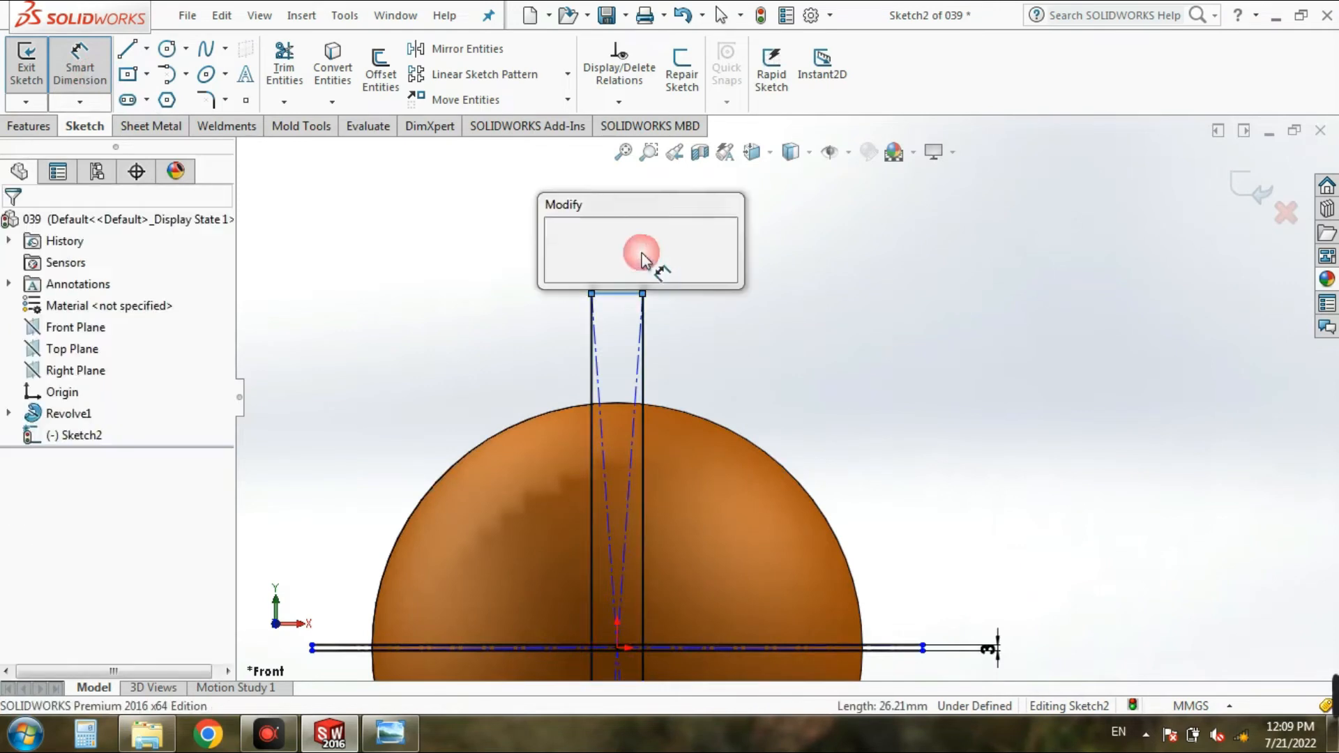
{"action": "type", "text": "3"}
{"action": "left_click", "coordinate": [565, 241]}
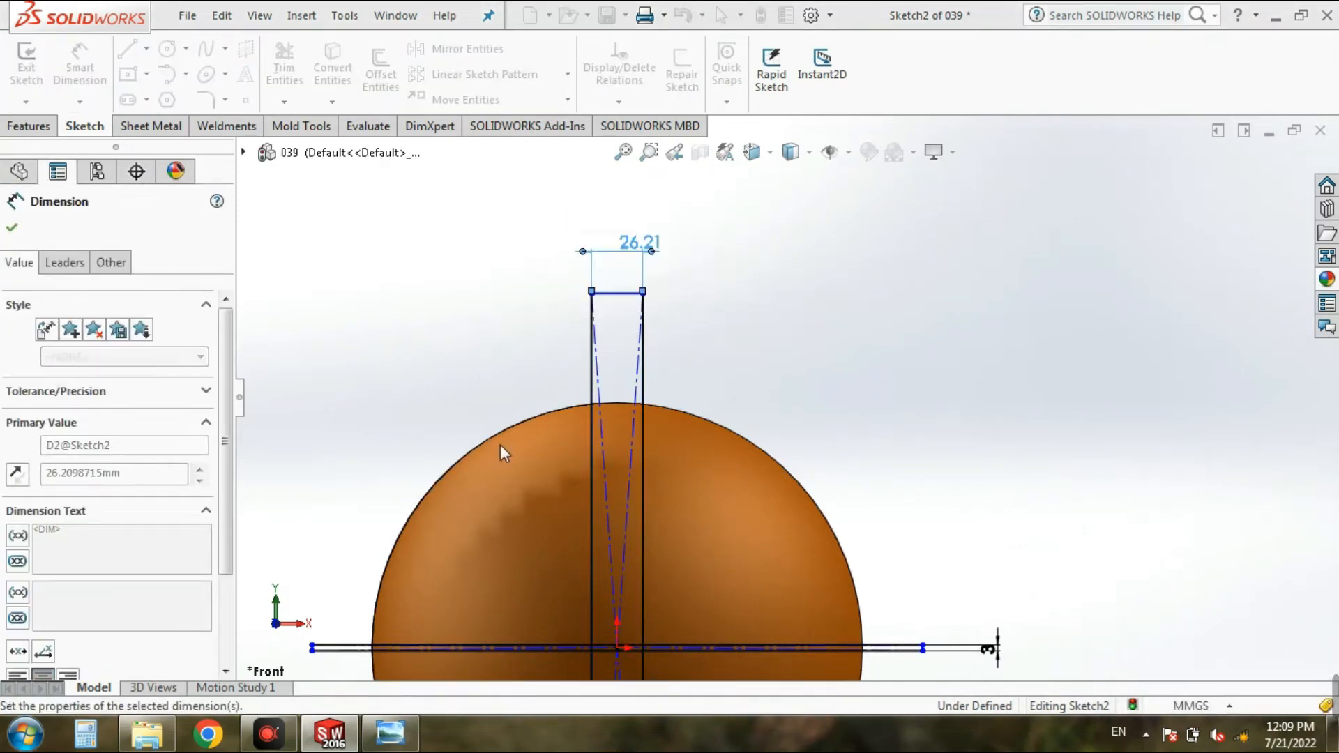
{"action": "scroll", "coordinate": [501, 446], "scroll_direction": "up", "scroll_amount": 3}
{"action": "left_click", "coordinate": [17, 228]}
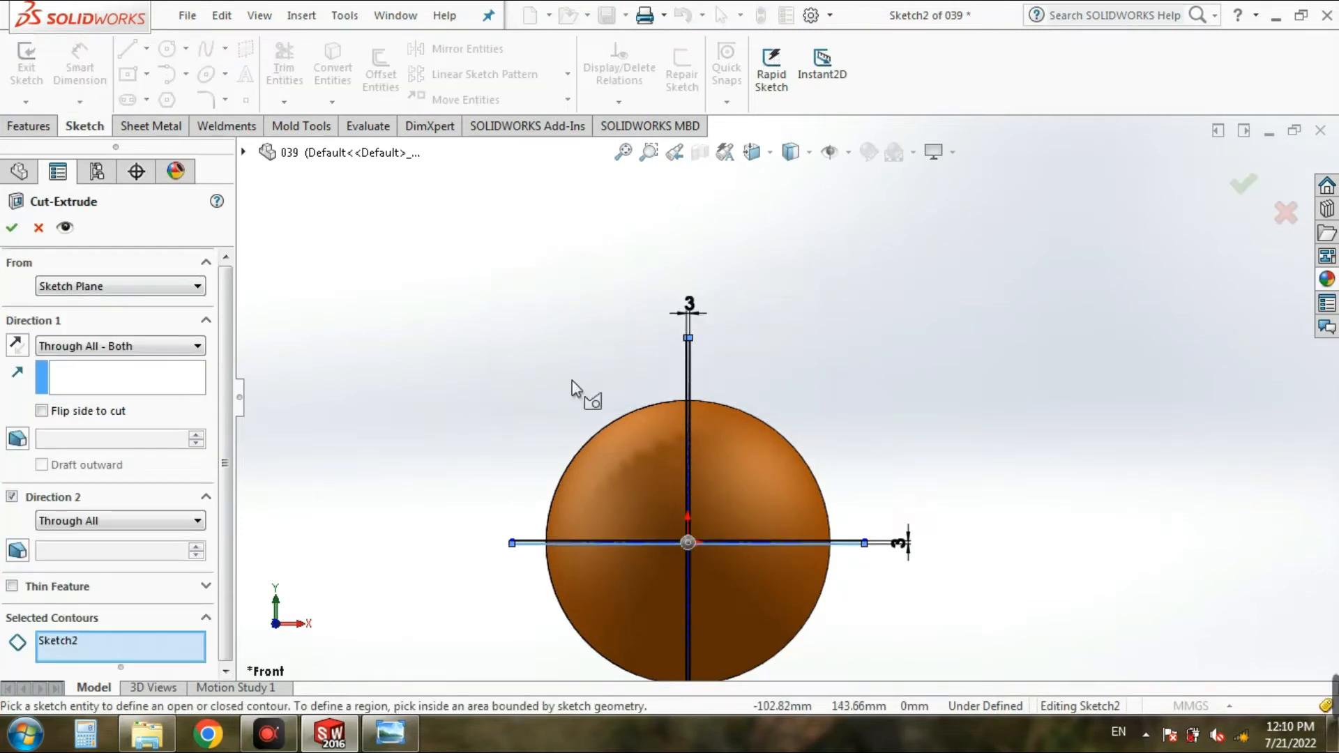
{"action": "scroll", "coordinate": [713, 385], "scroll_direction": "down", "scroll_amount": 2}
{"action": "scroll", "coordinate": [717, 386], "scroll_direction": "down", "scroll_amount": 3}
{"action": "scroll", "coordinate": [348, 481], "scroll_direction": "up", "scroll_amount": 2}
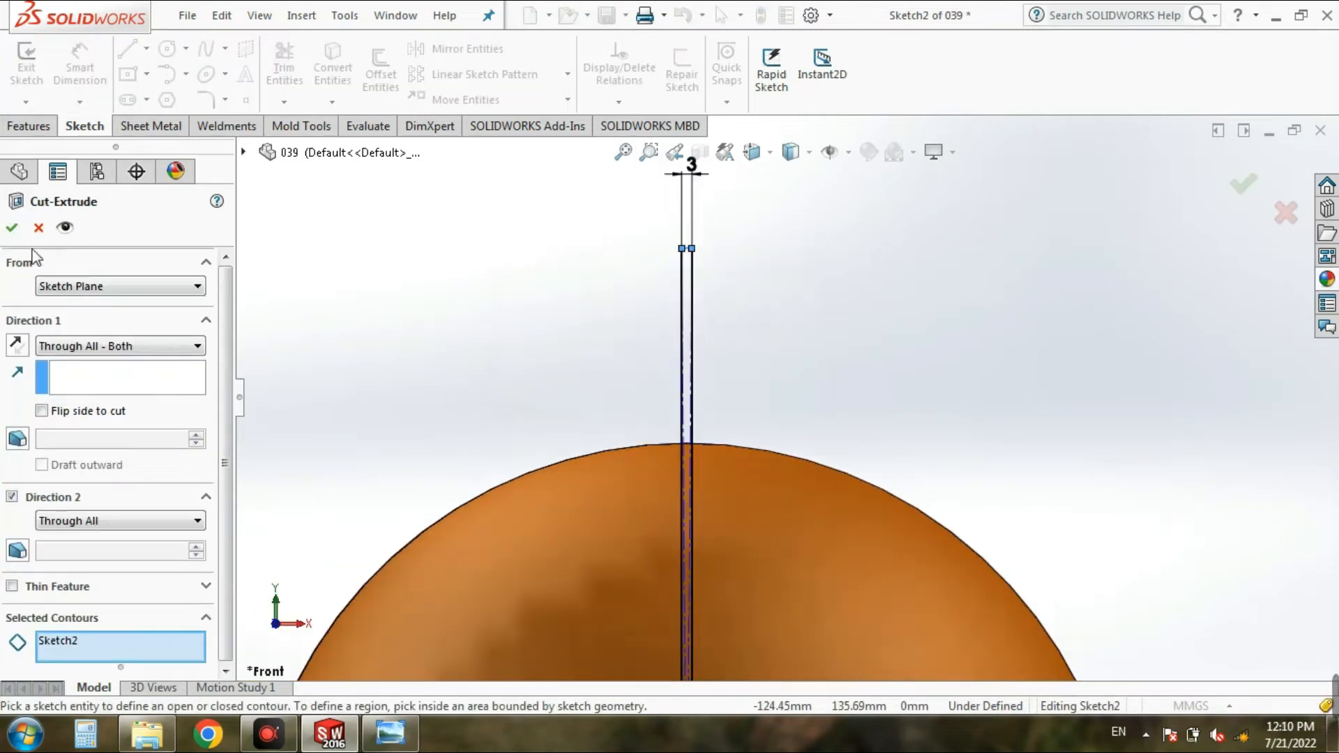
{"action": "left_click", "coordinate": [37, 231]}
Step: Trim away the line segments where the two rectangles cross at the origin, forming a single cross-shaped outline, and exit the sketch
{"action": "scroll", "coordinate": [460, 412], "scroll_direction": "up", "scroll_amount": 5}
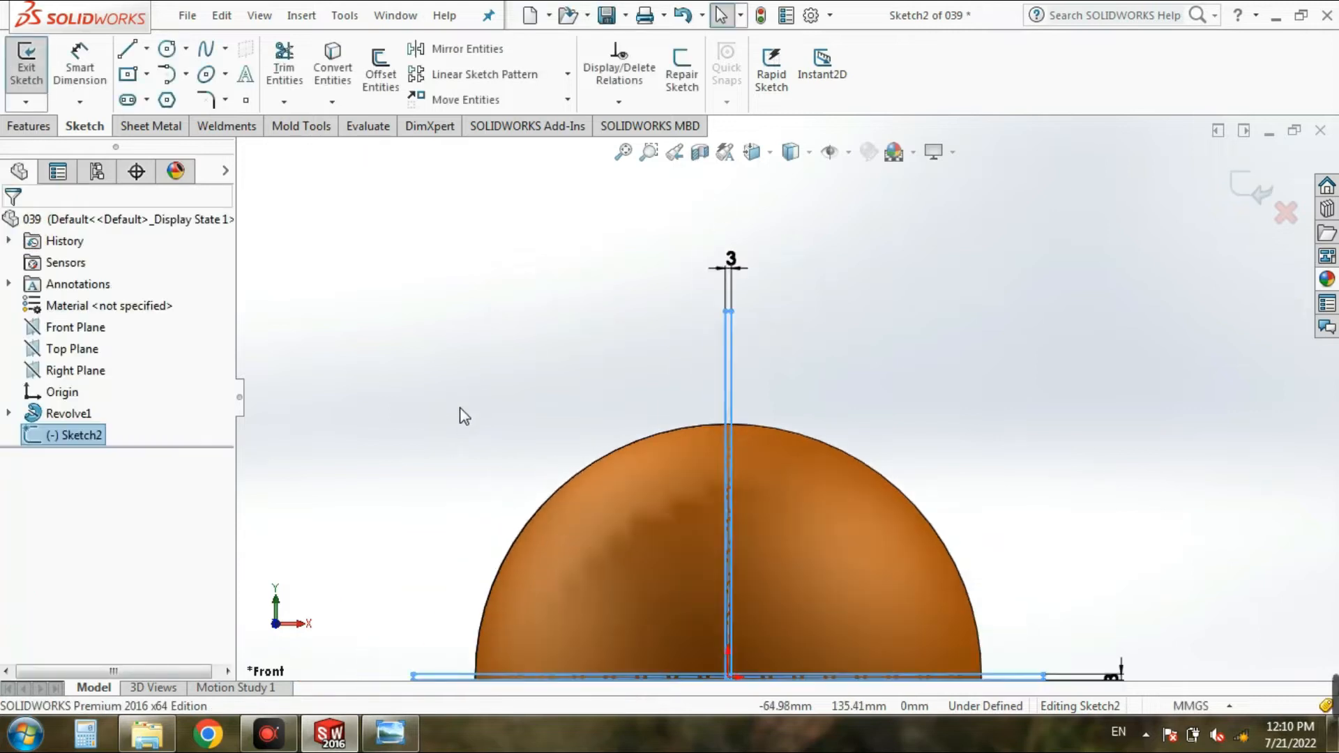
{"action": "scroll", "coordinate": [789, 569], "scroll_direction": "down", "scroll_amount": 6}
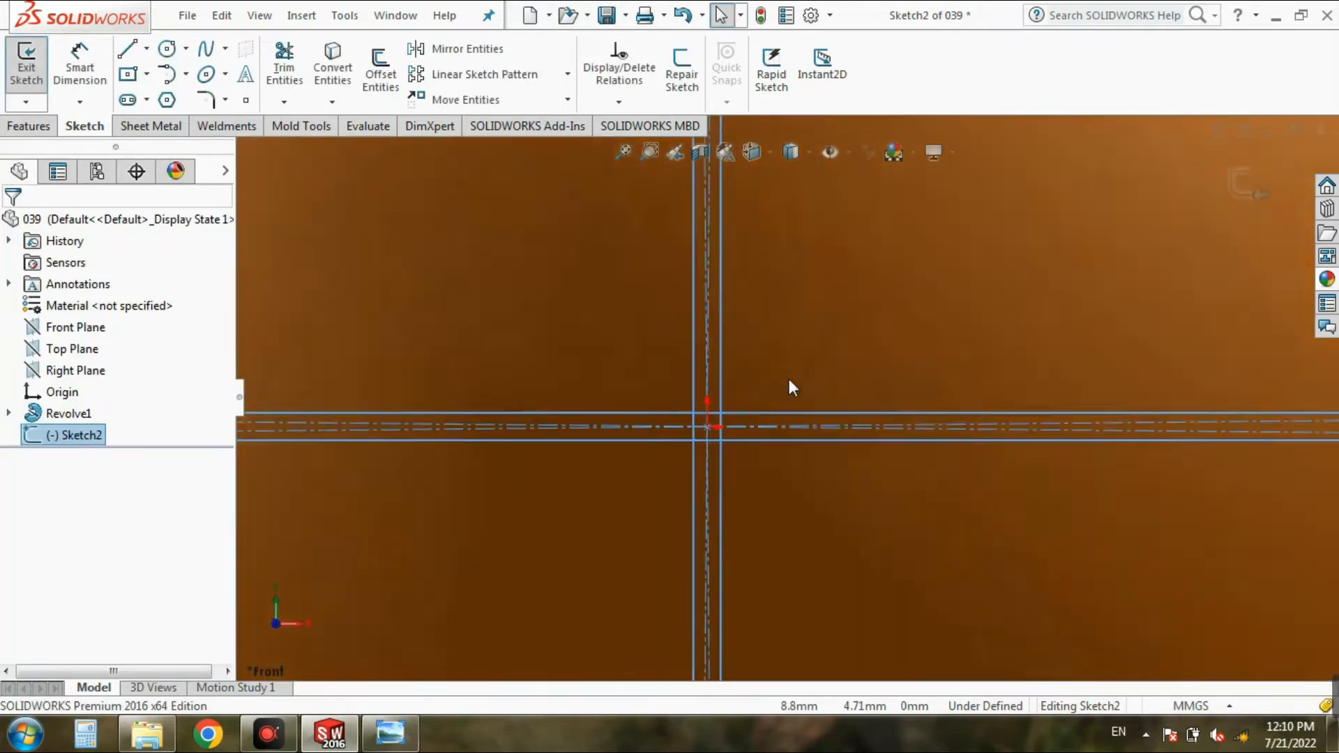
{"action": "left_click", "coordinate": [284, 67]}
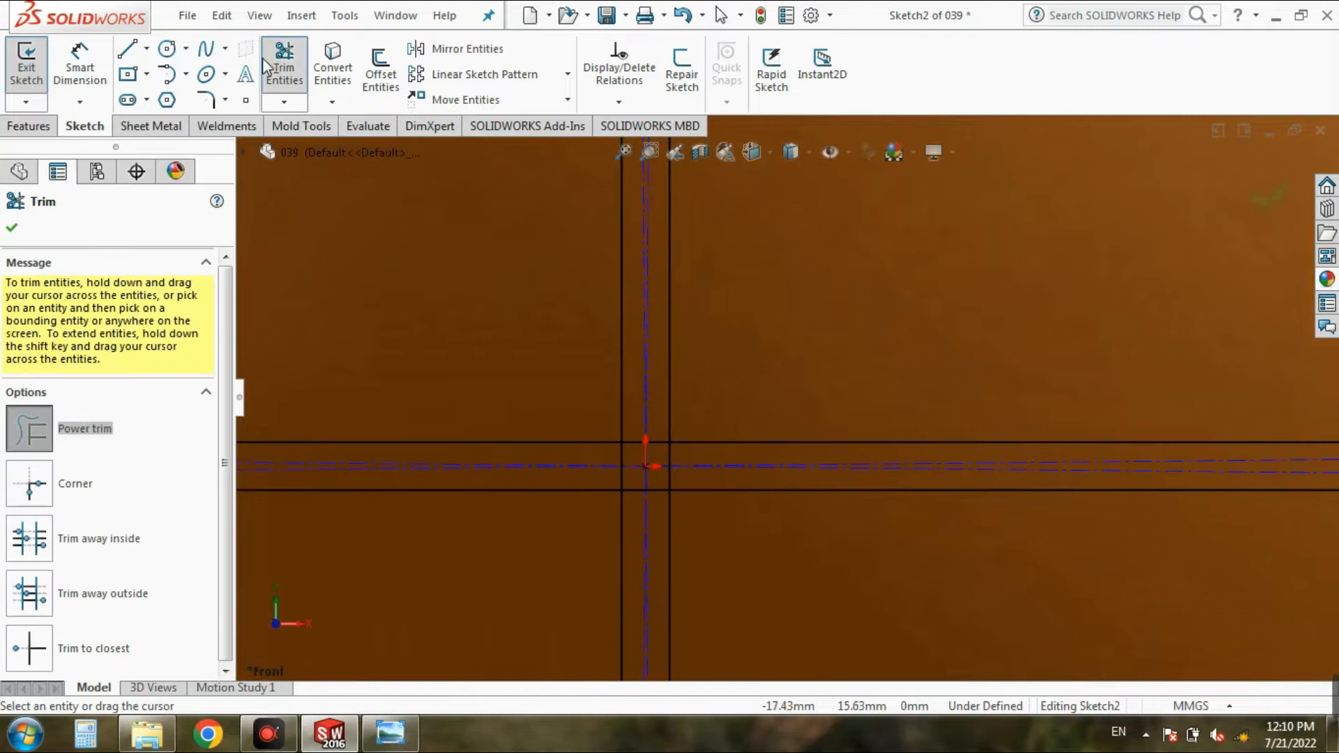
{"action": "scroll", "coordinate": [541, 429], "scroll_direction": "down", "scroll_amount": 3}
{"action": "mouse_move", "coordinate": [765, 442]}
{"action": "left_mouse_down"}
{"action": "mouse_move", "coordinate": [765, 469]}
{"action": "mouse_move", "coordinate": [738, 487]}
{"action": "left_mouse_up"}
{"action": "left_click", "coordinate": [710, 513]}
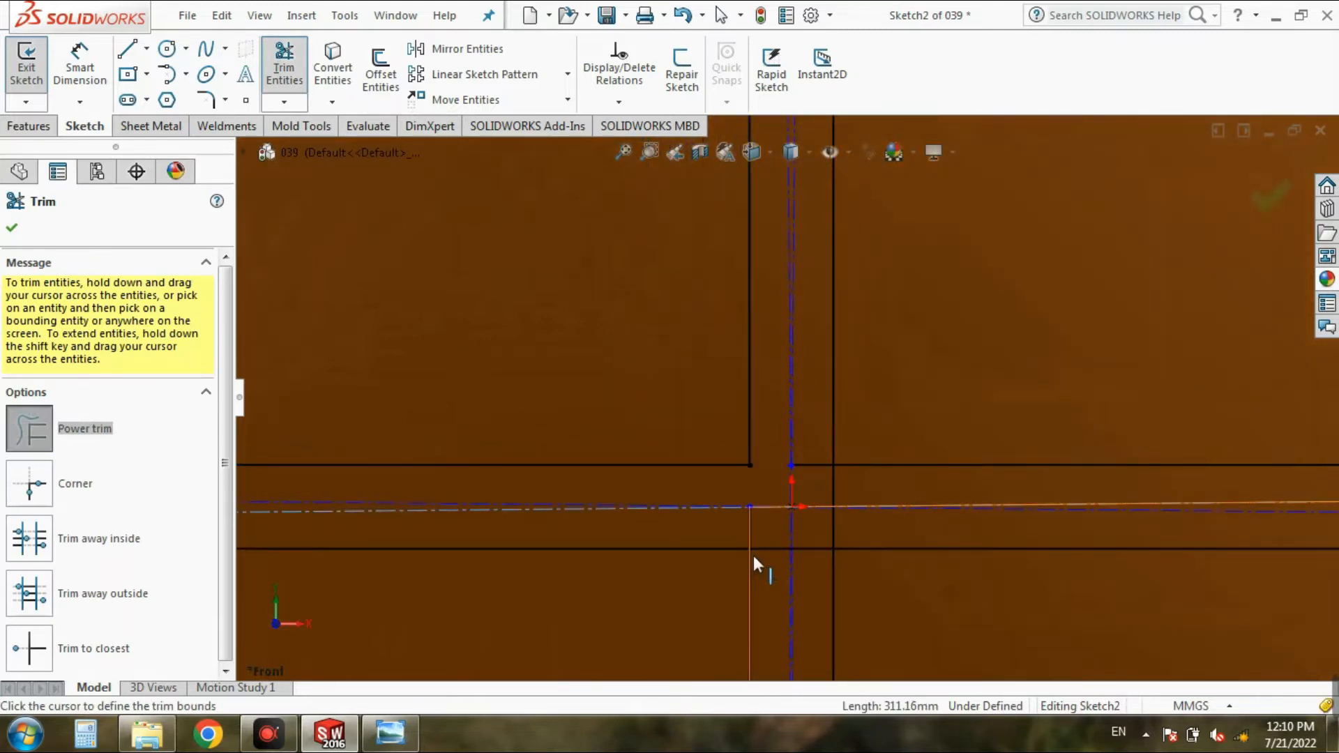
{"action": "left_click", "coordinate": [763, 571]}
{"action": "mouse_move", "coordinate": [722, 526]}
{"action": "left_mouse_down"}
{"action": "mouse_move", "coordinate": [747, 526]}
{"action": "mouse_move", "coordinate": [768, 564]}
{"action": "mouse_move", "coordinate": [817, 558]}
{"action": "mouse_move", "coordinate": [843, 519]}
{"action": "mouse_move", "coordinate": [813, 454]}
{"action": "left_mouse_up"}
{"action": "left_click", "coordinate": [18, 232]}
{"action": "scroll", "coordinate": [641, 430], "scroll_direction": "up", "scroll_amount": 5}
{"action": "scroll", "coordinate": [1067, 433], "scroll_direction": "down", "scroll_amount": 1}
{"action": "left_click", "coordinate": [26, 67]}
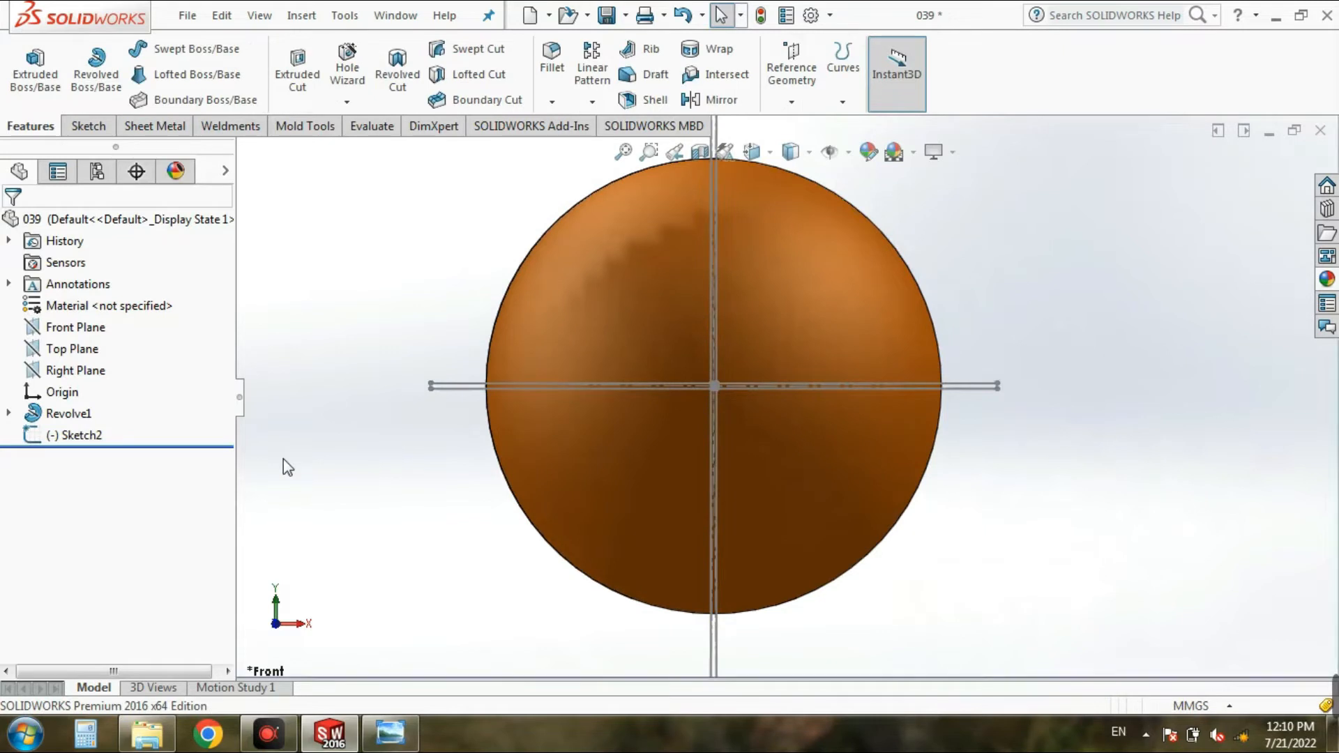
Step: Start an extruded cut from the cross-shaped sketch and set its end condition to Through All - Both
{"action": "left_click", "coordinate": [70, 434]}
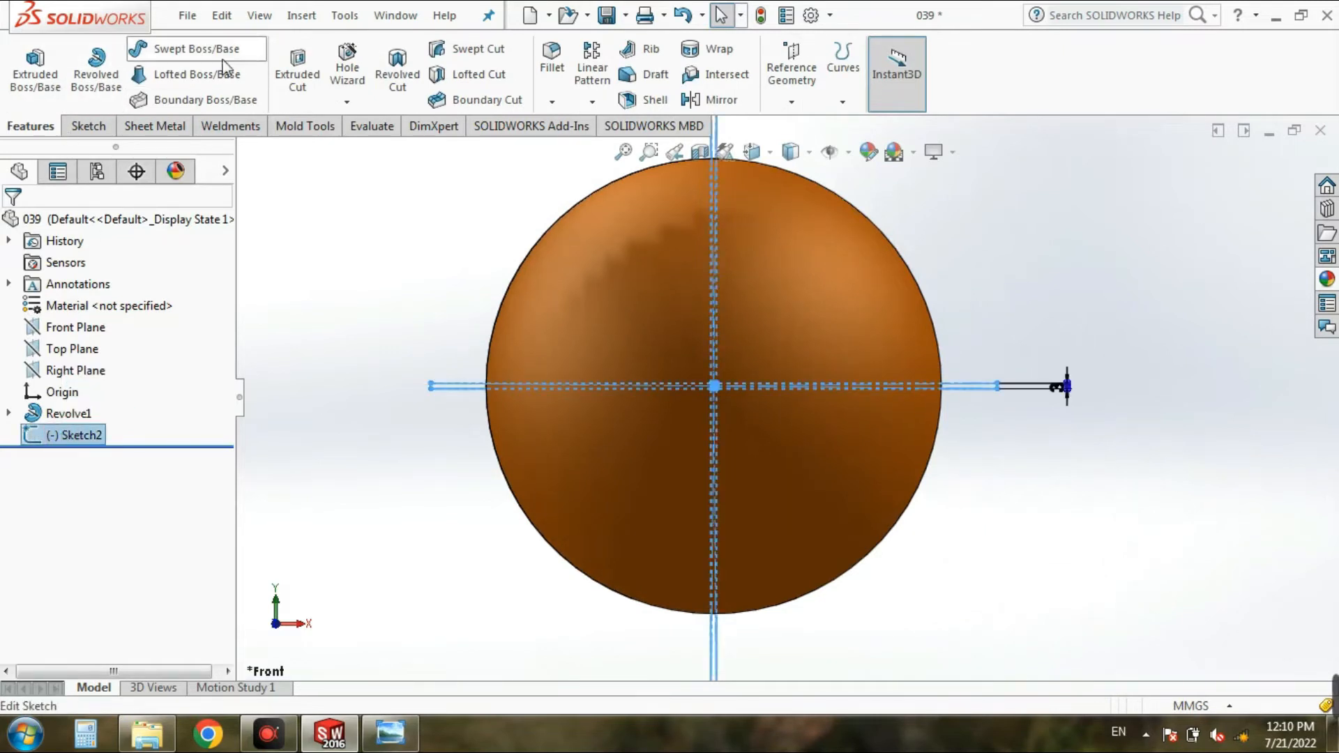
{"action": "left_click", "coordinate": [298, 73]}
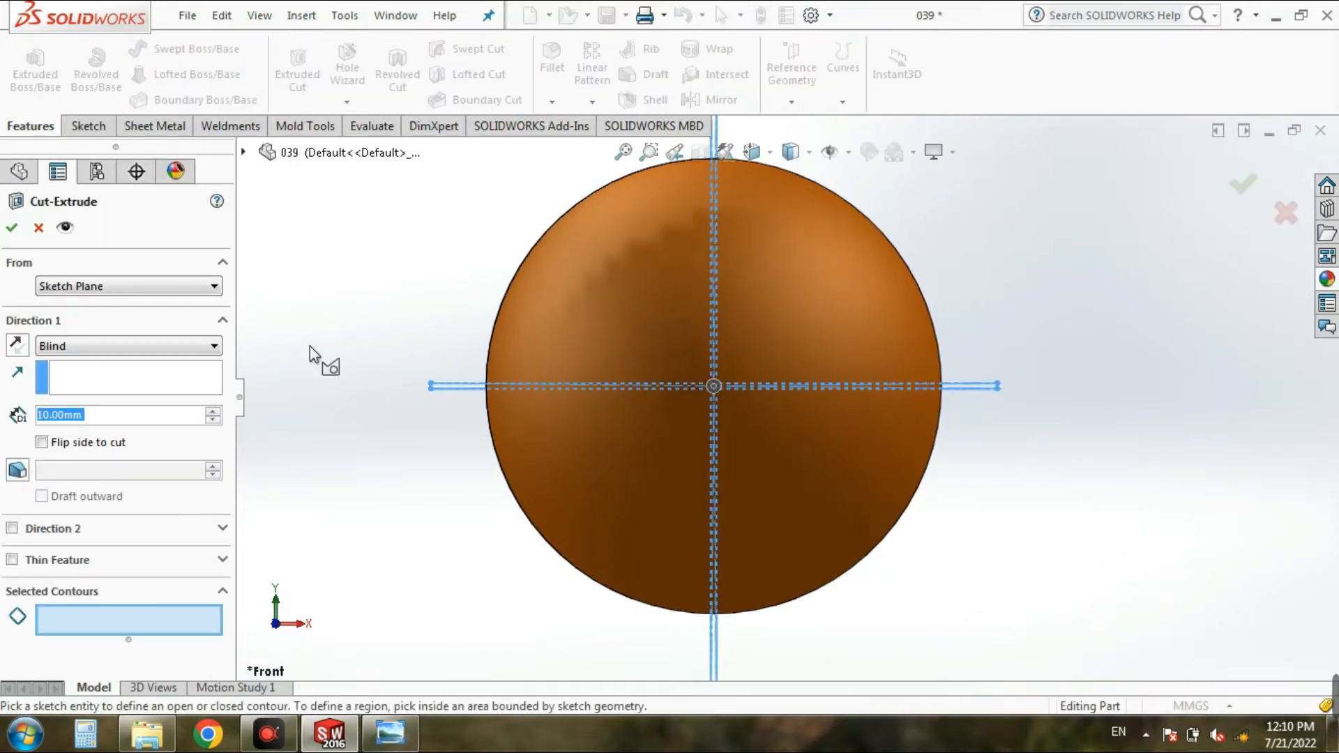
{"action": "scroll", "coordinate": [1049, 393], "scroll_direction": "down", "scroll_amount": 2}
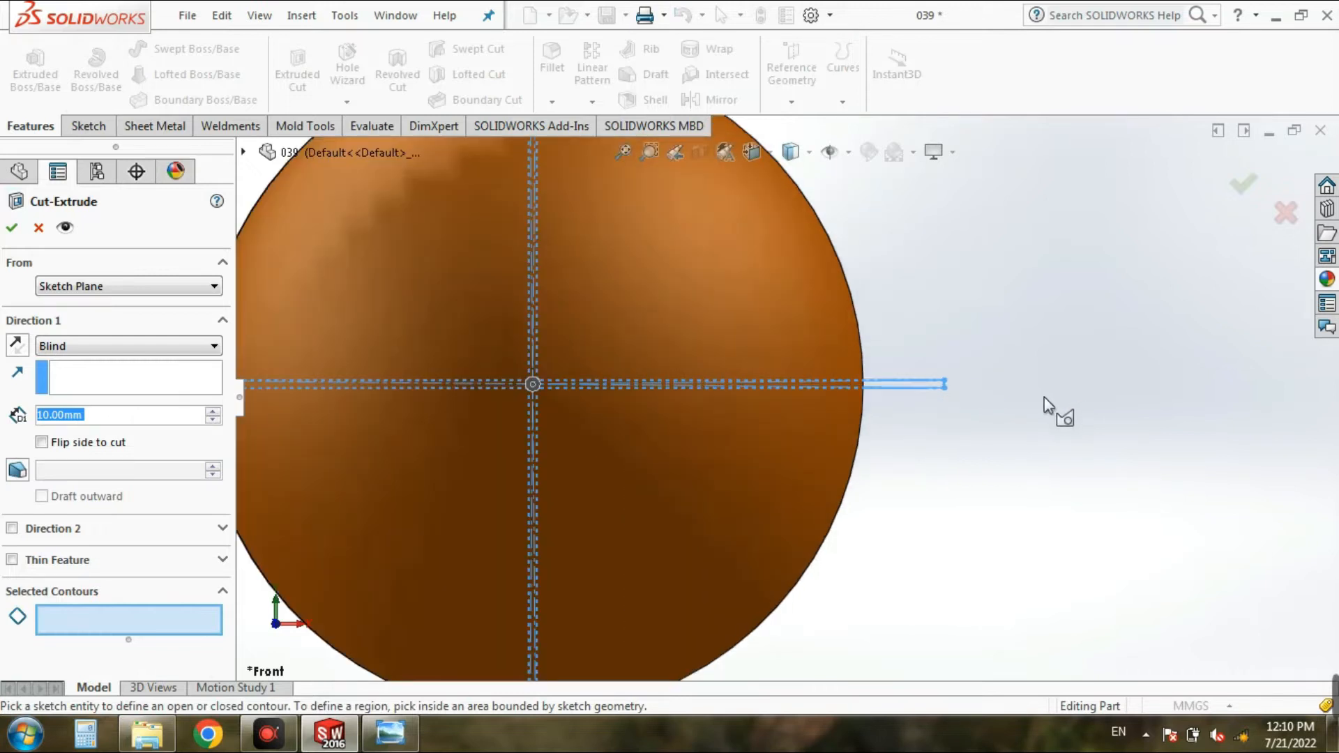
{"action": "scroll", "coordinate": [1044, 396], "scroll_direction": "up", "scroll_amount": 2}
{"action": "key", "text": "Up"}
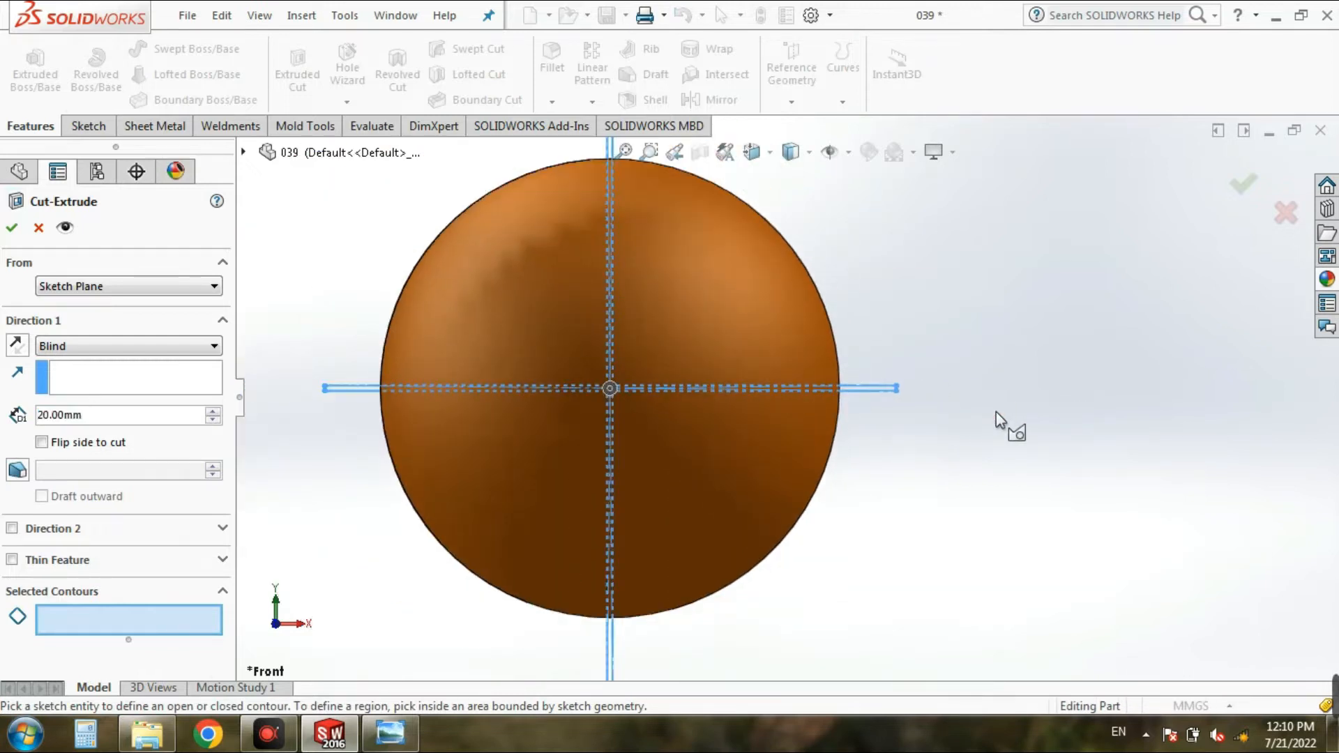
{"action": "key", "text": "Left"}
{"action": "key", "text": "Left"}
{"action": "key", "text": "Down"}
{"action": "key", "text": "Down"}
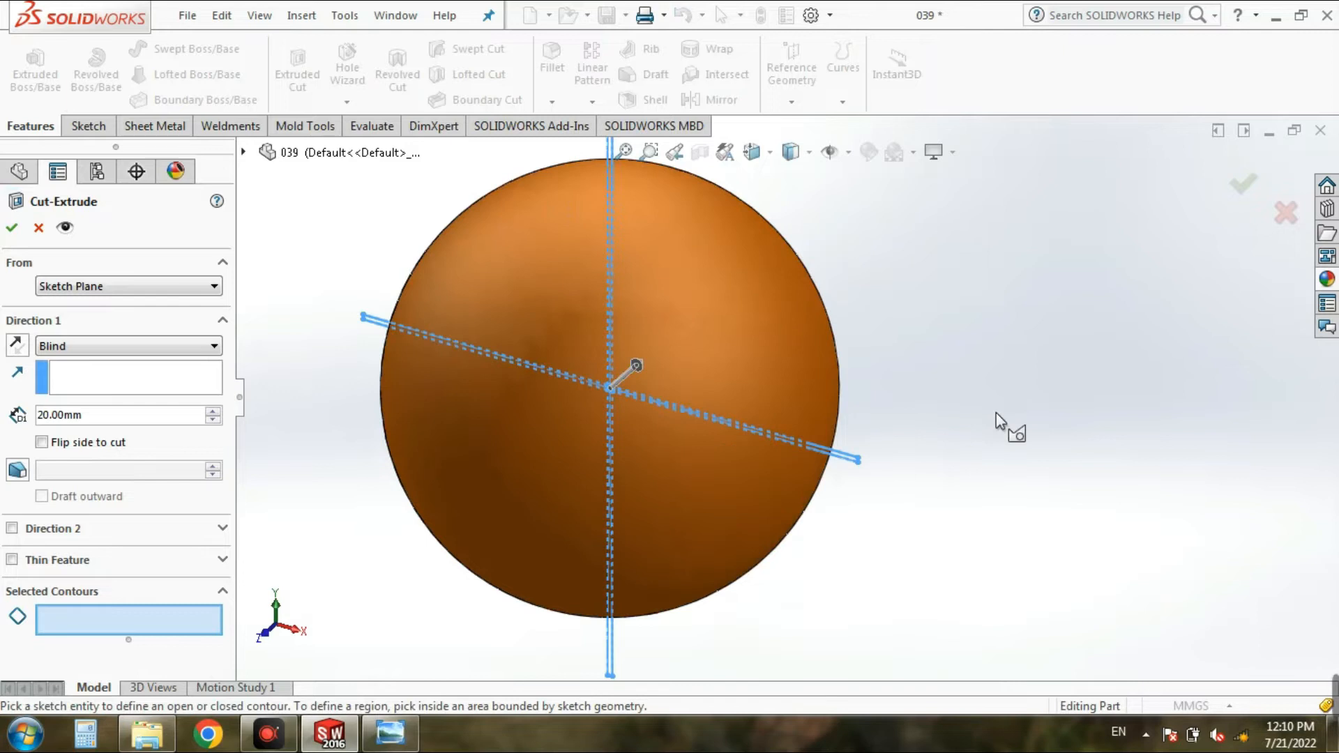
{"action": "left_click", "coordinate": [94, 350]}
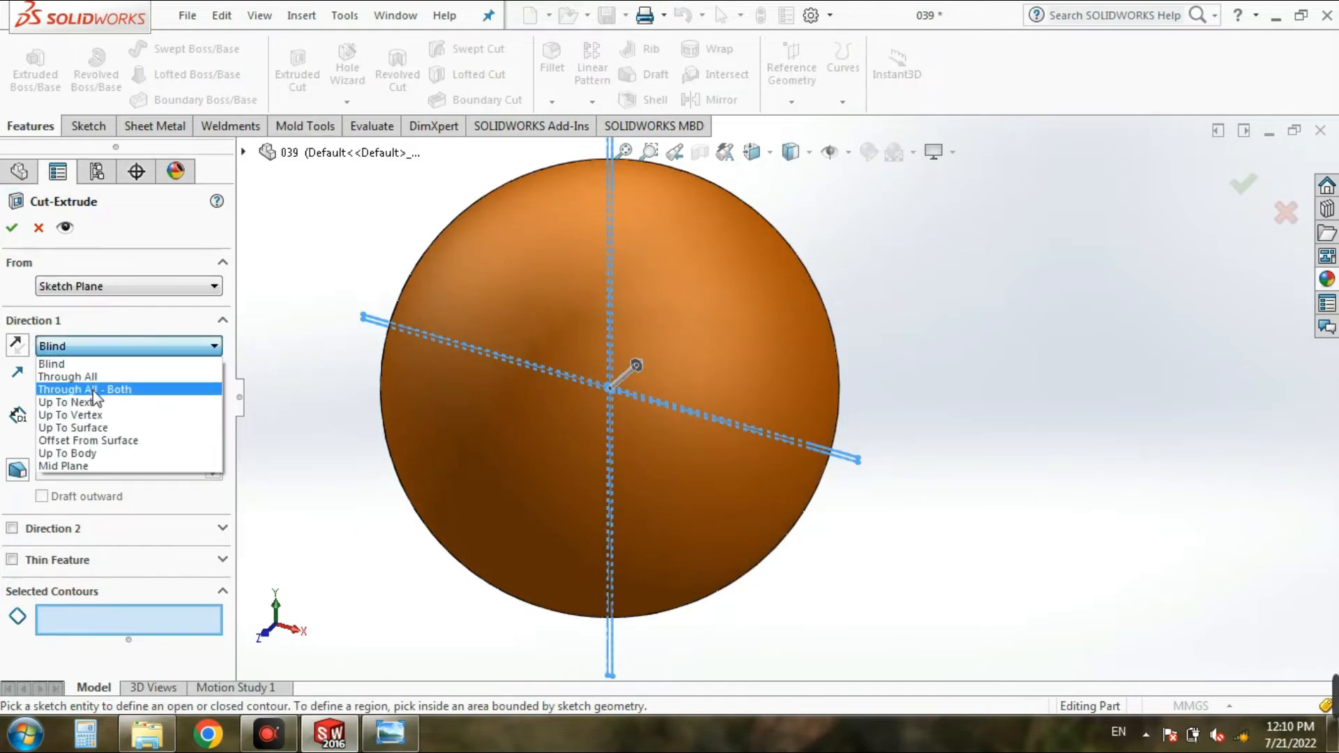
{"action": "left_click", "coordinate": [93, 383]}
Step: Pick the cross-shaped outline as the cut's contour and complete the cut through the sphere, keeping all bodies
{"action": "left_click", "coordinate": [114, 645]}
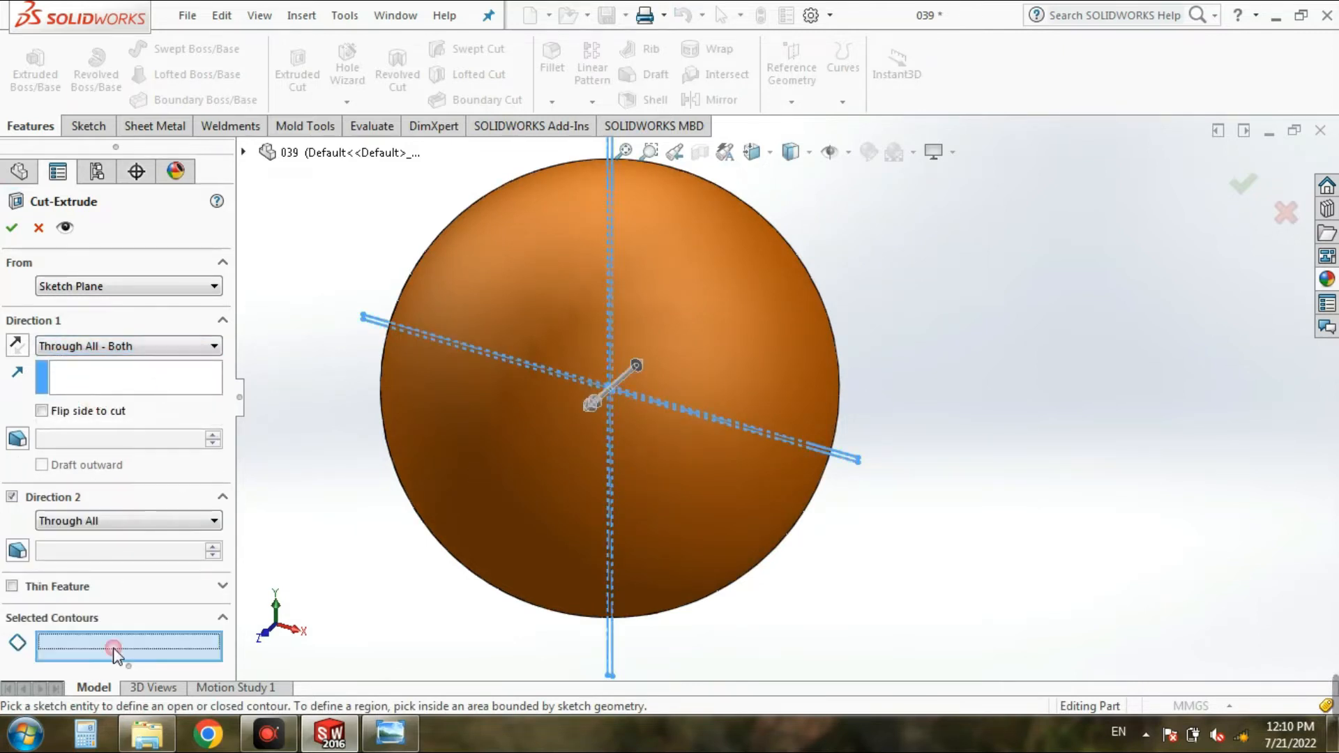
{"action": "scroll", "coordinate": [718, 546], "scroll_direction": "down", "scroll_amount": 8}
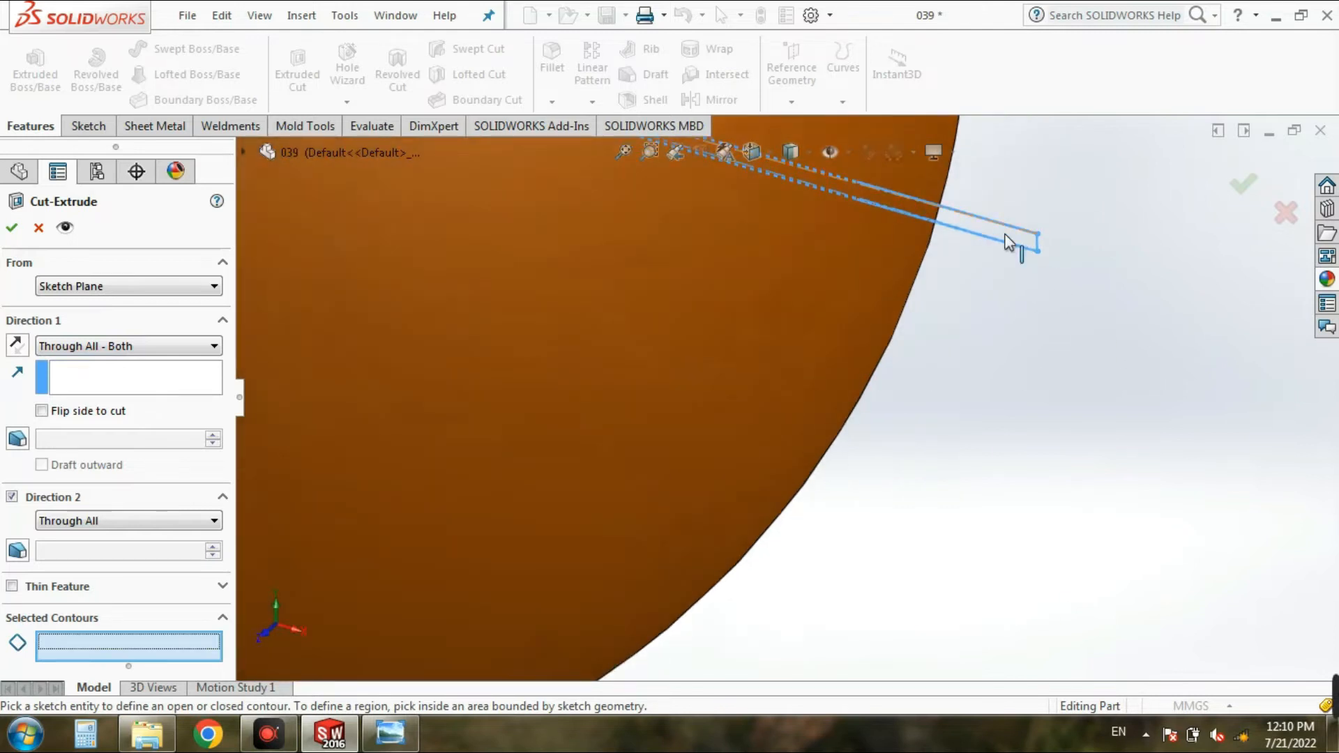
{"action": "left_click", "coordinate": [919, 209]}
{"action": "left_click", "coordinate": [1003, 224]}
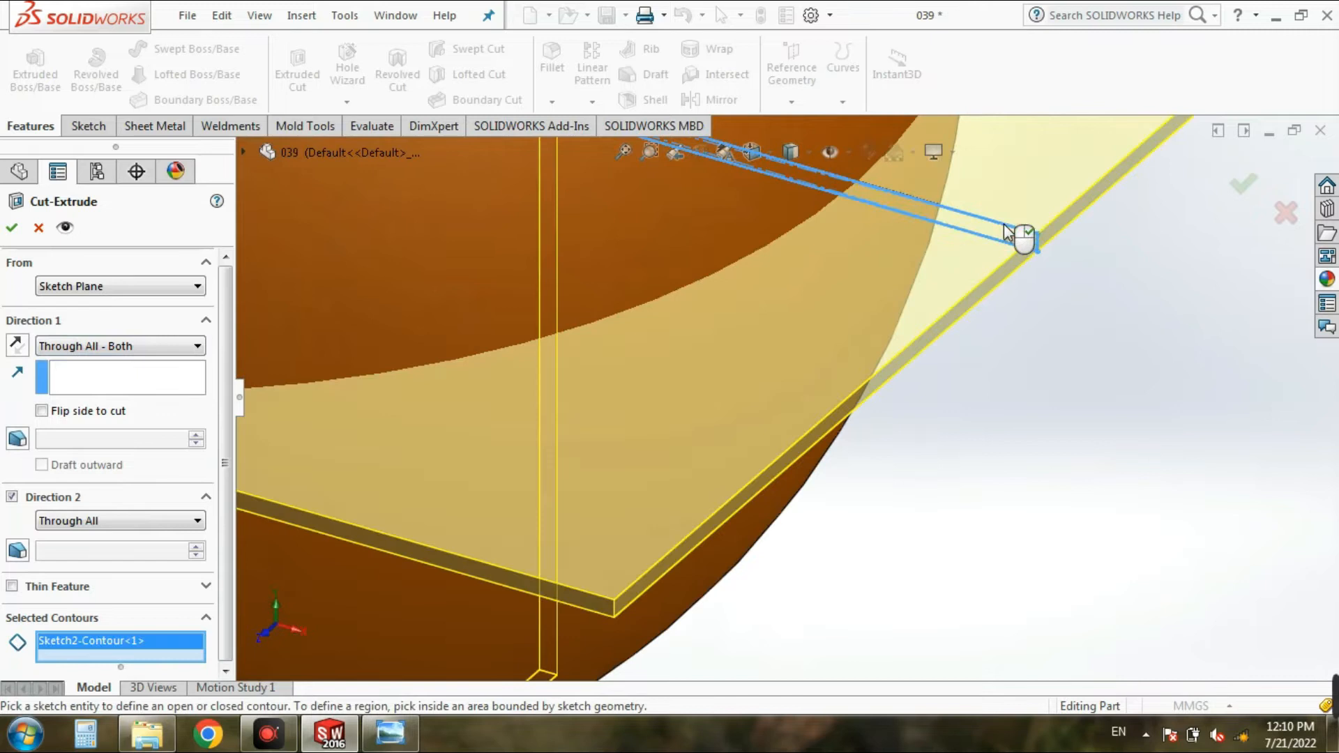
{"action": "scroll", "coordinate": [1036, 450], "scroll_direction": "up", "scroll_amount": 2}
{"action": "scroll", "coordinate": [1036, 450], "scroll_direction": "up", "scroll_amount": 5}
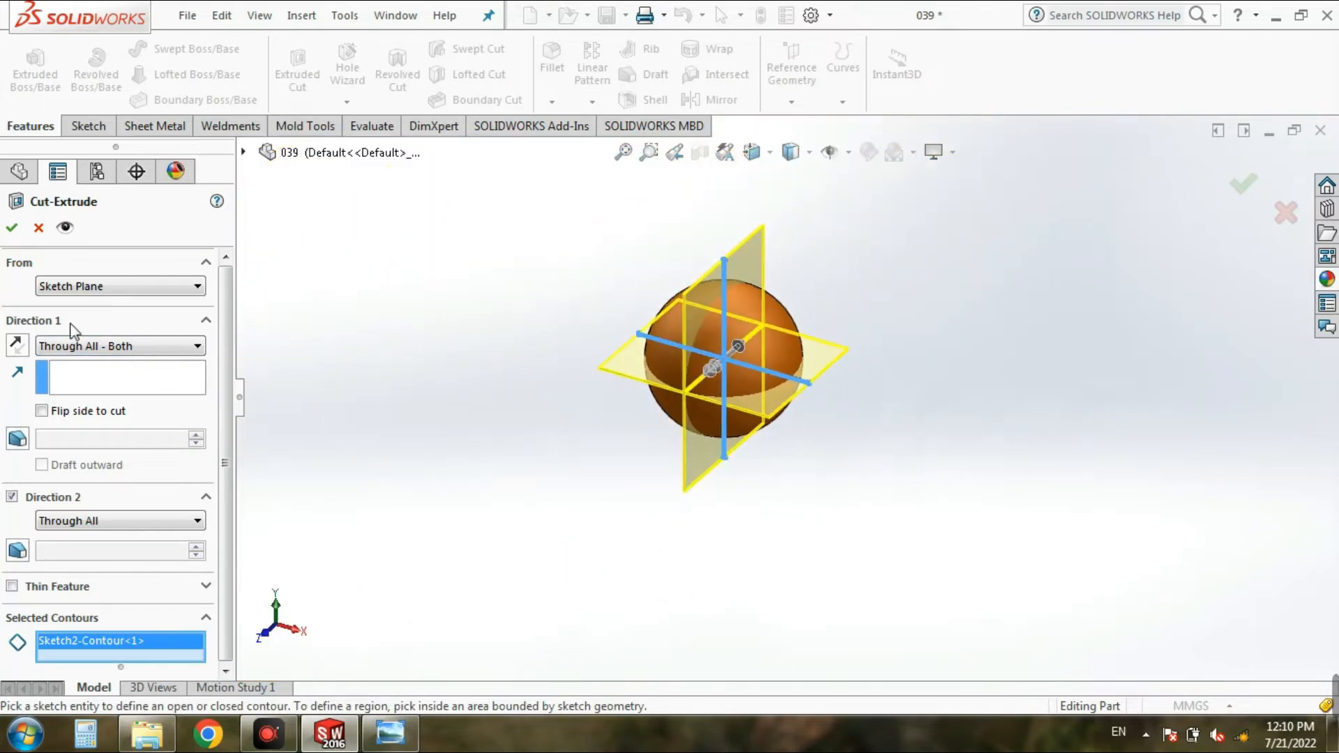
{"action": "left_click", "coordinate": [13, 229]}
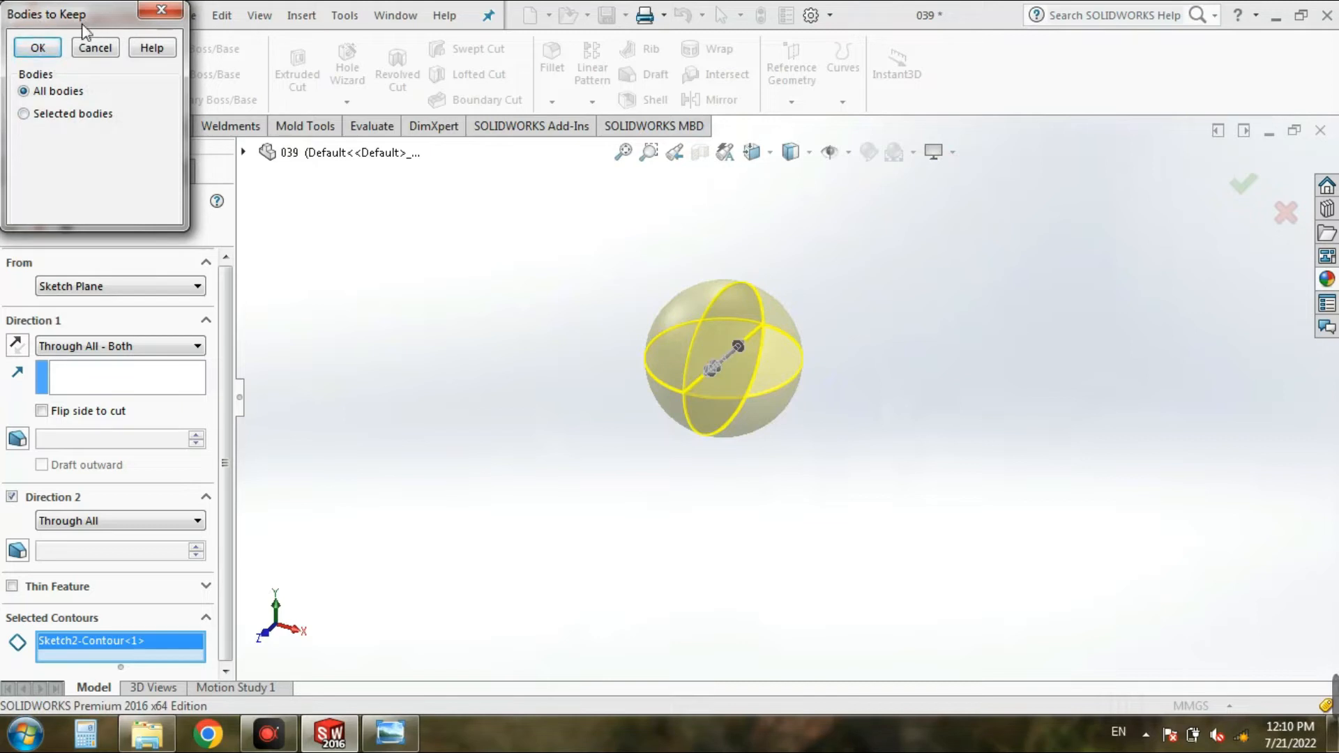
{"action": "left_click", "coordinate": [37, 49]}
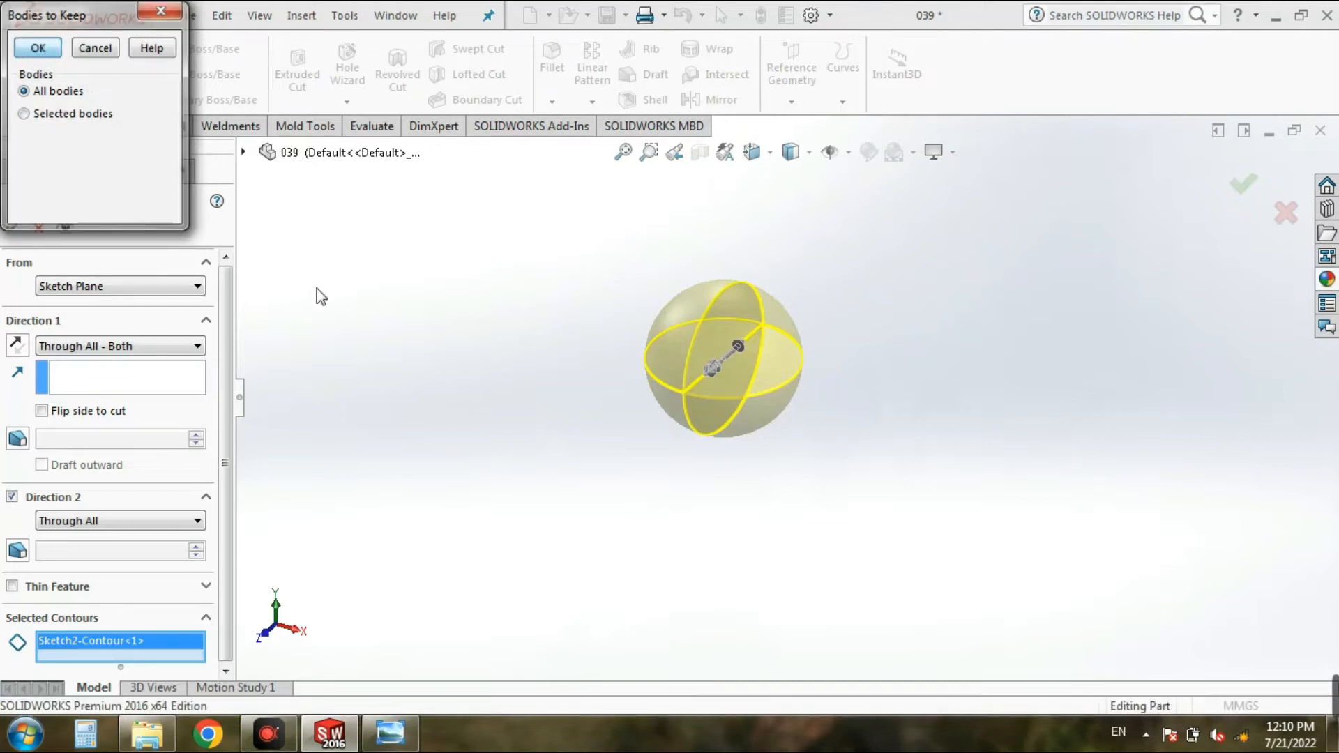
{"action": "scroll", "coordinate": [659, 322], "scroll_direction": "down", "scroll_amount": 1}
{"action": "scroll", "coordinate": [656, 317], "scroll_direction": "down", "scroll_amount": 2}
{"action": "middle_click_drag", "start_coordinate": [659, 333], "coordinate": [742, 362]}
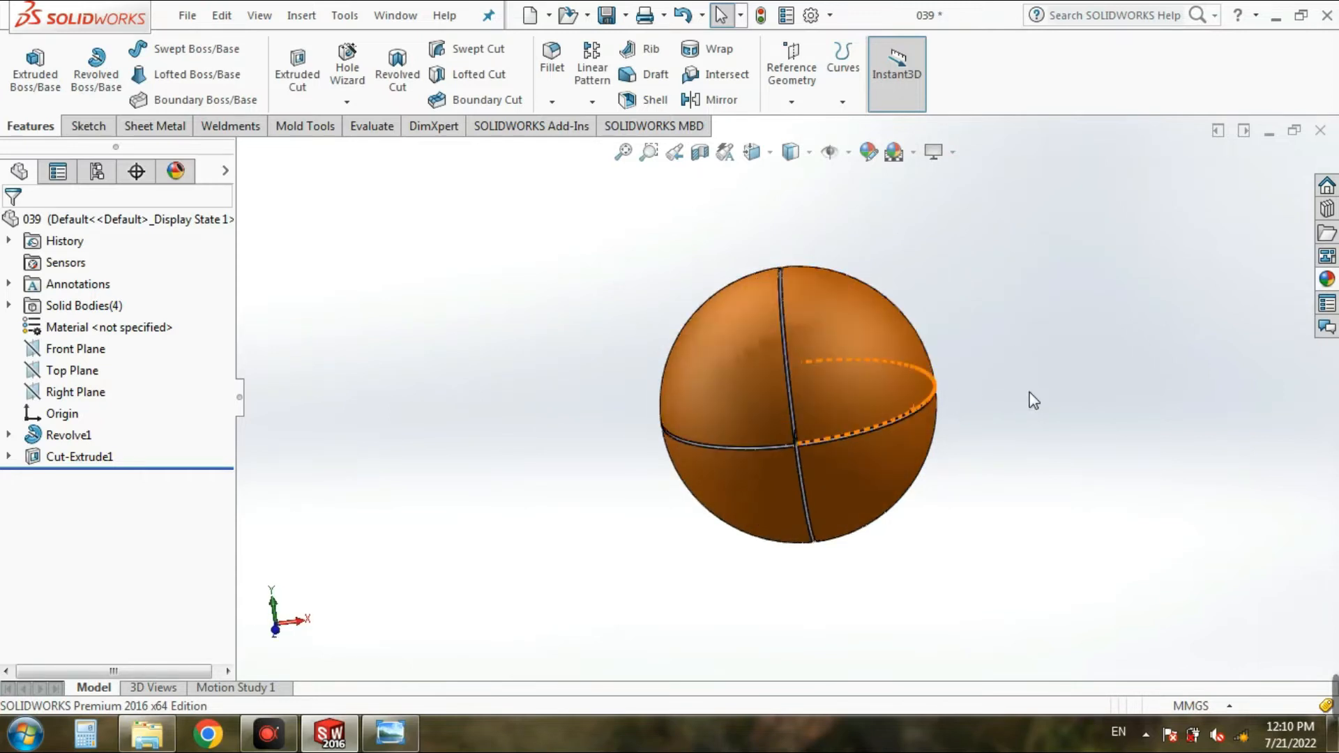
Step: Check the curved side grooves in the reference drawing and start an extruded cut with a new sketch on the Front Plane
{"action": "scroll", "coordinate": [899, 541], "scroll_direction": "up", "scroll_amount": 2}
{"action": "left_click", "coordinate": [390, 734]}
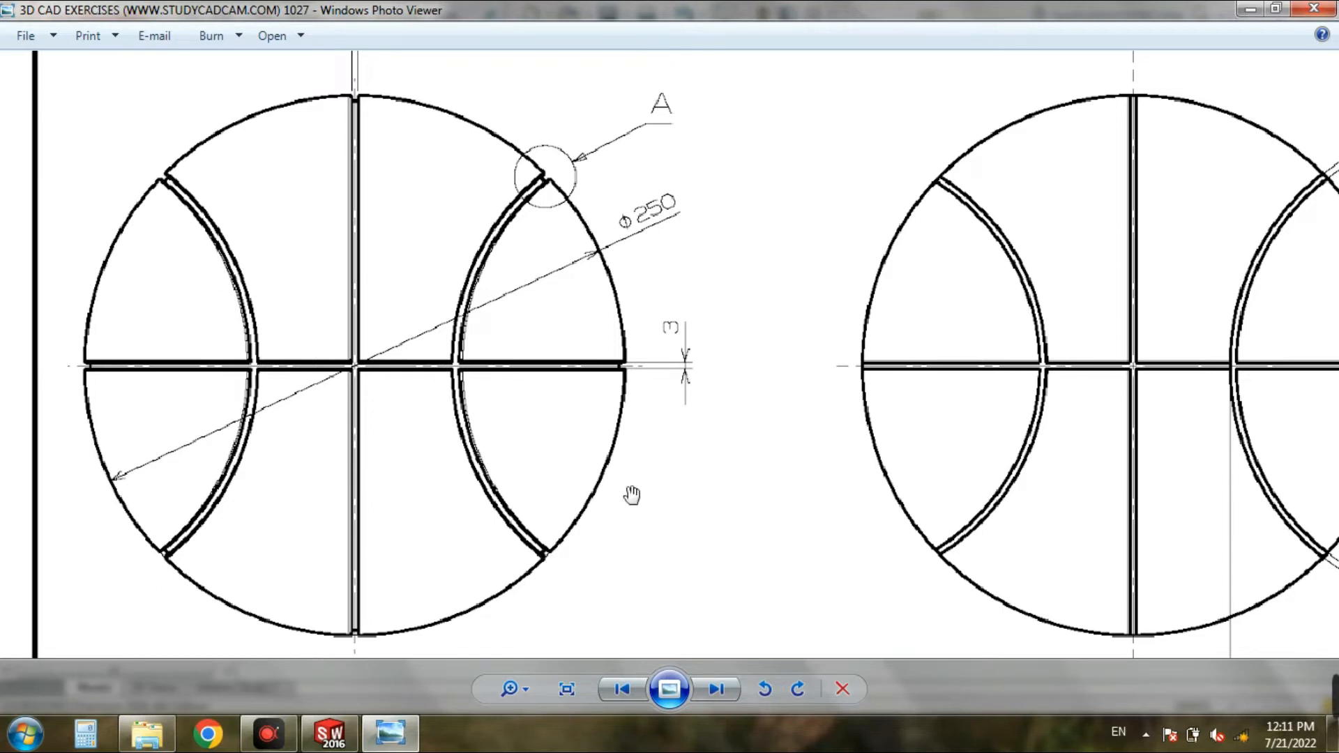
{"action": "scroll", "coordinate": [706, 420], "scroll_direction": "down", "scroll_amount": 3}
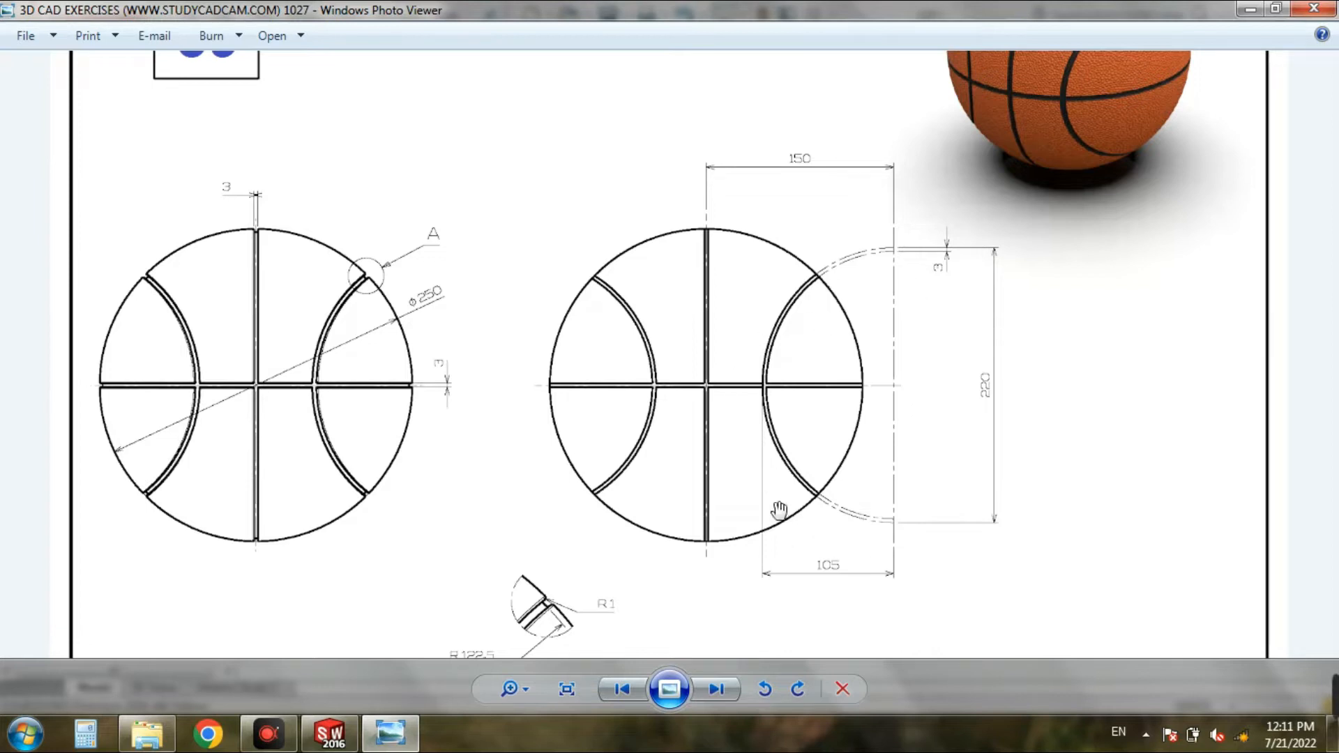
{"action": "left_click", "coordinate": [382, 740]}
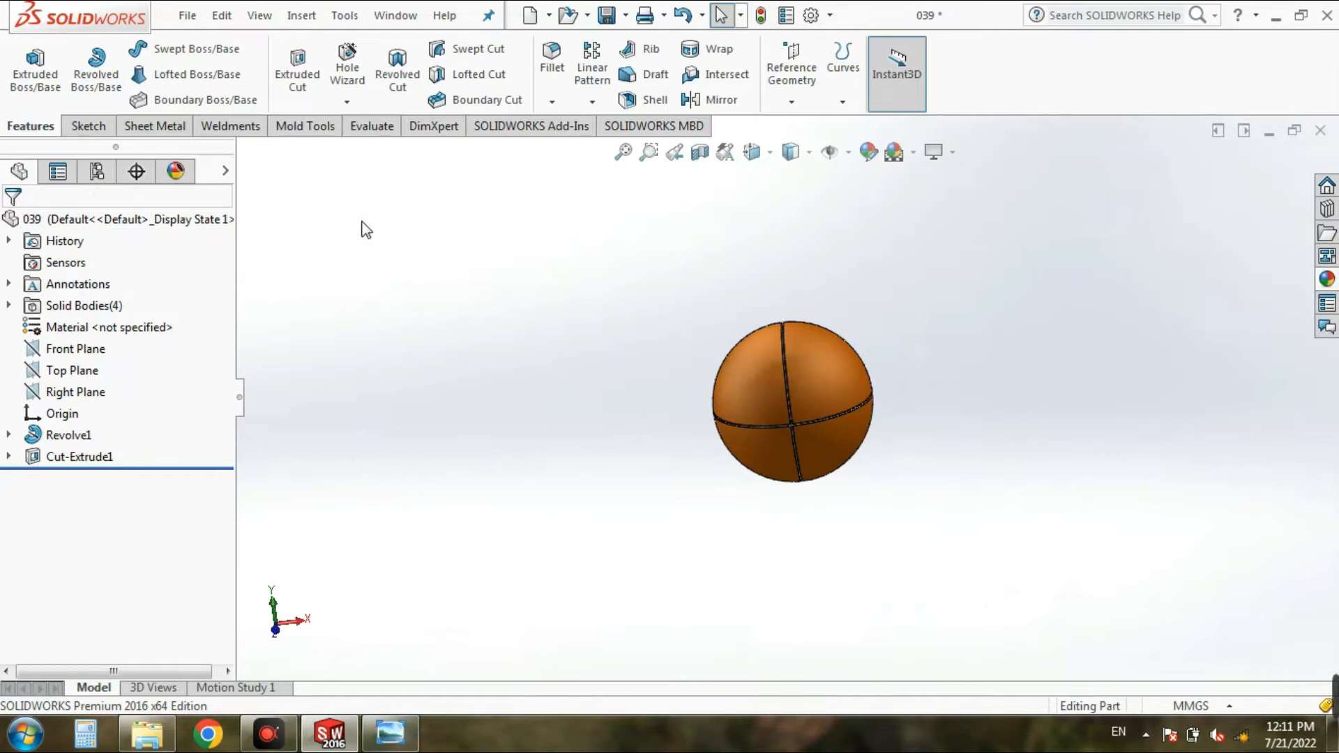
{"action": "left_click", "coordinate": [297, 69]}
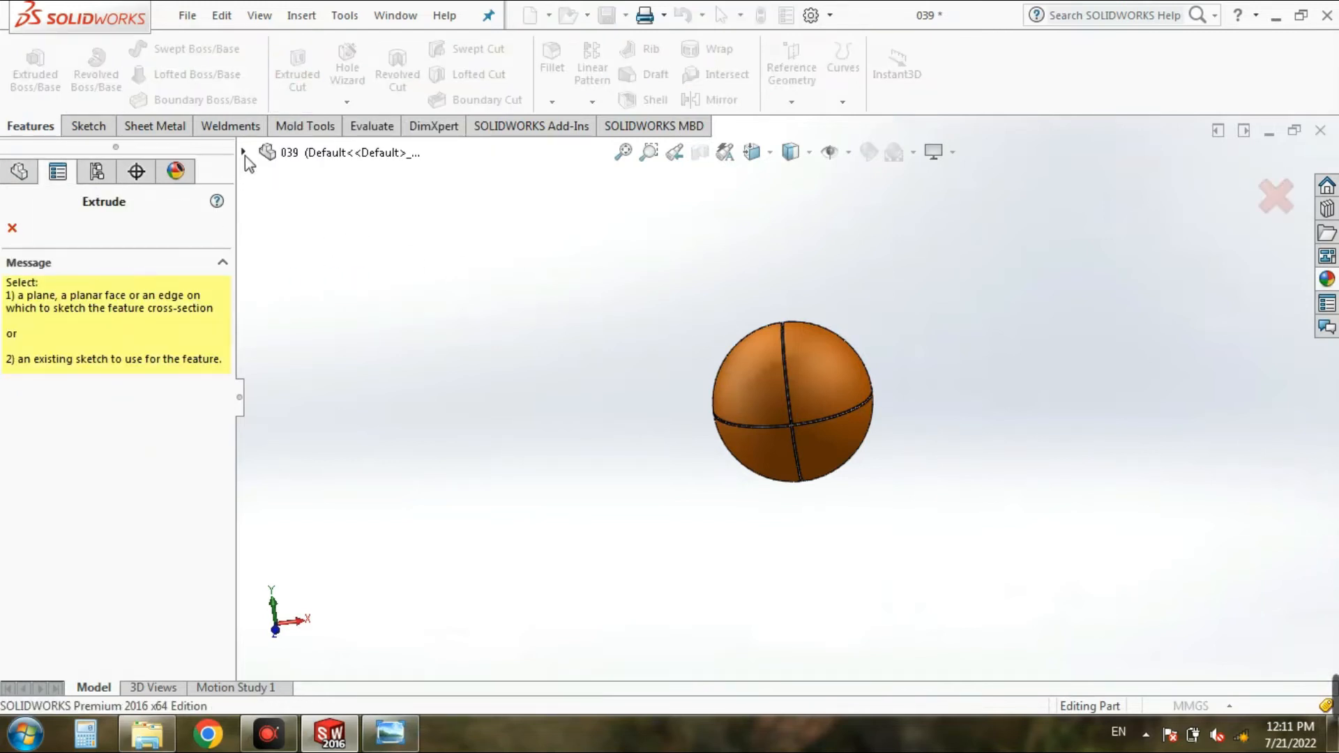
{"action": "left_click", "coordinate": [243, 152]}
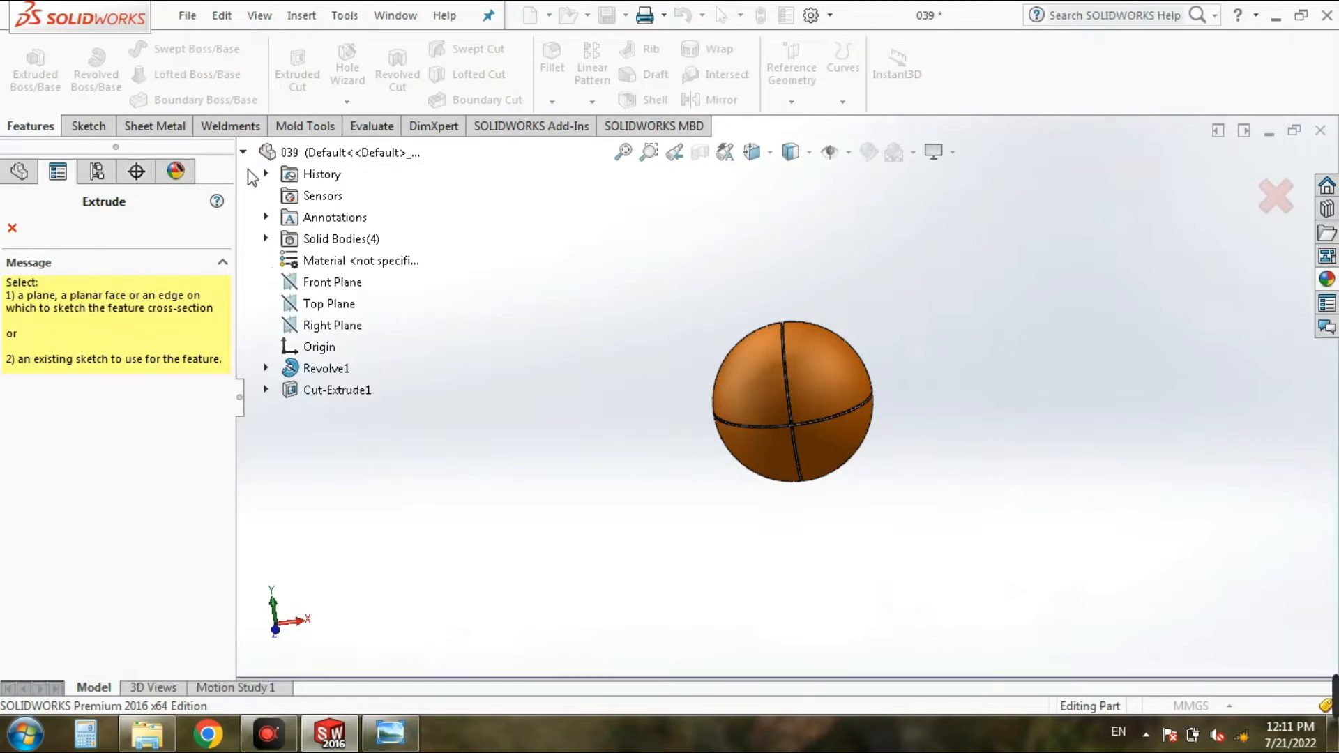
{"action": "left_click", "coordinate": [308, 283]}
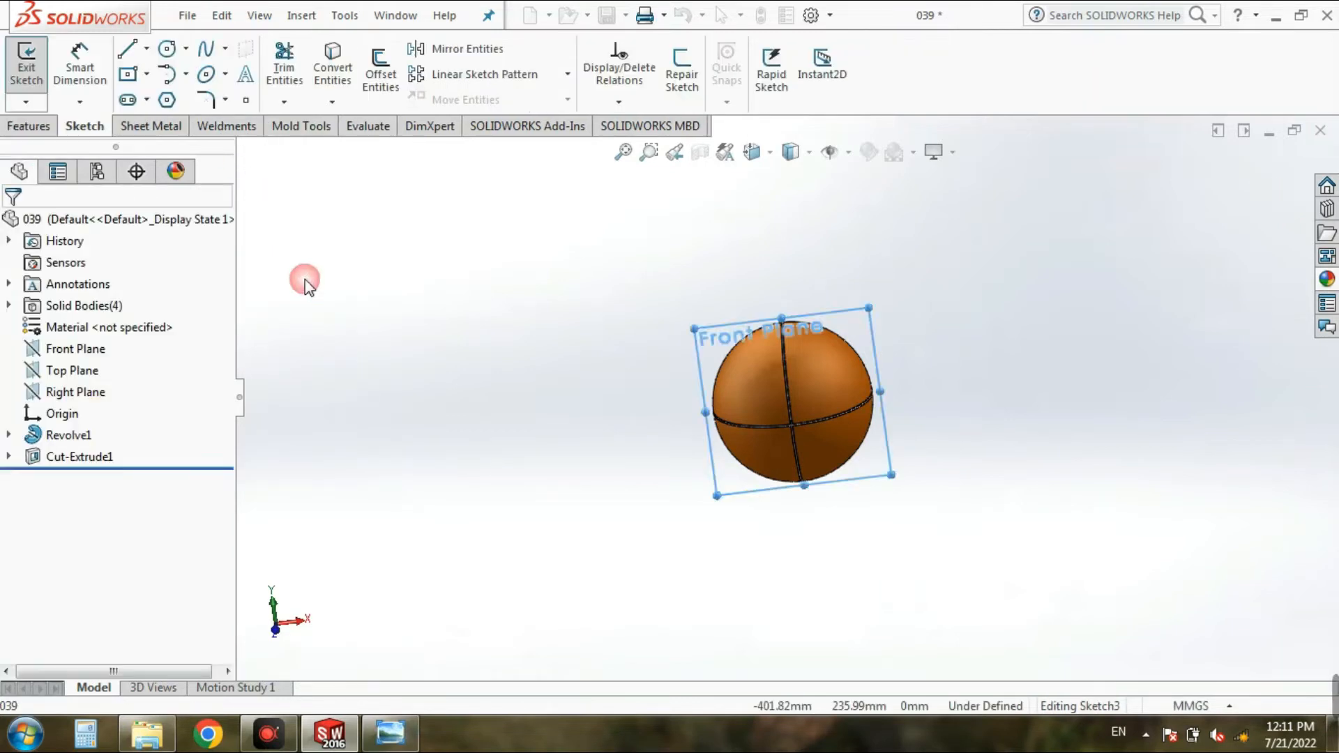
{"action": "left_click", "coordinate": [751, 151]}
{"action": "left_click", "coordinate": [856, 260]}
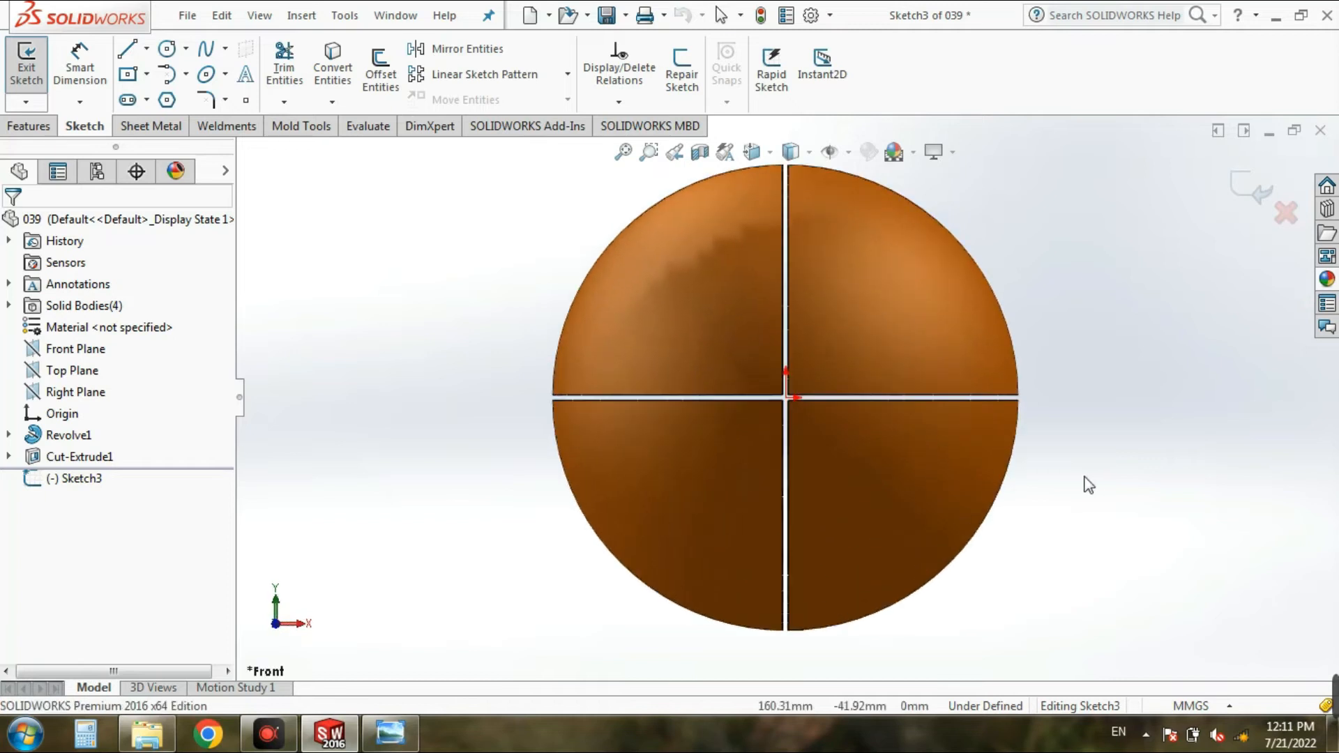
Step: Check the reference drawing for the groove's centre offset and sketch a horizontal centerline about 223 mm long from the origin toward +X
{"action": "left_click", "coordinate": [410, 736]}
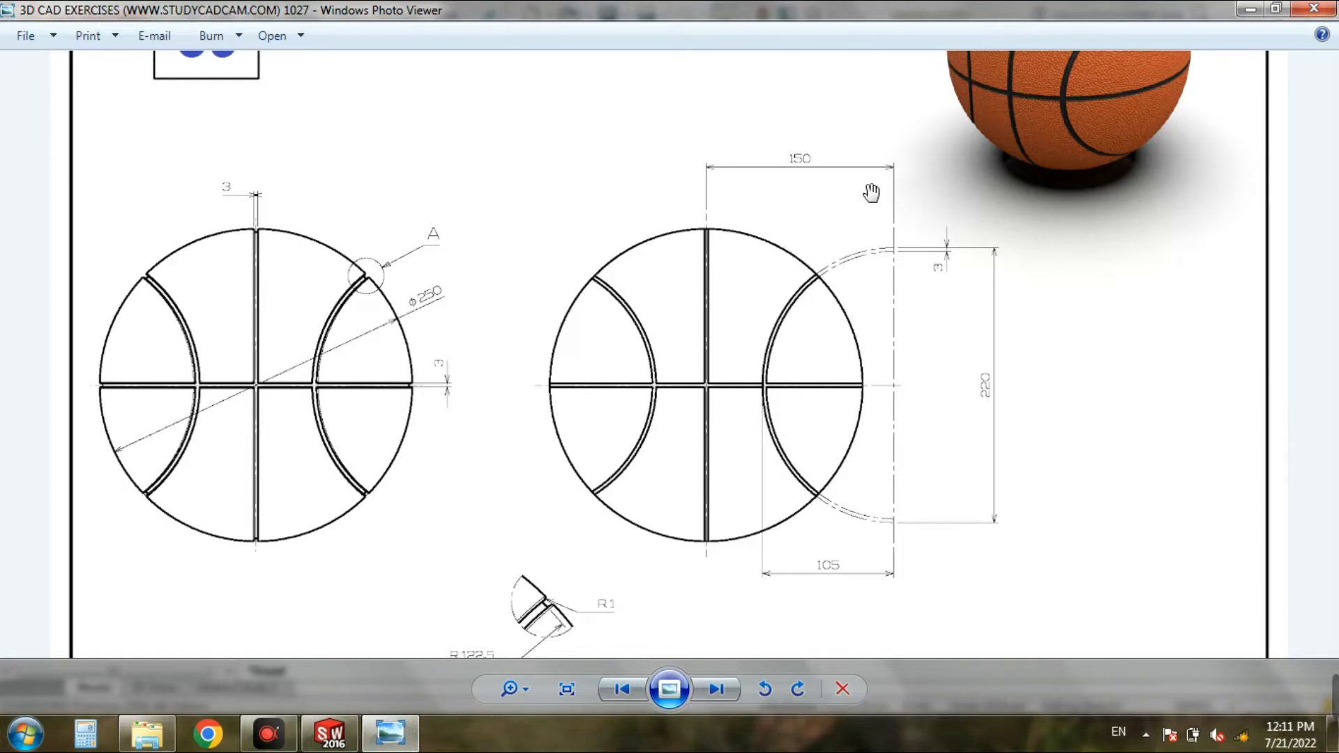
{"action": "left_click", "coordinate": [408, 743]}
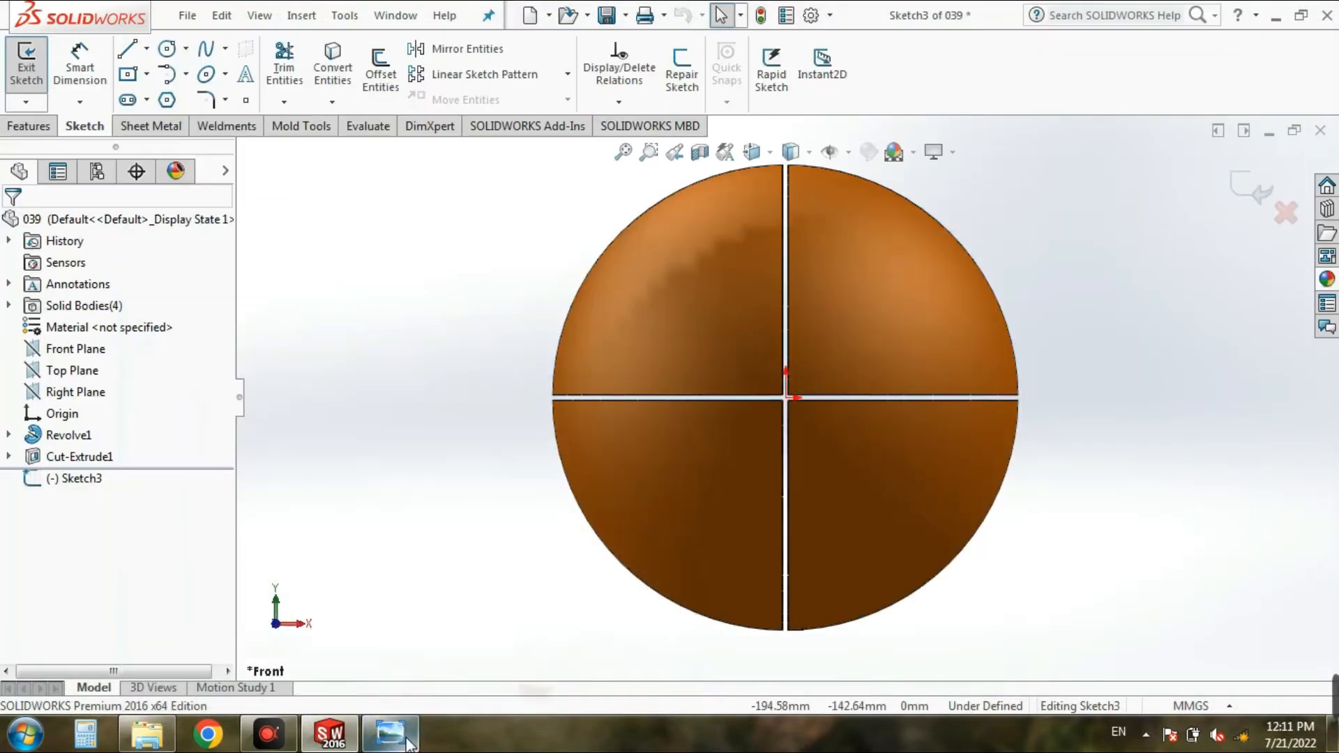
{"action": "left_click", "coordinate": [147, 50]}
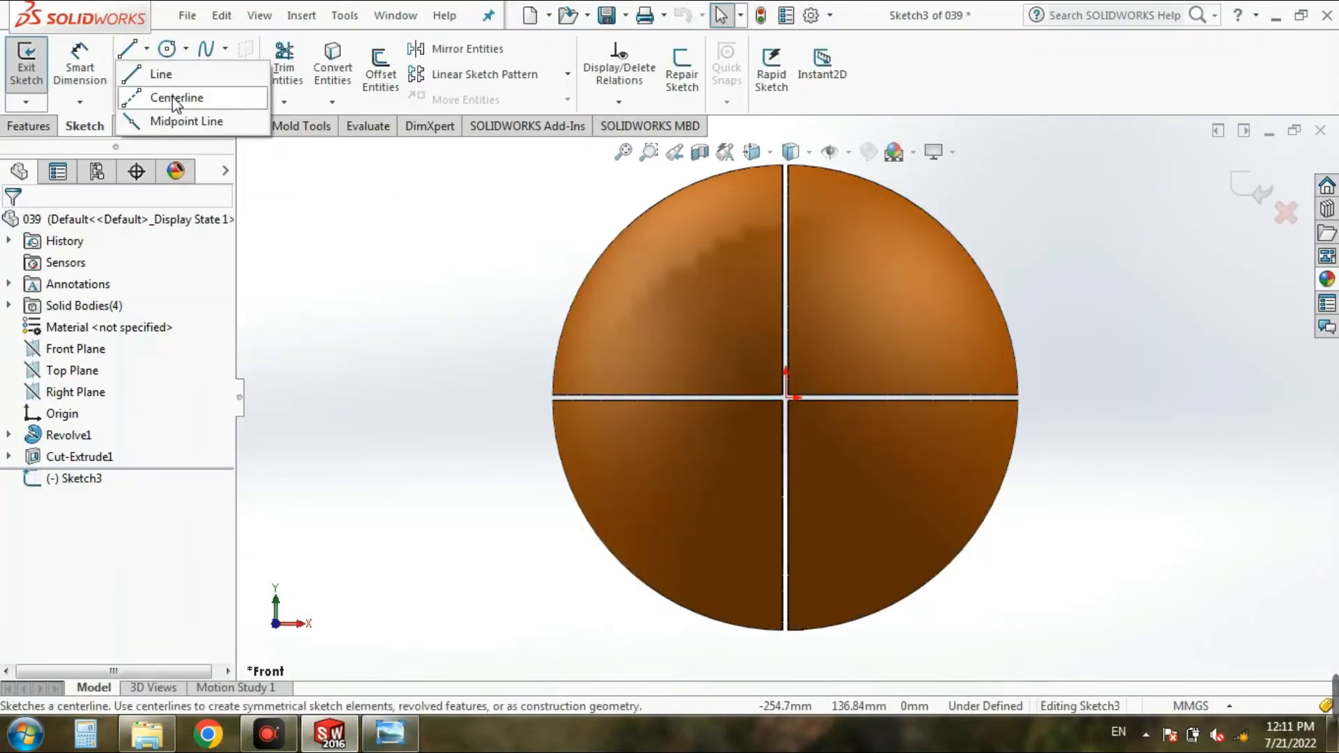
{"action": "left_click", "coordinate": [171, 98]}
{"action": "scroll", "coordinate": [919, 408], "scroll_direction": "down", "scroll_amount": 2}
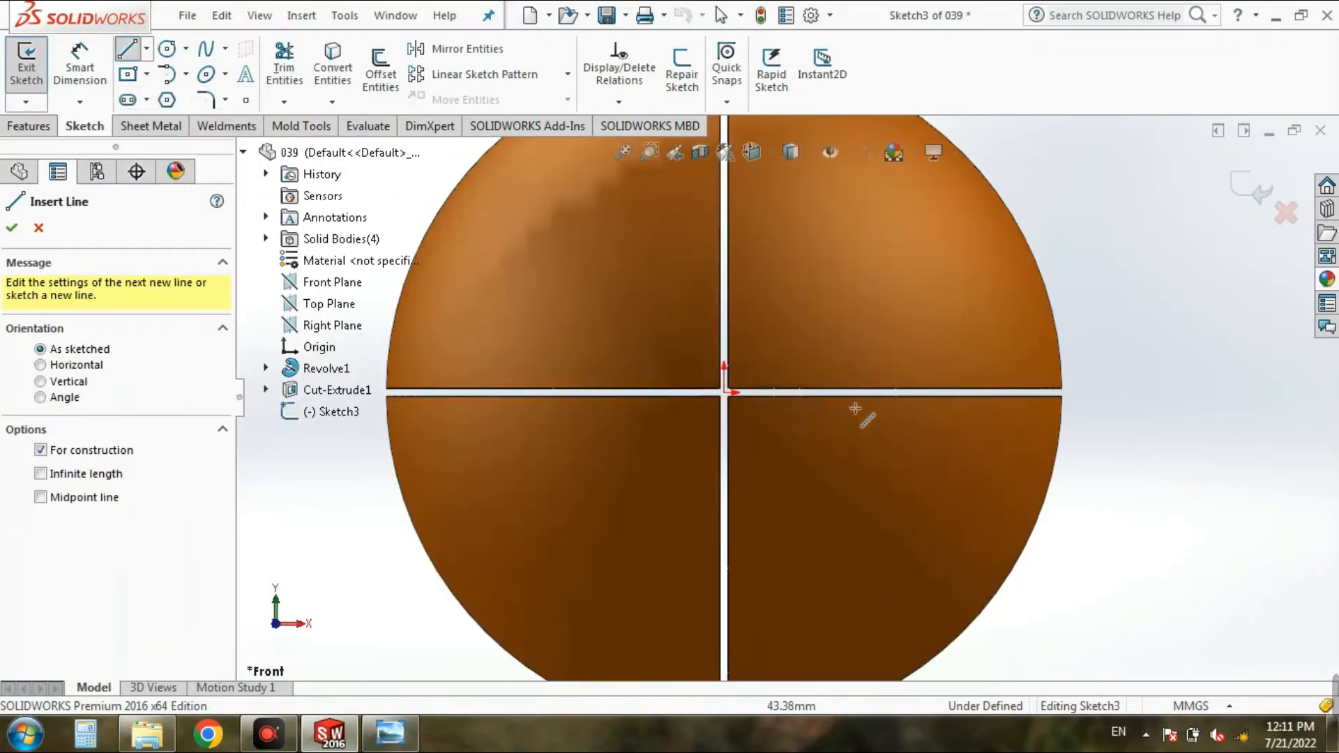
{"action": "left_click", "coordinate": [725, 393]}
{"action": "scroll", "coordinate": [782, 396], "scroll_direction": "up", "scroll_amount": 2}
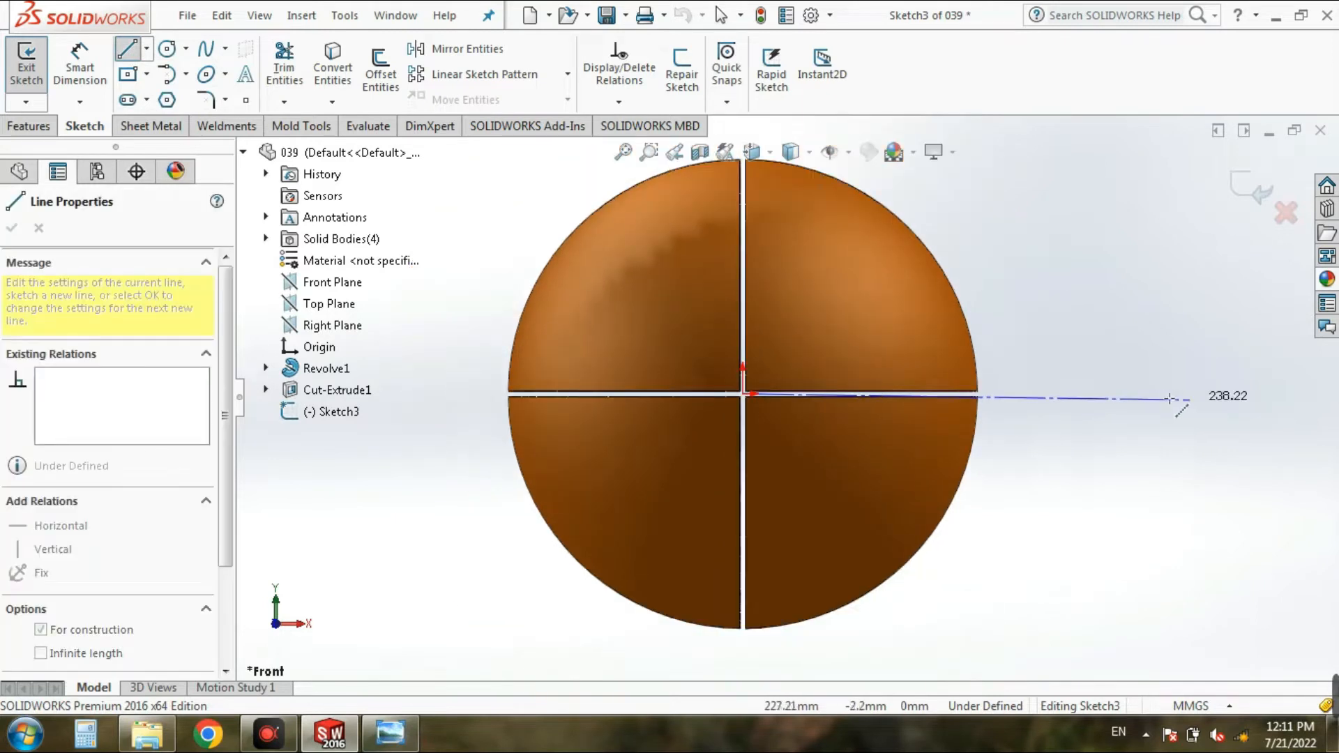
{"action": "left_click", "coordinate": [1161, 396]}
Step: Dimension the horizontal centerline and set its length to 150 mm
{"action": "left_click", "coordinate": [81, 66]}
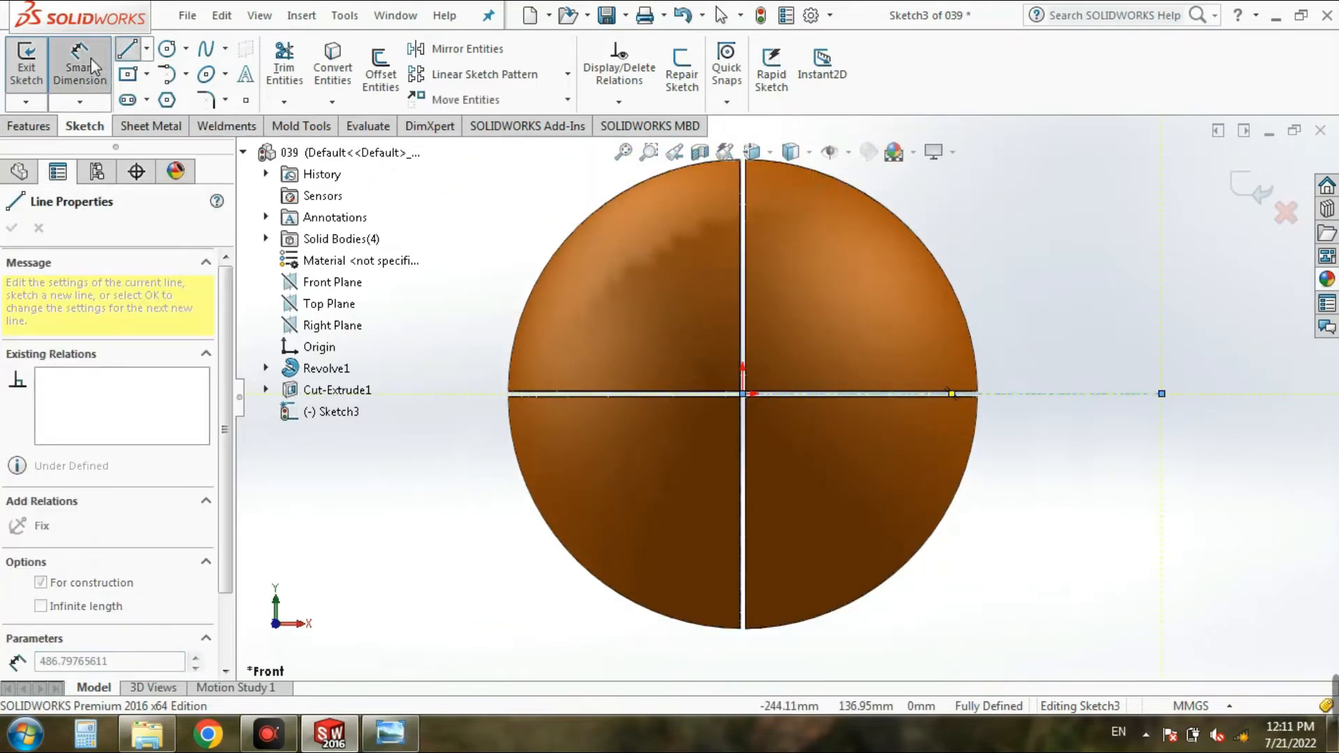
{"action": "left_click", "coordinate": [1009, 401]}
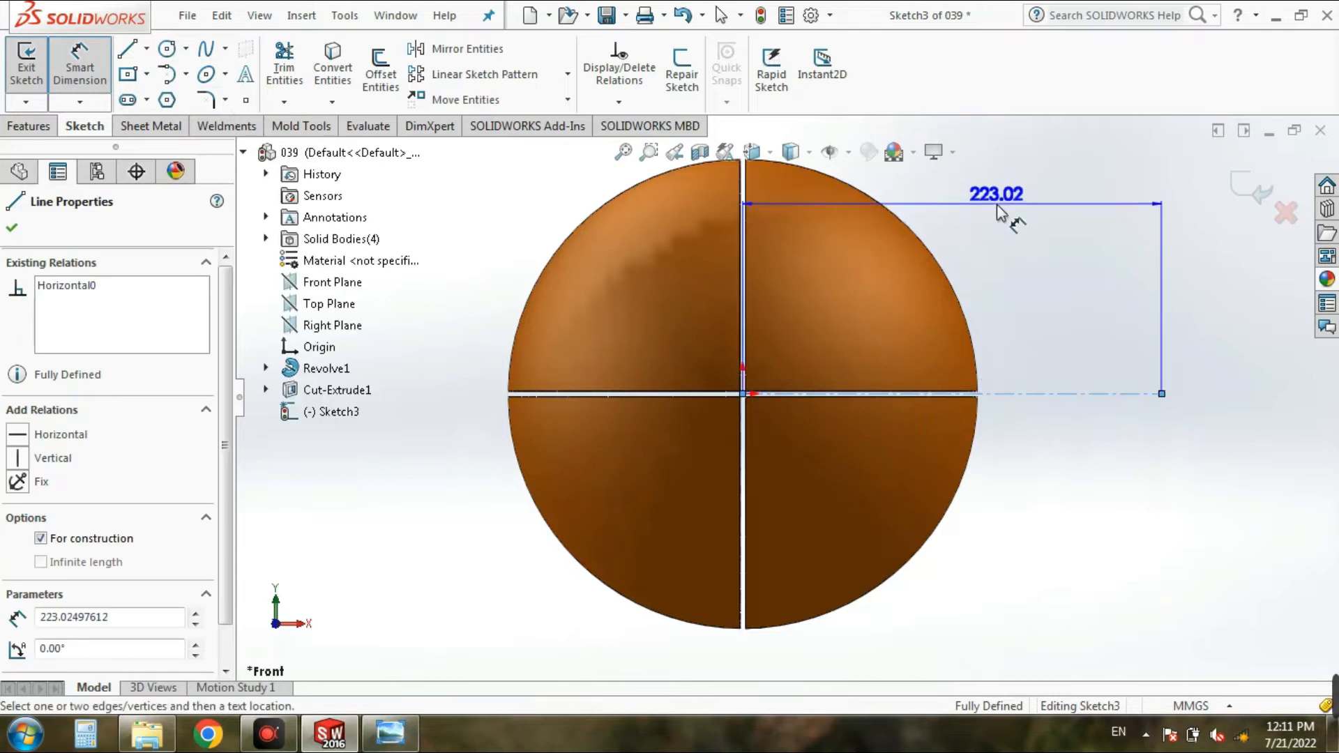
{"action": "scroll", "coordinate": [1022, 227], "scroll_direction": "up", "scroll_amount": 1}
{"action": "left_click", "coordinate": [989, 201]}
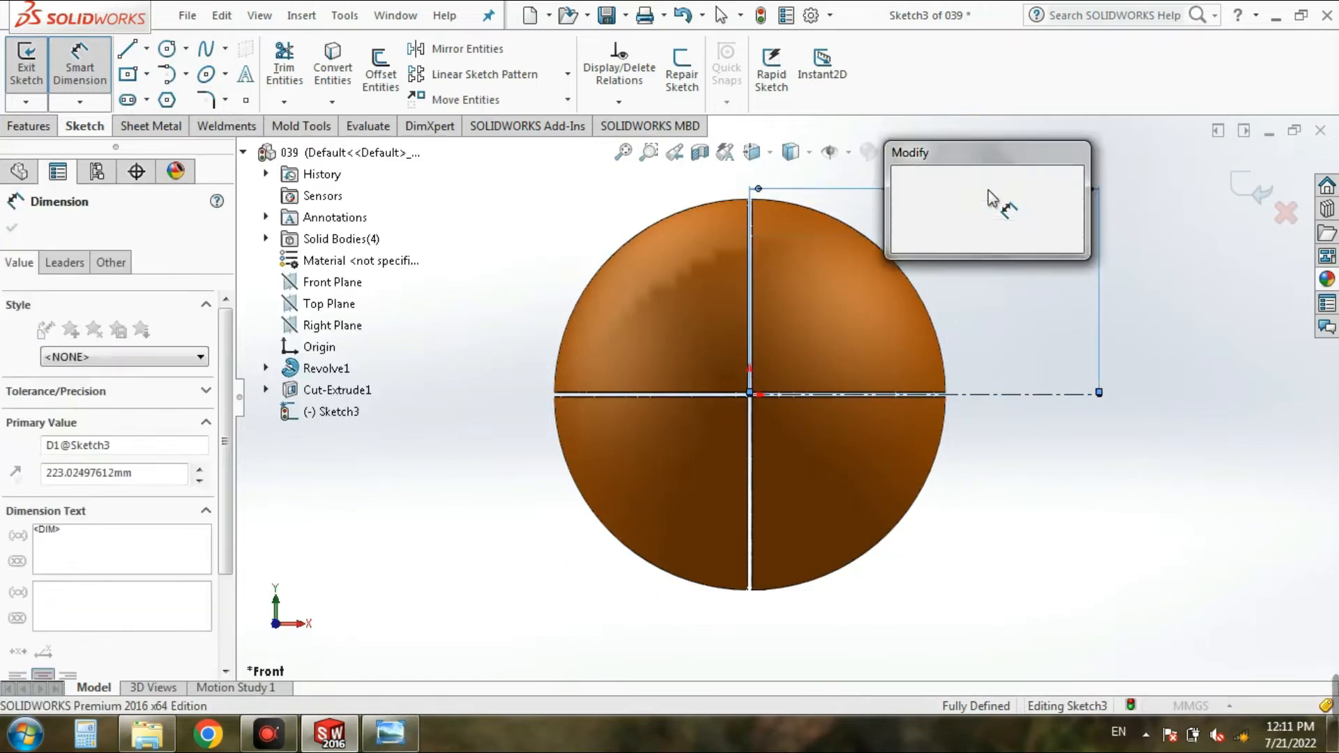
{"action": "type", "text": "150"}
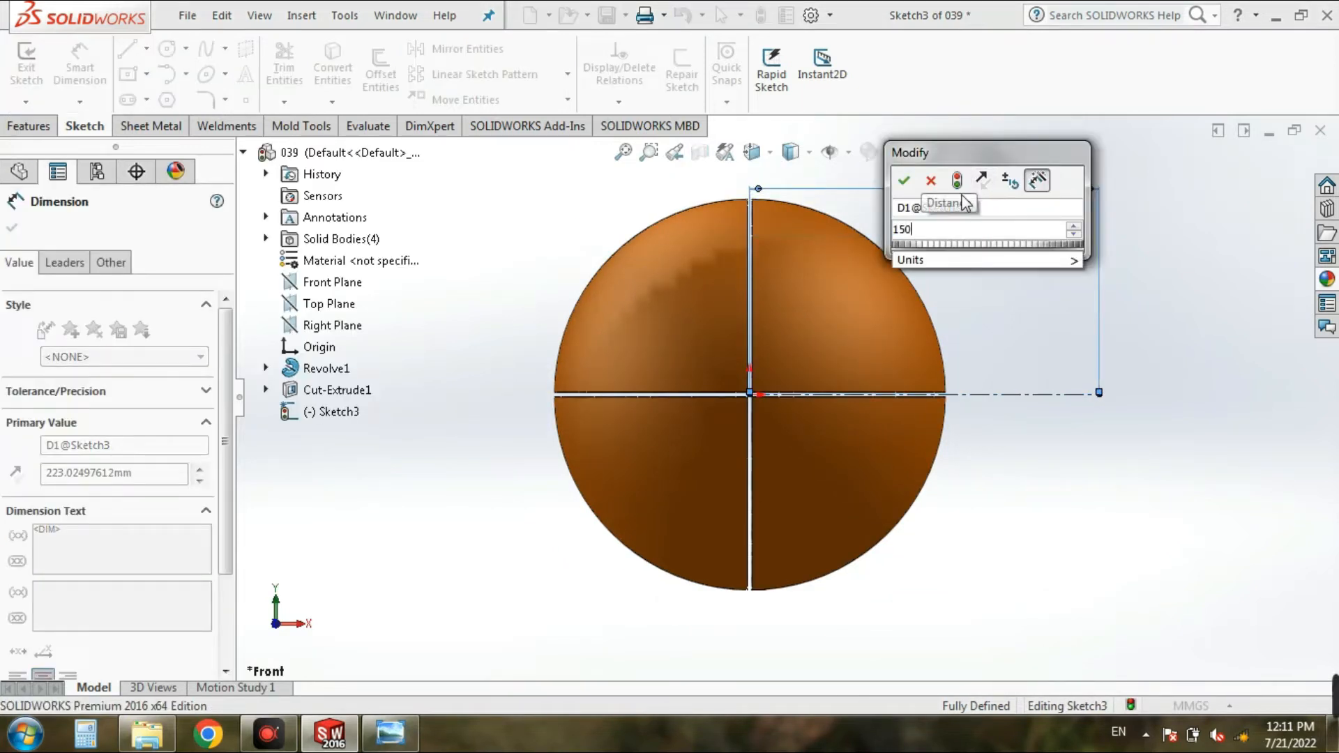
{"action": "left_click", "coordinate": [905, 181]}
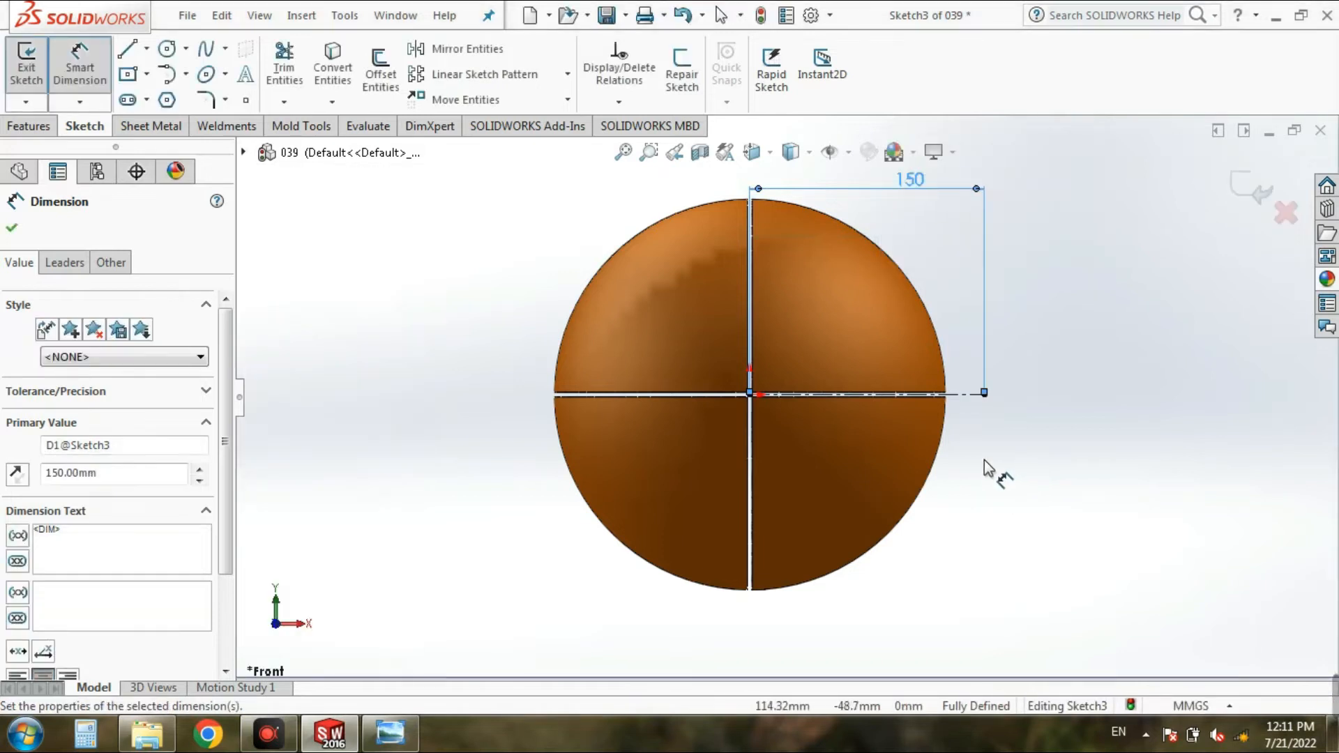
Step: Consult the reference drawing and sketch a vertical centerline about 108 mm long upward from the outer end of the horizontal centerline
{"action": "left_click", "coordinate": [399, 746]}
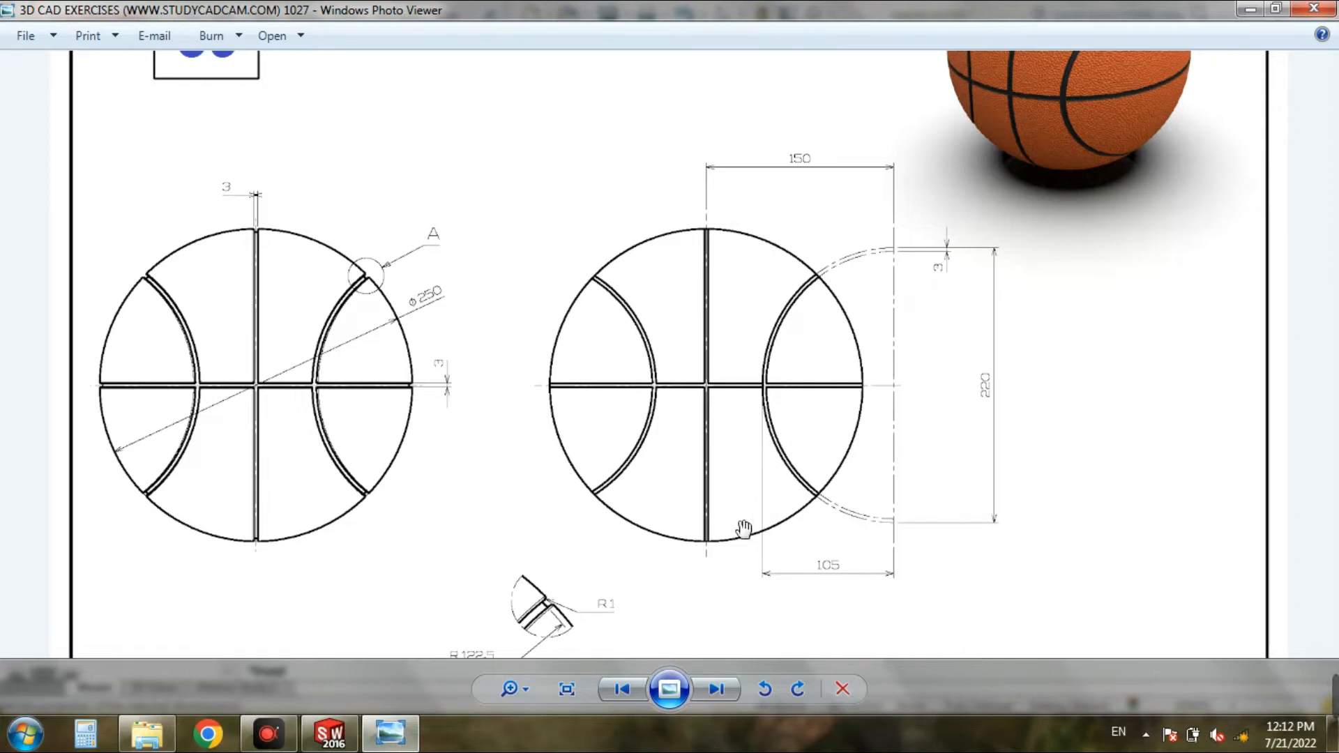
{"action": "left_click", "coordinate": [417, 739]}
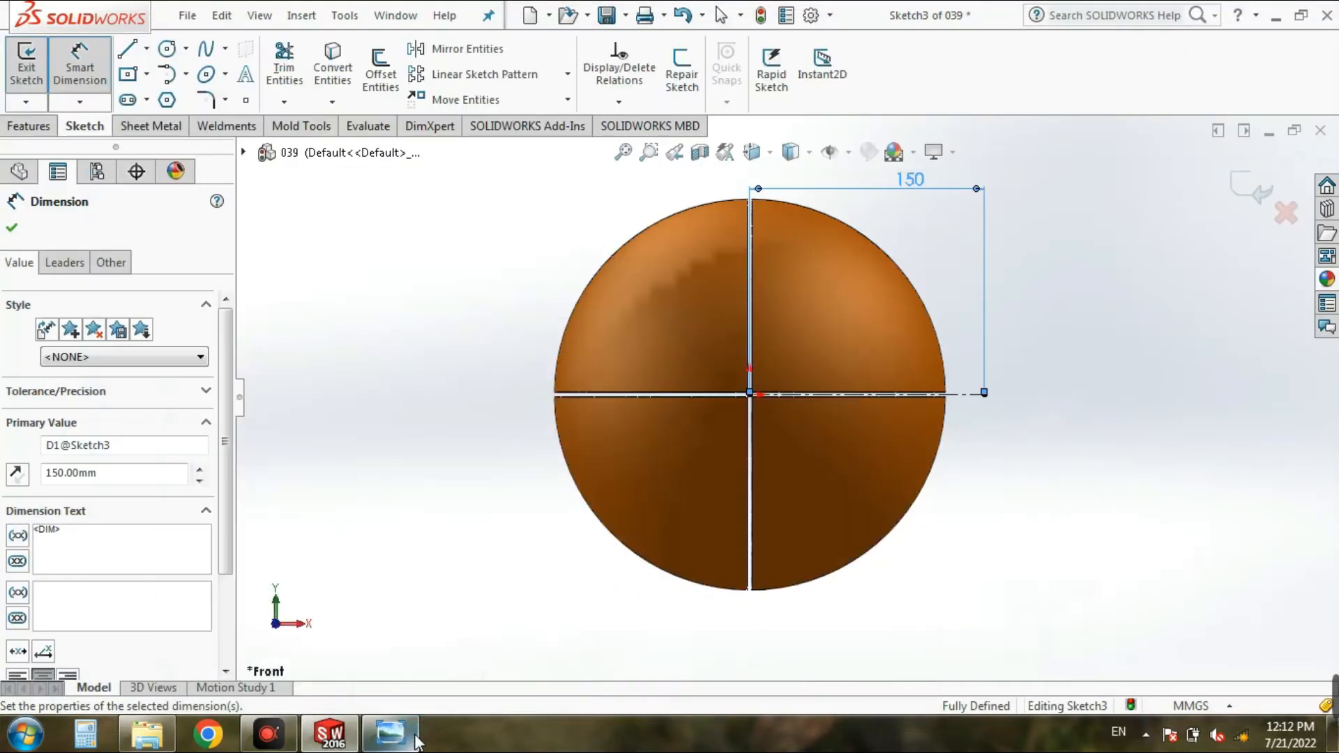
{"action": "left_click", "coordinate": [391, 734]}
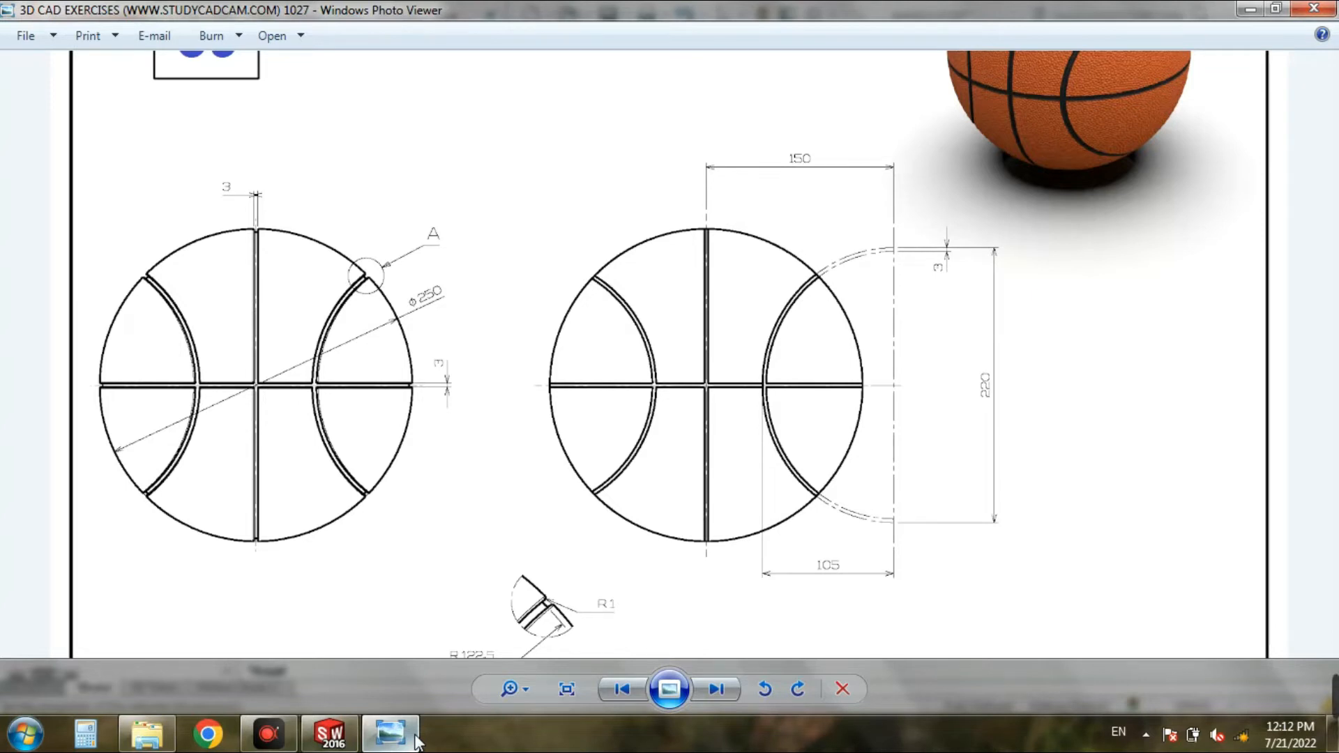
{"action": "left_click", "coordinate": [417, 739]}
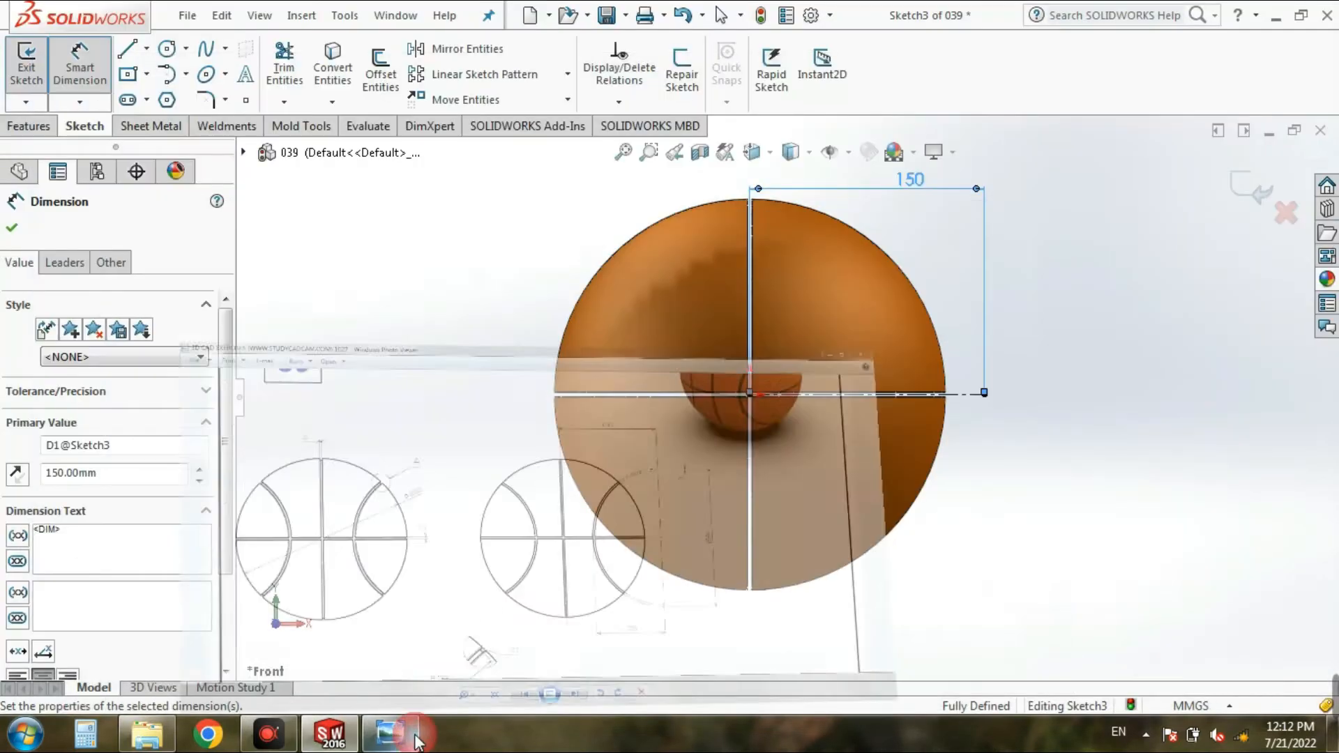
{"action": "left_click", "coordinate": [147, 48]}
{"action": "left_click", "coordinate": [160, 99]}
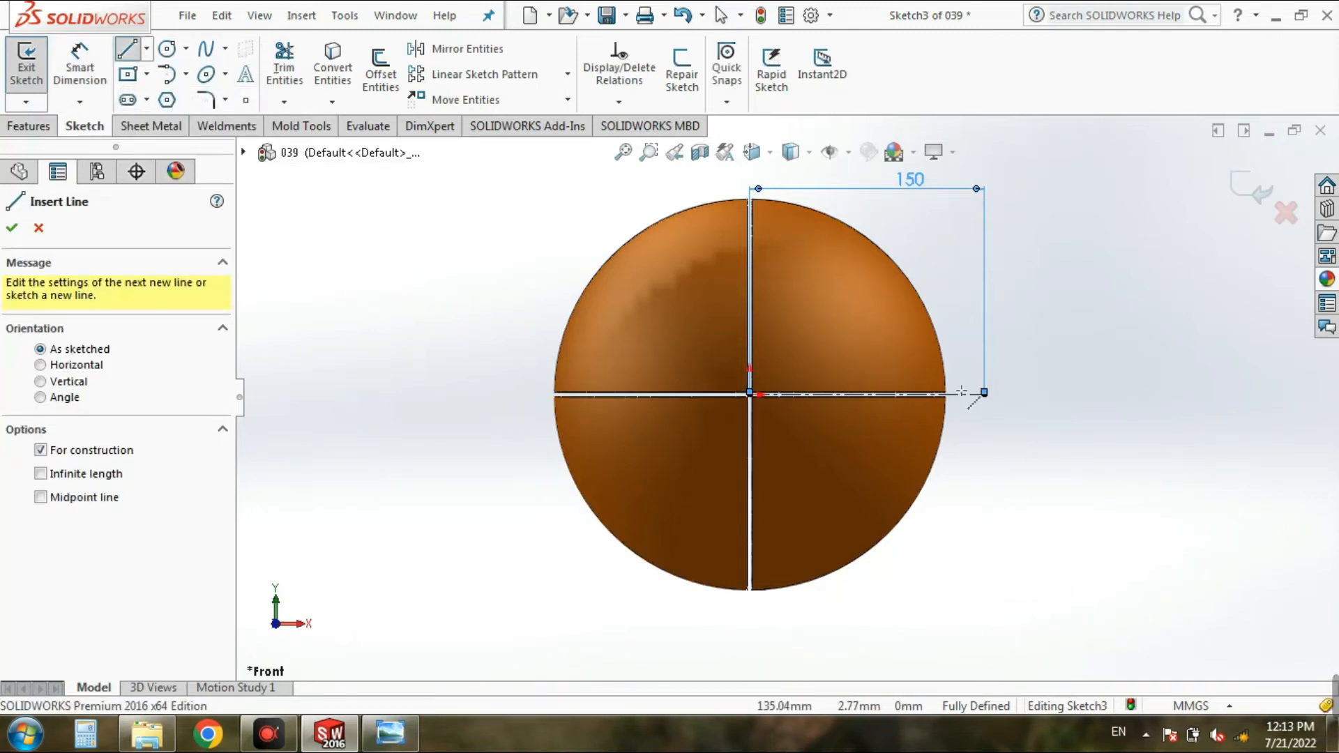
{"action": "left_click", "coordinate": [984, 393]}
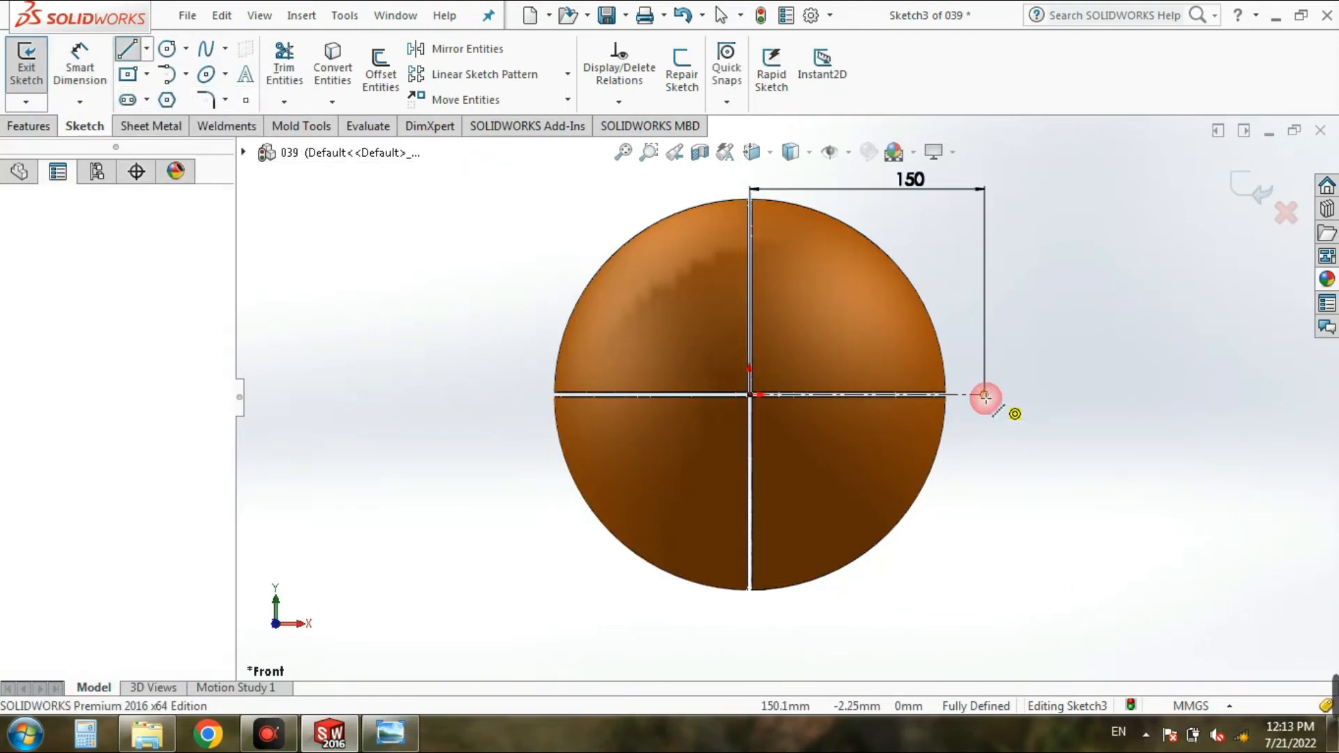
{"action": "left_click", "coordinate": [984, 225]}
Step: Dimension the vertical centerline and set its length to 110 mm
{"action": "left_click", "coordinate": [91, 75]}
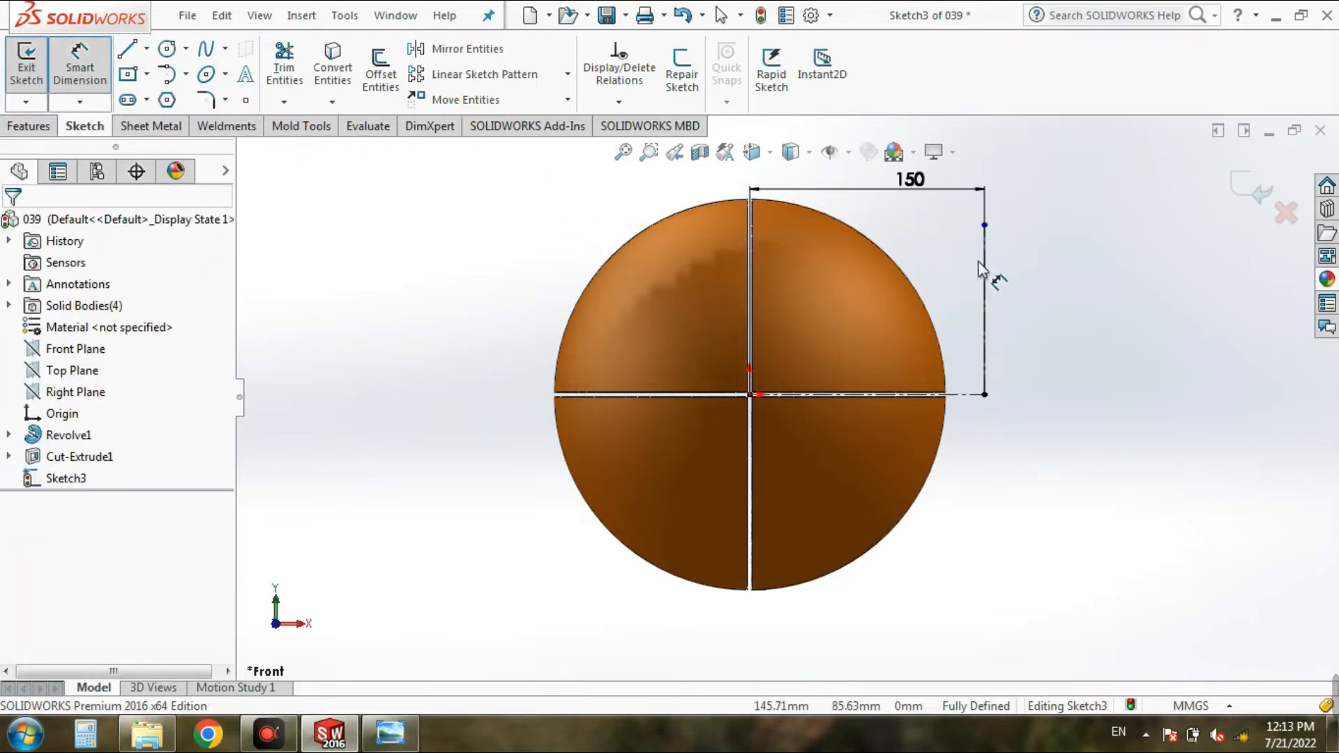
{"action": "left_click", "coordinate": [984, 264]}
{"action": "left_click", "coordinate": [1082, 279]}
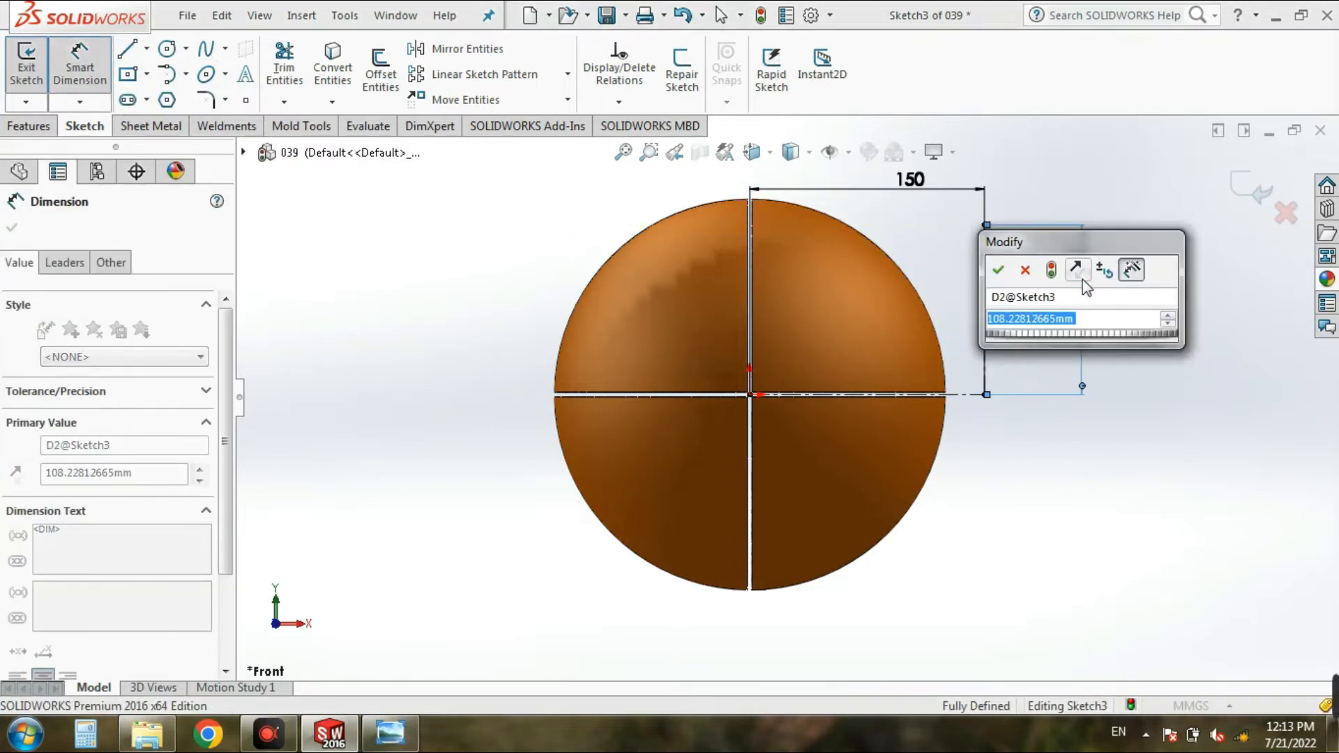
{"action": "left_click", "coordinate": [1001, 270]}
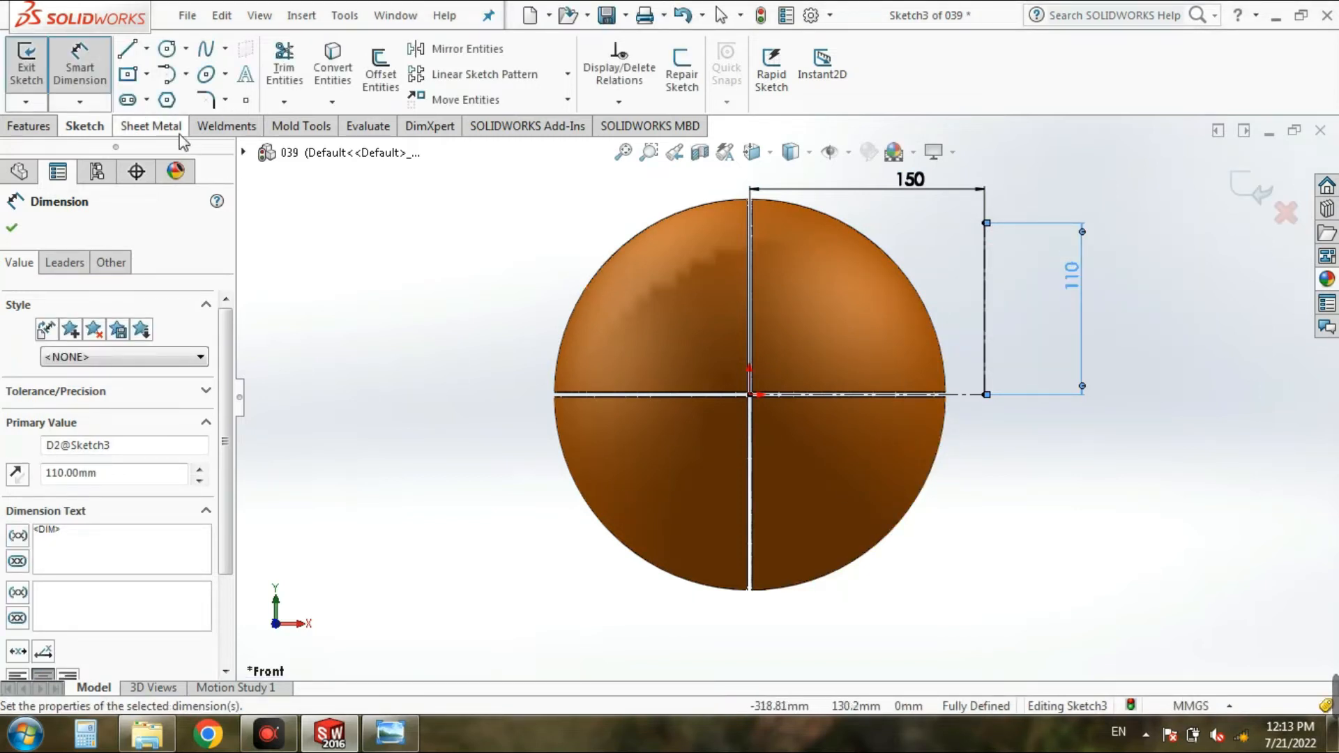
Step: Sketch a short vertical centerline about 31 mm long downward from the horizontal centerline, inside the ball's lower quadrant on the +X side
{"action": "left_click", "coordinate": [147, 48]}
{"action": "left_click", "coordinate": [162, 99]}
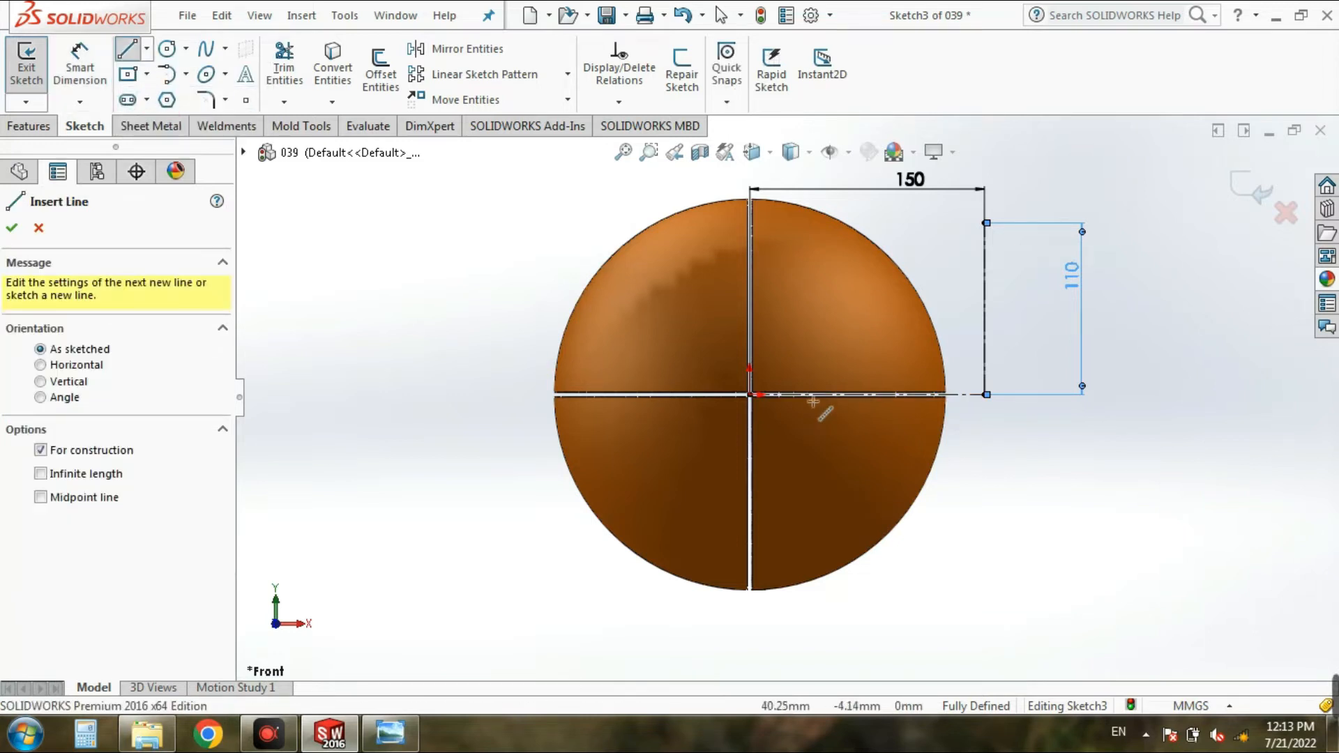
{"action": "scroll", "coordinate": [823, 397], "scroll_direction": "down", "scroll_amount": 3}
{"action": "left_click", "coordinate": [816, 395]}
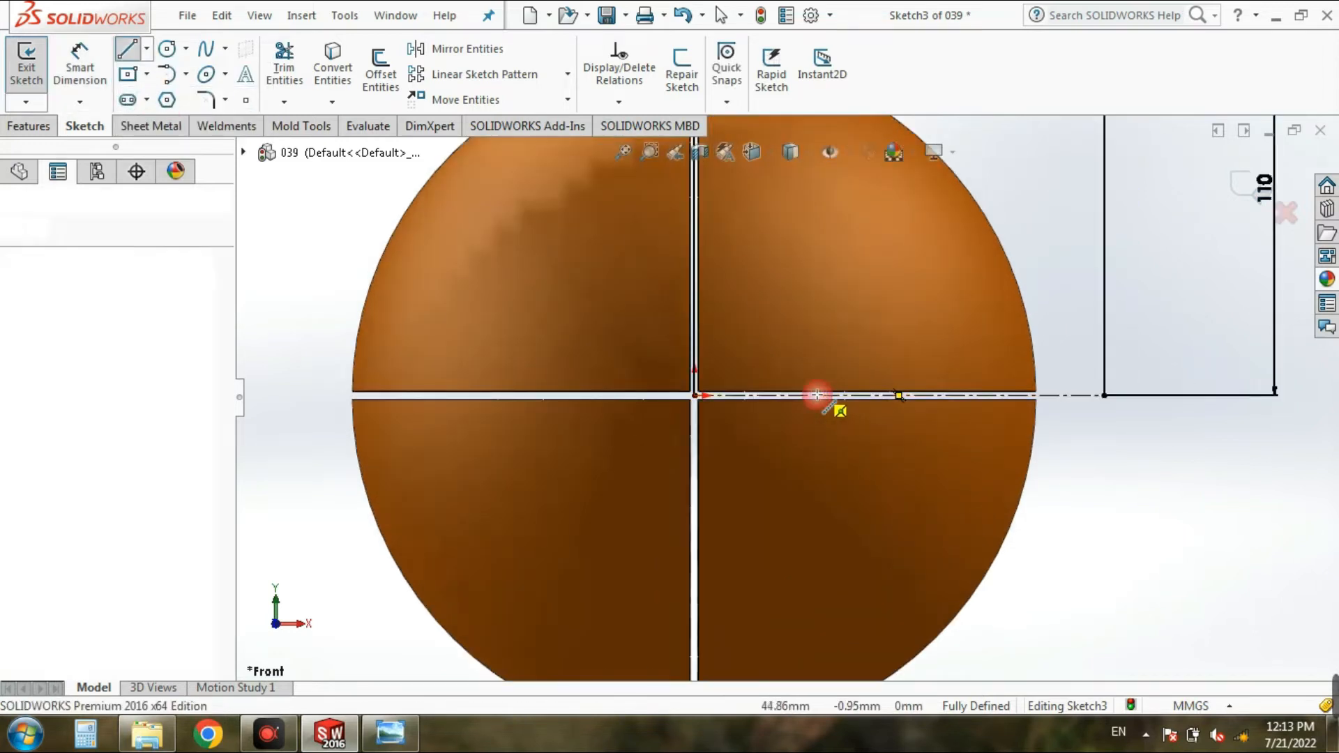
{"action": "left_click", "coordinate": [817, 479]}
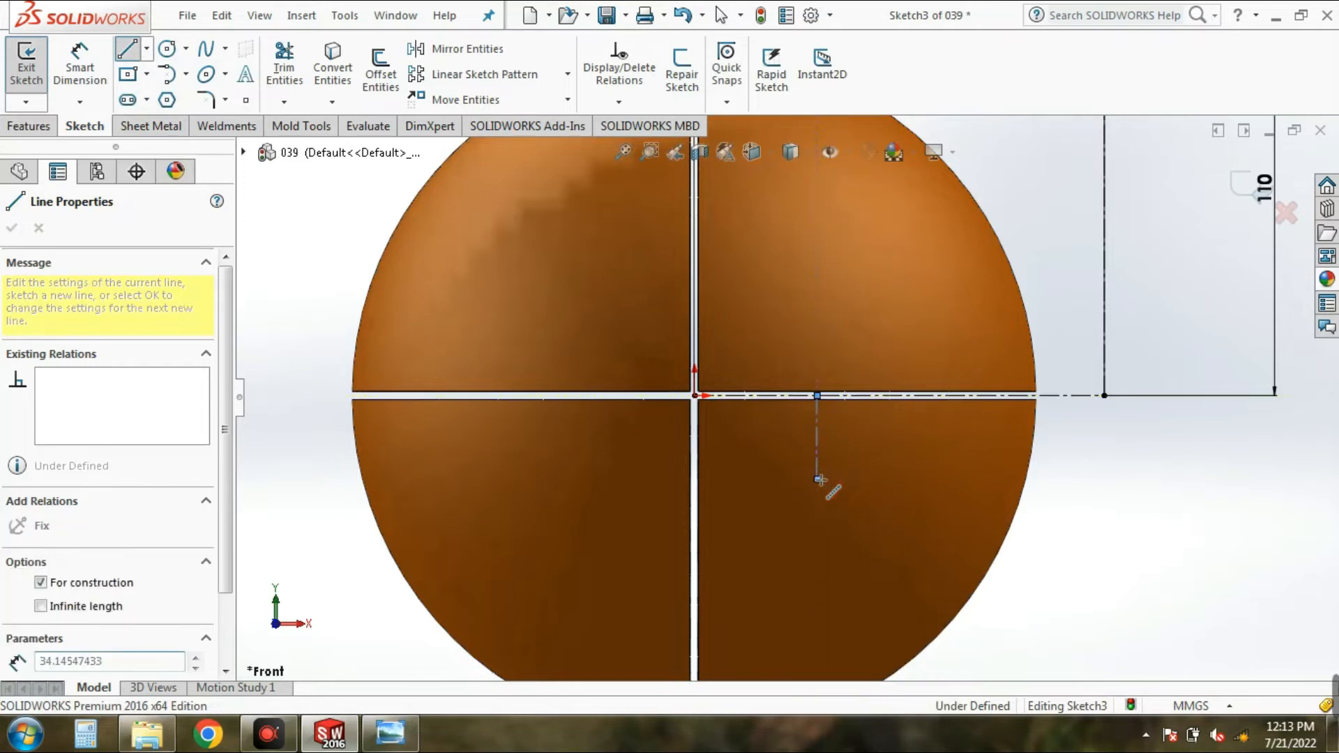
Step: Dimension the distance from the short vertical centerline to the outer end of the horizontal centerline and set it to 105 mm
{"action": "left_click", "coordinate": [99, 70]}
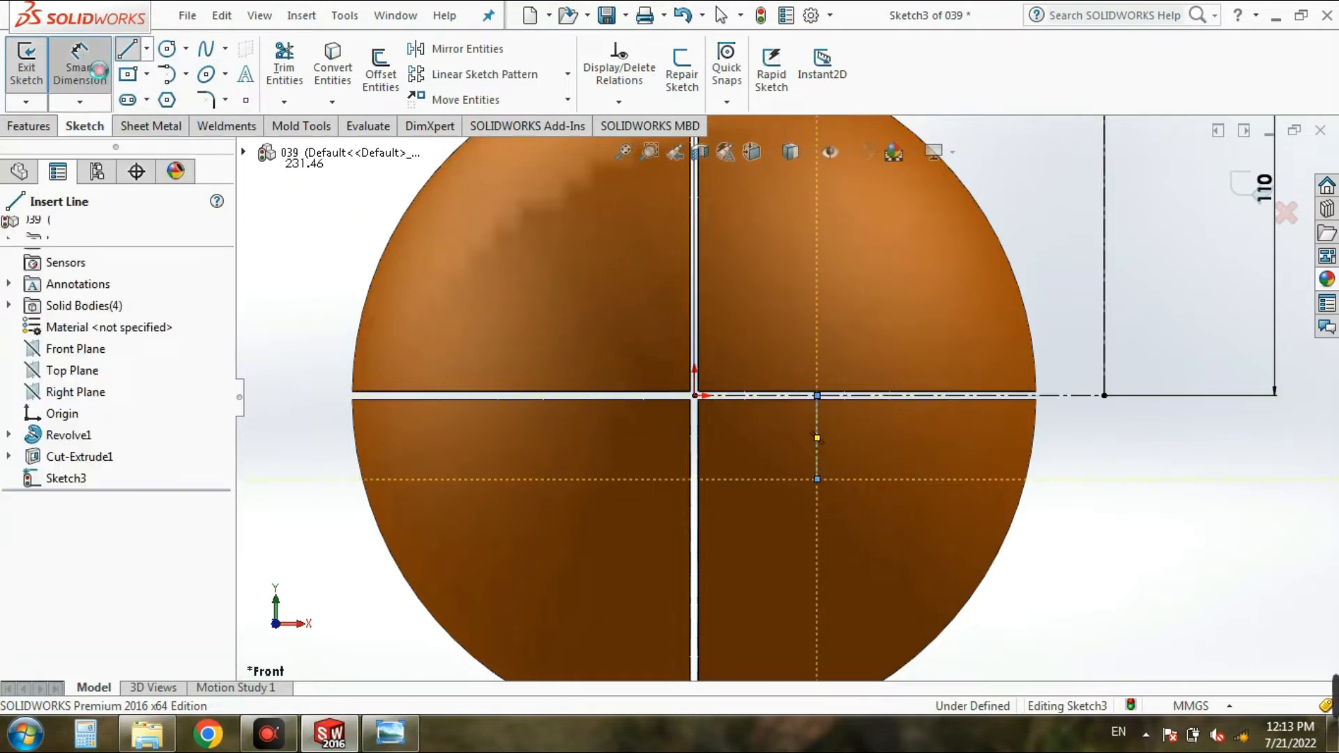
{"action": "left_click", "coordinate": [818, 459]}
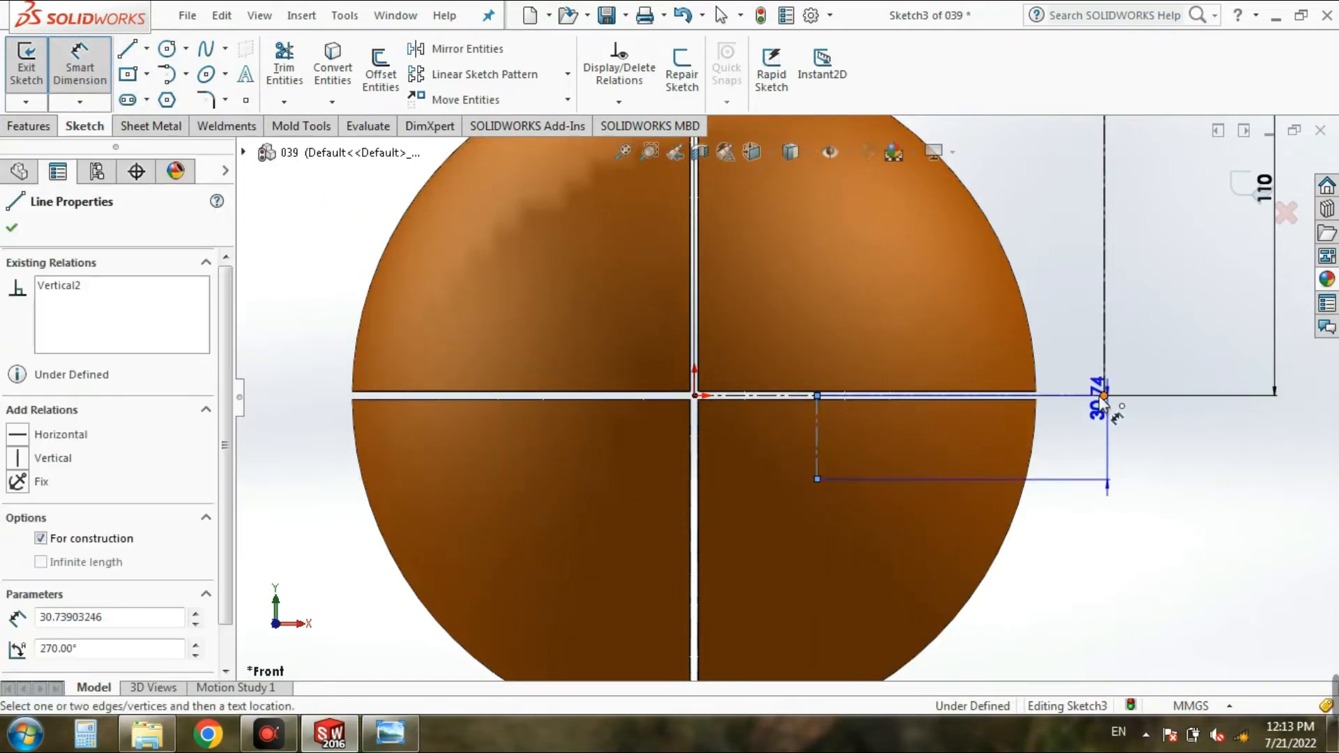
{"action": "left_click", "coordinate": [1103, 395]}
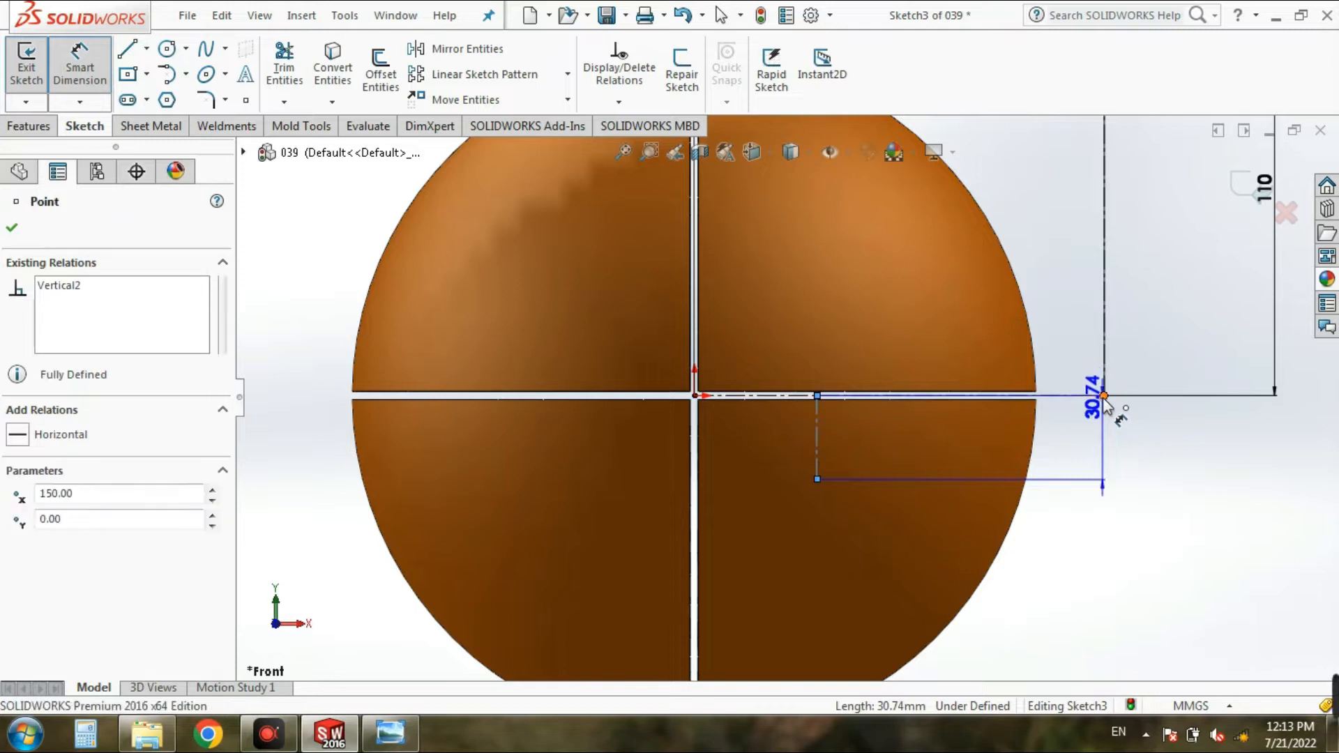
{"action": "left_click", "coordinate": [950, 504]}
{"action": "type", "text": "105"}
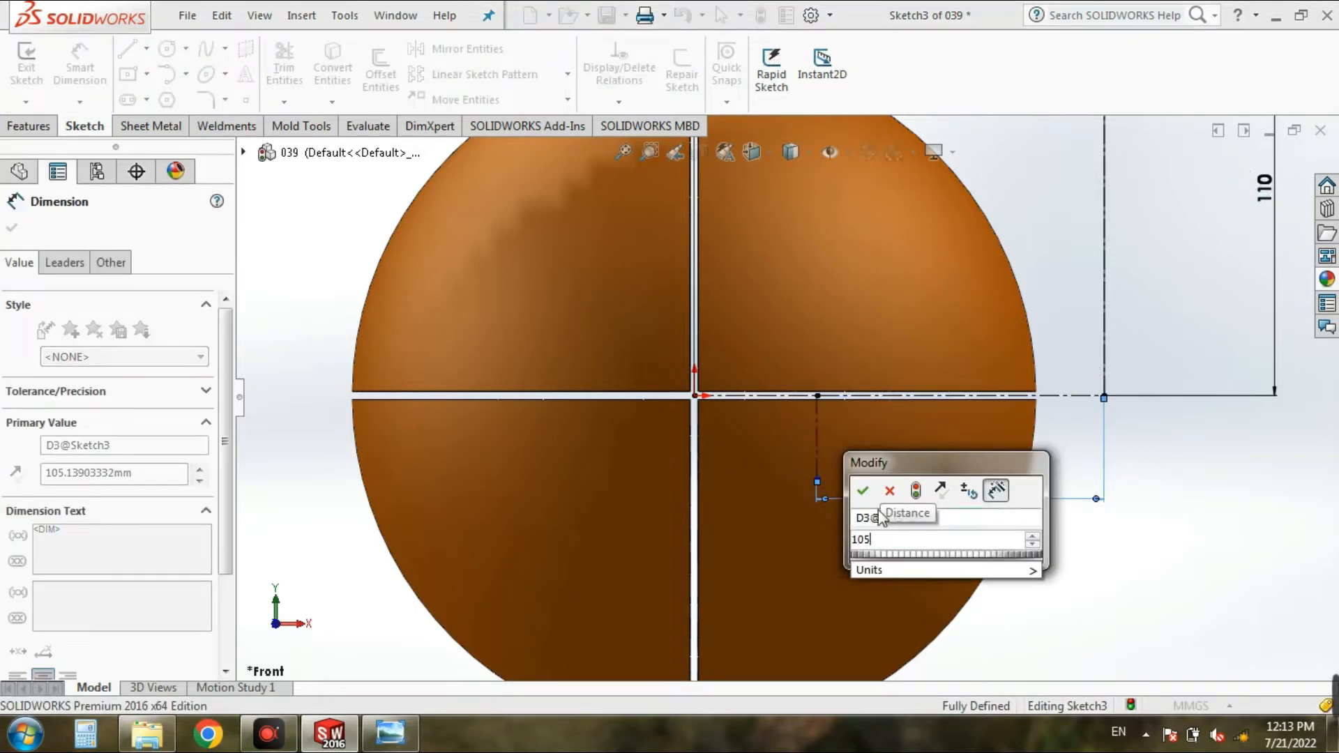
{"action": "left_click", "coordinate": [863, 494]}
{"action": "key", "text": "f"}
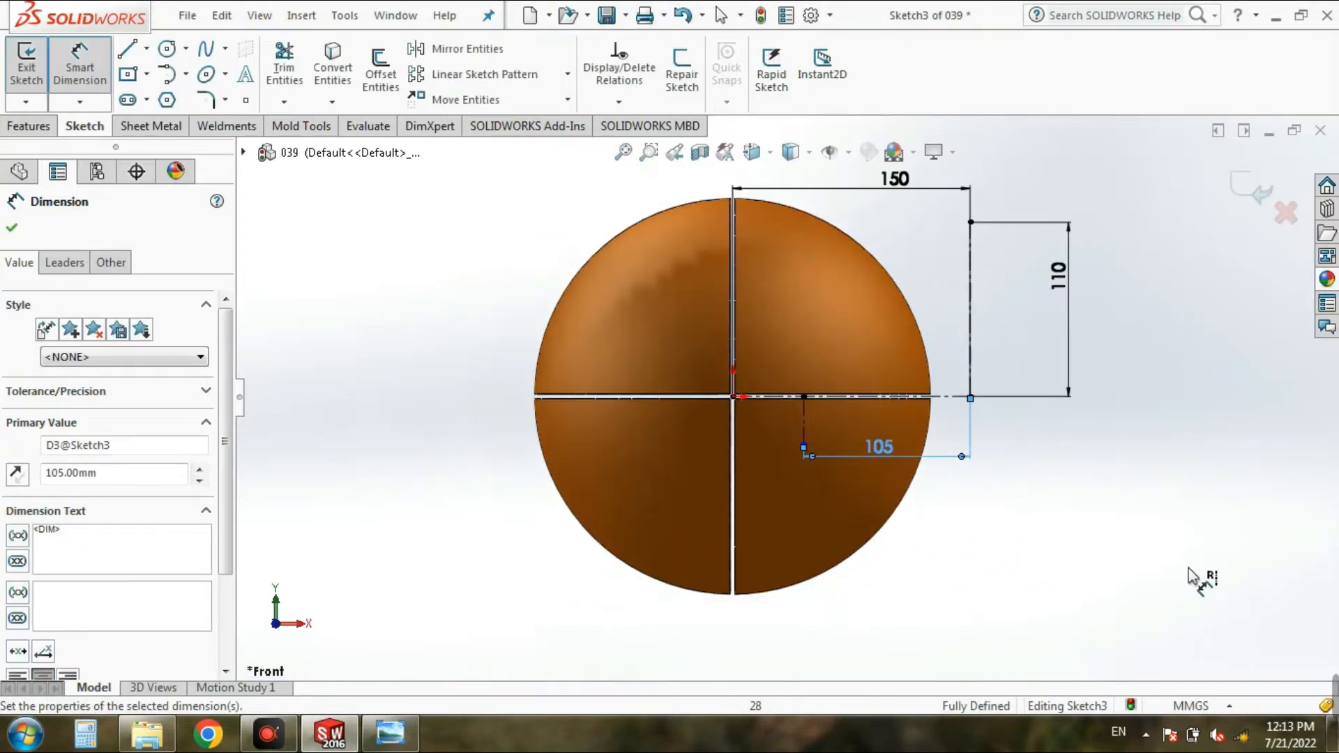
Step: Sketch a vertical centerline about 108 mm long downward from the outer end of the horizontal centerline
{"action": "left_click", "coordinate": [148, 49]}
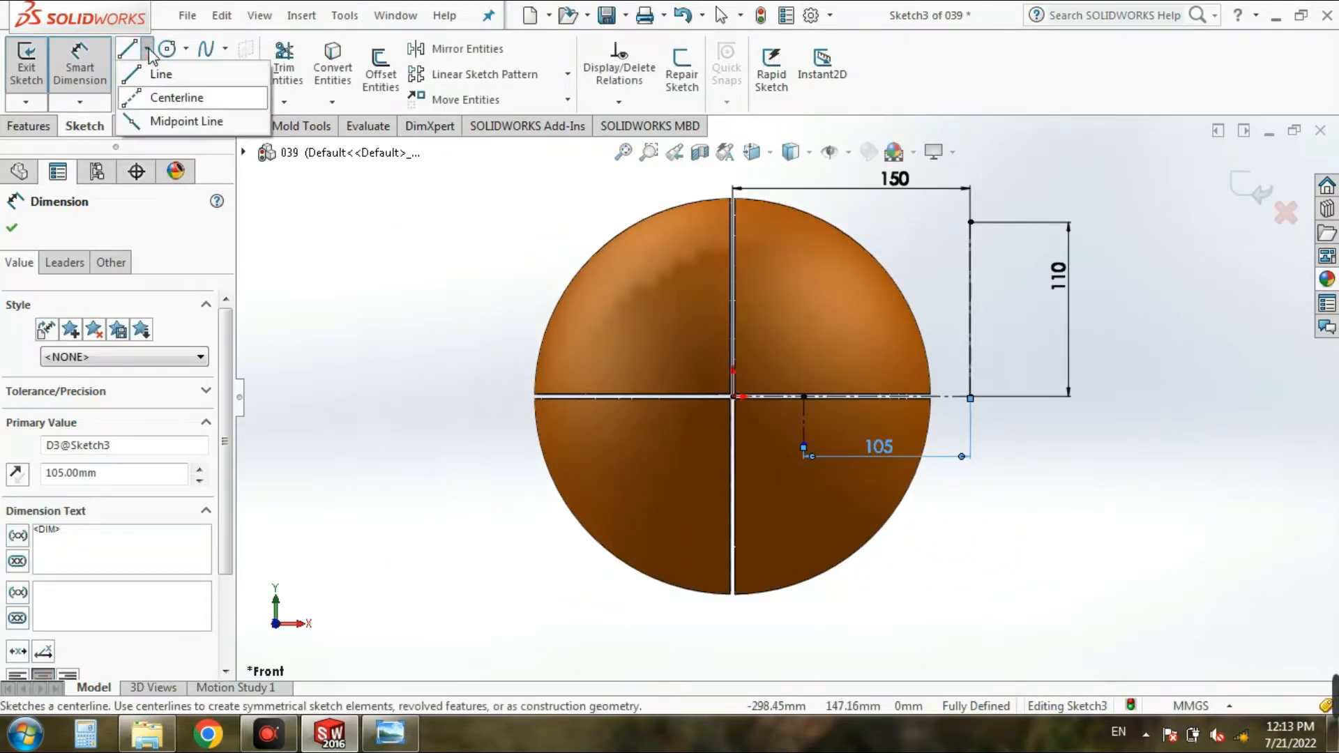
{"action": "left_click", "coordinate": [164, 96]}
{"action": "left_click", "coordinate": [970, 397]}
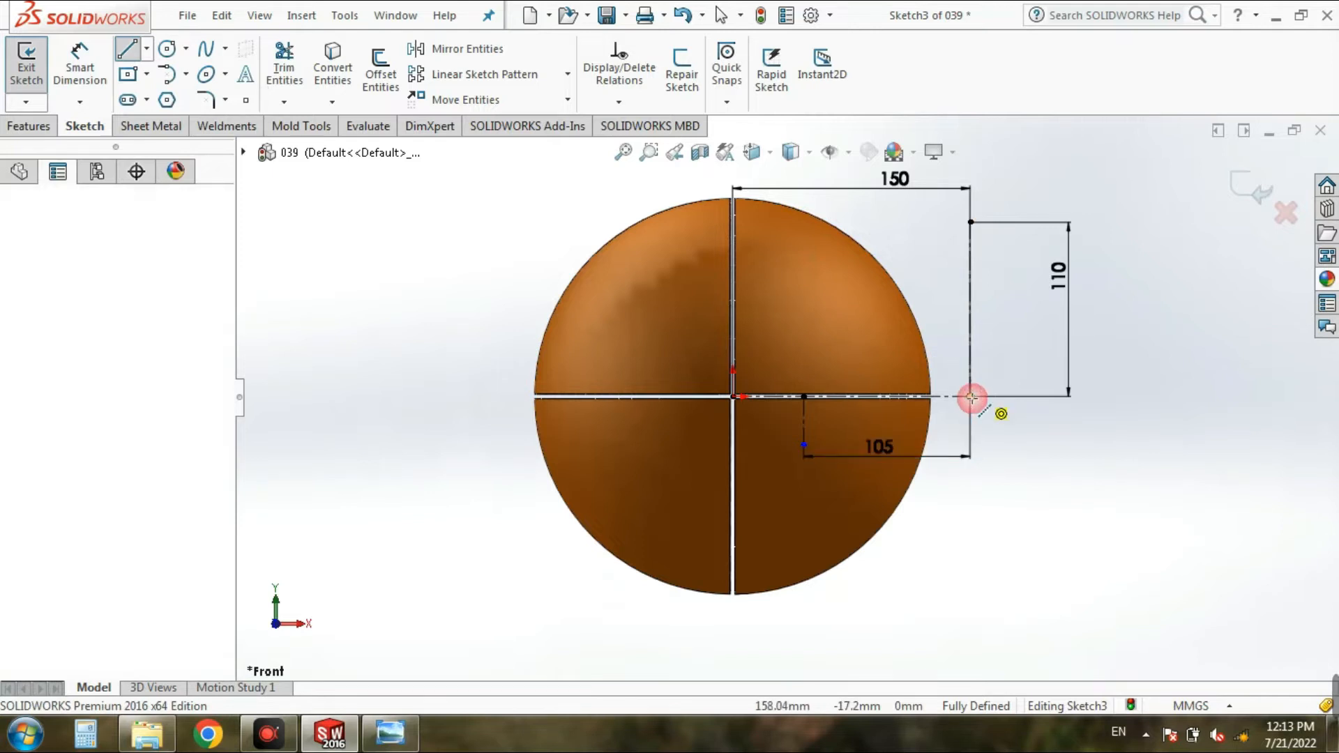
{"action": "left_click", "coordinate": [971, 567]}
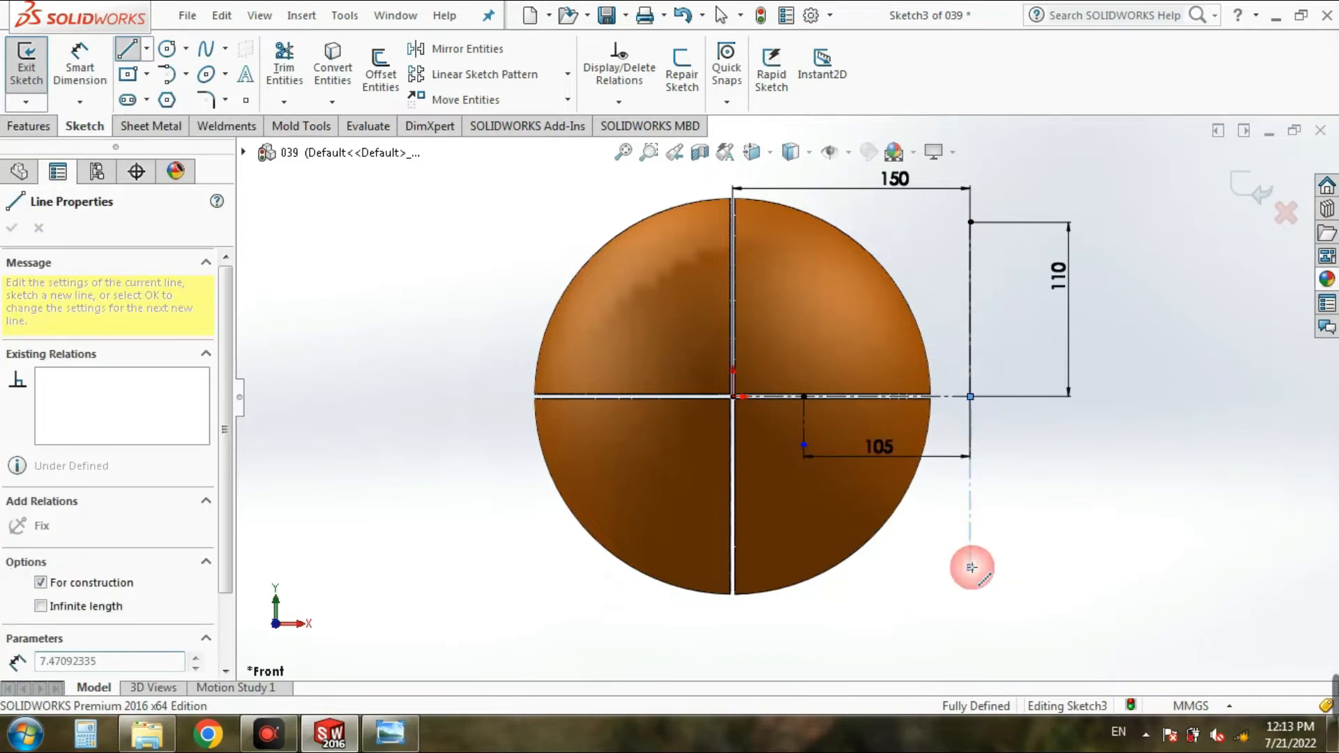
Step: Dimension the downward vertical centerline at the outer end and set its length to 110 mm
{"action": "left_click", "coordinate": [86, 64]}
{"action": "left_click", "coordinate": [970, 527]}
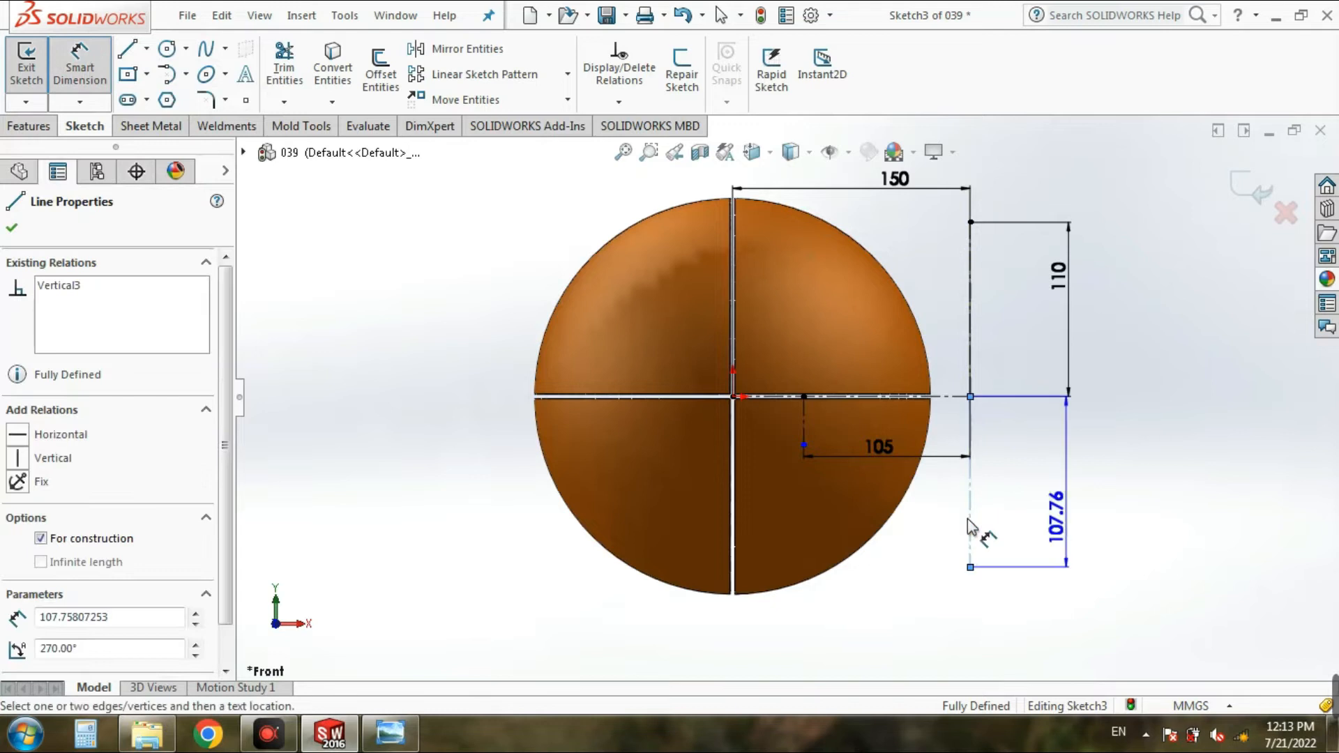
{"action": "left_click", "coordinate": [1067, 519]}
{"action": "type", "text": "110"}
{"action": "left_click", "coordinate": [983, 510]}
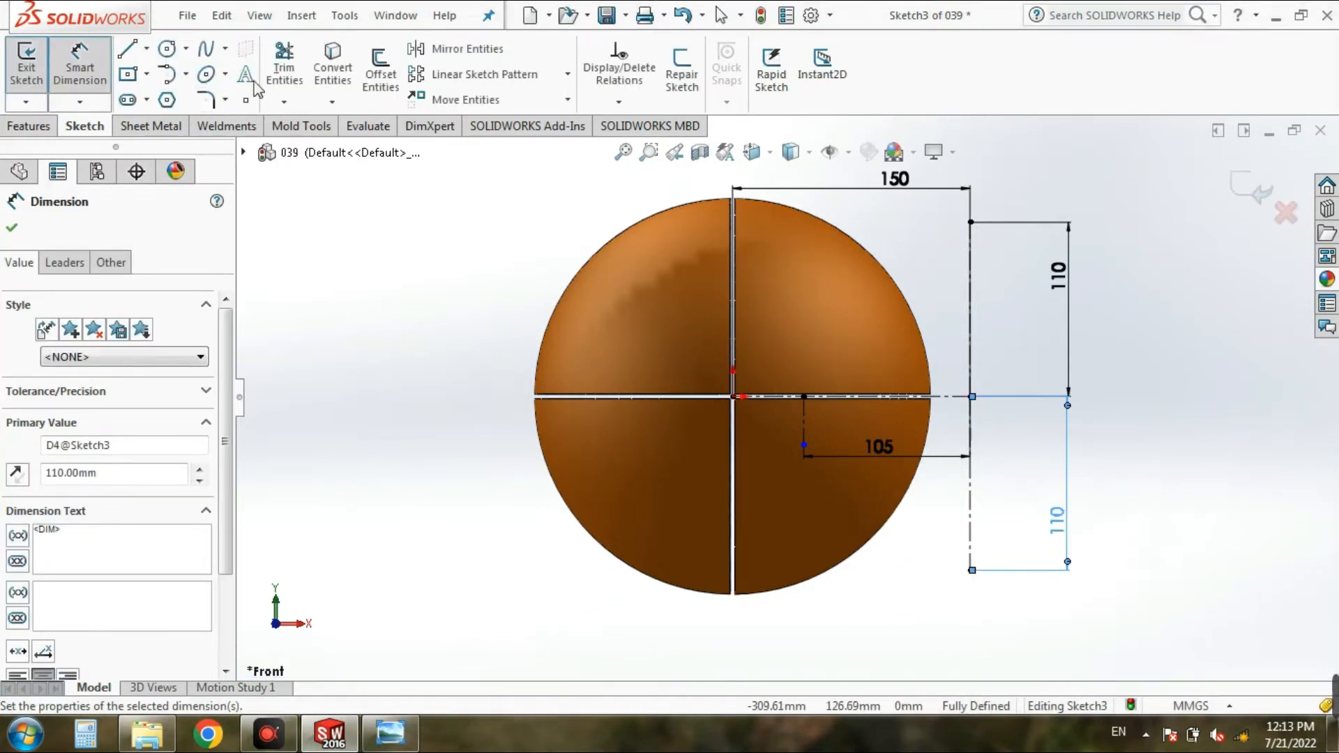
Step: Sketch a 3-point arc between the free ends of the two 110 mm centerlines, passing through the short centerline's upper endpoint
{"action": "left_click", "coordinate": [165, 74]}
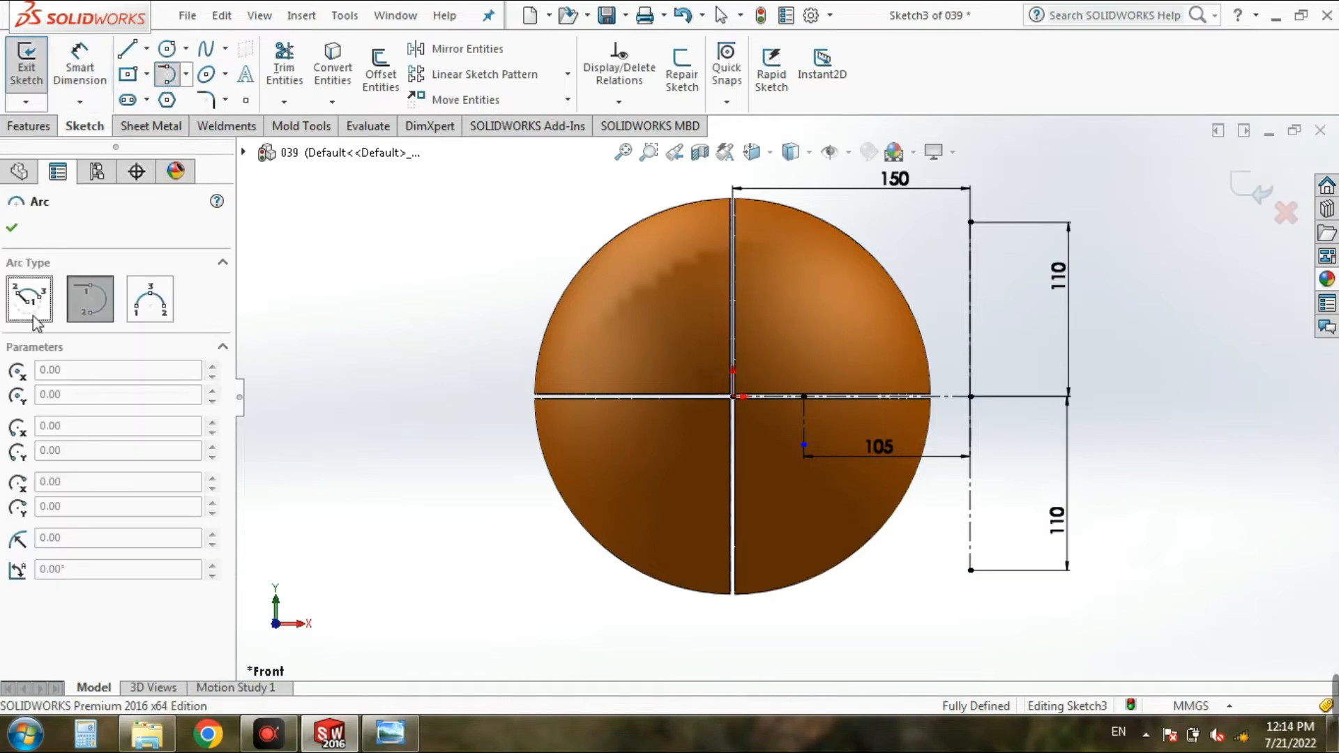
{"action": "left_click", "coordinate": [162, 308]}
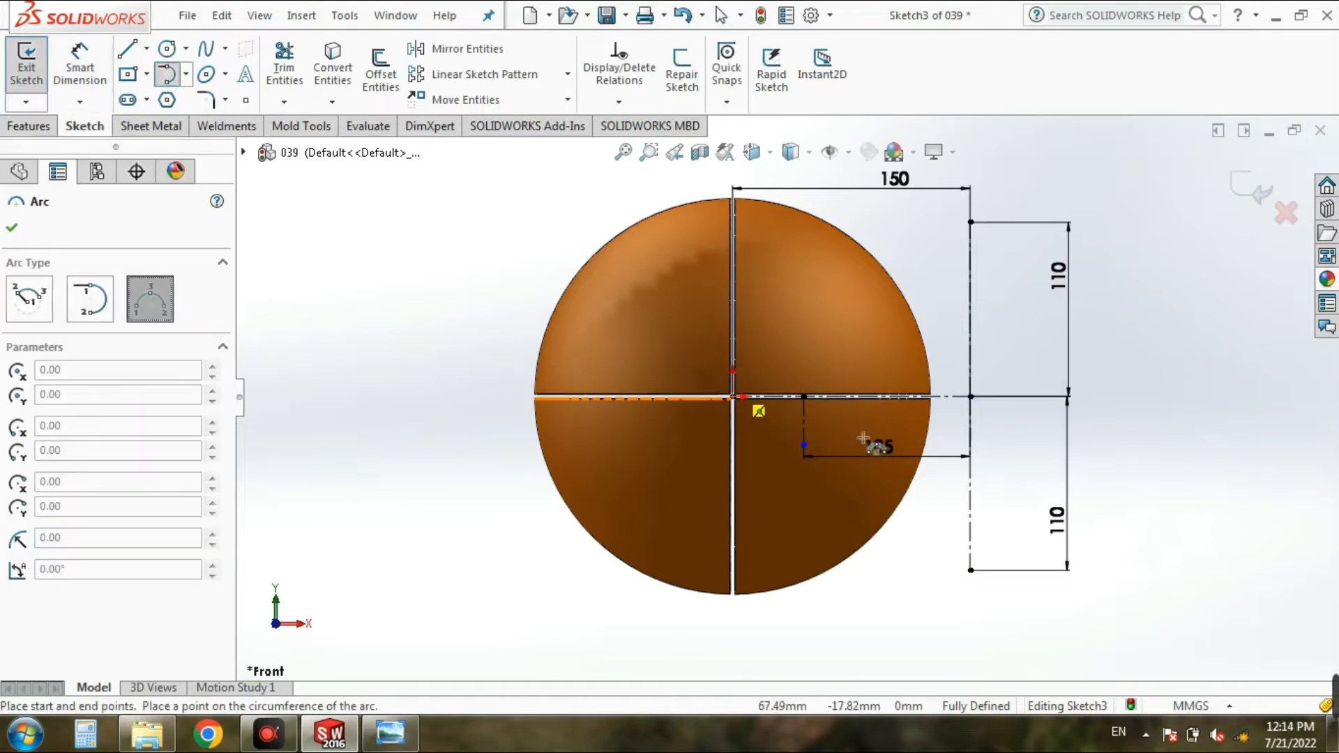
{"action": "left_click", "coordinate": [971, 570]}
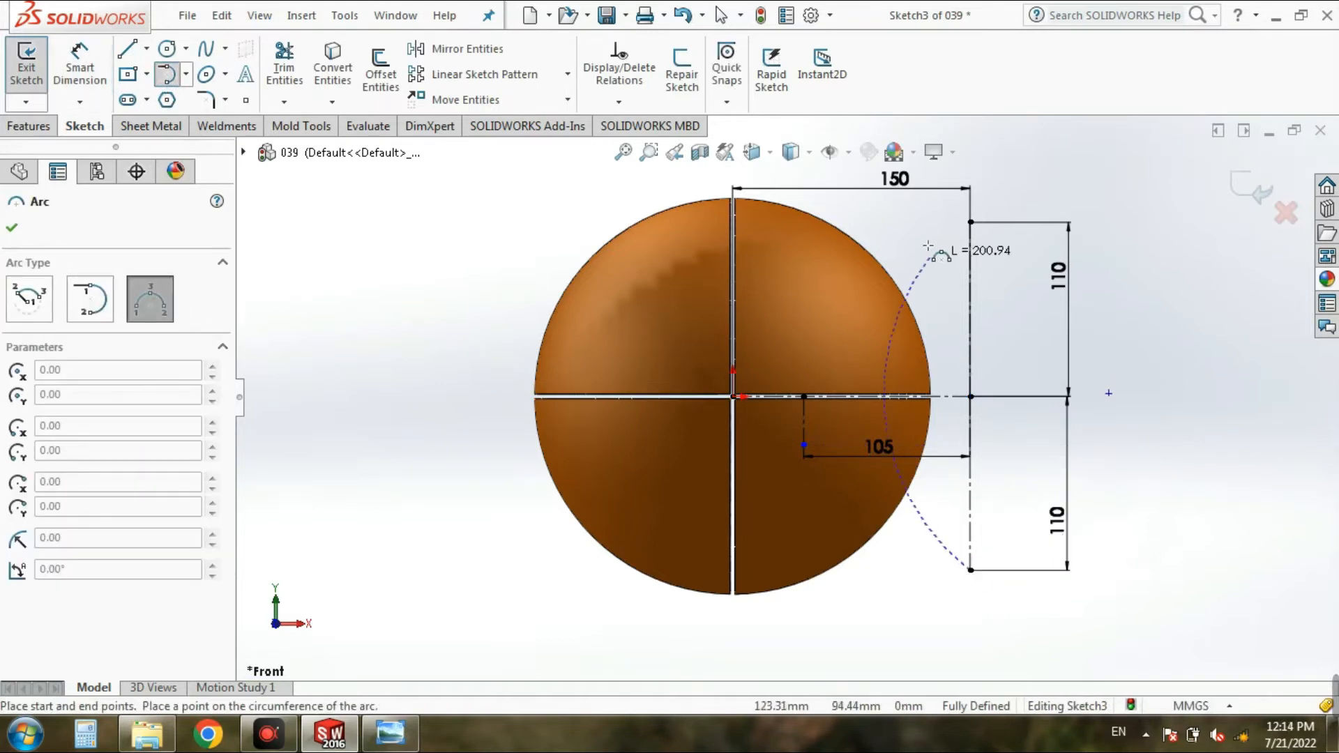
{"action": "left_click", "coordinate": [970, 222]}
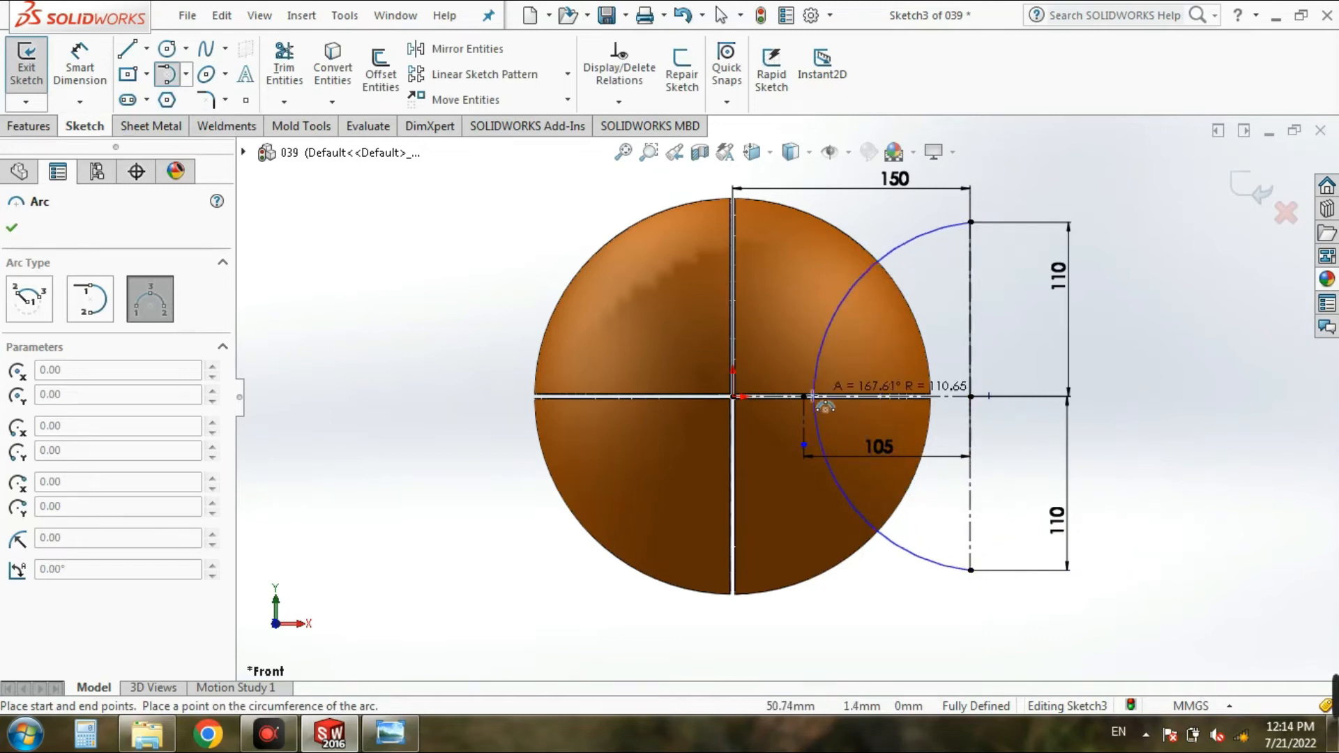
{"action": "scroll", "coordinate": [809, 397], "scroll_direction": "down", "scroll_amount": 6}
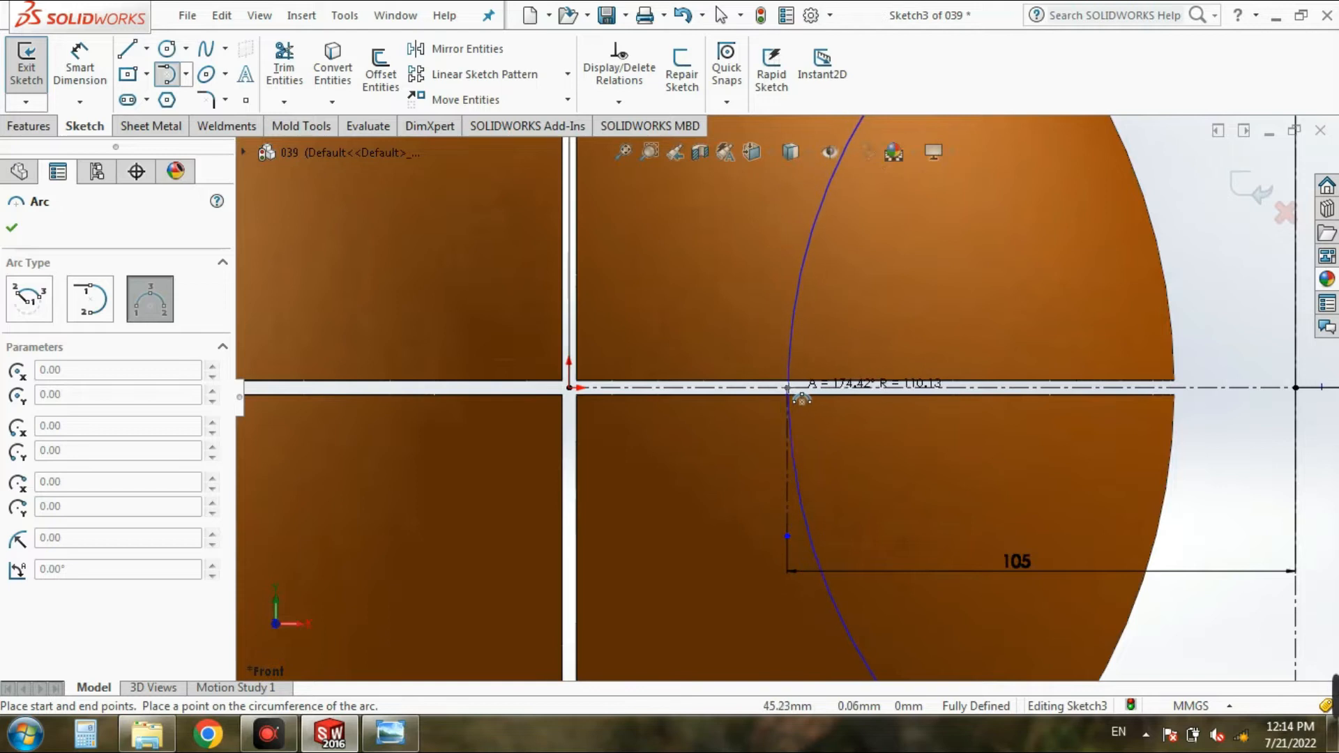
{"action": "scroll", "coordinate": [795, 387], "scroll_direction": "down", "scroll_amount": 3}
{"action": "scroll", "coordinate": [802, 386], "scroll_direction": "down", "scroll_amount": 2}
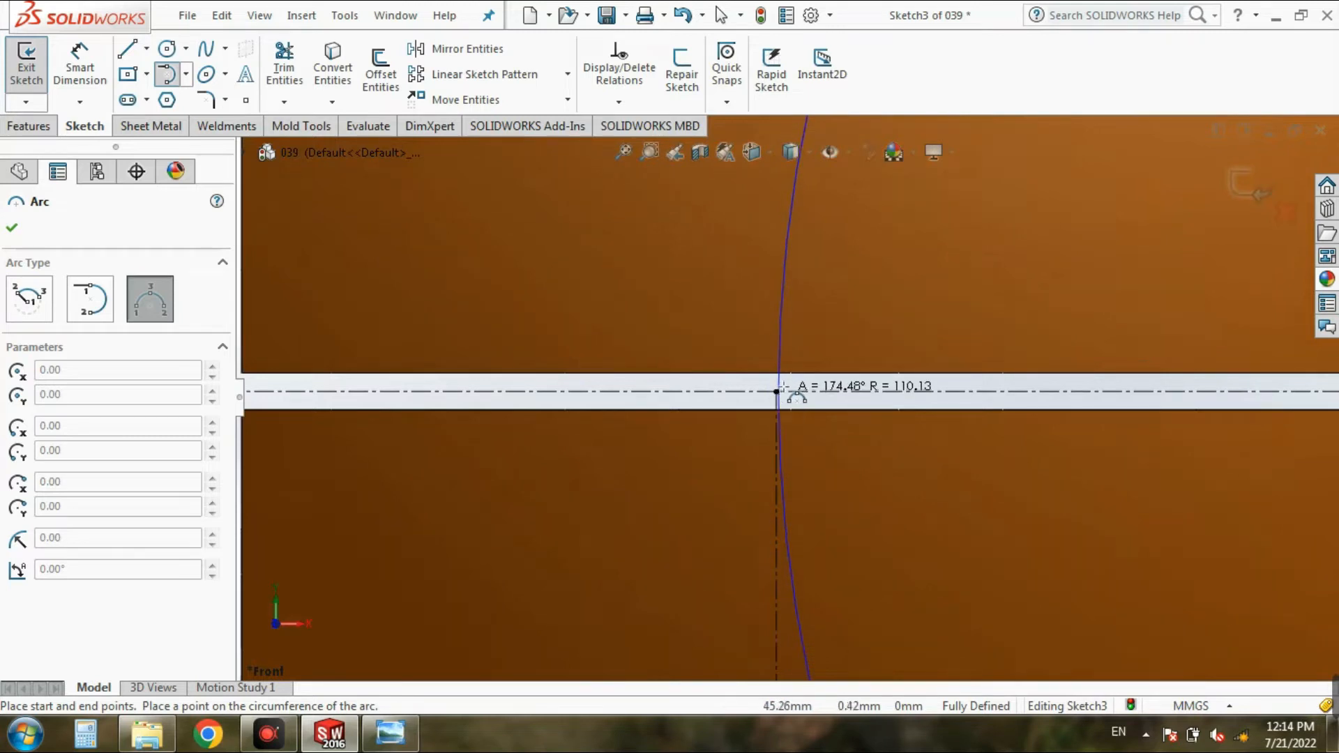
{"action": "scroll", "coordinate": [779, 385], "scroll_direction": "down", "scroll_amount": 5}
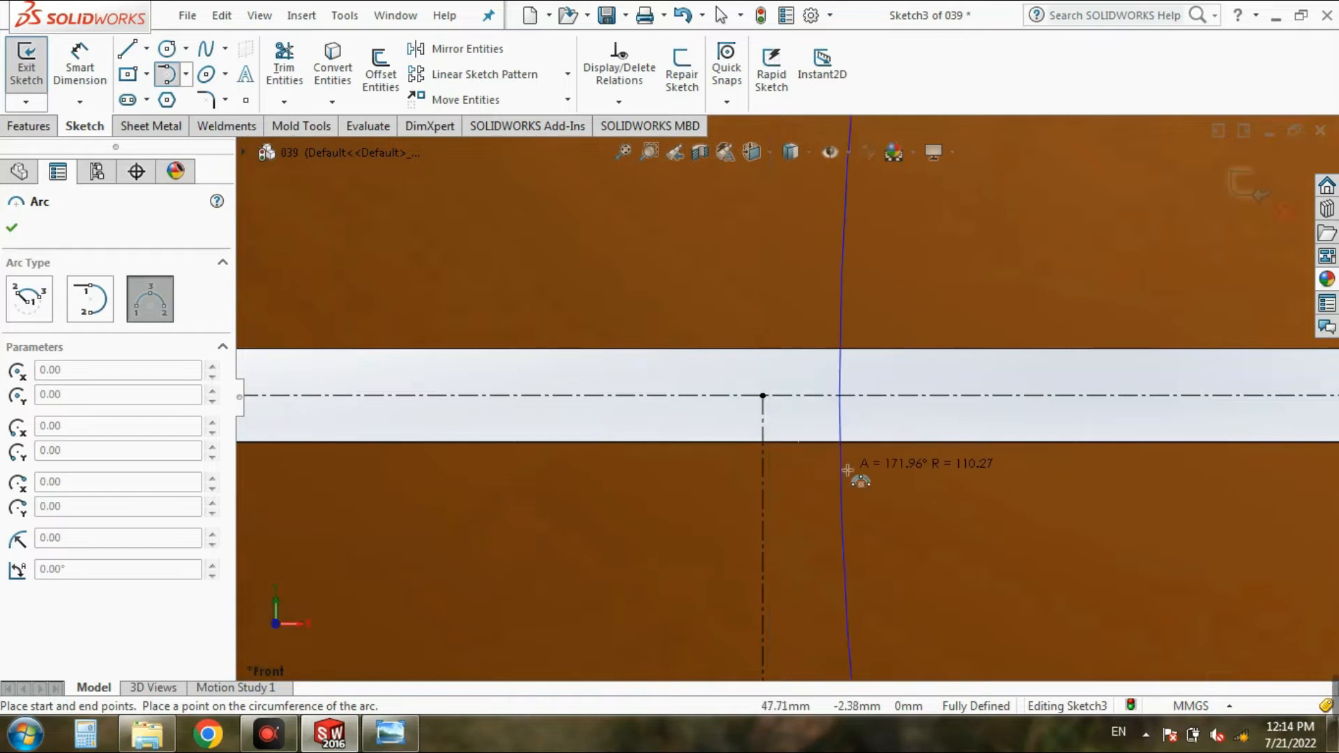
{"action": "left_click", "coordinate": [763, 395]}
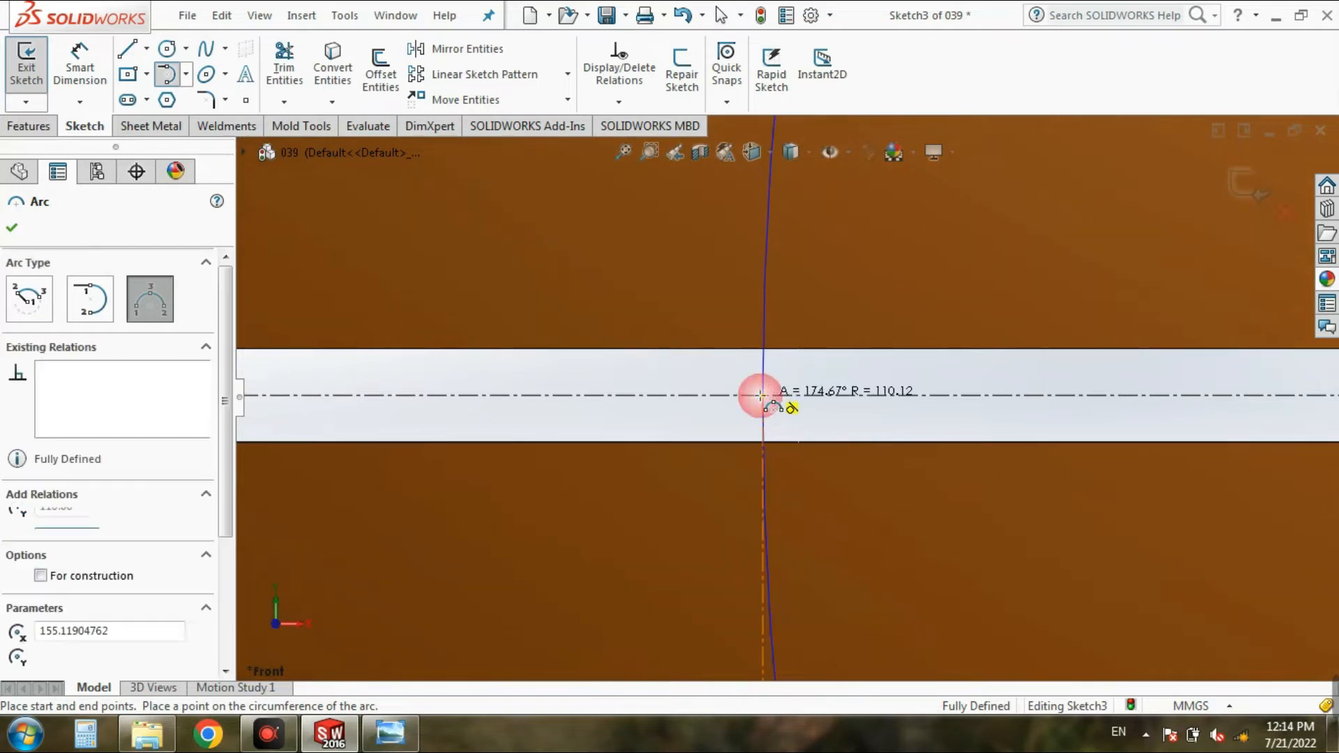
{"action": "scroll", "coordinate": [544, 492], "scroll_direction": "up", "scroll_amount": 4}
{"action": "key", "text": "f"}
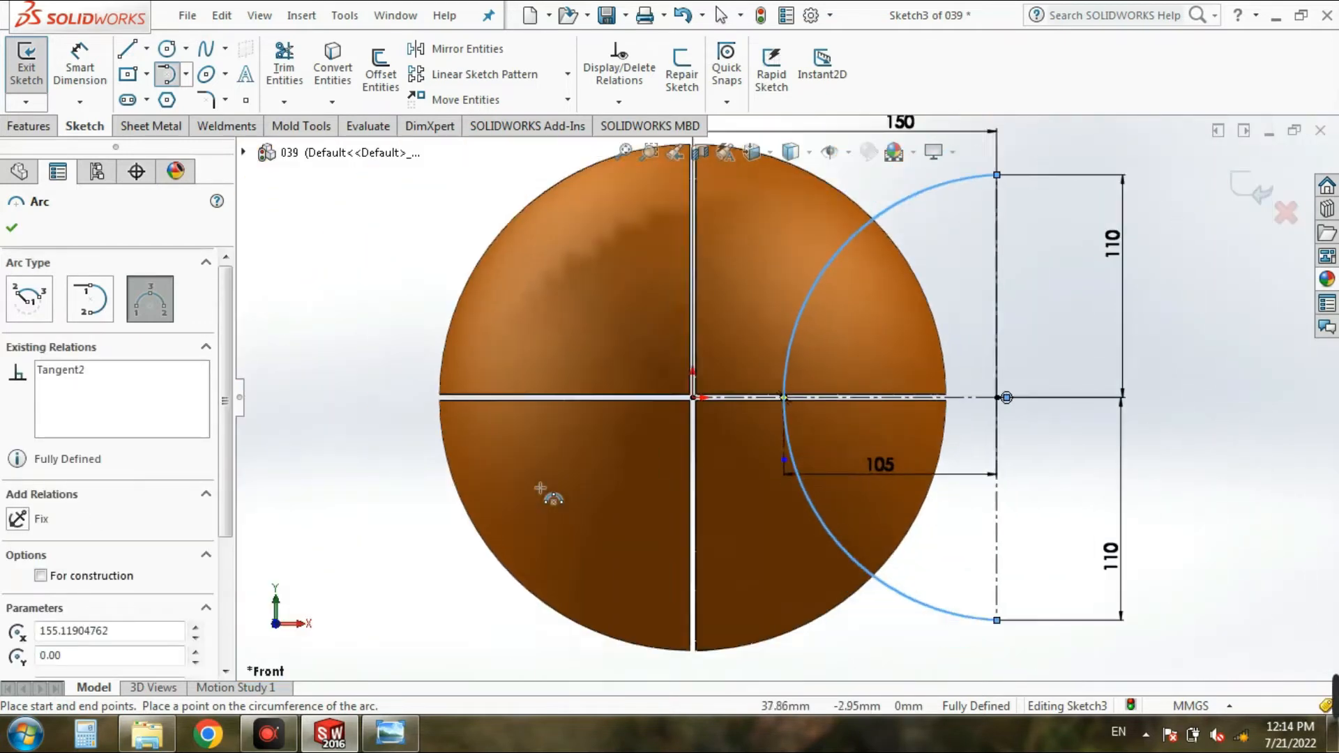
{"action": "left_click", "coordinate": [11, 233]}
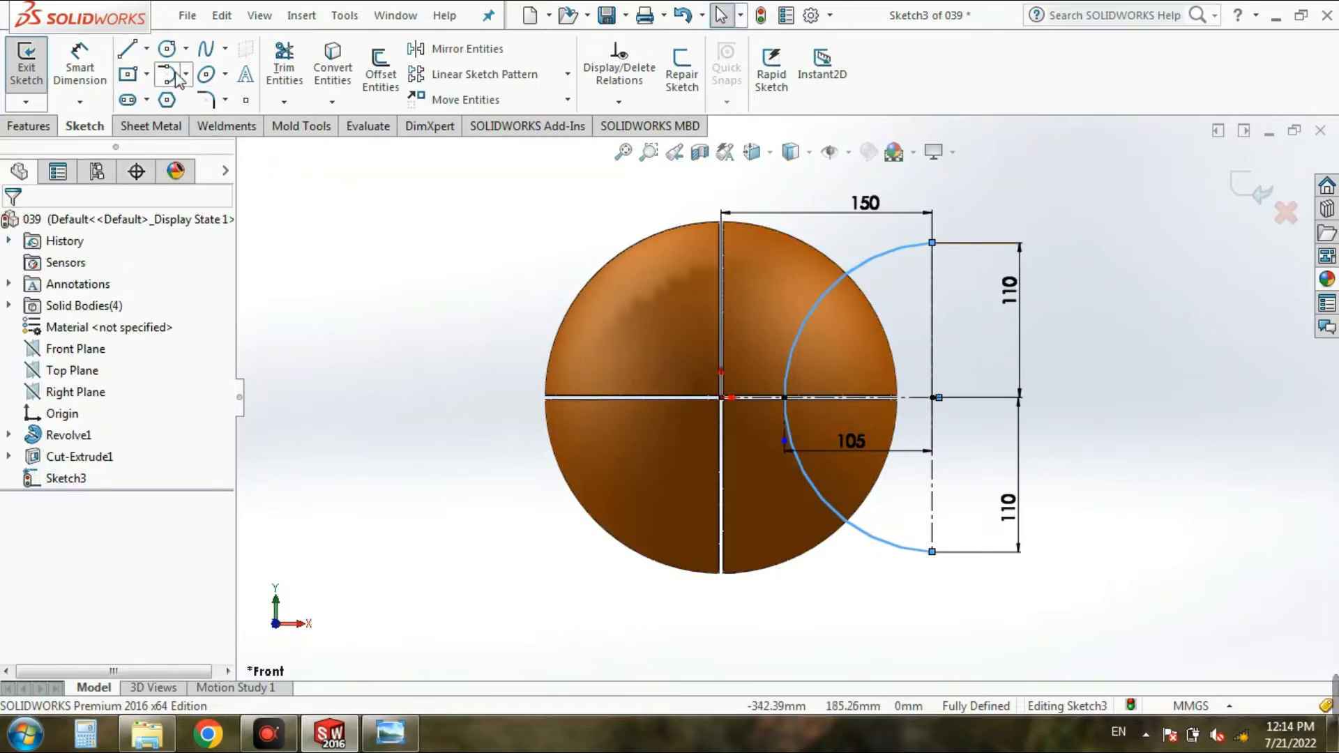
Step: Offset the arc by 3 mm toward its center side
{"action": "left_click", "coordinate": [381, 70]}
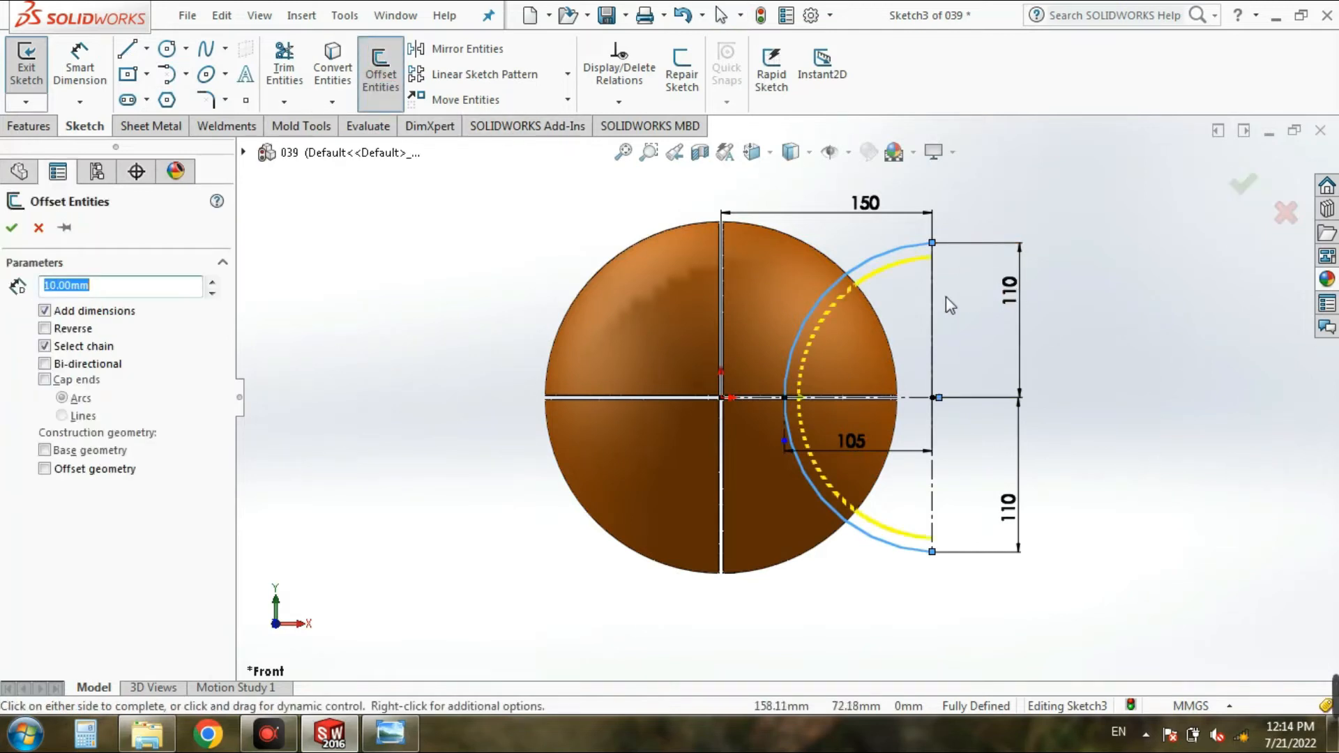
{"action": "type", "text": "3"}
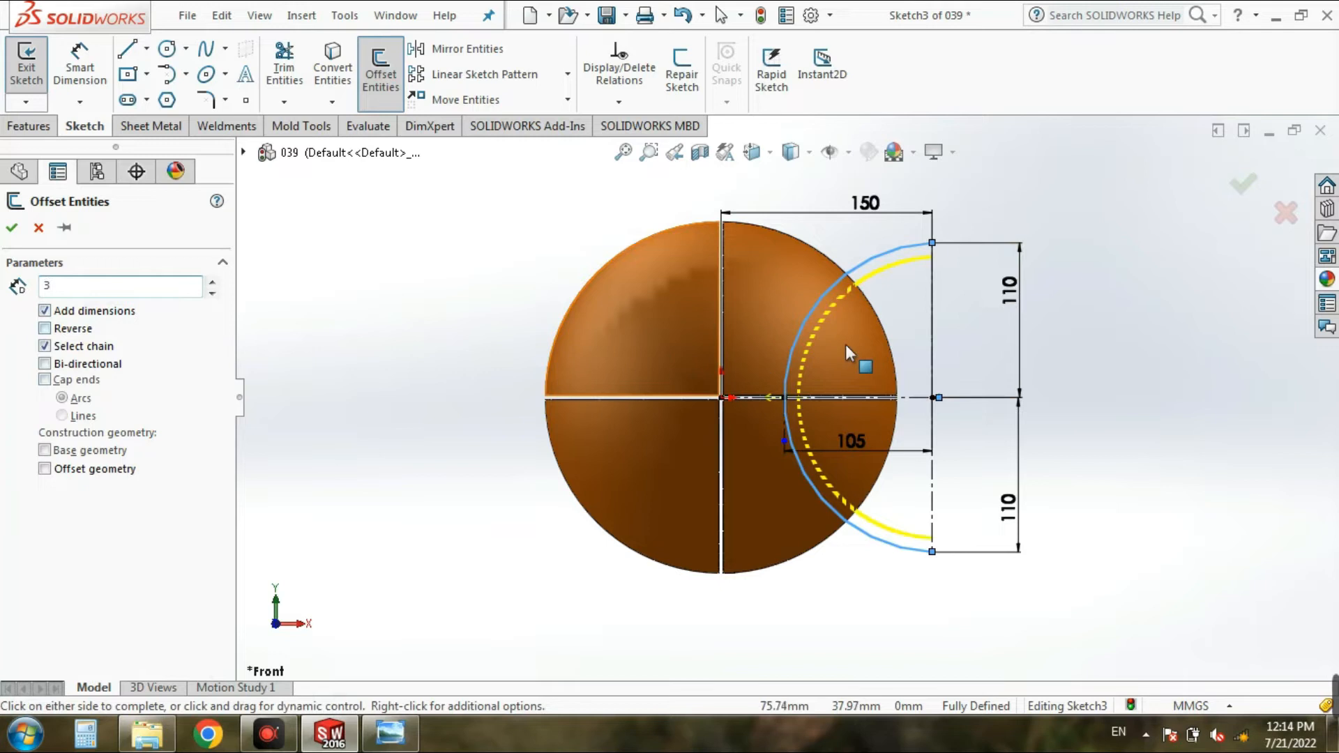
{"action": "left_click", "coordinate": [902, 323]}
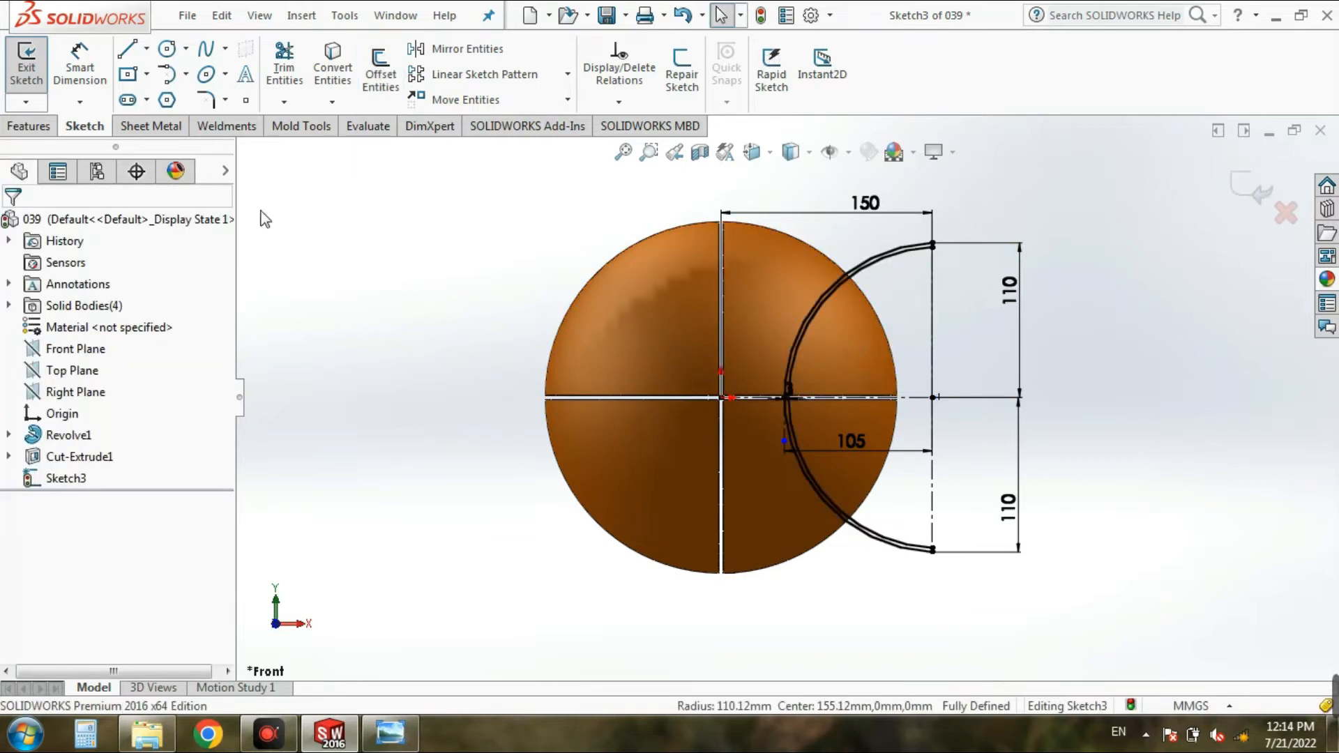
Step: Close the upper ends of the two concentric arcs with a short line
{"action": "left_click", "coordinate": [126, 48]}
{"action": "scroll", "coordinate": [900, 264], "scroll_direction": "down", "scroll_amount": 3}
{"action": "scroll", "coordinate": [902, 265], "scroll_direction": "down", "scroll_amount": 3}
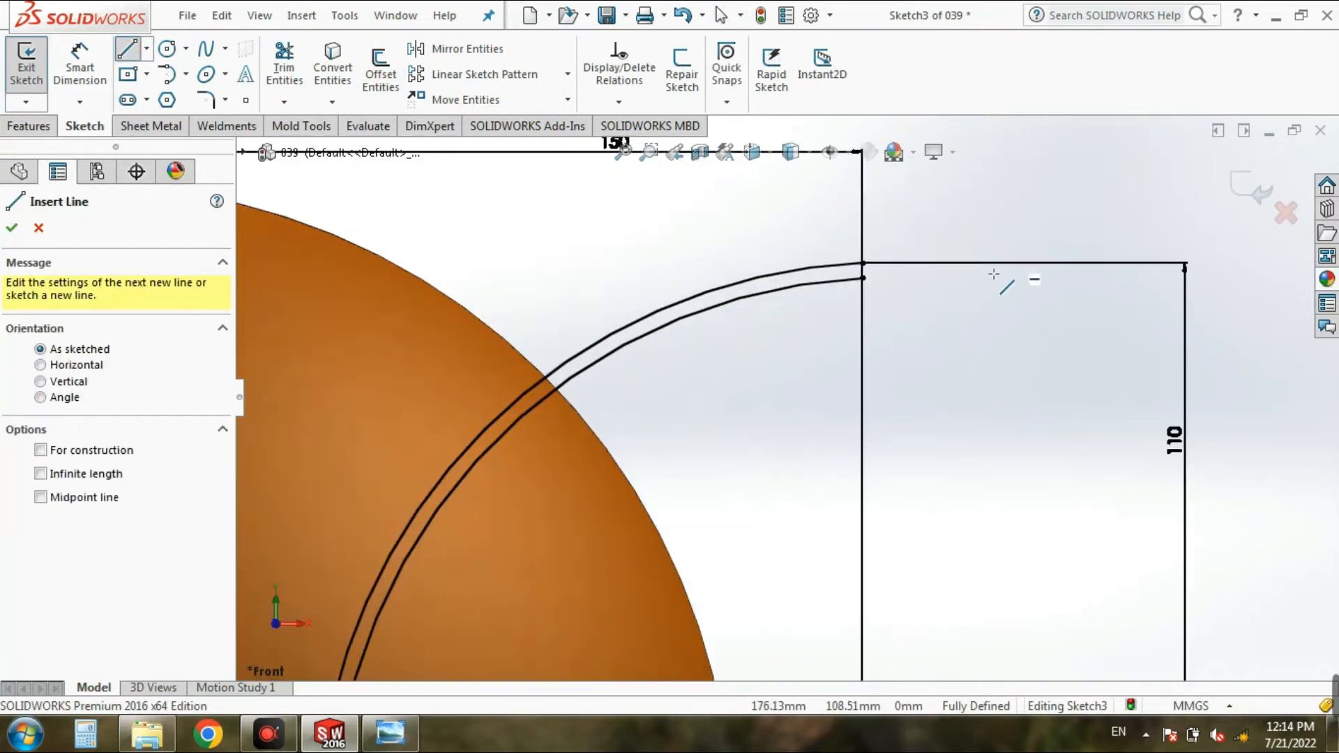
{"action": "left_click", "coordinate": [863, 281]}
{"action": "left_click", "coordinate": [863, 264]}
{"action": "scroll", "coordinate": [788, 401], "scroll_direction": "up", "scroll_amount": 6}
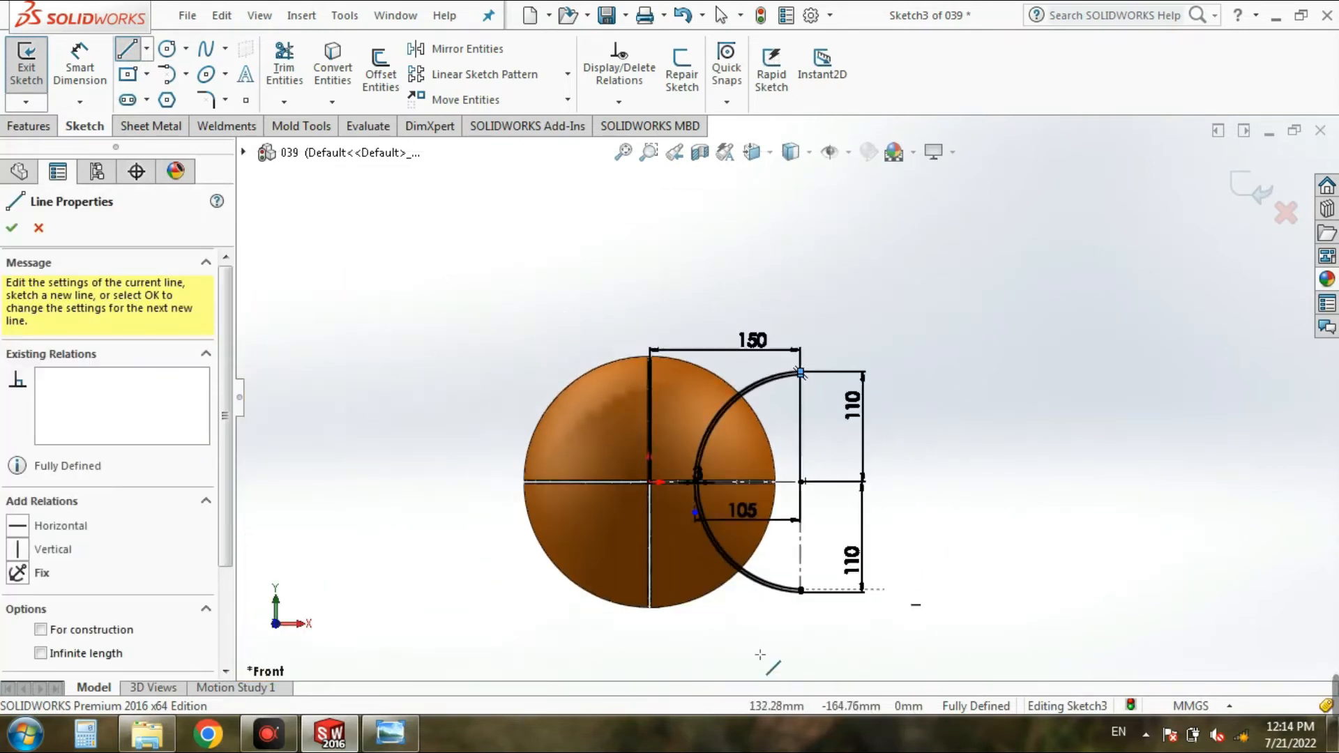
Step: Close the lower ends of the two concentric arcs with a short line
{"action": "scroll", "coordinate": [935, 537], "scroll_direction": "down", "scroll_amount": 5}
{"action": "scroll", "coordinate": [896, 378], "scroll_direction": "down", "scroll_amount": 2}
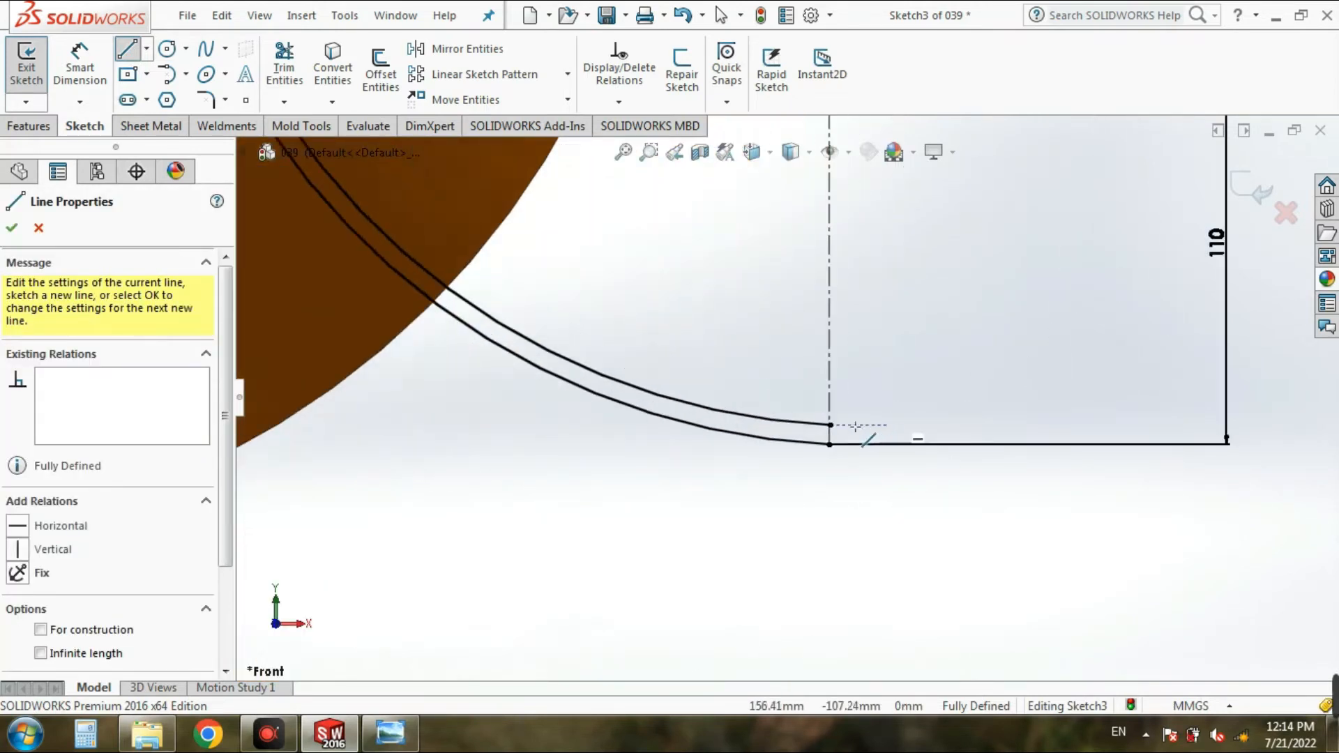
{"action": "left_click", "coordinate": [830, 424]}
{"action": "left_click", "coordinate": [830, 444]}
{"action": "key", "text": "Escape"}
{"action": "scroll", "coordinate": [809, 561], "scroll_direction": "up", "scroll_amount": 4}
{"action": "scroll", "coordinate": [809, 561], "scroll_direction": "up", "scroll_amount": 5}
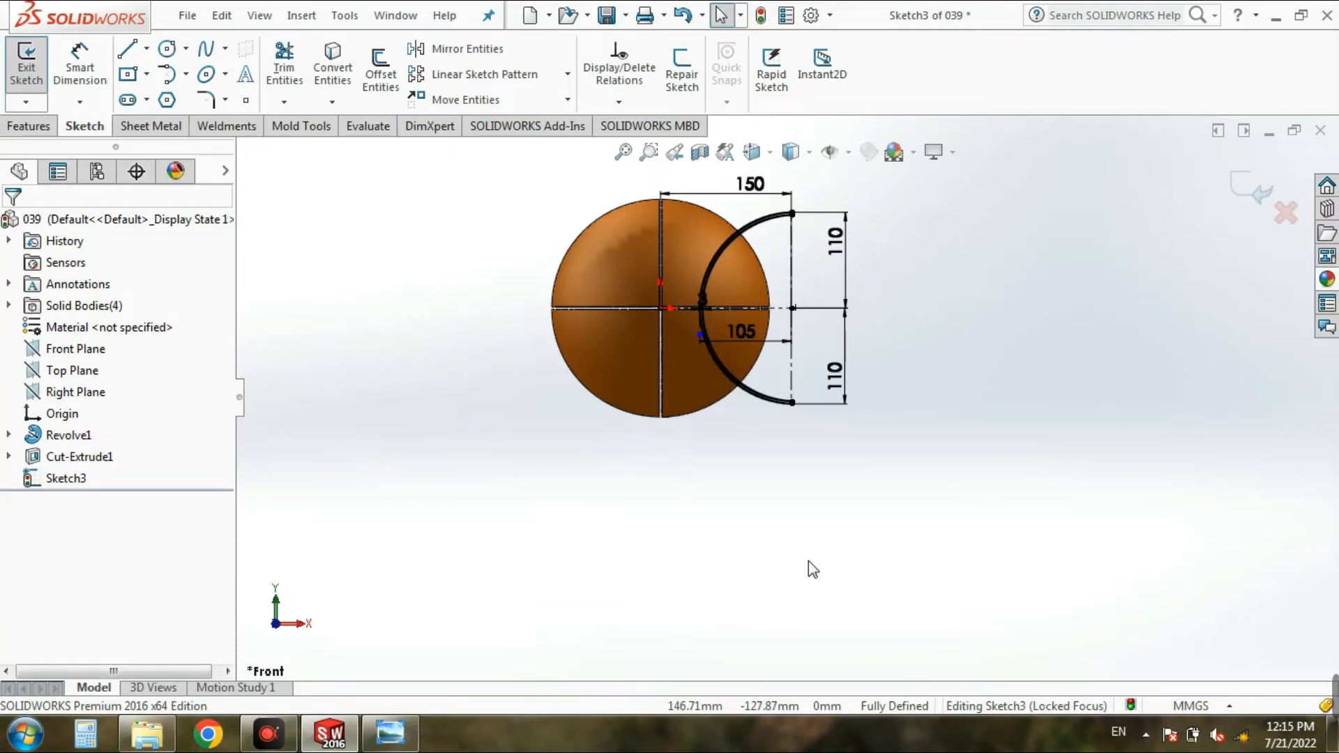
{"action": "left_click", "coordinate": [497, 55]}
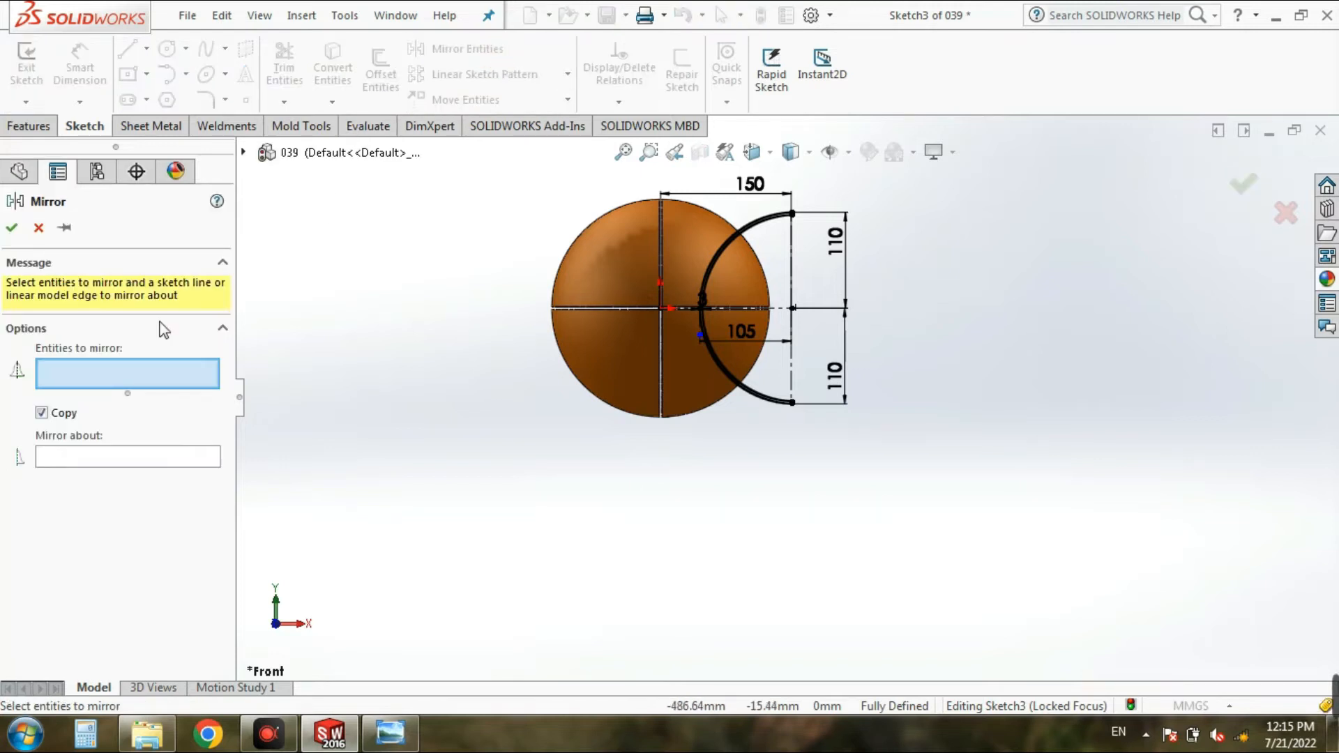
{"action": "left_click_drag", "start_coordinate": [914, 180], "coordinate": [685, 477]}
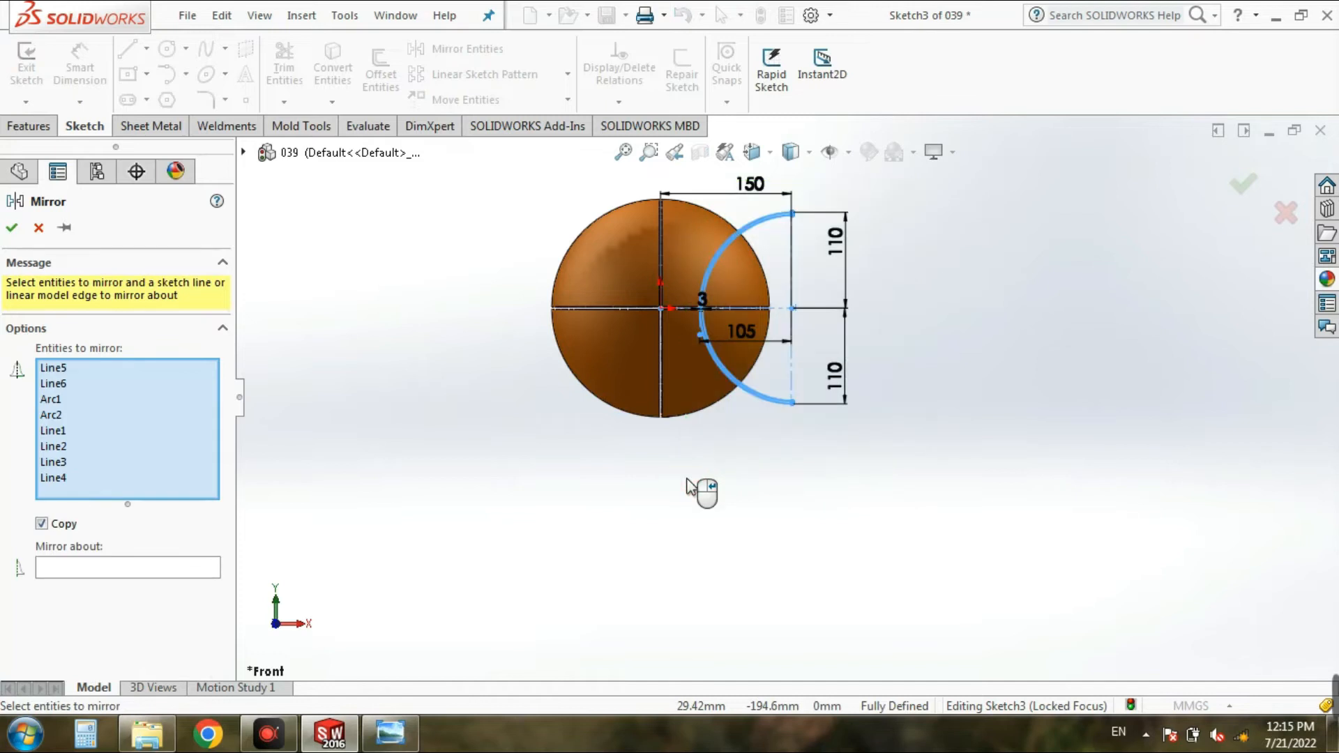
{"action": "left_click", "coordinate": [117, 571]}
{"action": "scroll", "coordinate": [706, 240], "scroll_direction": "down", "scroll_amount": 8}
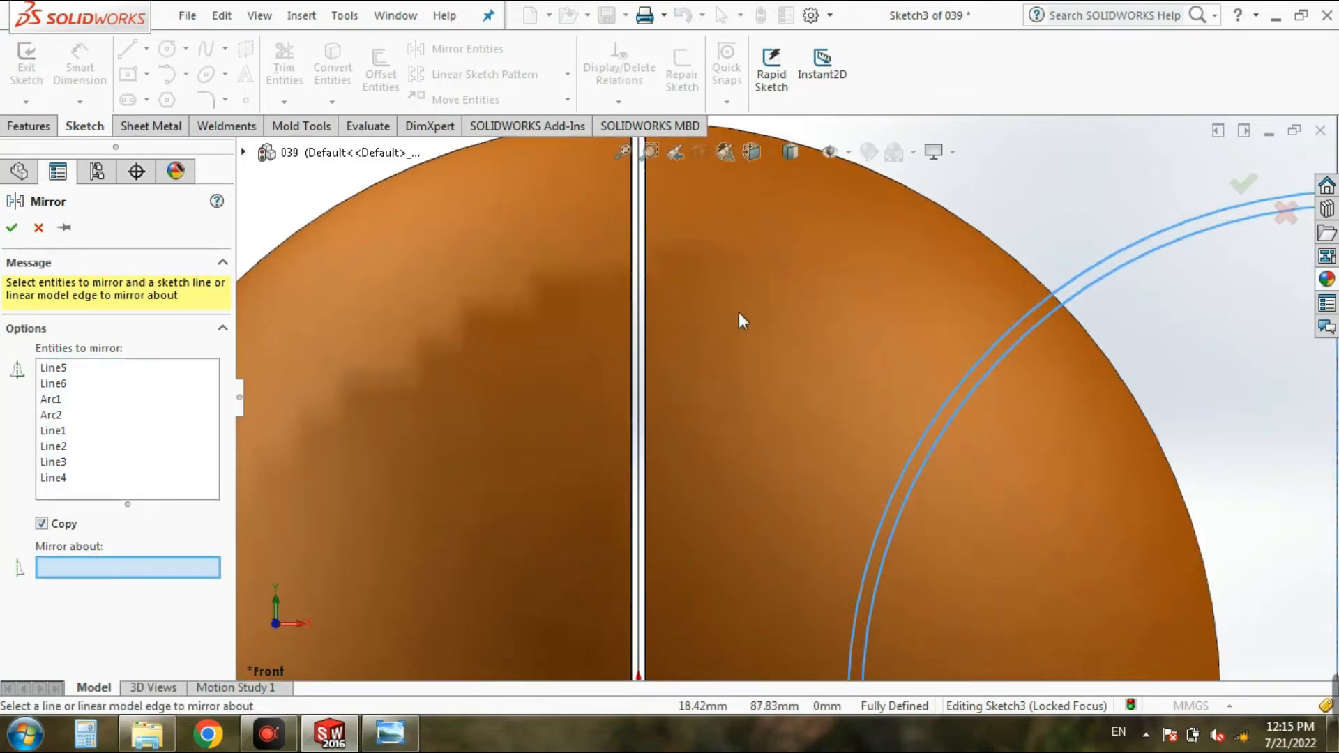
{"action": "scroll", "coordinate": [739, 312], "scroll_direction": "up", "scroll_amount": 8}
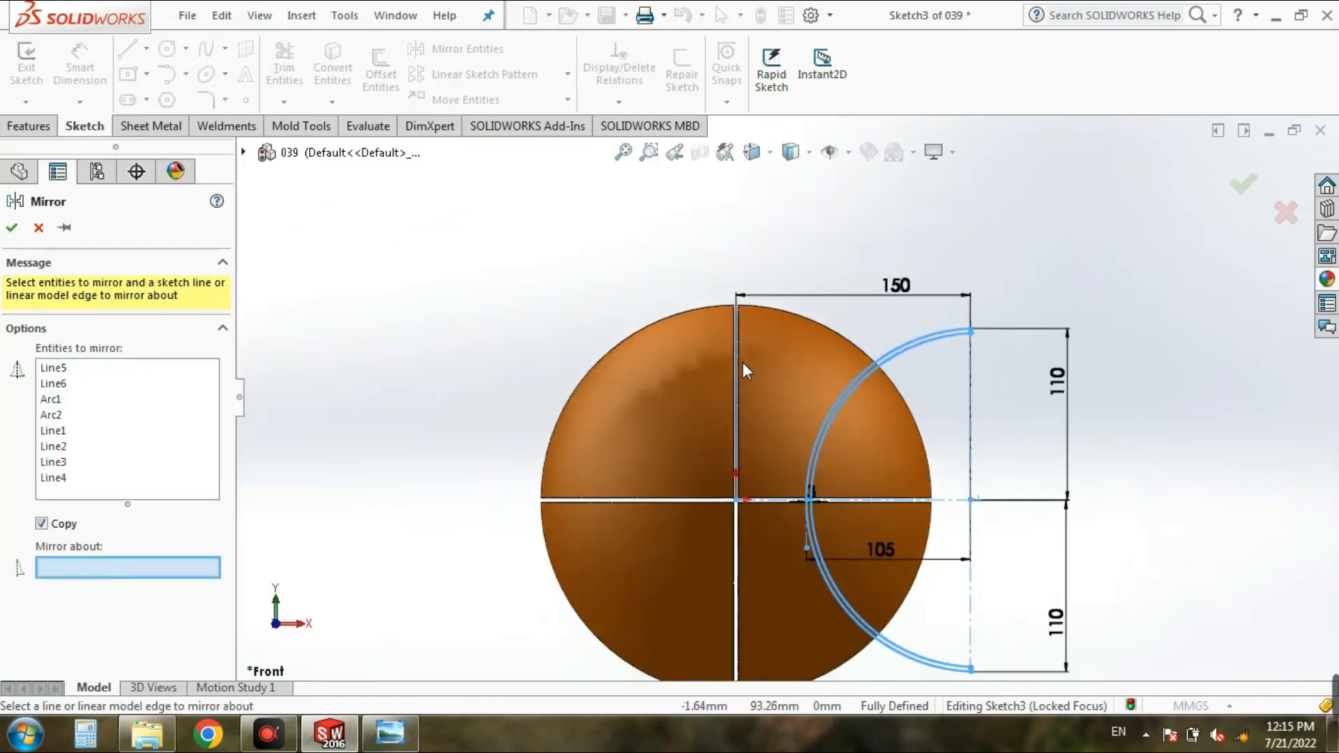
{"action": "left_click", "coordinate": [37, 228]}
Step: Sketch a vertical centerline about 158 mm long from the origin up past the top of the ball
{"action": "left_click", "coordinate": [146, 48]}
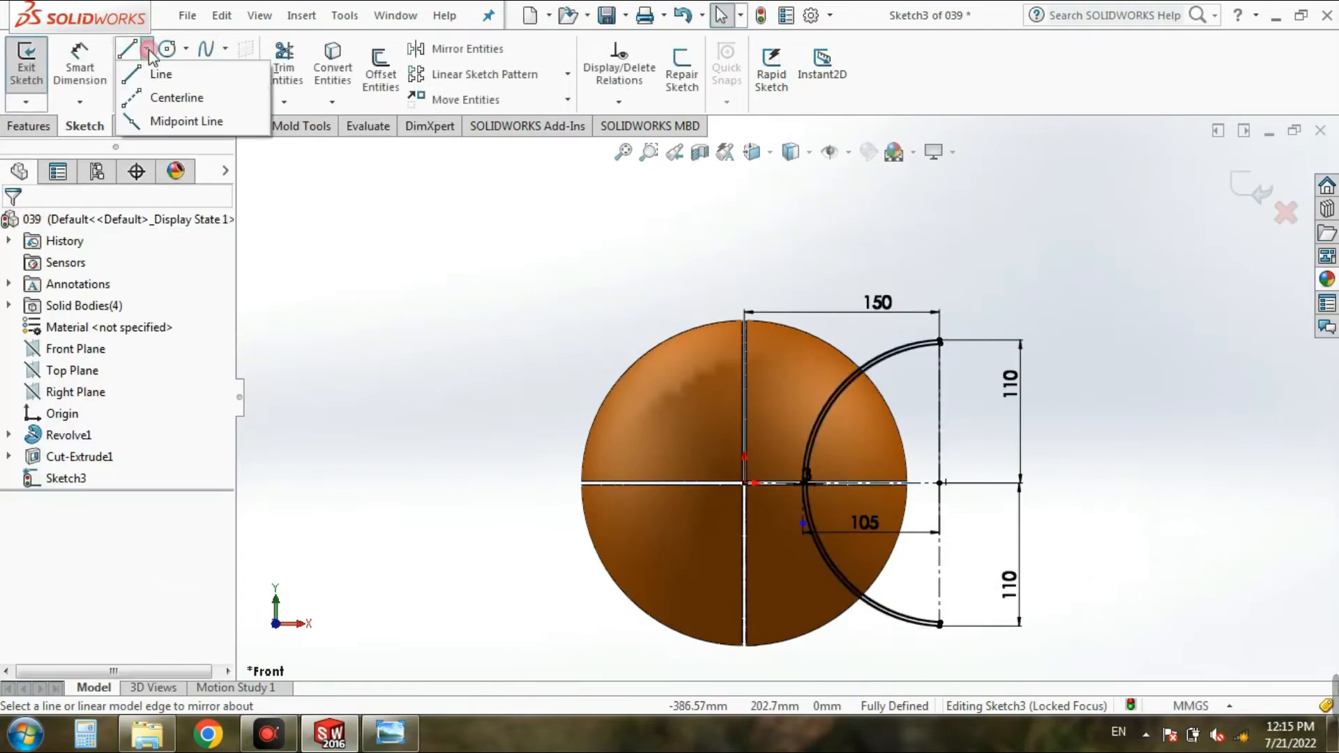
{"action": "left_click", "coordinate": [159, 101]}
{"action": "scroll", "coordinate": [690, 446], "scroll_direction": "down", "scroll_amount": 4}
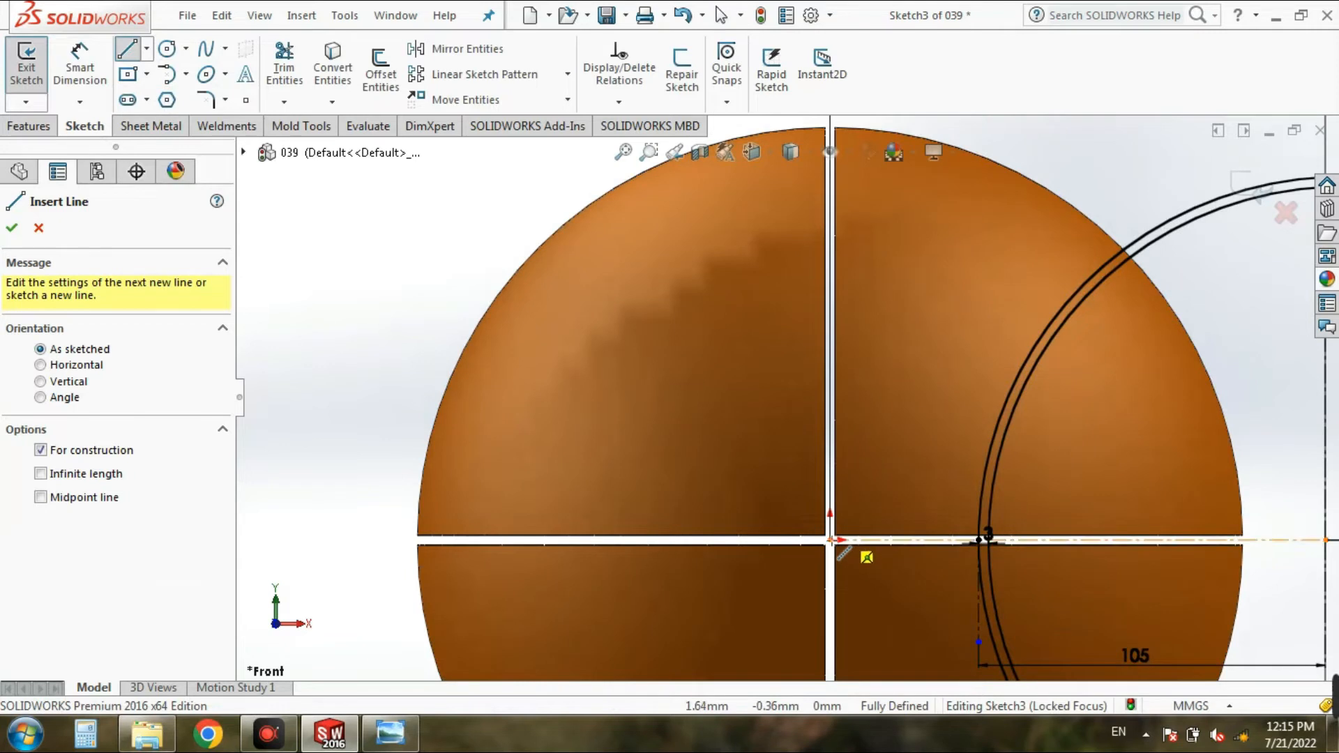
{"action": "left_click", "coordinate": [834, 543]}
{"action": "scroll", "coordinate": [788, 397], "scroll_direction": "up", "scroll_amount": 4}
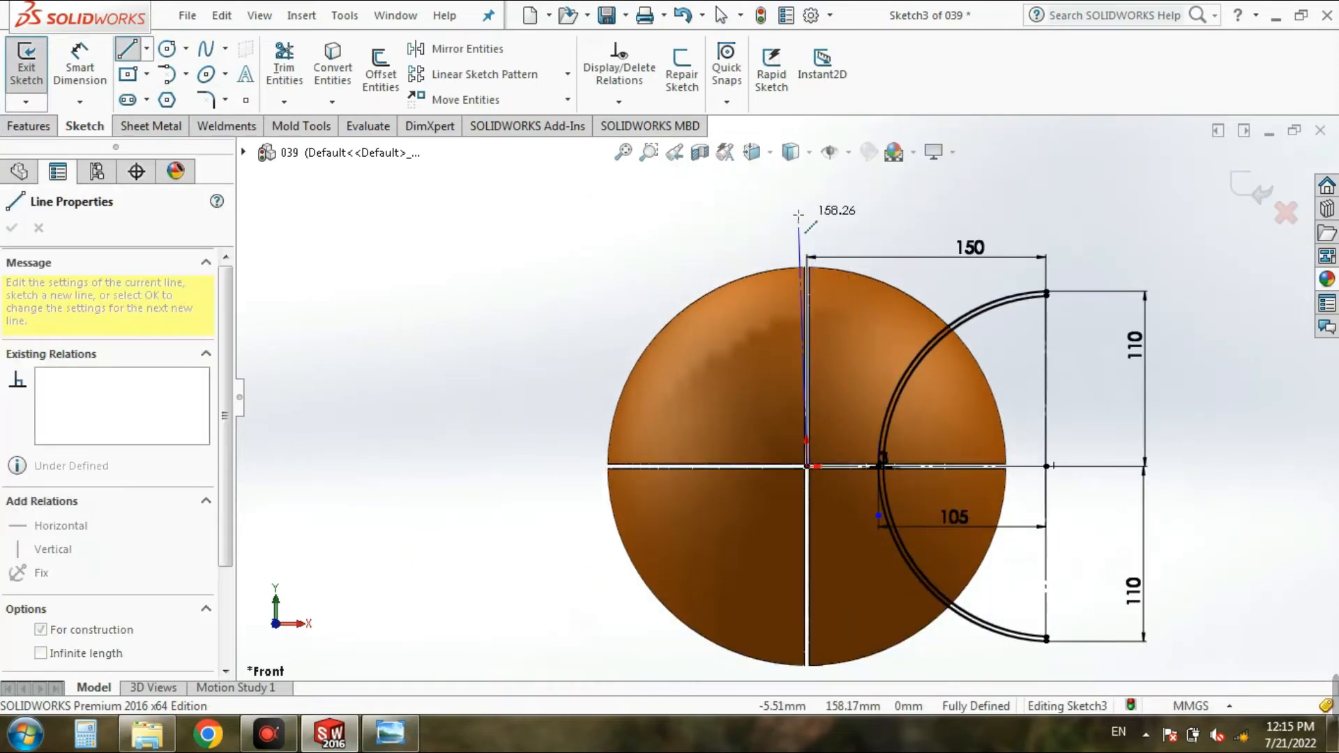
{"action": "left_click", "coordinate": [806, 215]}
{"action": "key", "text": "Escape"}
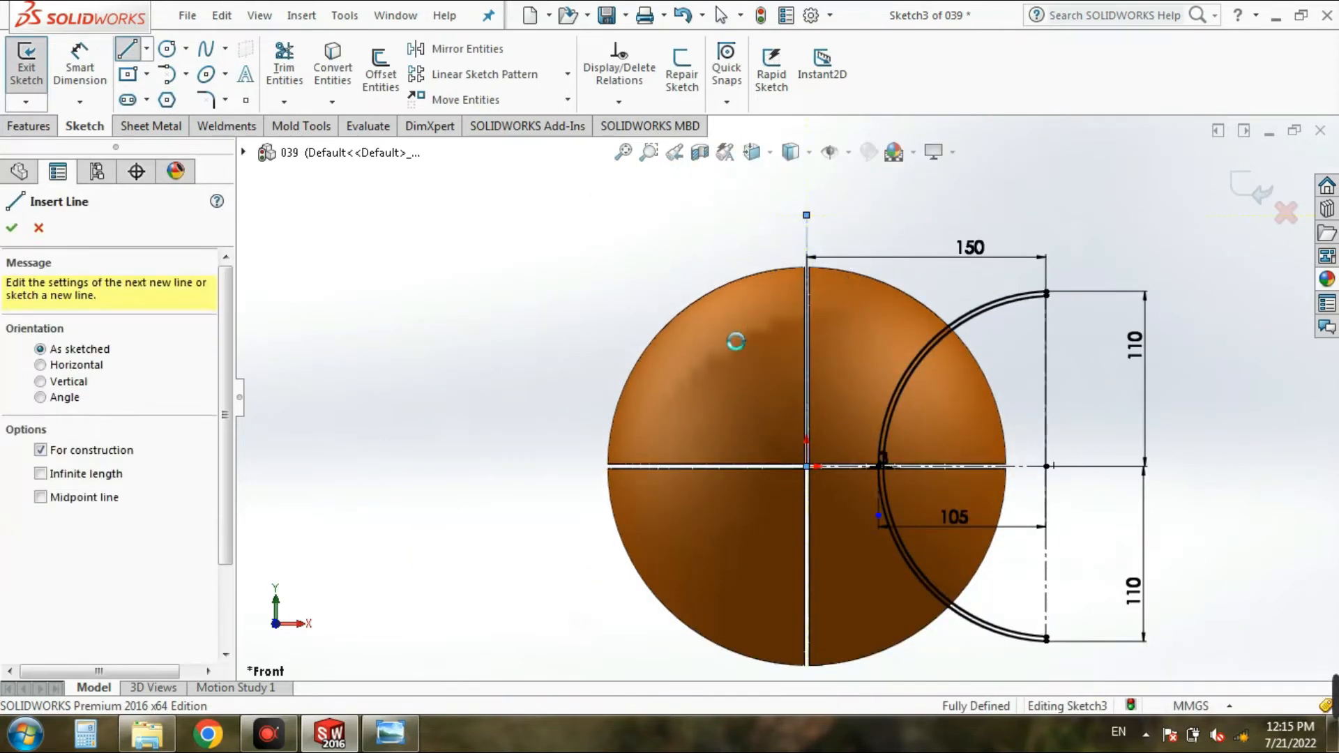
{"action": "key", "text": "Escape"}
Step: Mirror the arc groove profile and its construction lines about the vertical centerline through the origin, keeping the originals
{"action": "left_click", "coordinate": [470, 56]}
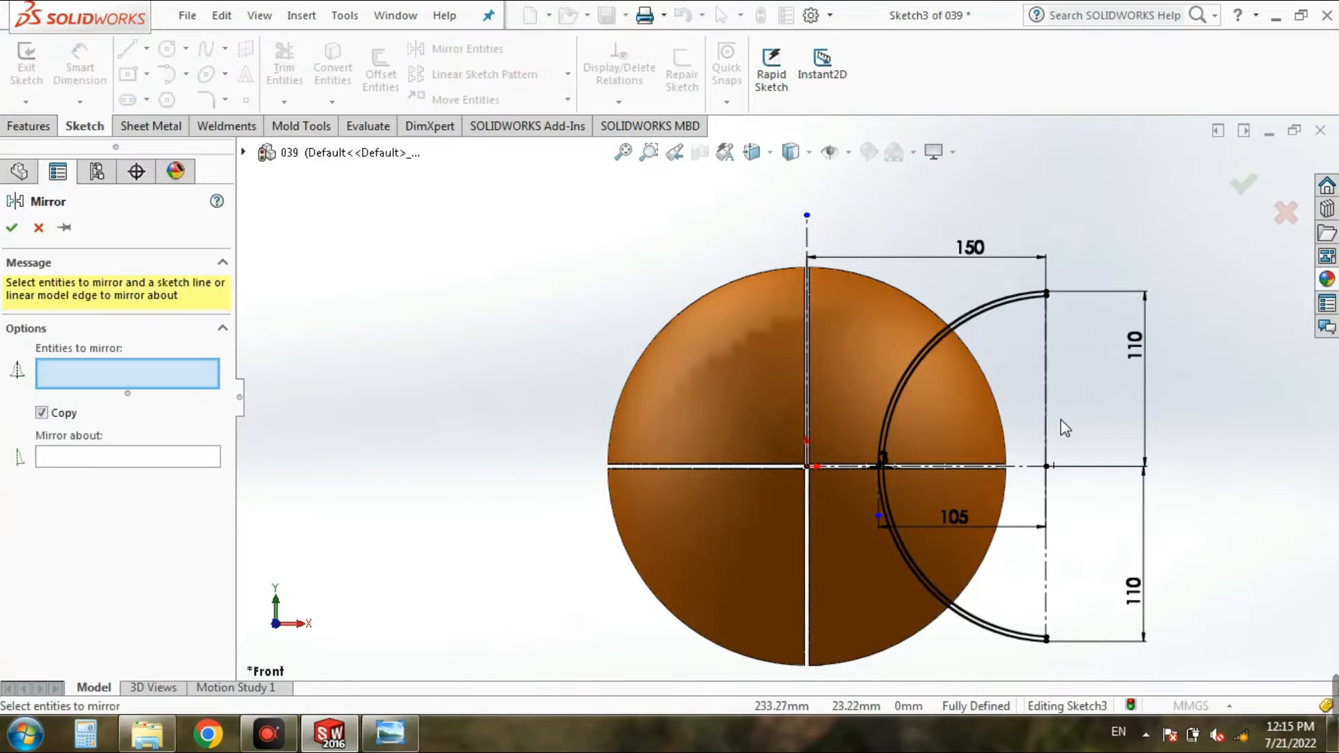
{"action": "scroll", "coordinate": [1061, 420], "scroll_direction": "up", "scroll_amount": 4}
{"action": "mouse_move", "coordinate": [1014, 293]}
{"action": "left_mouse_down"}
{"action": "mouse_move", "coordinate": [859, 554]}
{"action": "mouse_move", "coordinate": [825, 559]}
{"action": "left_mouse_up"}
{"action": "left_click", "coordinate": [138, 564]}
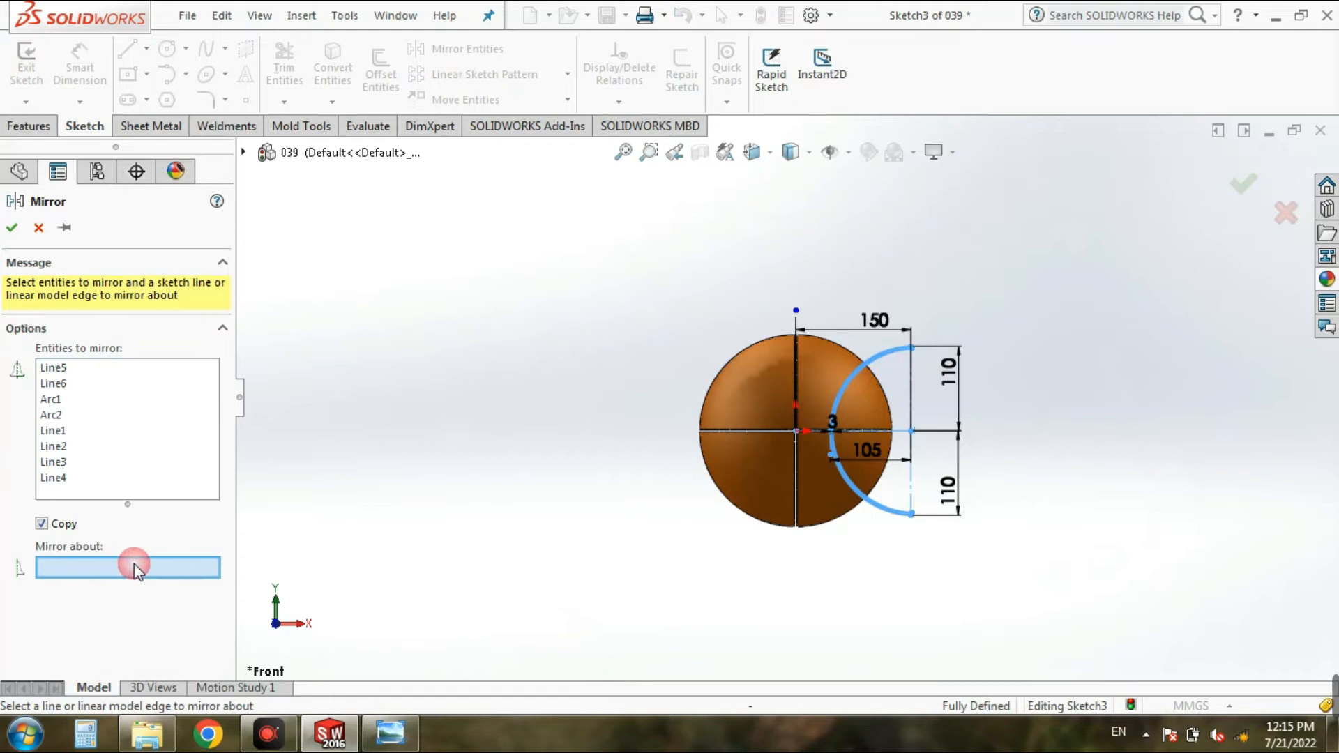
{"action": "scroll", "coordinate": [812, 350], "scroll_direction": "down", "scroll_amount": 4}
{"action": "left_click", "coordinate": [771, 279]}
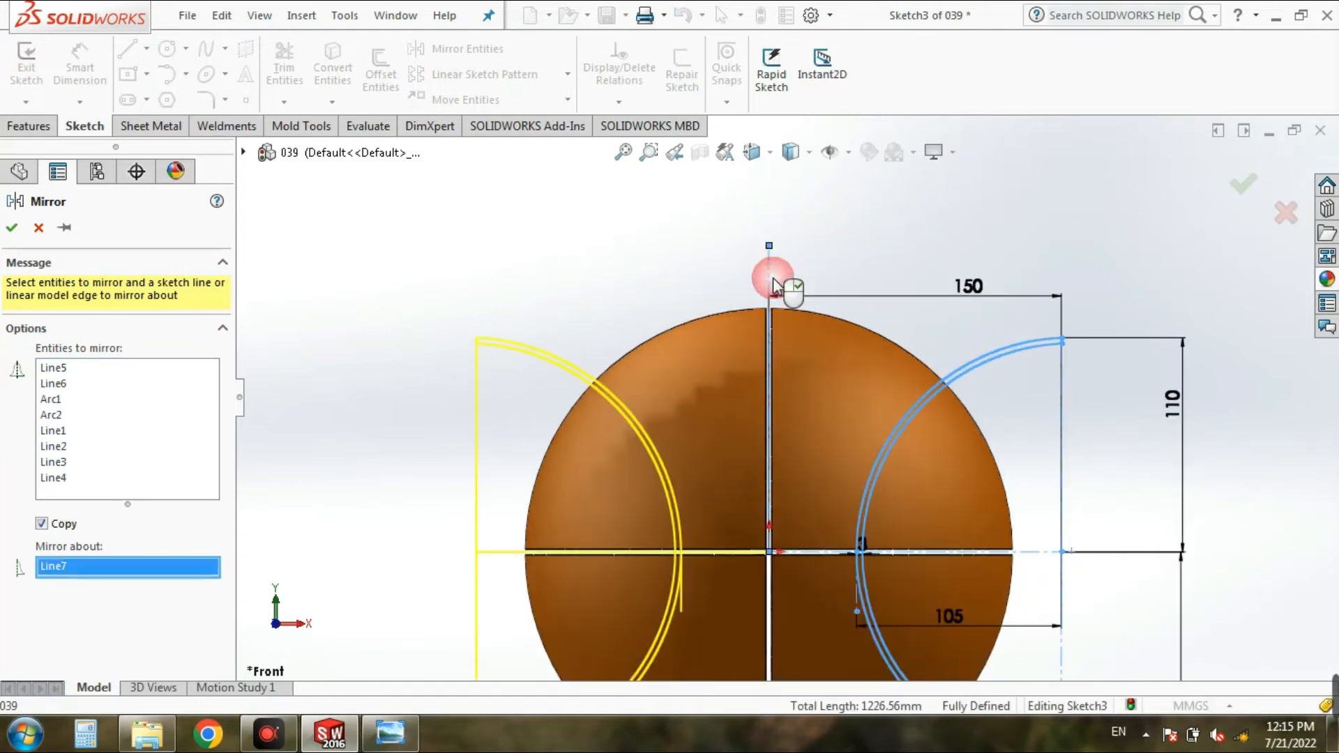
{"action": "left_click", "coordinate": [9, 229]}
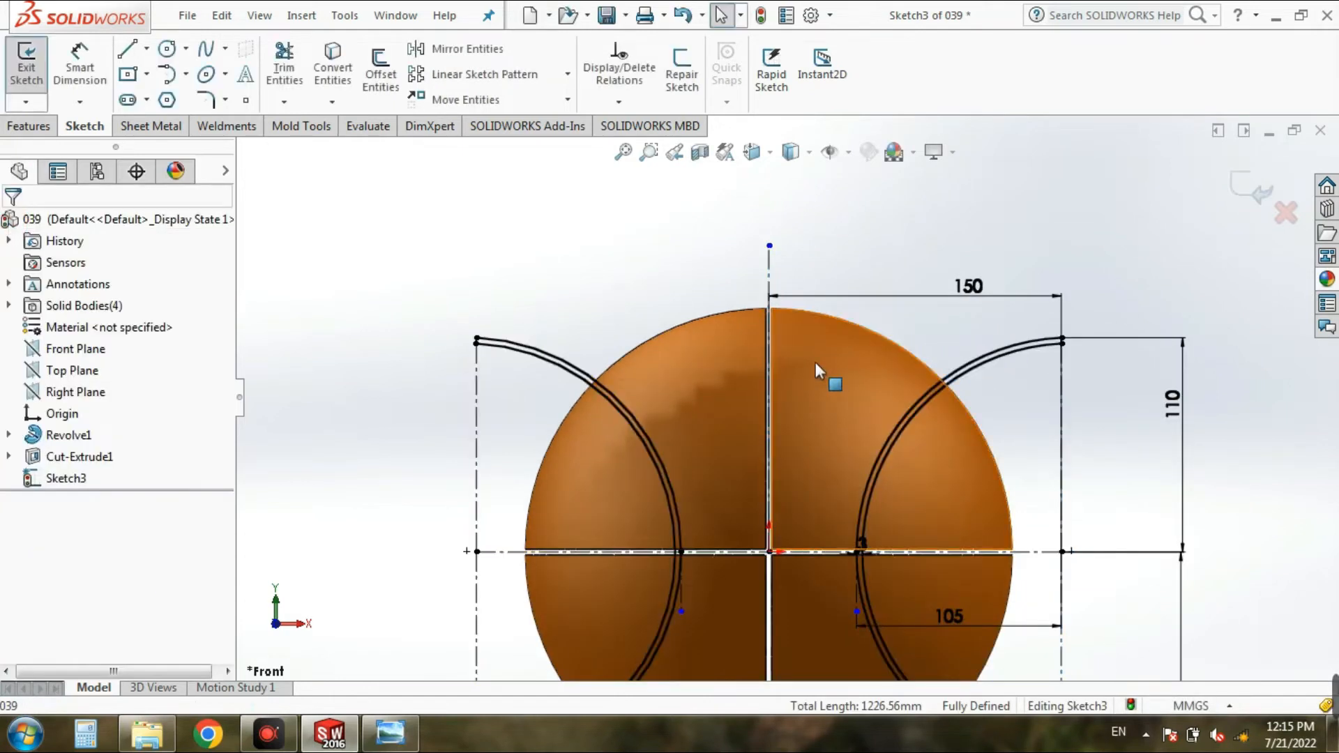
{"action": "scroll", "coordinate": [815, 361], "scroll_direction": "up", "scroll_amount": 4}
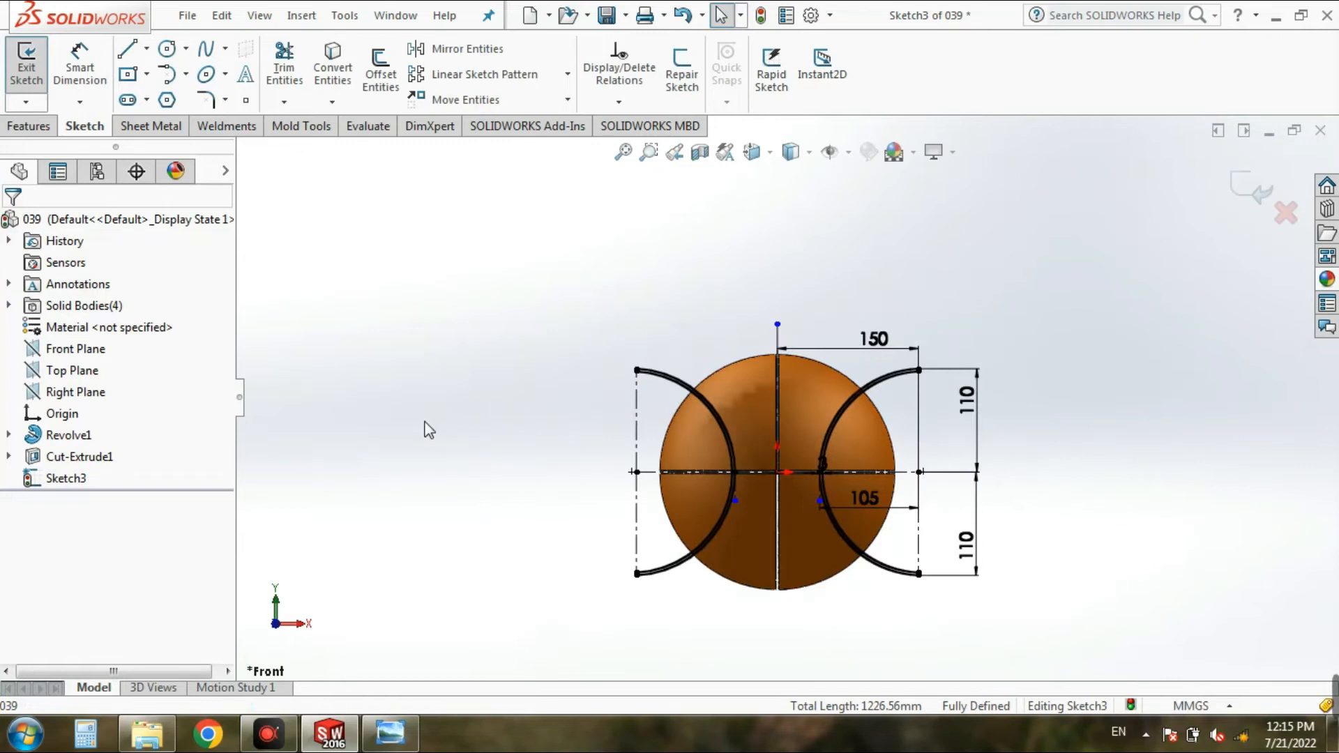
Step: Start an extruded cut from the mirrored arc groove sketch with a Through All end condition
{"action": "left_click", "coordinate": [27, 66]}
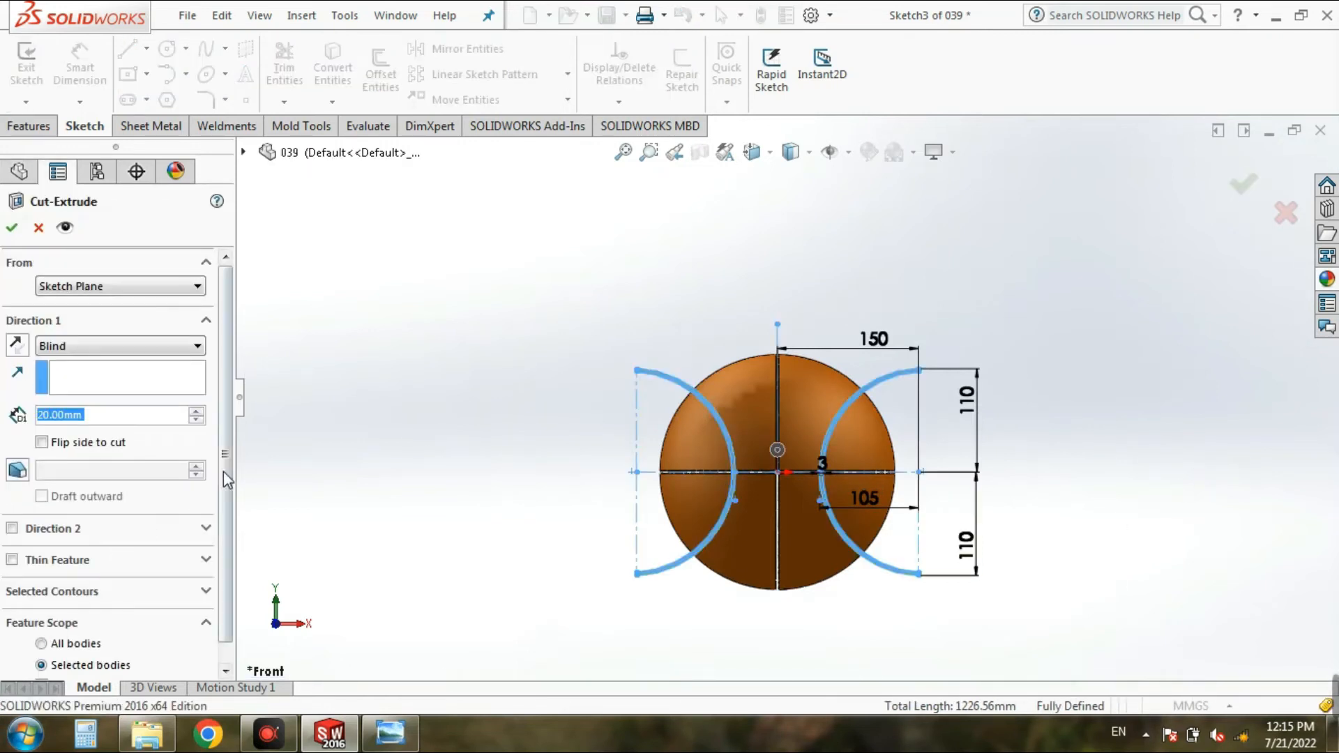
{"action": "left_click", "coordinate": [179, 348]}
{"action": "left_click", "coordinate": [150, 377]}
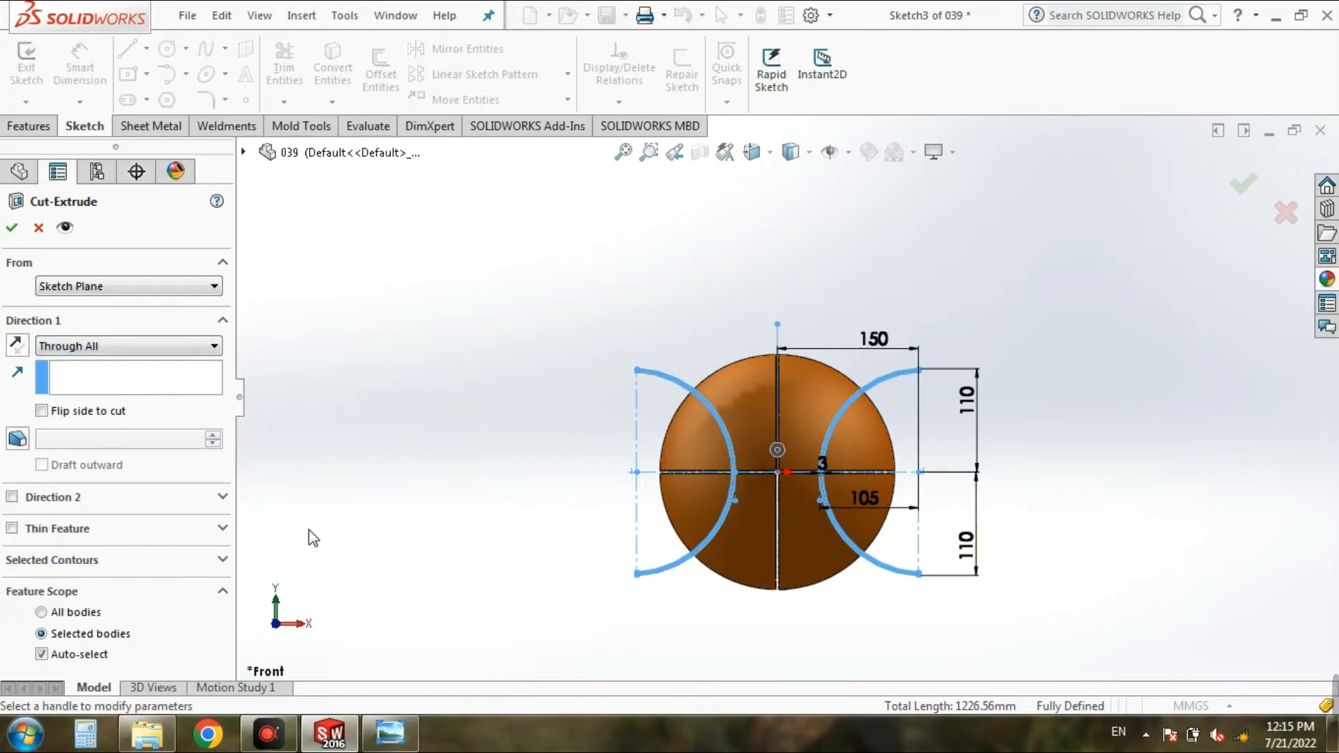
Step: Replace the whole sketch in the cut's selected contours with the two closed arc groove regions
{"action": "left_click", "coordinate": [222, 319]}
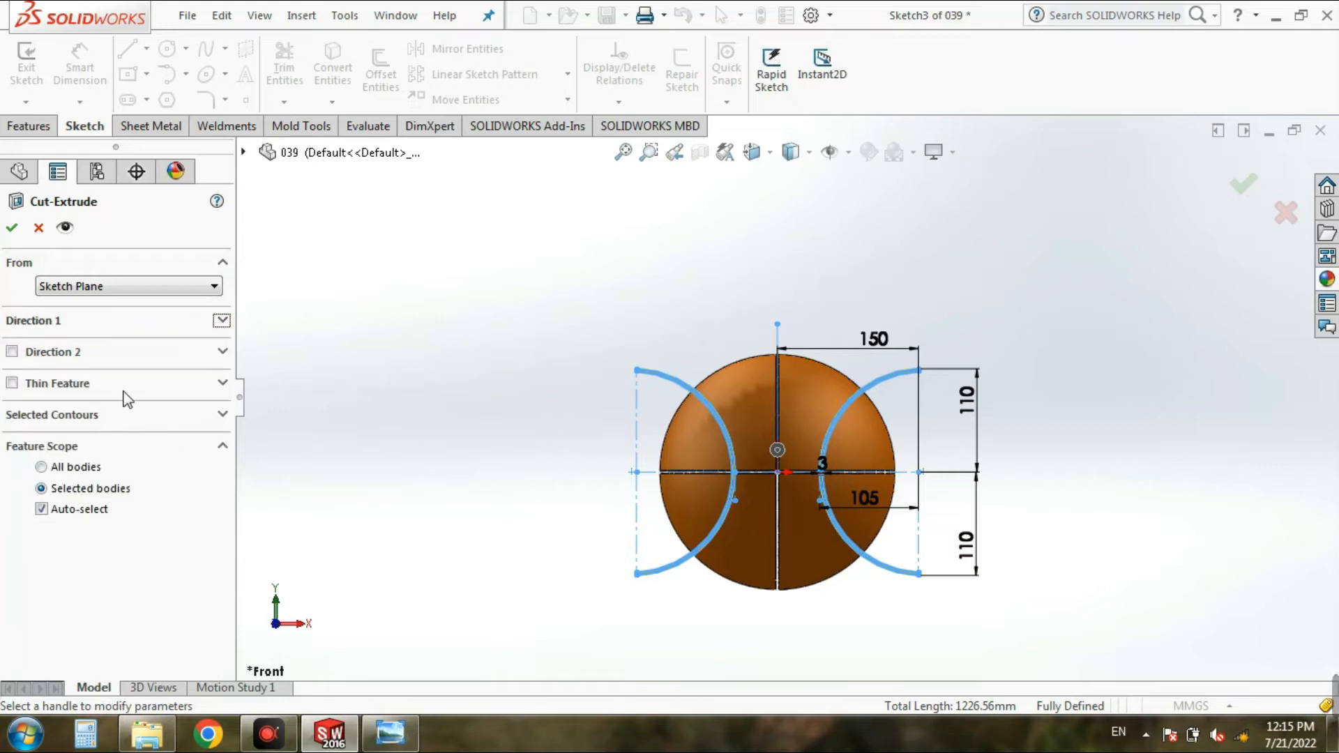
{"action": "left_click", "coordinate": [222, 414]}
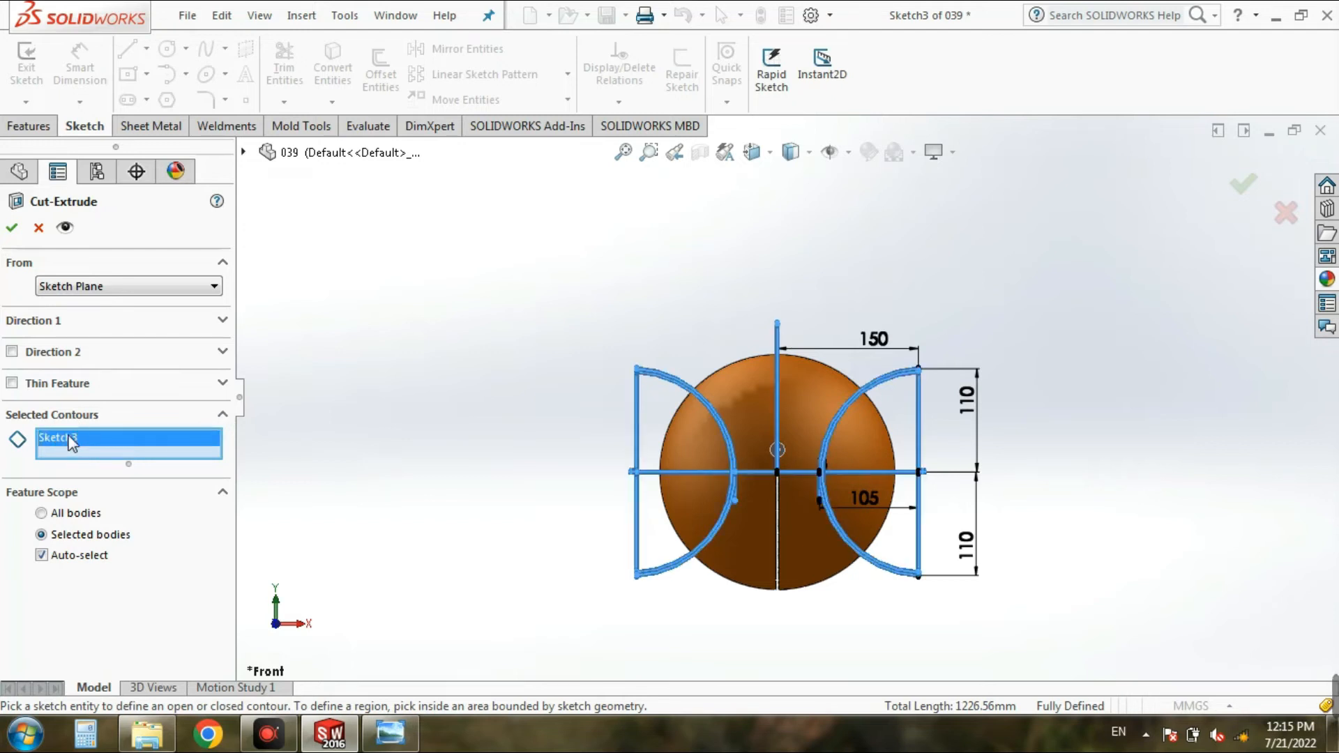
{"action": "key", "text": "Delete"}
{"action": "scroll", "coordinate": [1148, 523], "scroll_direction": "down", "scroll_amount": 4}
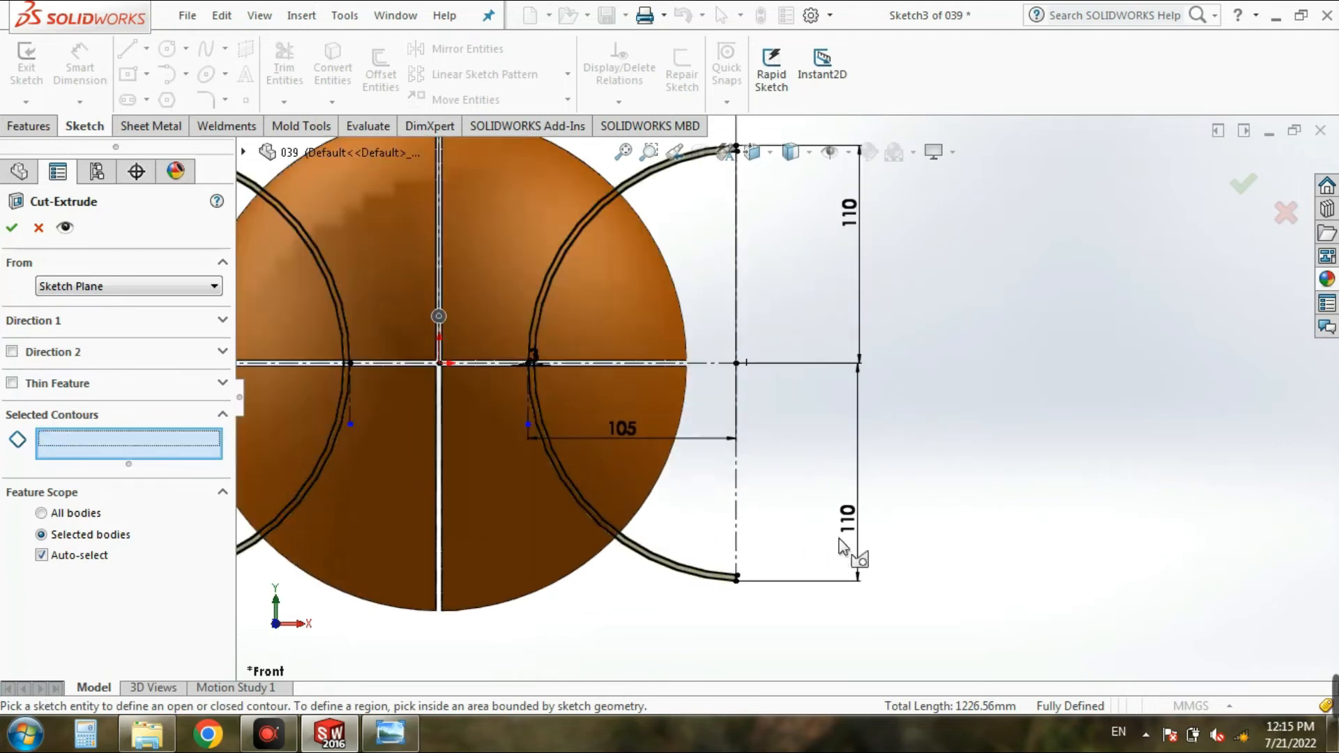
{"action": "scroll", "coordinate": [840, 546], "scroll_direction": "down", "scroll_amount": 6}
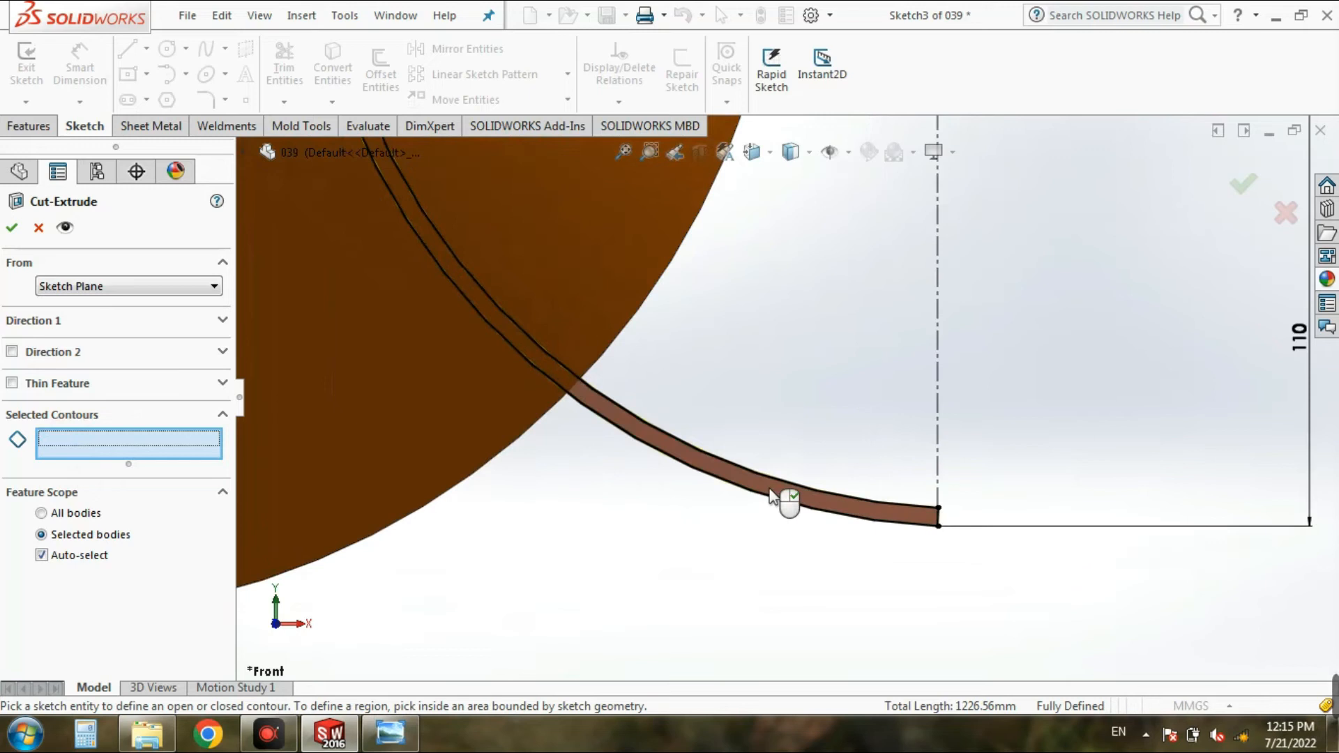
{"action": "left_click", "coordinate": [775, 497]}
{"action": "scroll", "coordinate": [547, 628], "scroll_direction": "up", "scroll_amount": 5}
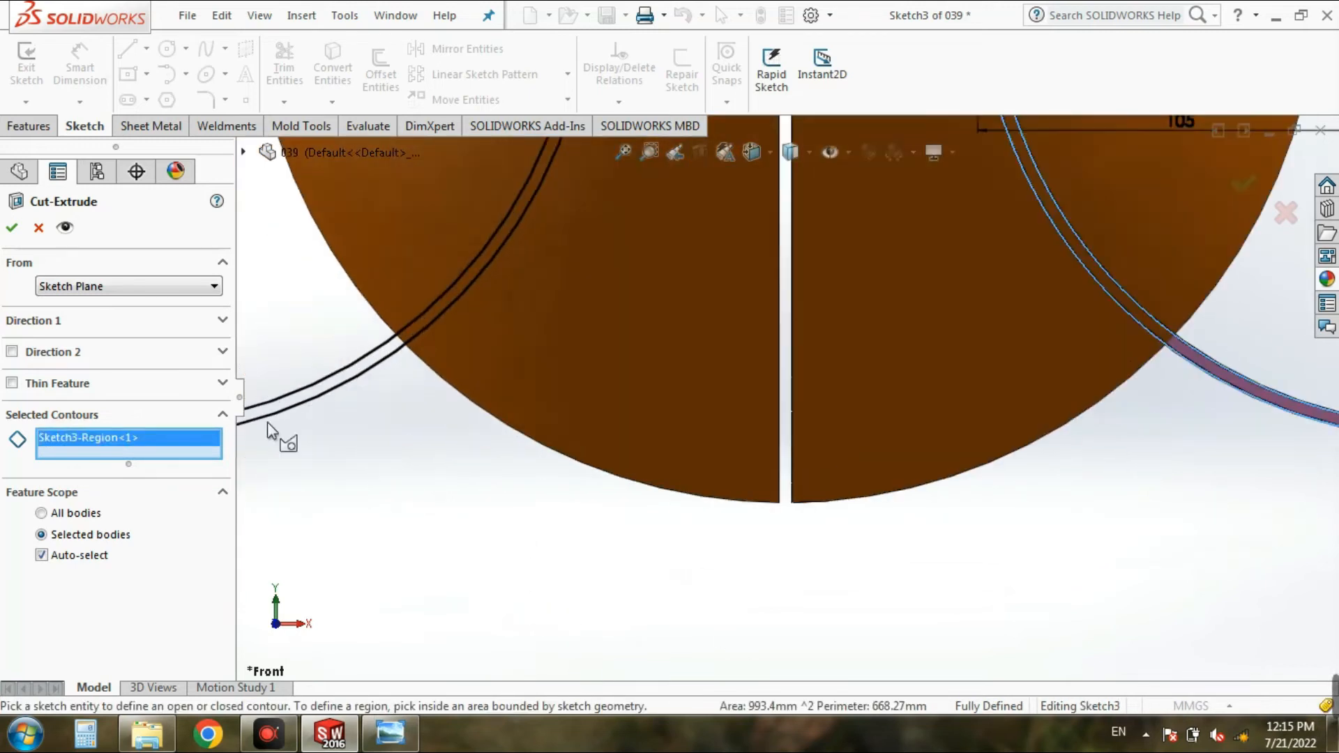
{"action": "scroll", "coordinate": [370, 439], "scroll_direction": "down", "scroll_amount": 2}
{"action": "left_click", "coordinate": [371, 397]}
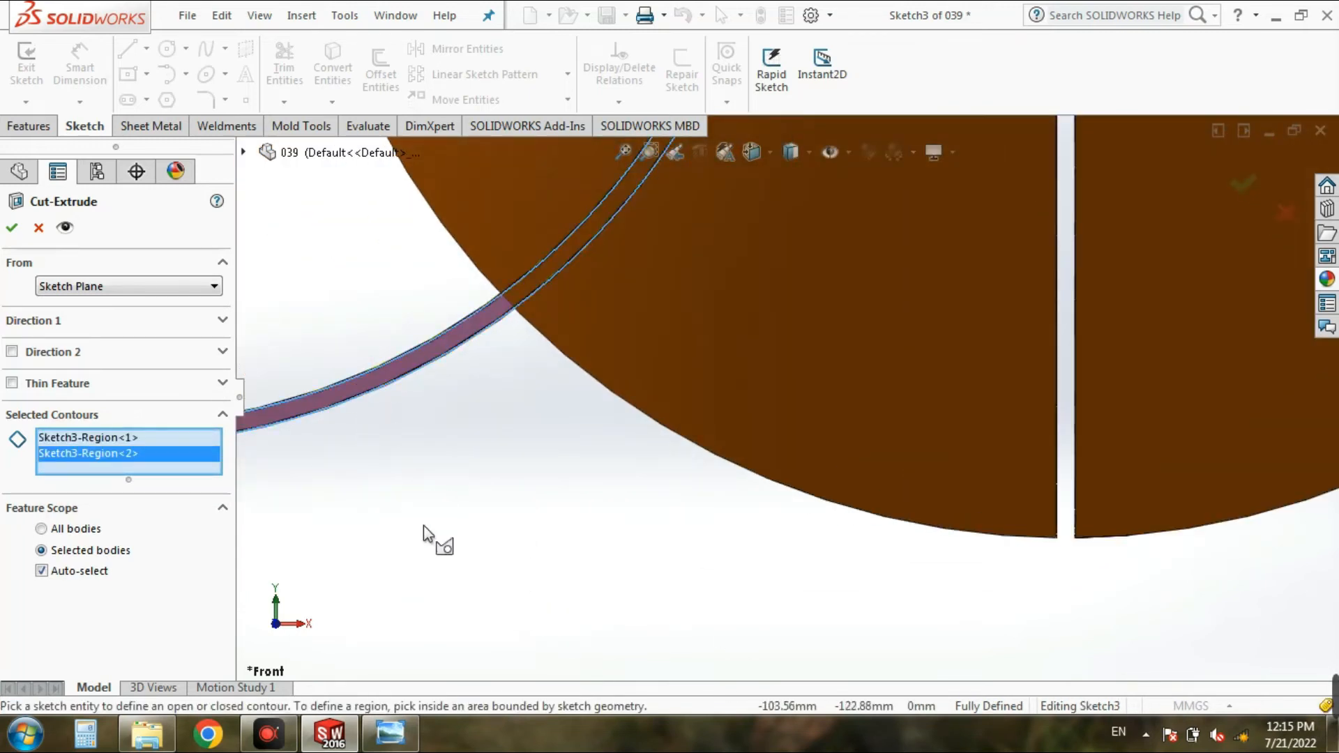
{"action": "scroll", "coordinate": [424, 525], "scroll_direction": "up", "scroll_amount": 6}
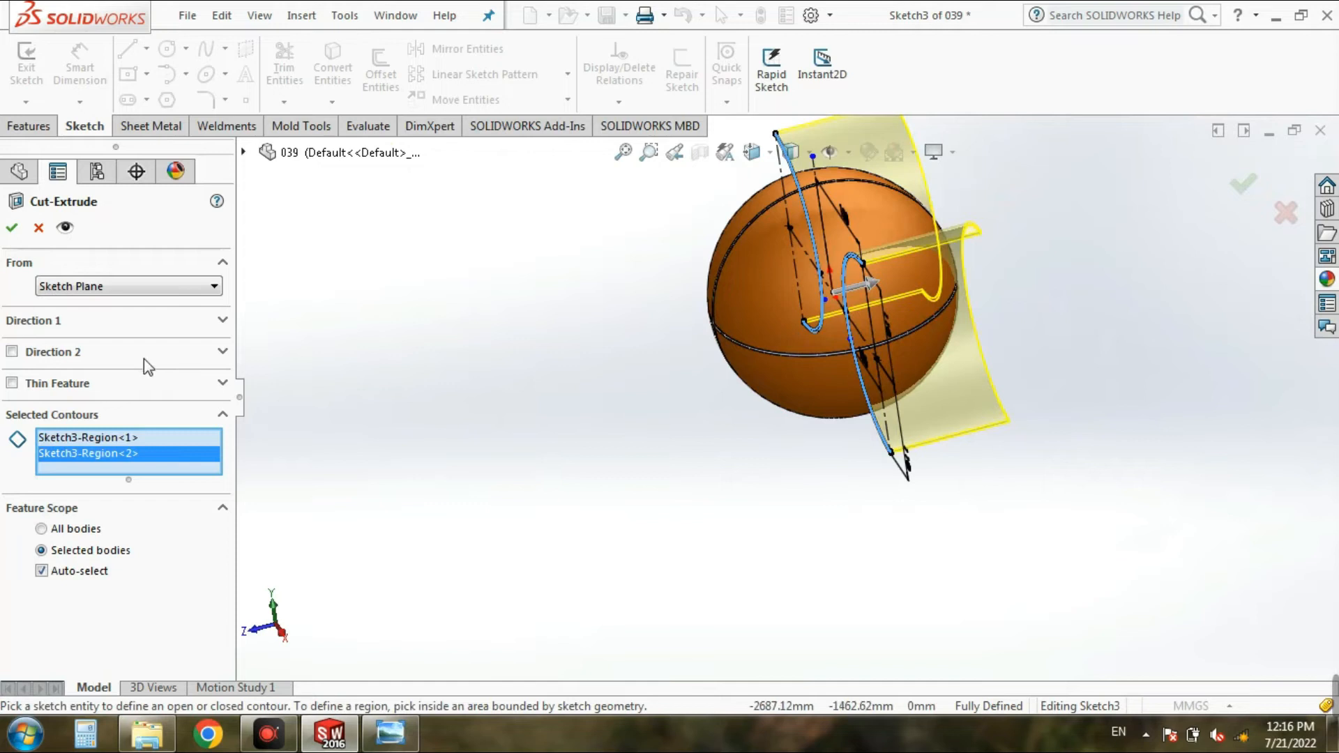
Step: Reverse the cut direction toward the front of the ball and finish the extruded cut
{"action": "left_click", "coordinate": [222, 321]}
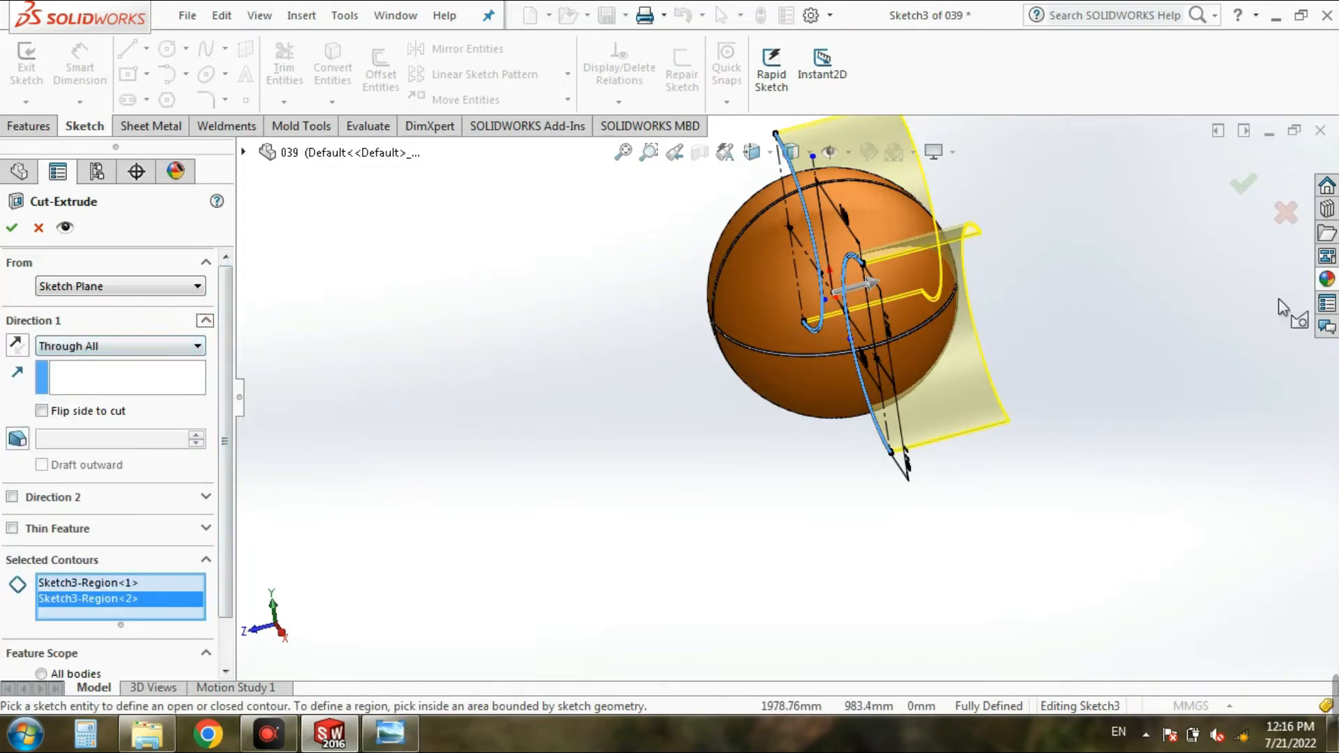
{"action": "left_click", "coordinate": [17, 344]}
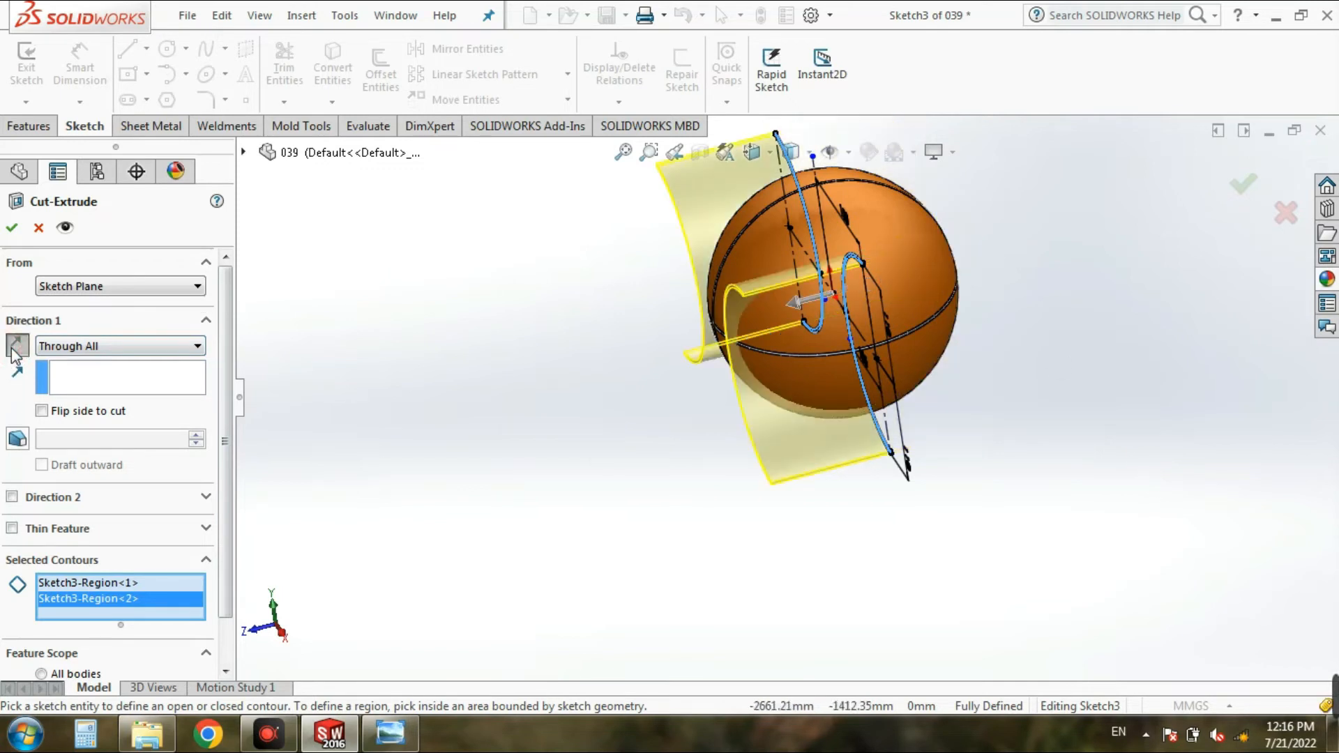
{"action": "left_click", "coordinate": [13, 228]}
{"action": "left_click", "coordinate": [334, 393]}
Step: Examine the curved grooves and their ends on the ball from several sides
{"action": "scroll", "coordinate": [631, 461], "scroll_direction": "up", "scroll_amount": 2}
{"action": "middle_click_drag", "start_coordinate": [632, 459], "coordinate": [855, 428]}
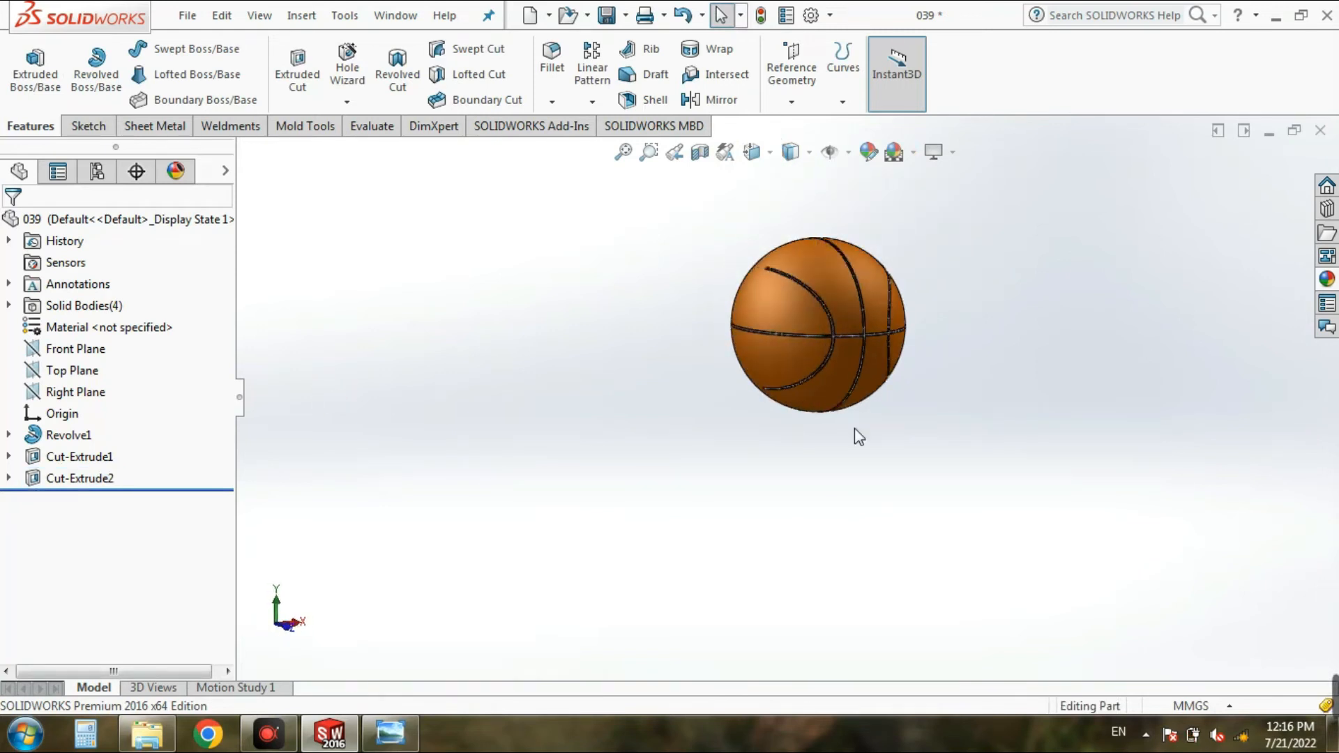
{"action": "scroll", "coordinate": [784, 278], "scroll_direction": "down", "scroll_amount": 8}
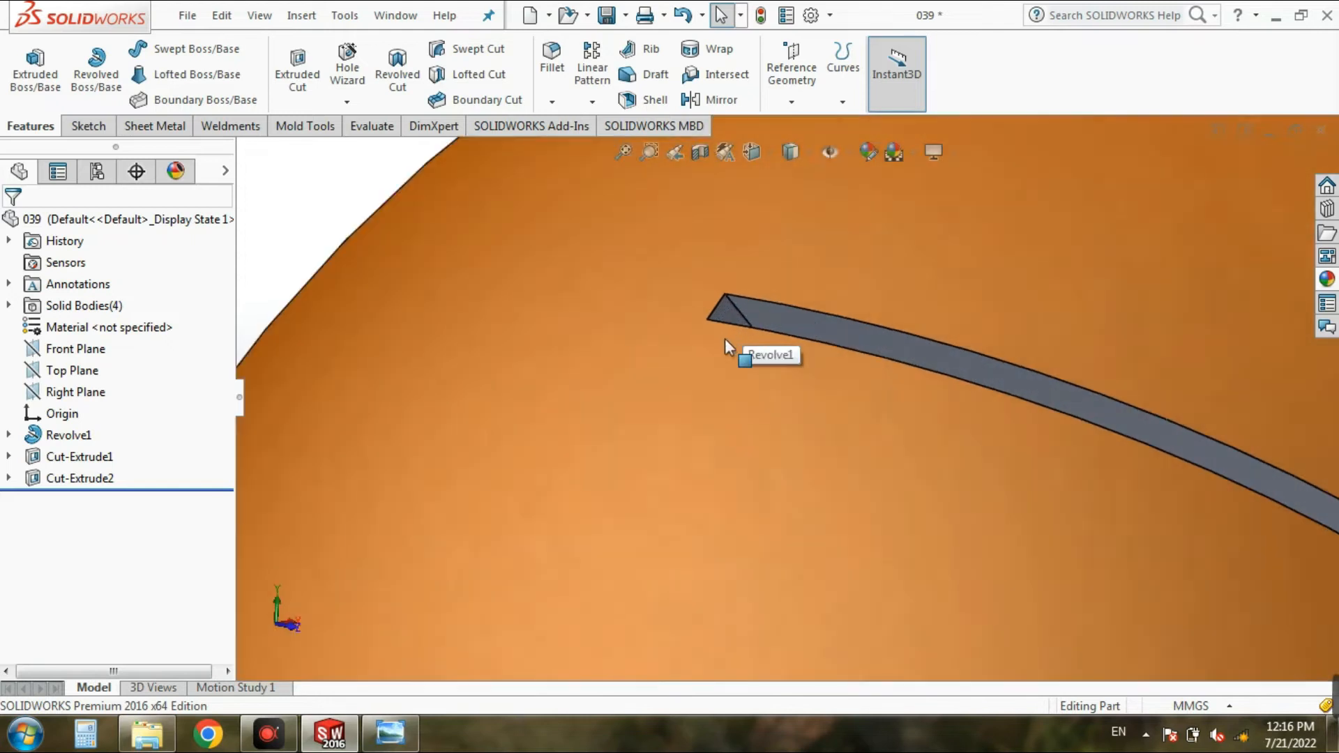
{"action": "scroll", "coordinate": [725, 337], "scroll_direction": "up", "scroll_amount": 6}
{"action": "scroll", "coordinate": [725, 337], "scroll_direction": "up", "scroll_amount": 4}
{"action": "middle_click_drag", "start_coordinate": [690, 452], "coordinate": [689, 452]}
{"action": "key", "text": "Right"}
{"action": "key", "text": "Right"}
{"action": "key", "text": "Right"}
{"action": "key", "text": "Right"}
{"action": "key", "text": "Right"}
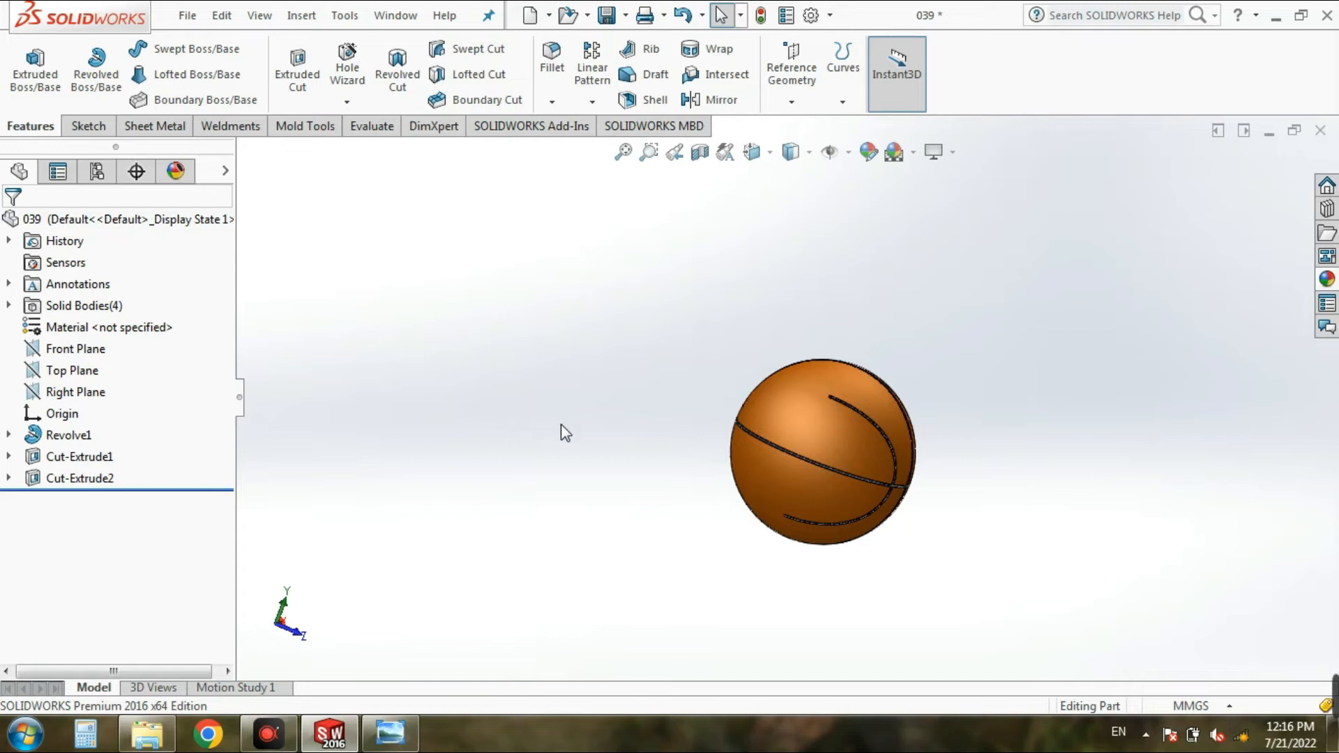
{"action": "key", "text": "ctrl+1"}
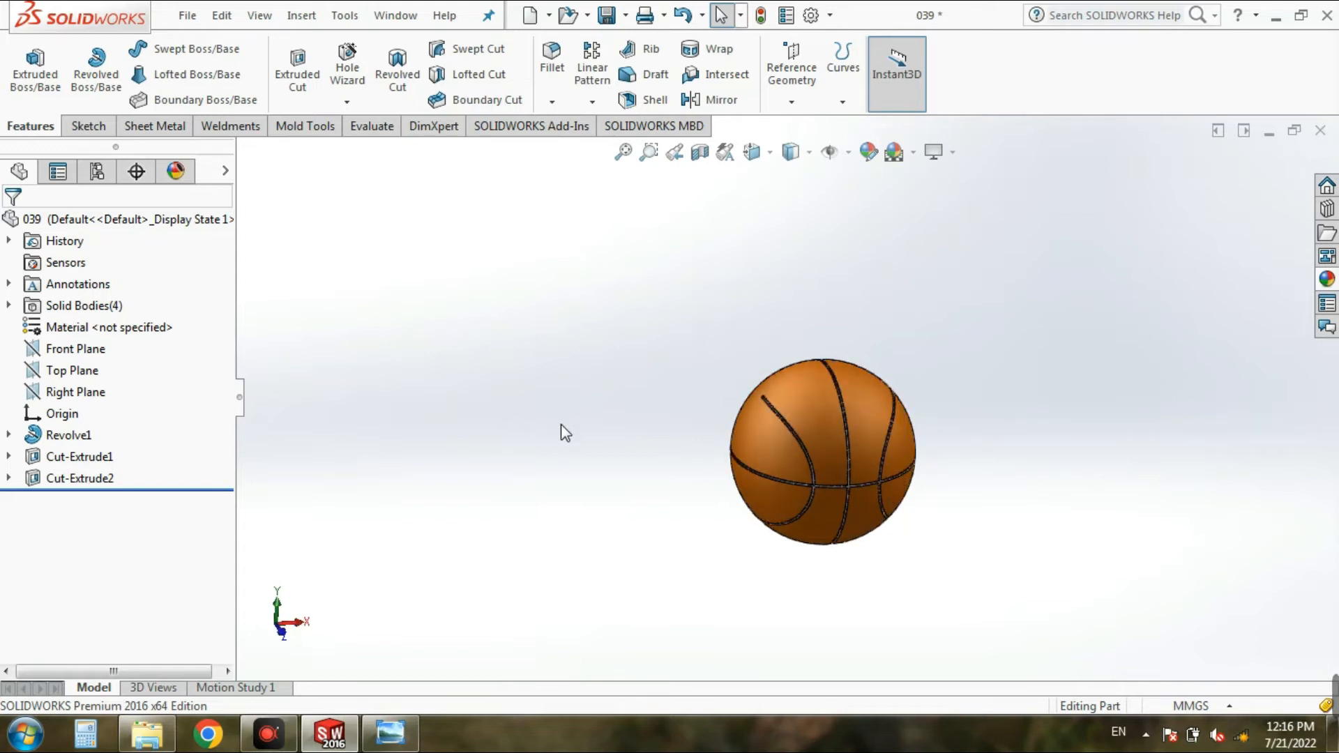
{"action": "key", "text": "ctrl+3"}
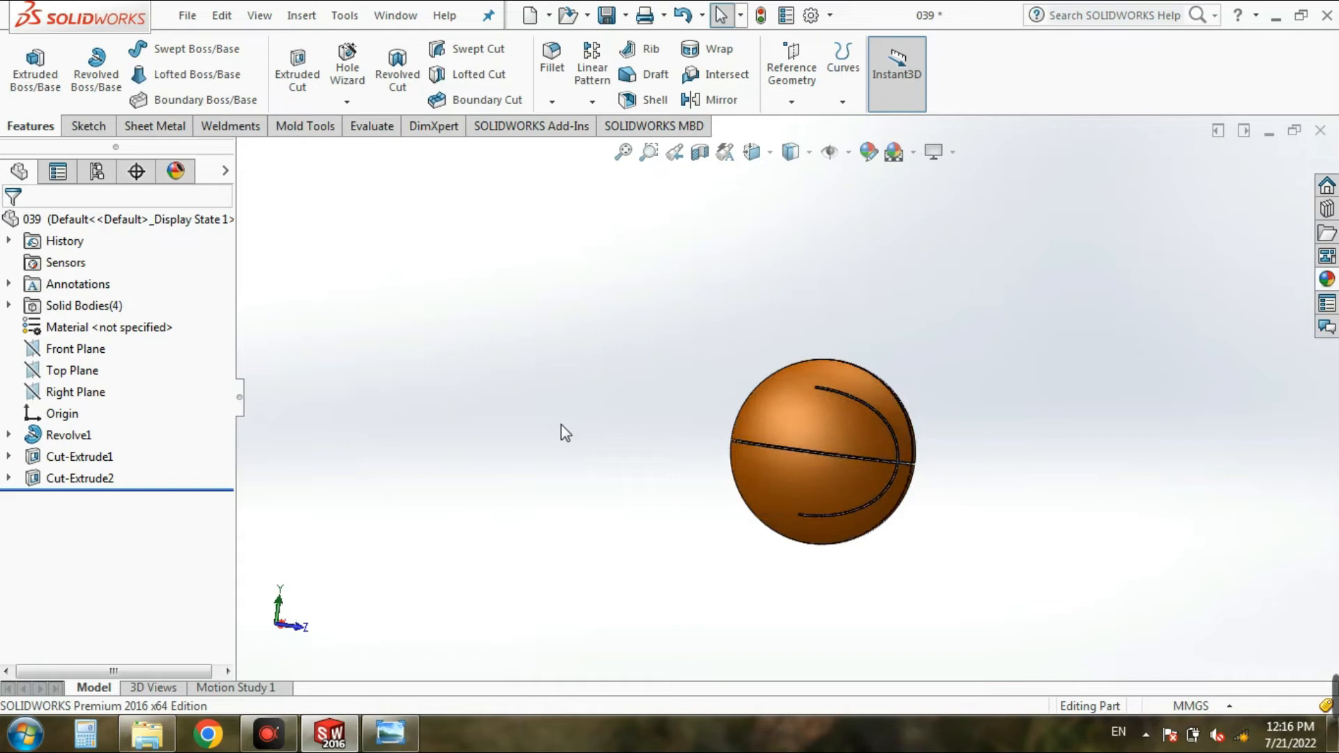
{"action": "key", "text": "ctrl+7"}
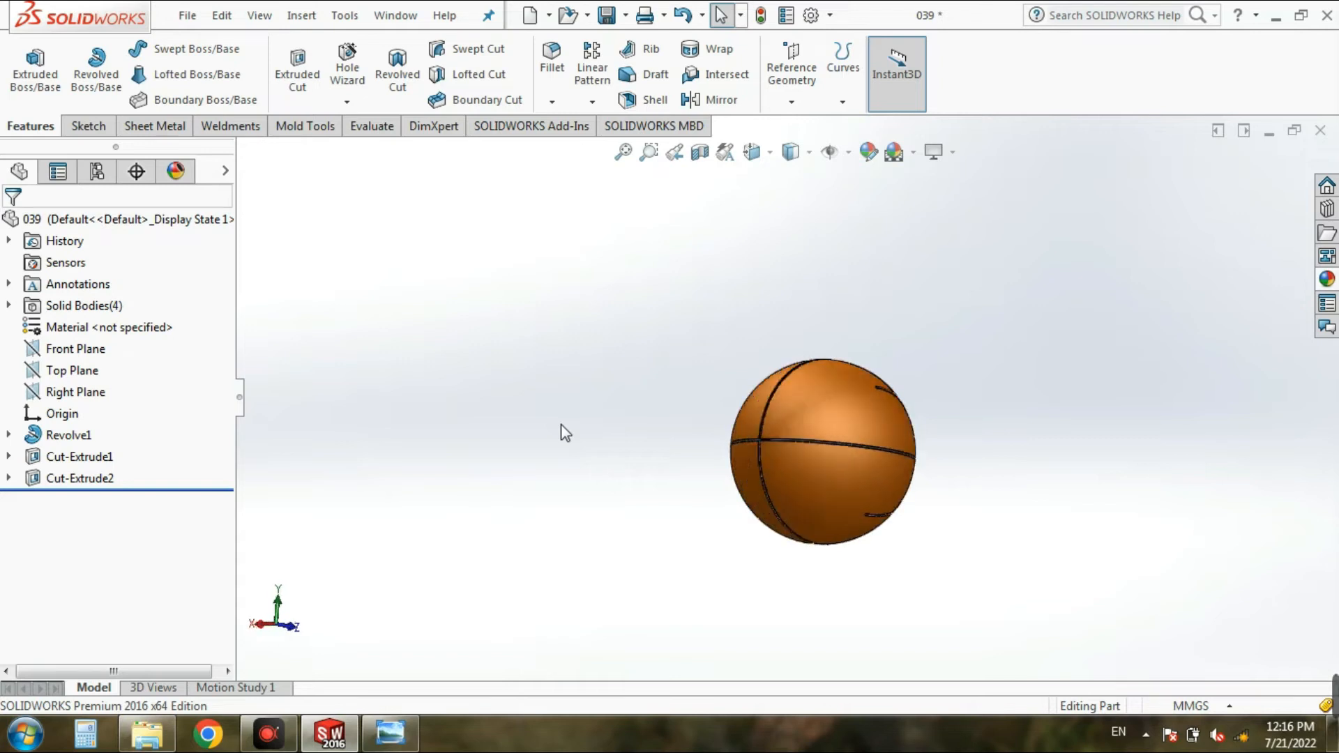
{"action": "key", "text": "ctrl+1"}
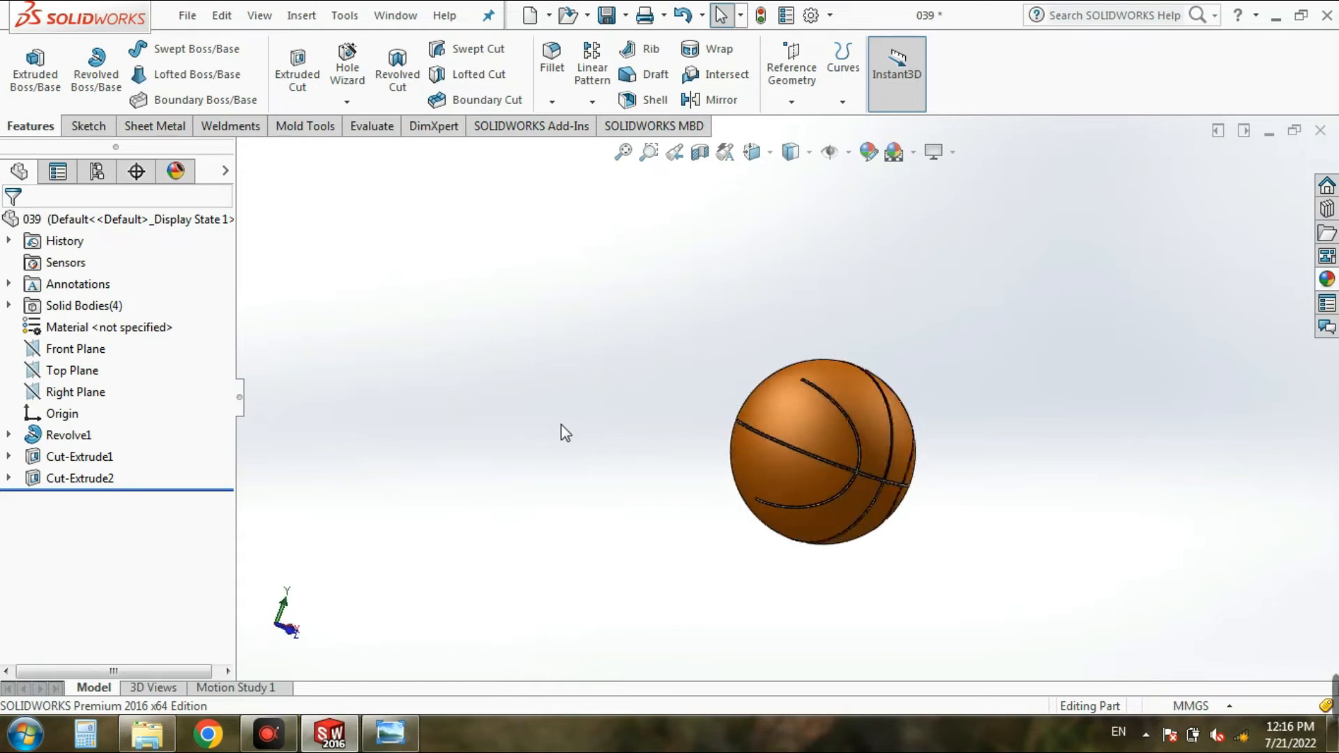
{"action": "key", "text": "ctrl+5"}
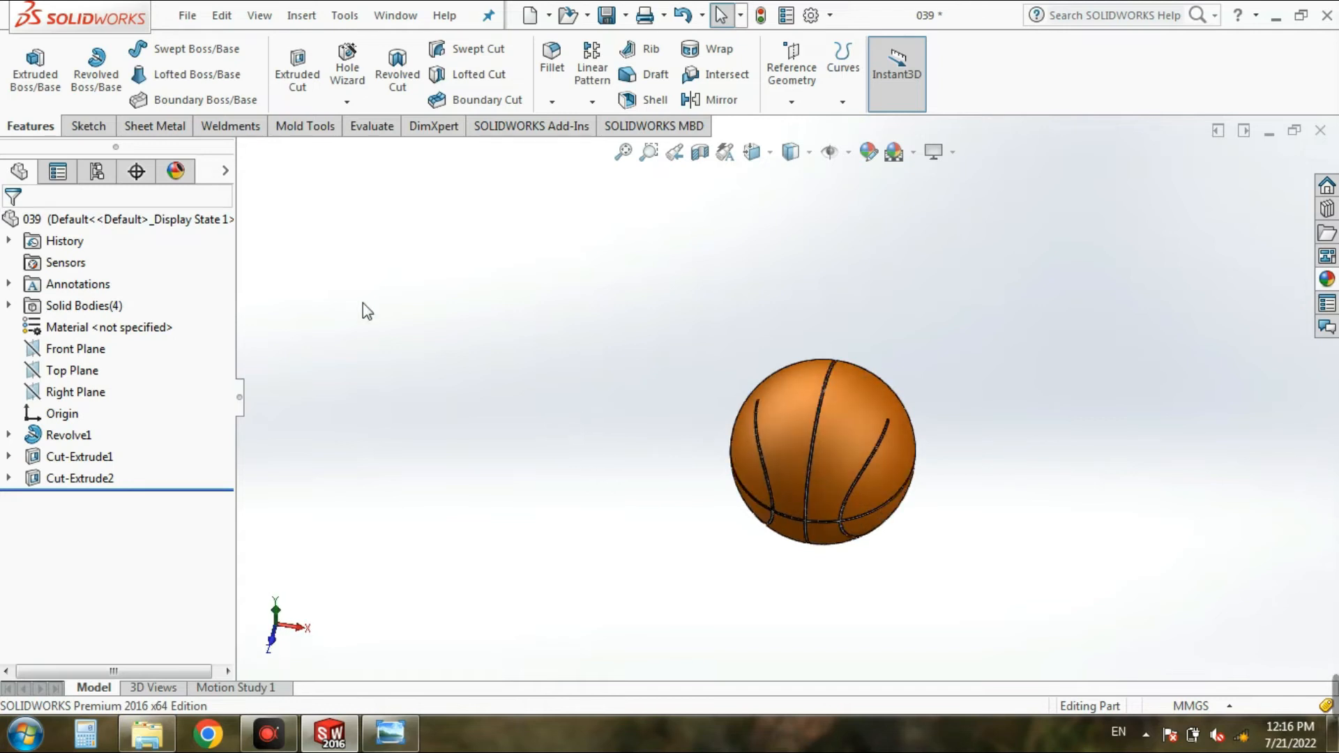
Step: Start another extruded cut with a new sketch on the Front Plane, viewed from the front
{"action": "left_click", "coordinate": [299, 77]}
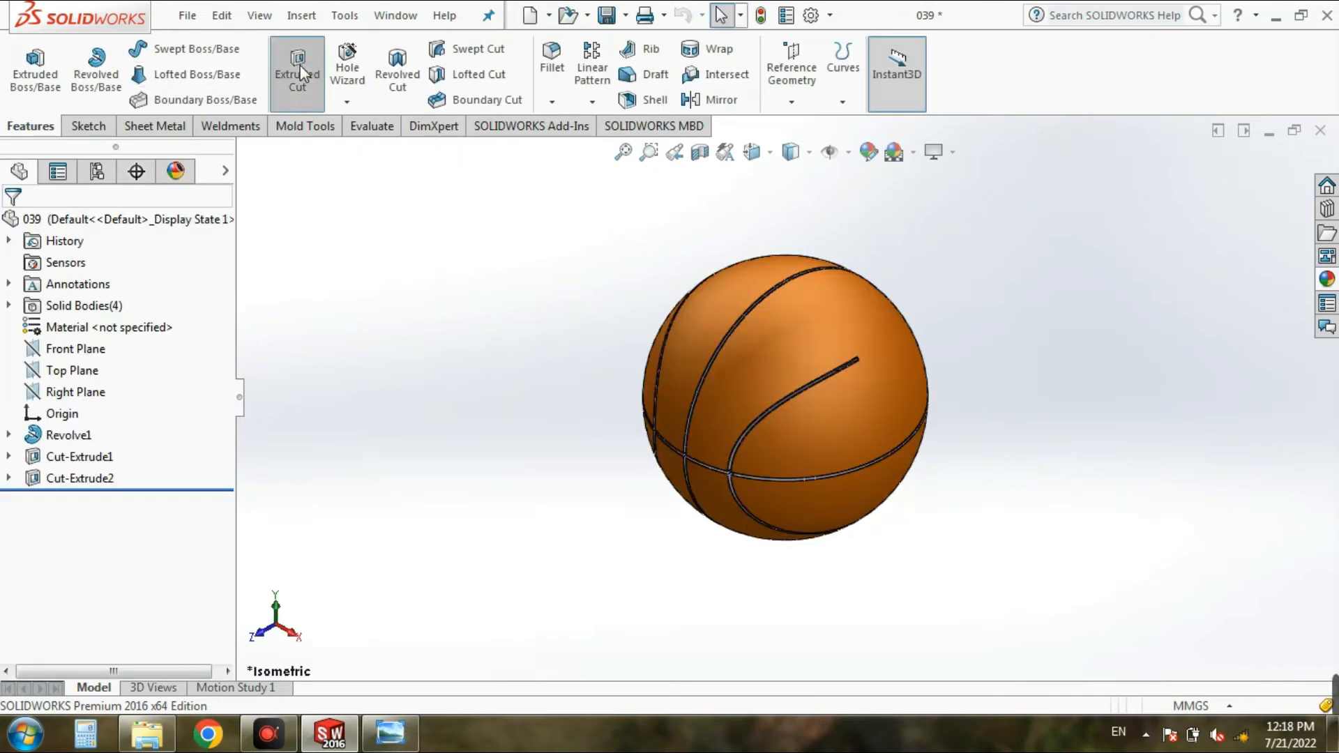
{"action": "left_click", "coordinate": [298, 69]}
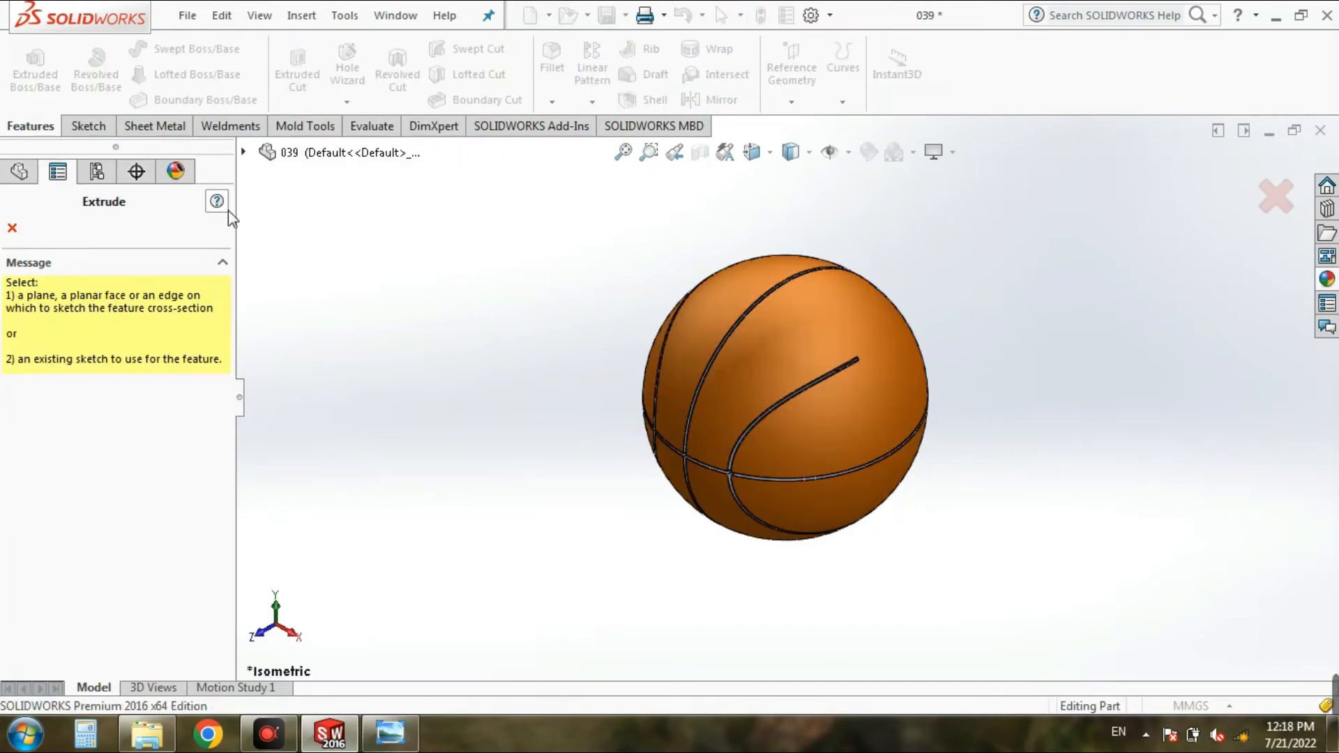
{"action": "left_click", "coordinate": [243, 152]}
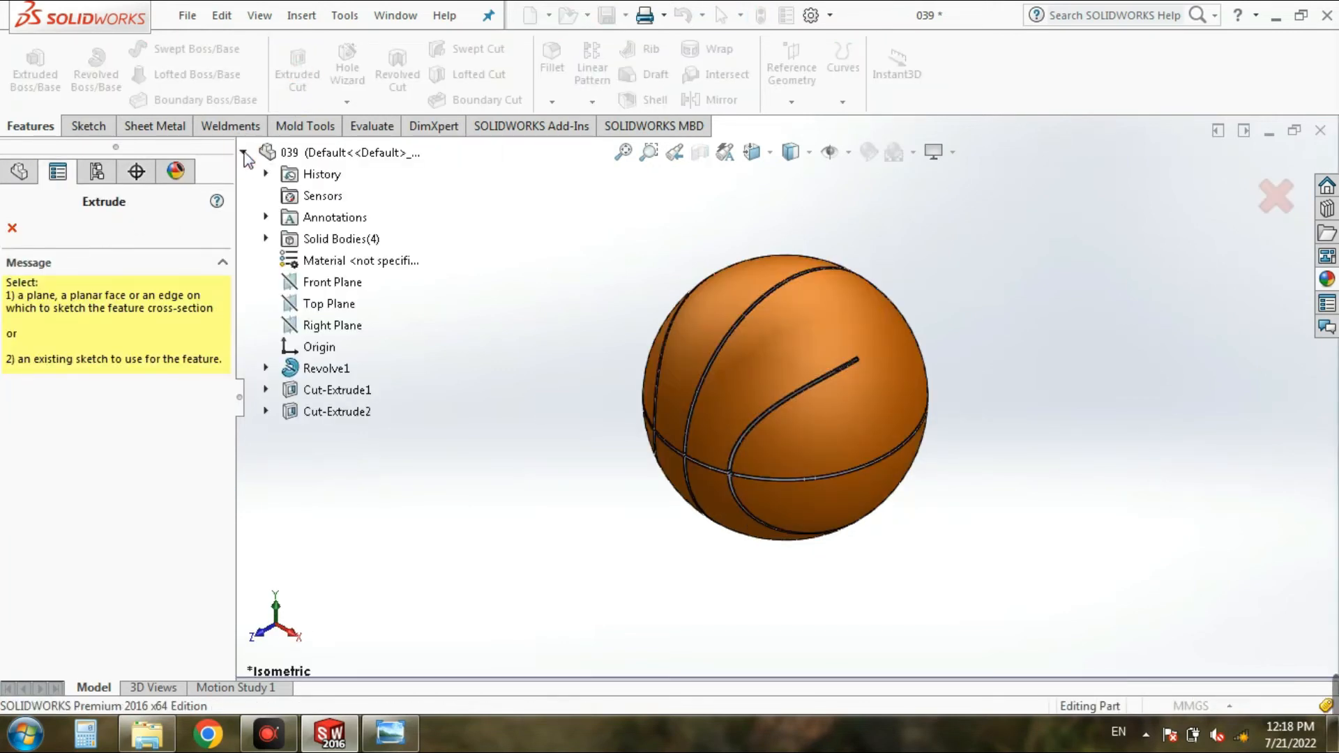
{"action": "left_click", "coordinate": [289, 284]}
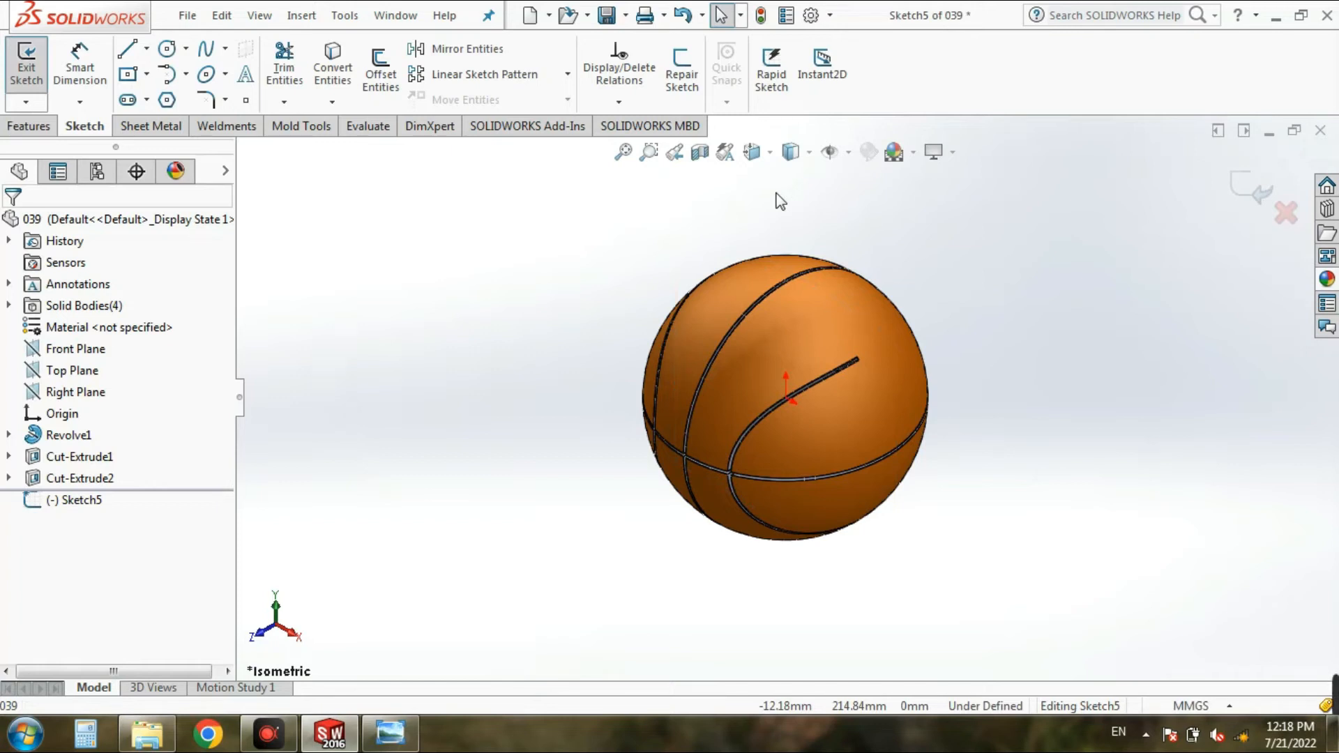
{"action": "left_click", "coordinate": [751, 152]}
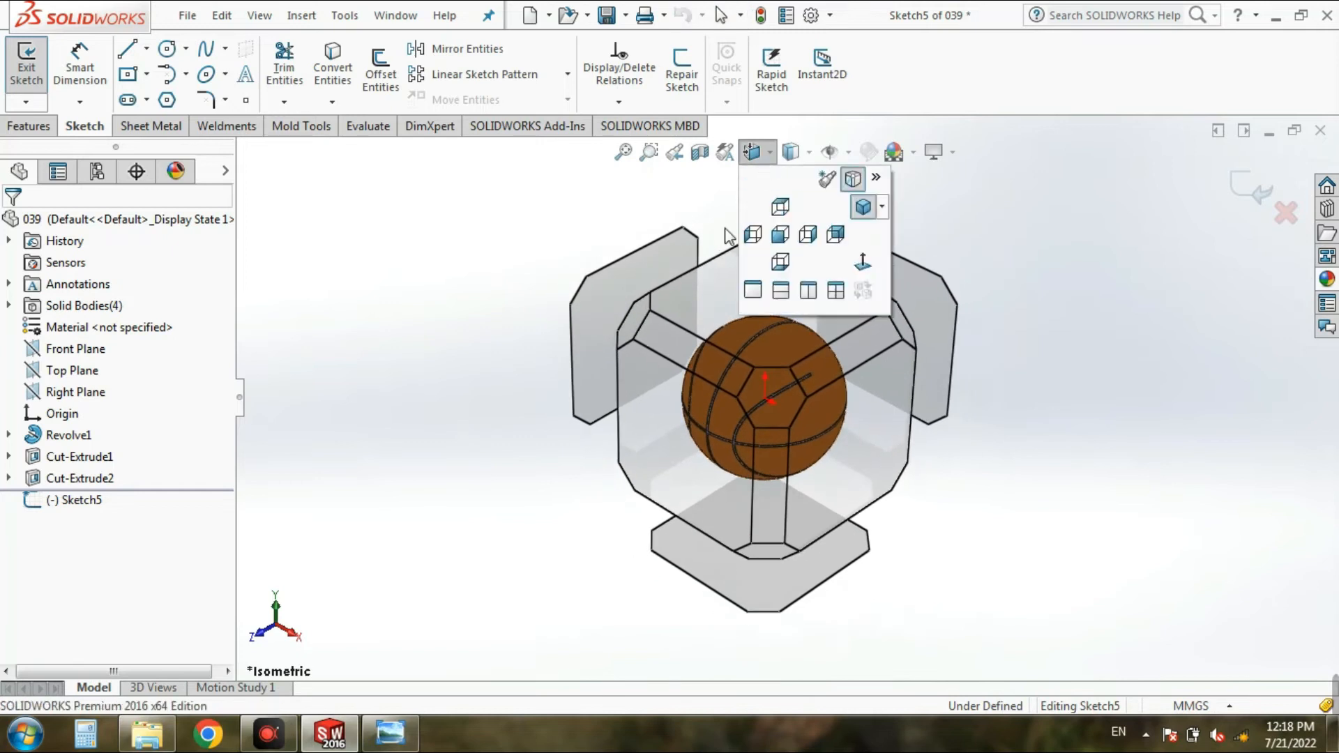
{"action": "left_click", "coordinate": [673, 447]}
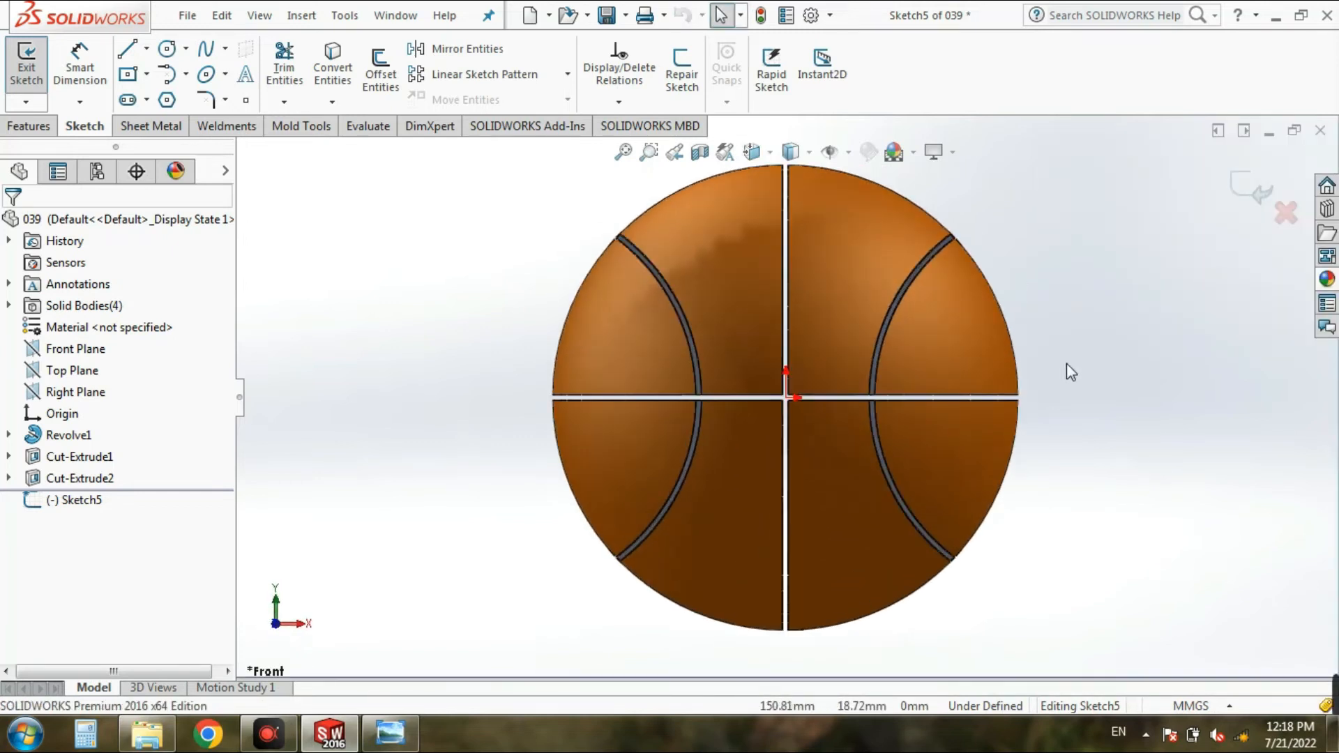
{"action": "scroll", "coordinate": [1074, 358], "scroll_direction": "up", "scroll_amount": 3}
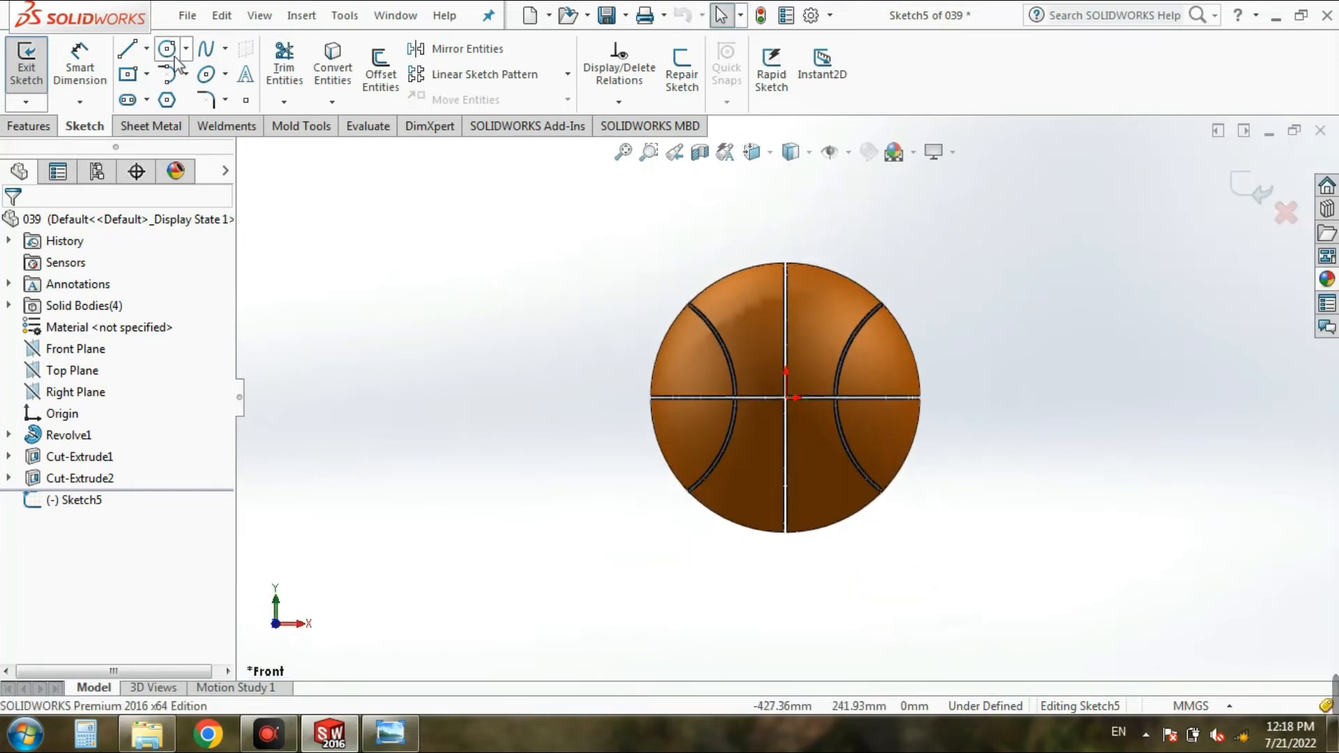
Step: Sketch two centerlines from the origin: one horizontal past the ball's right edge, one vertical about 149 mm long past its top
{"action": "left_click", "coordinate": [146, 48]}
{"action": "left_click", "coordinate": [169, 97]}
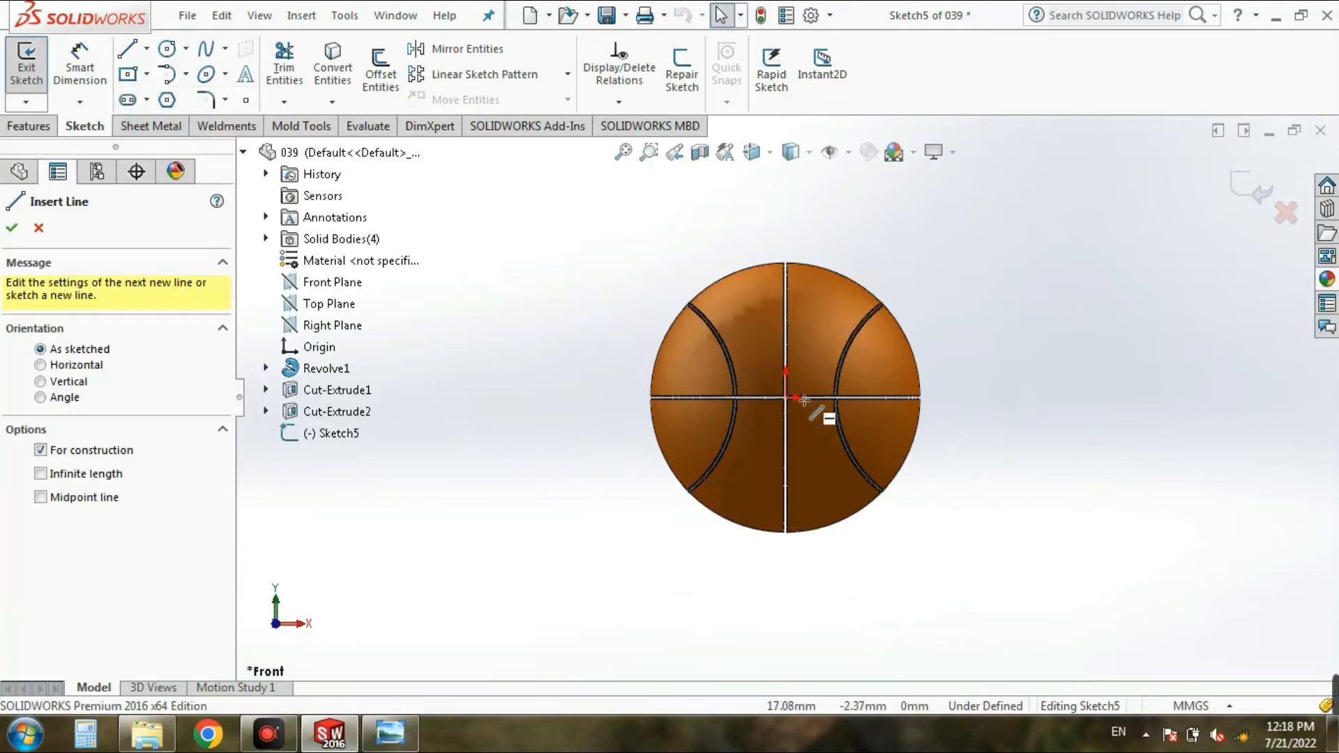
{"action": "scroll", "coordinate": [804, 401], "scroll_direction": "down", "scroll_amount": 4}
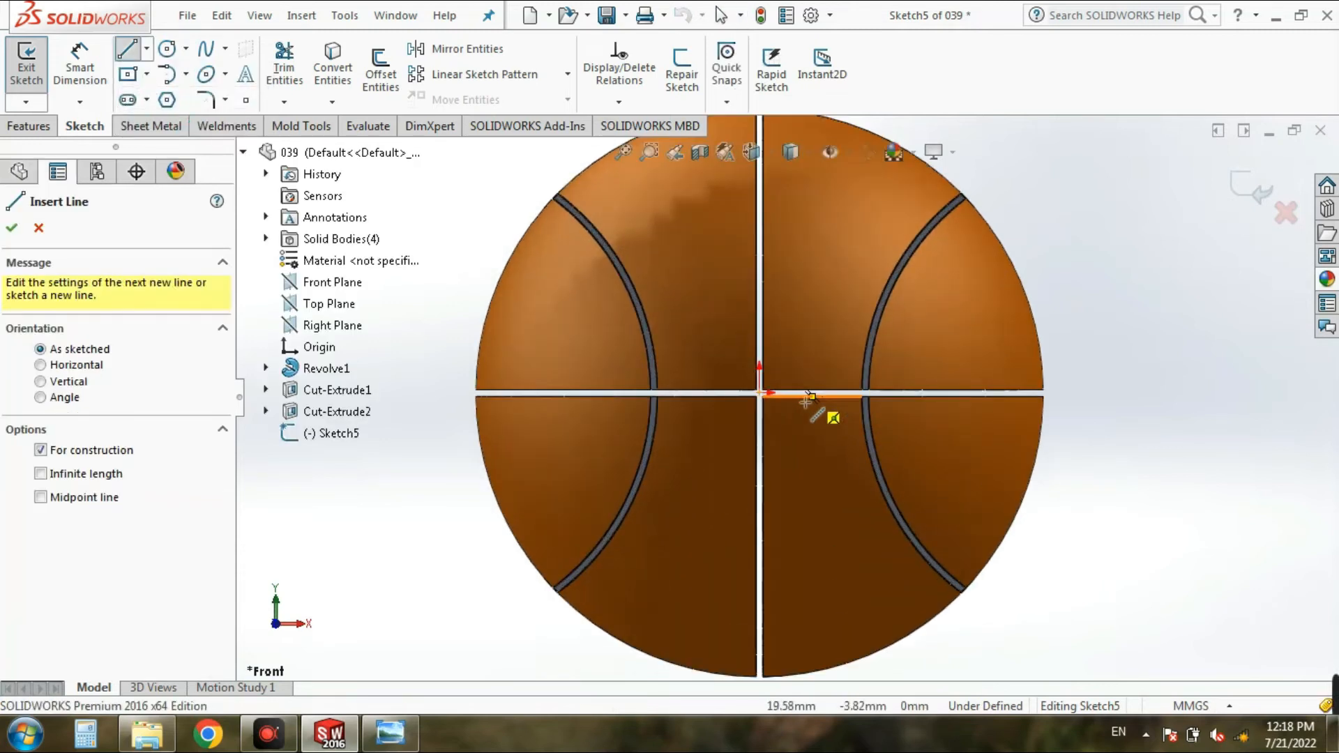
{"action": "left_click", "coordinate": [760, 392]}
{"action": "left_click", "coordinate": [1095, 392]}
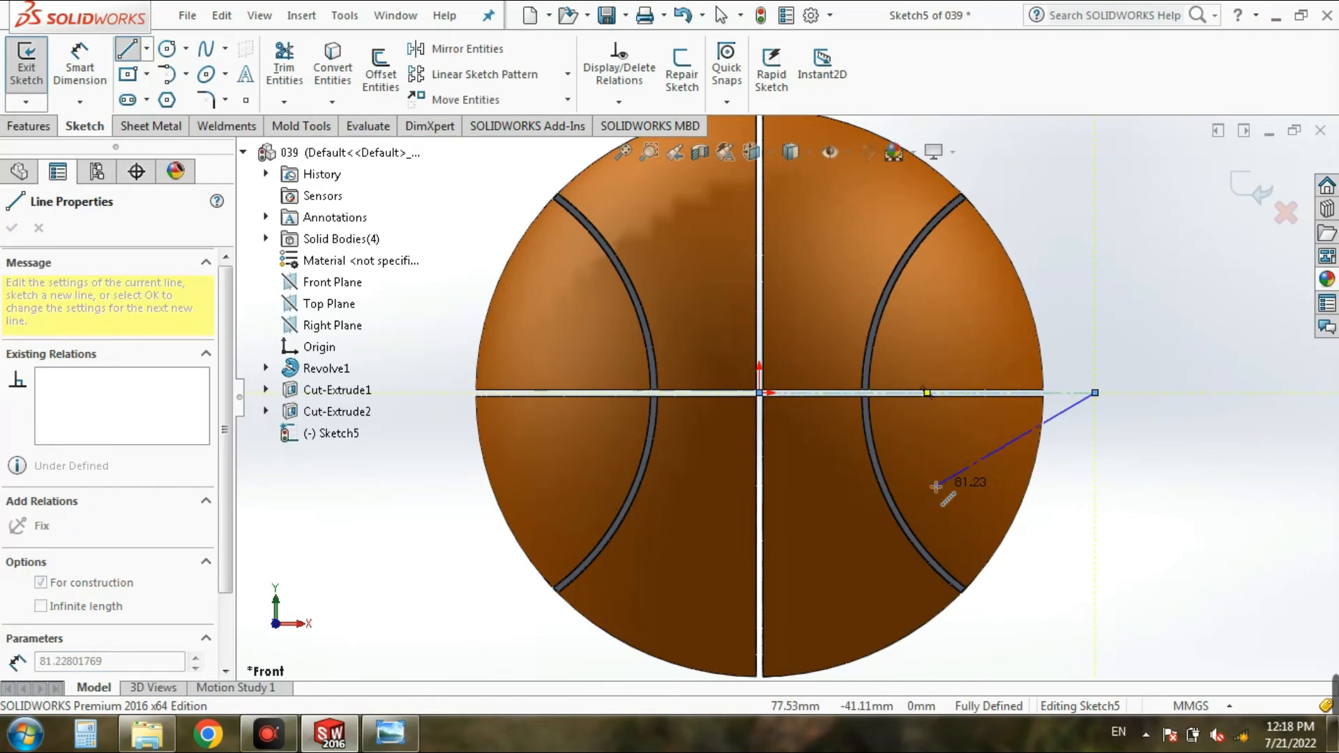
{"action": "key", "text": "Escape"}
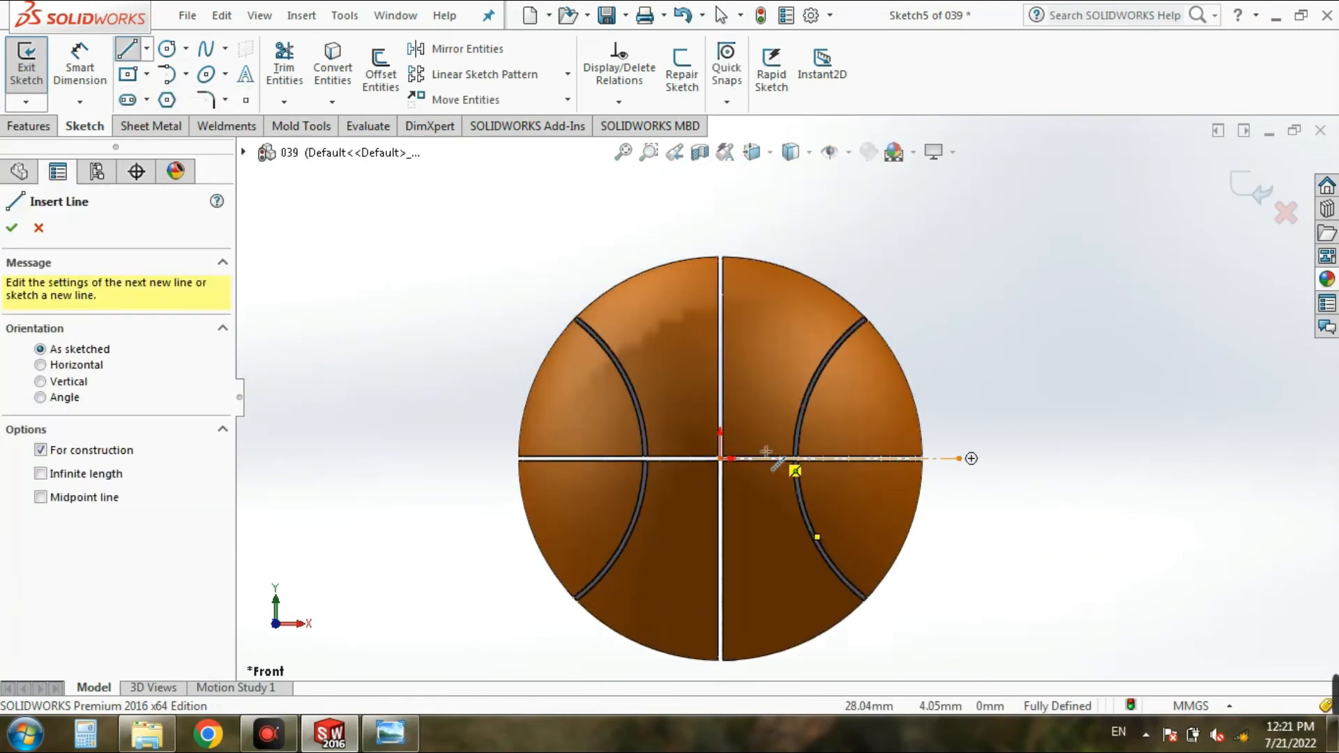
{"action": "left_click", "coordinate": [721, 458]}
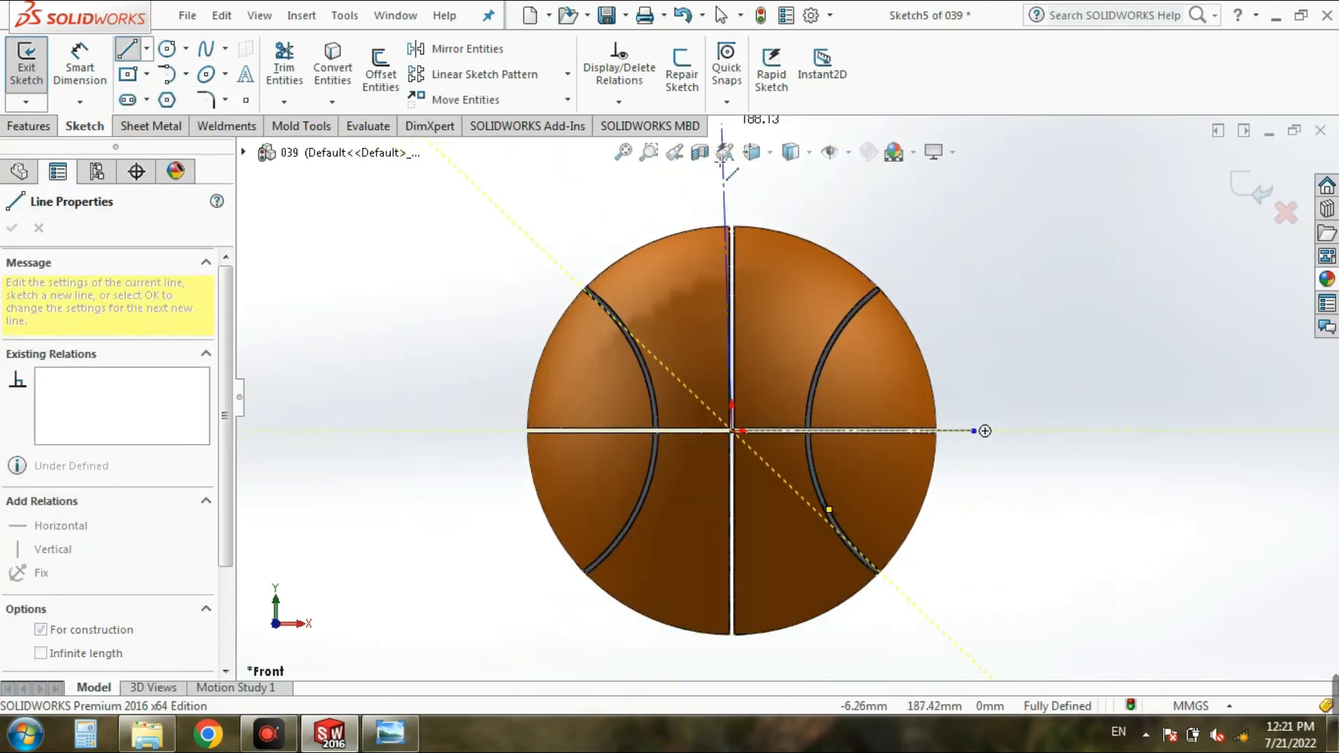
{"action": "left_click", "coordinate": [731, 186]}
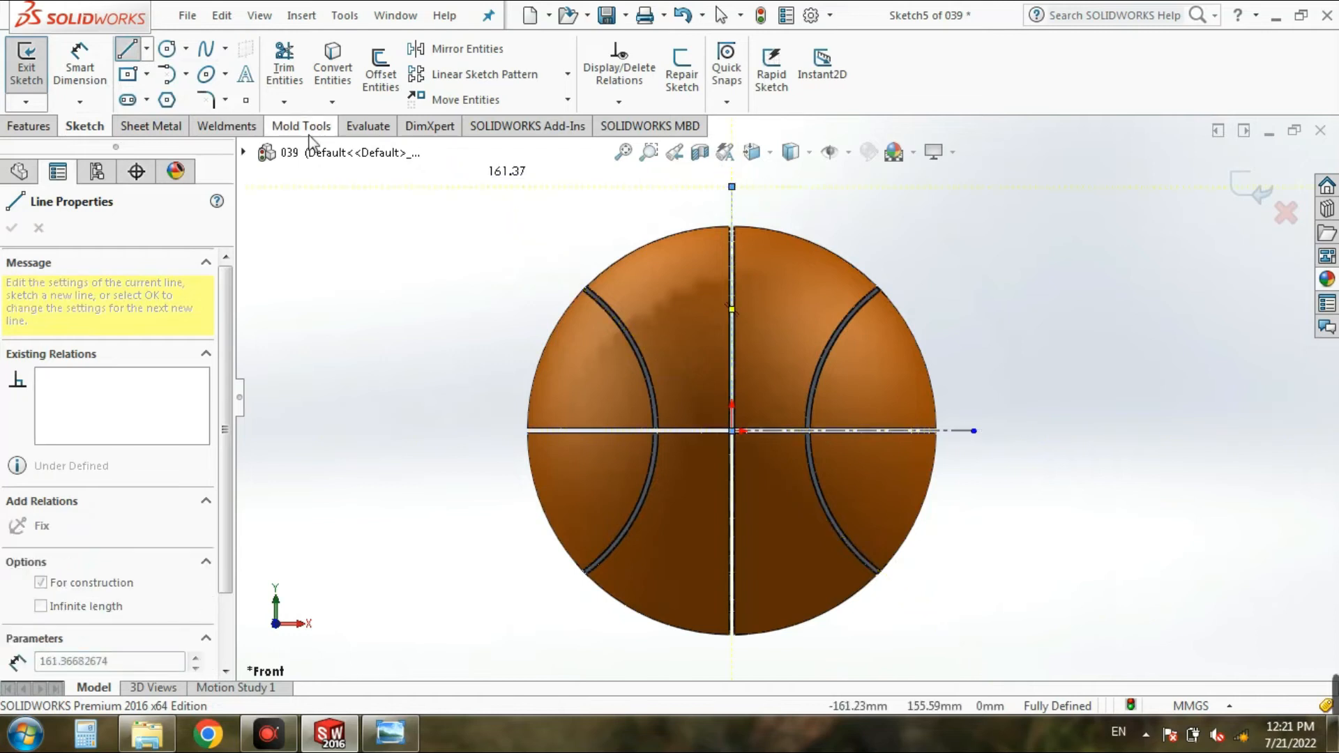
Step: Dimension the vertical centerline's length and set it to 150 mm
{"action": "left_click", "coordinate": [80, 66]}
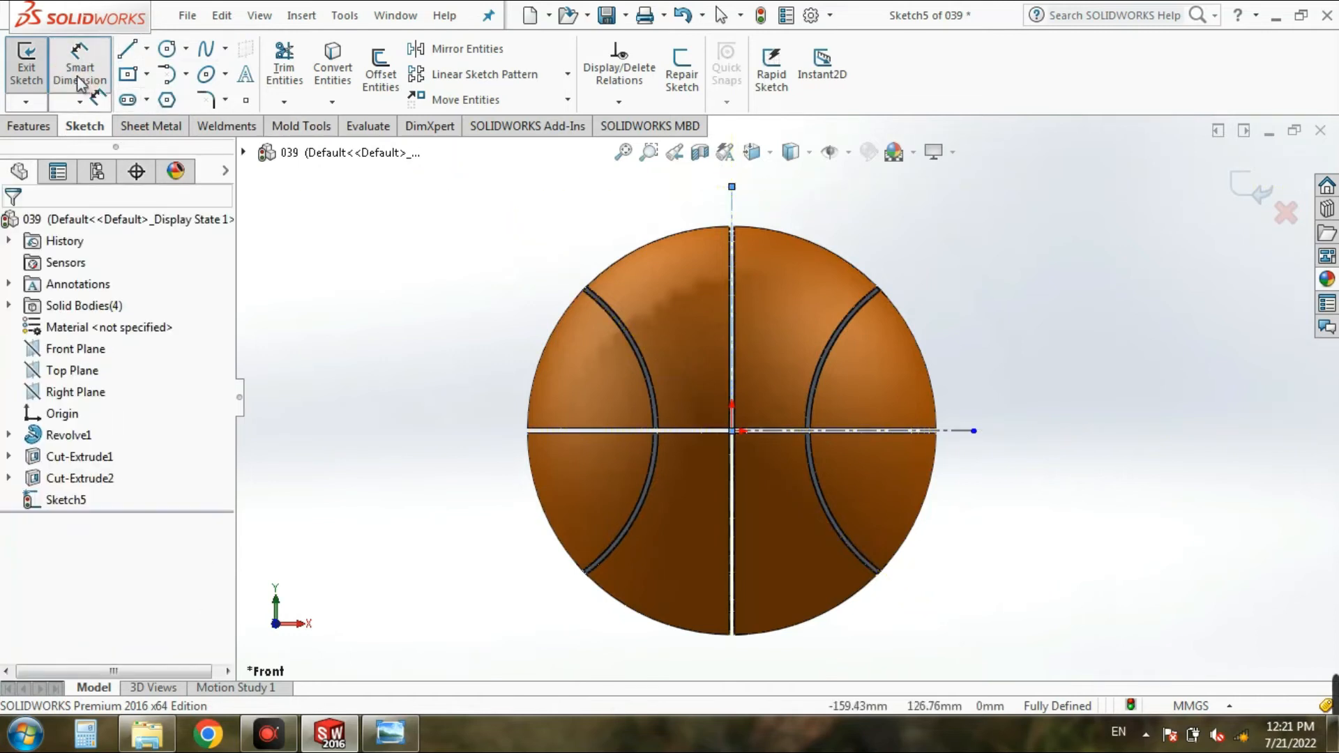
{"action": "left_click", "coordinate": [732, 216]}
{"action": "left_click", "coordinate": [920, 233]}
{"action": "type", "text": "1"}
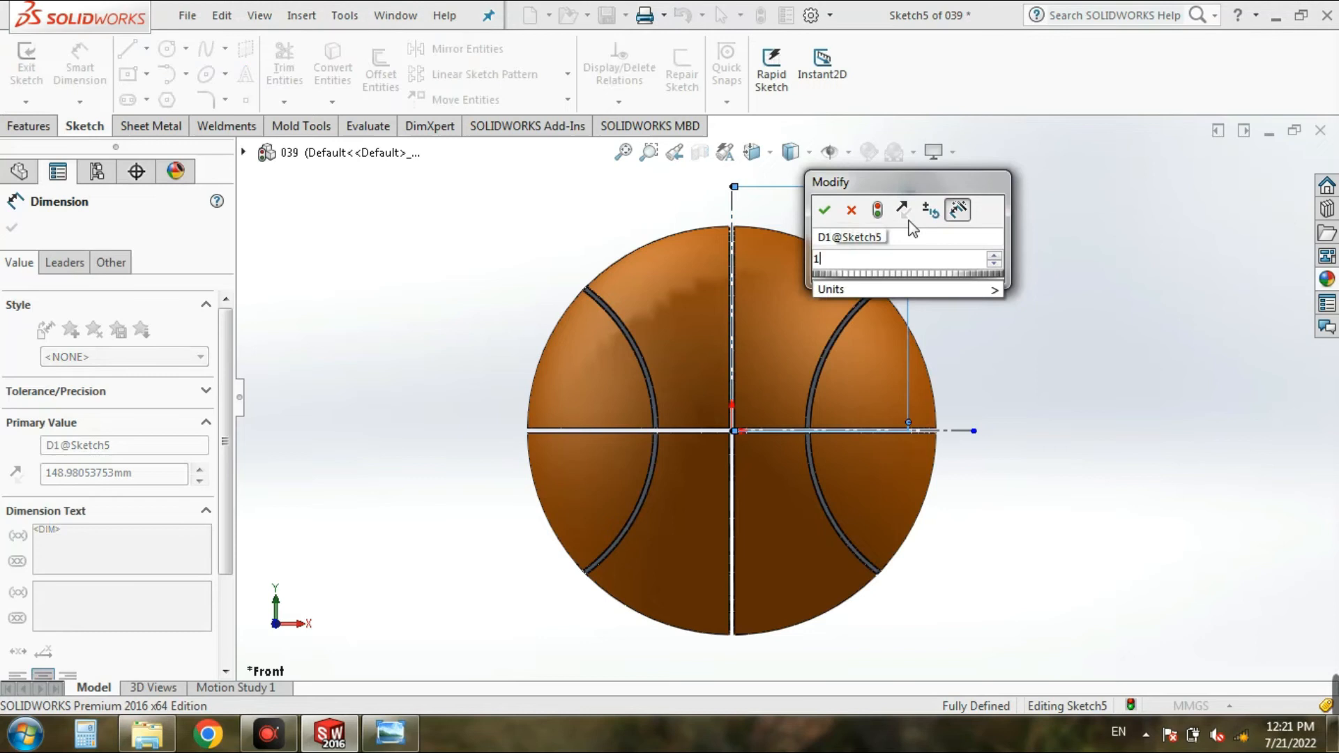
{"action": "type", "text": "50"}
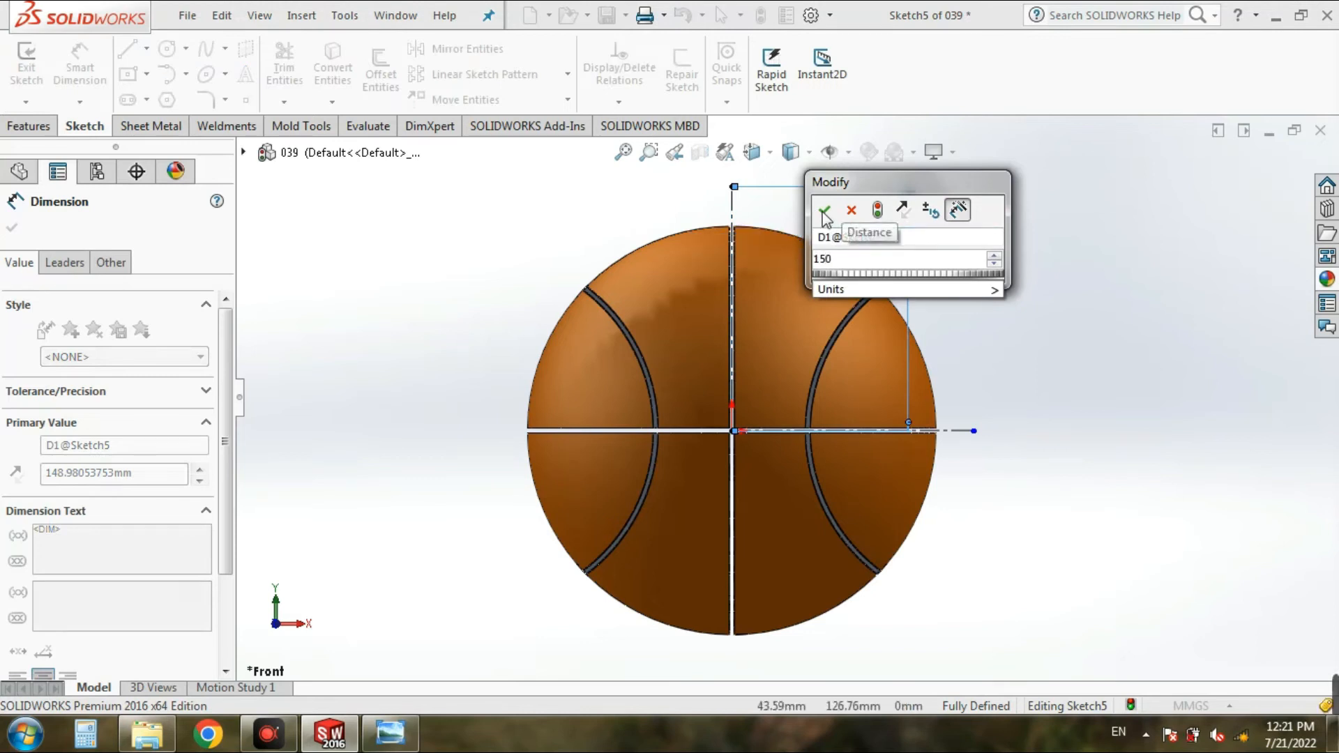
{"action": "left_click", "coordinate": [823, 212]}
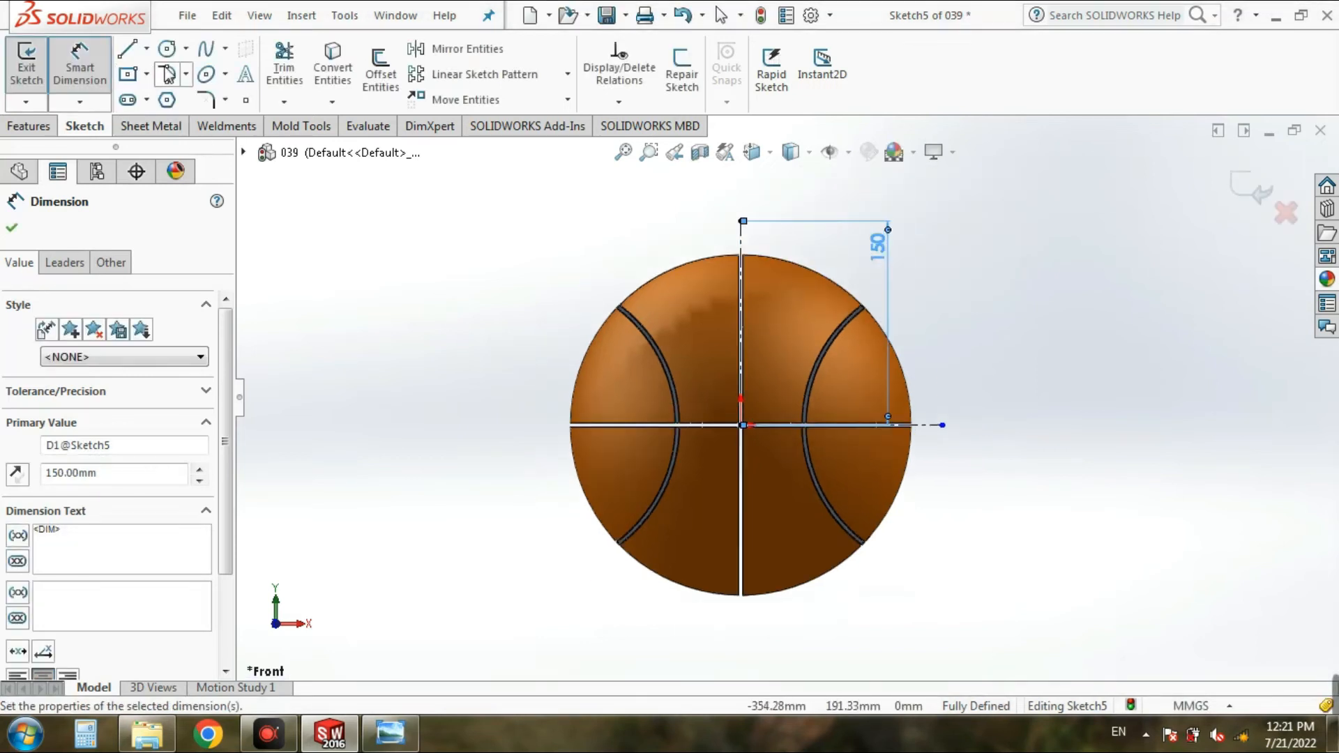
Step: Draw a circle of about 111 mm radius from the vertical centerline's top end to the left curved groove's upper end, and offset it 3 mm inward
{"action": "left_click", "coordinate": [167, 48]}
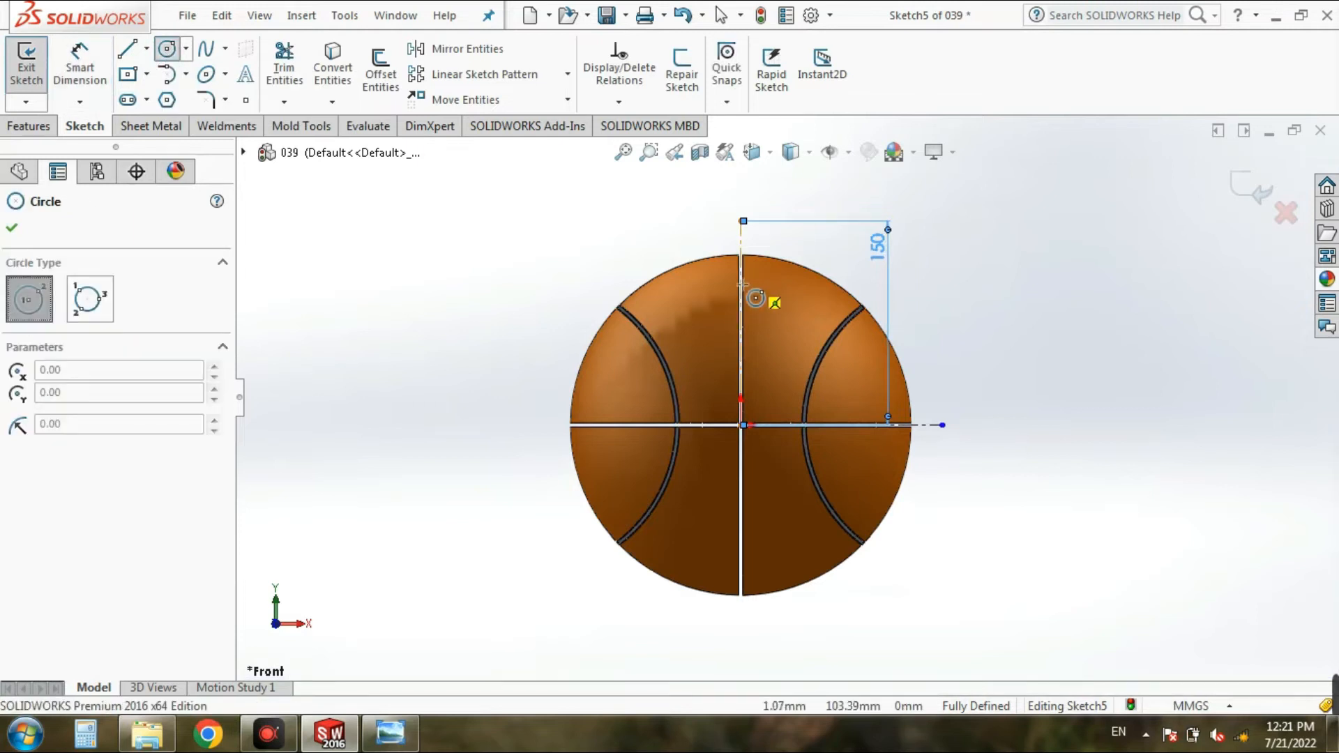
{"action": "scroll", "coordinate": [756, 285], "scroll_direction": "up", "scroll_amount": 3}
{"action": "left_click", "coordinate": [744, 198]}
{"action": "scroll", "coordinate": [576, 339], "scroll_direction": "up", "scroll_amount": 2}
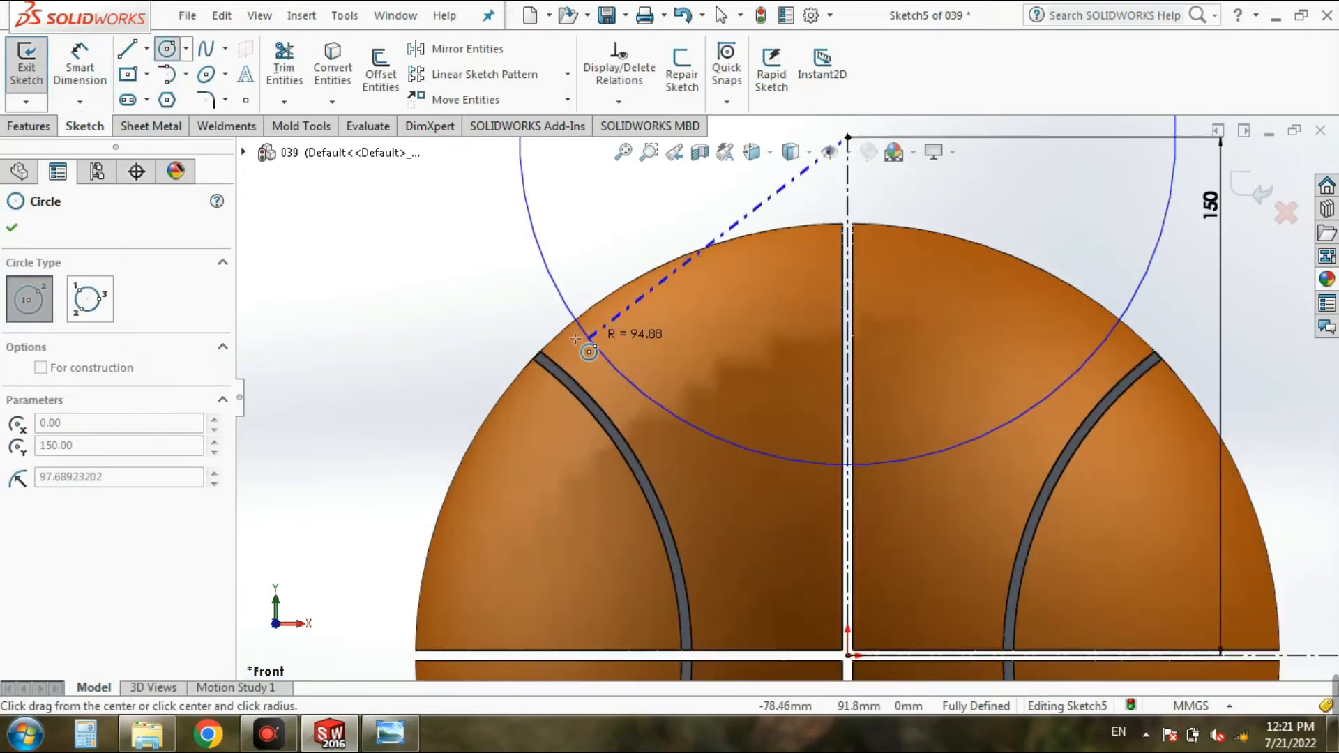
{"action": "scroll", "coordinate": [576, 339], "scroll_direction": "up", "scroll_amount": 1}
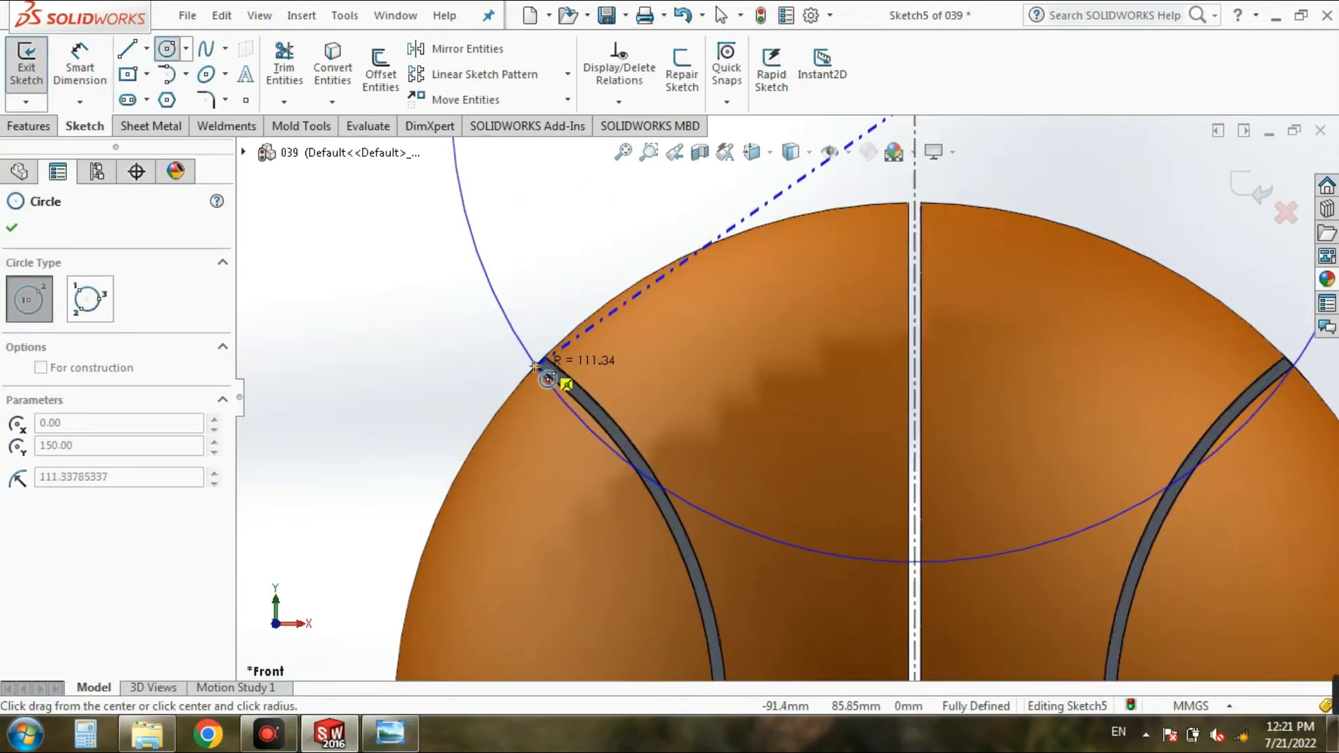
{"action": "left_click", "coordinate": [537, 364]}
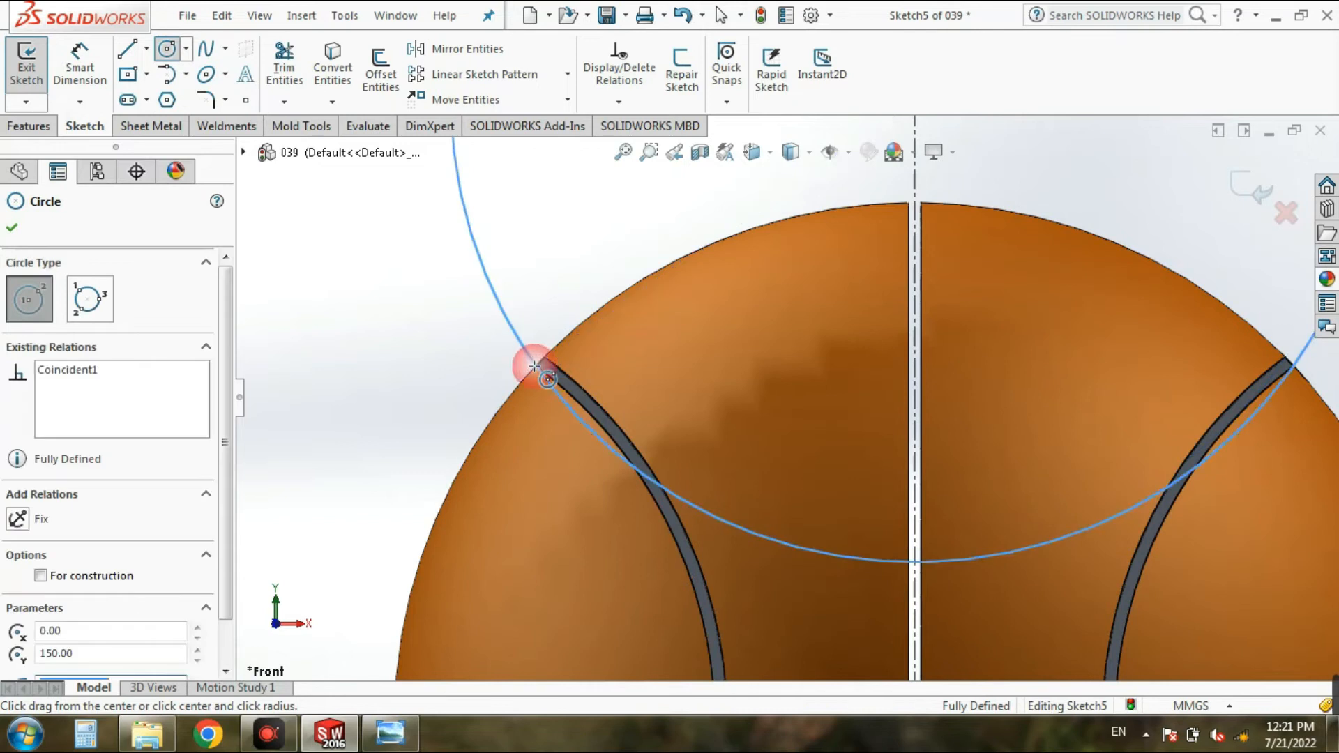
{"action": "left_click", "coordinate": [12, 227]}
{"action": "left_click", "coordinate": [380, 68]}
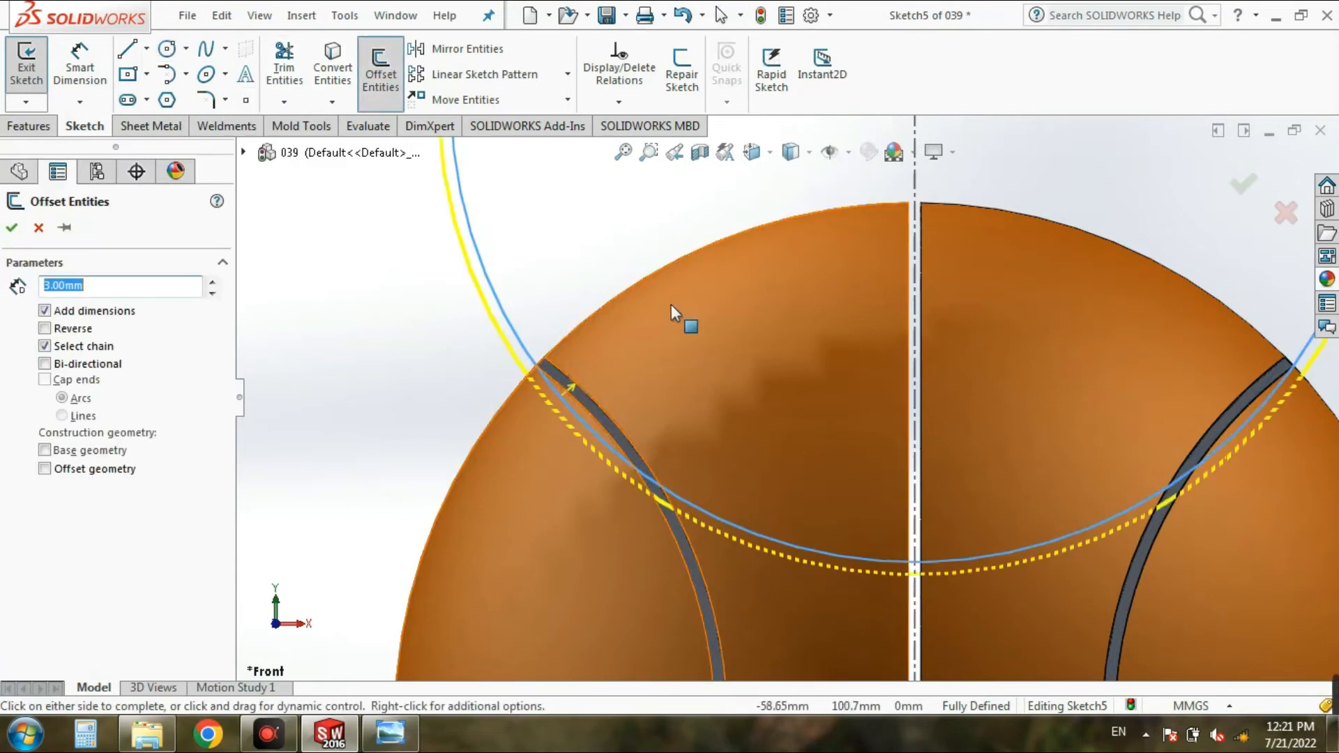
{"action": "left_click", "coordinate": [662, 339]}
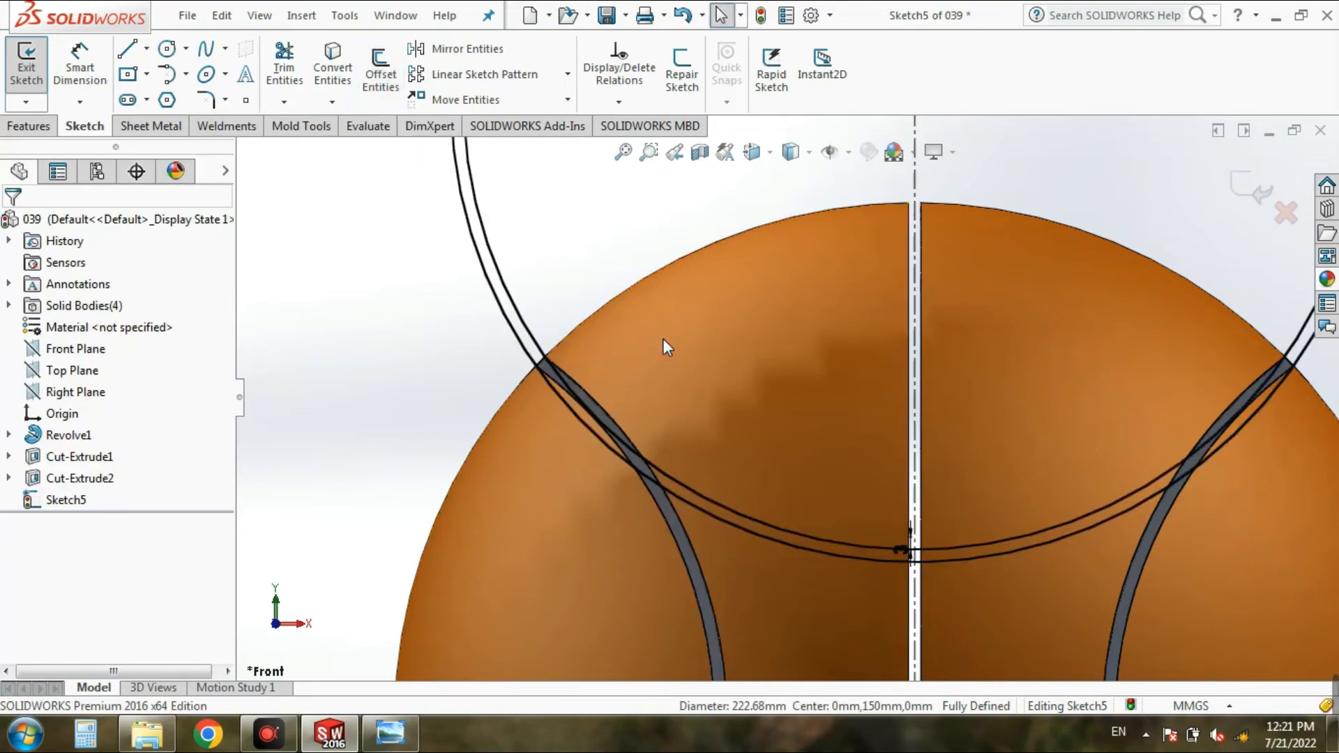
Step: Mirror both concentric circles about the horizontal centerline to copy them below the ball's center
{"action": "key", "text": "f"}
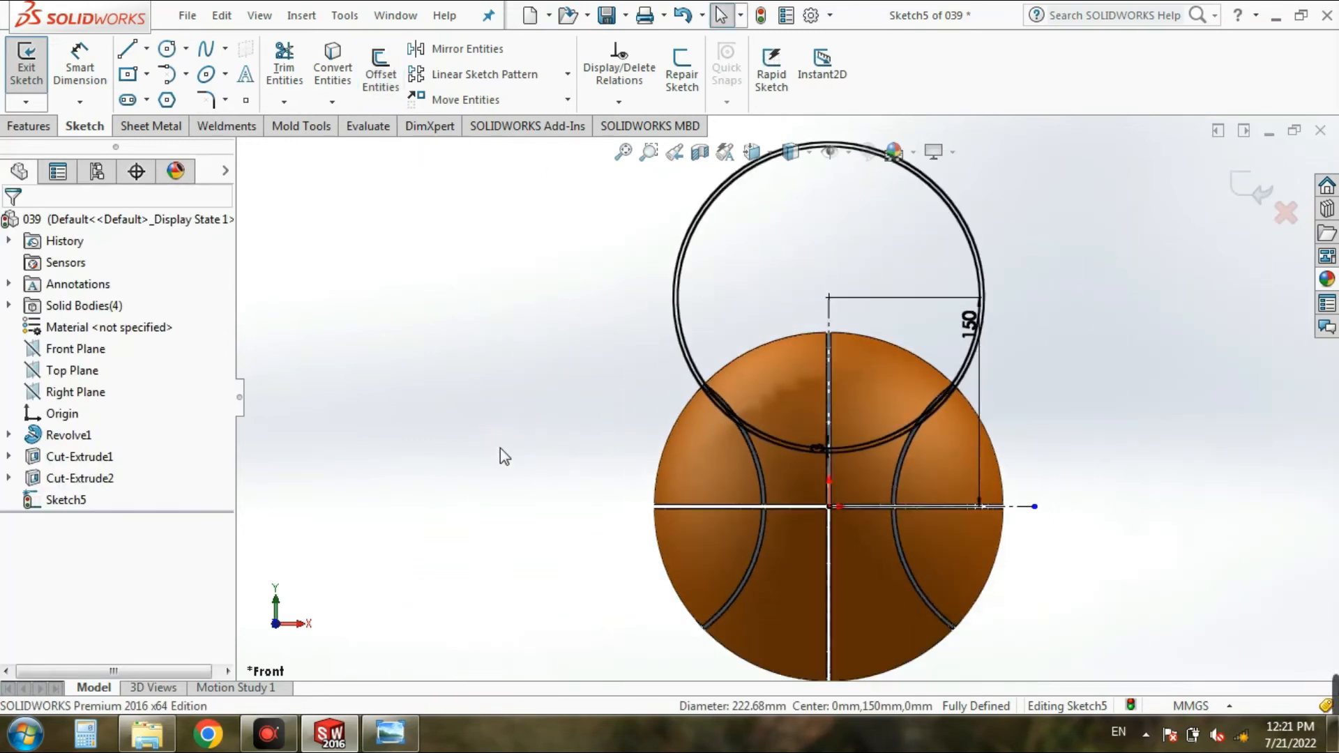
{"action": "scroll", "coordinate": [726, 420], "scroll_direction": "down", "scroll_amount": 4}
{"action": "scroll", "coordinate": [882, 395], "scroll_direction": "up", "scroll_amount": 5}
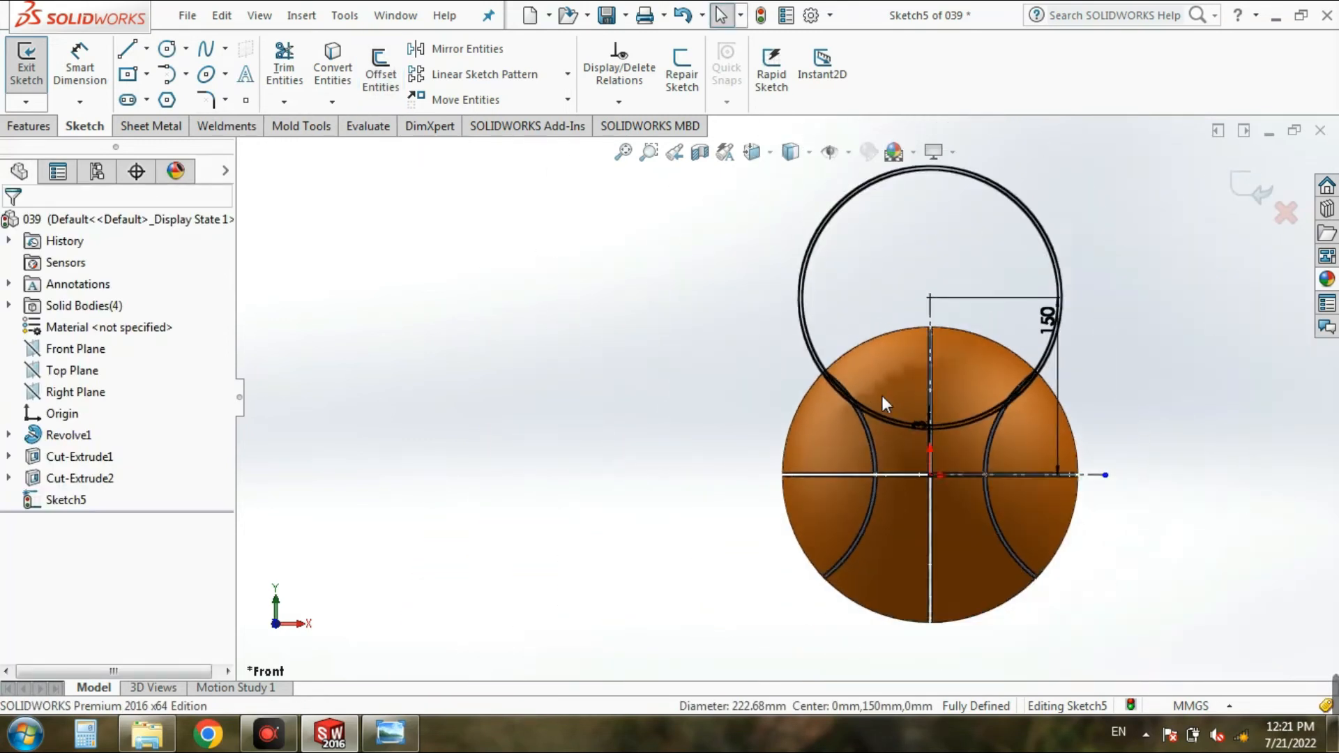
{"action": "scroll", "coordinate": [882, 395], "scroll_direction": "up", "scroll_amount": 2}
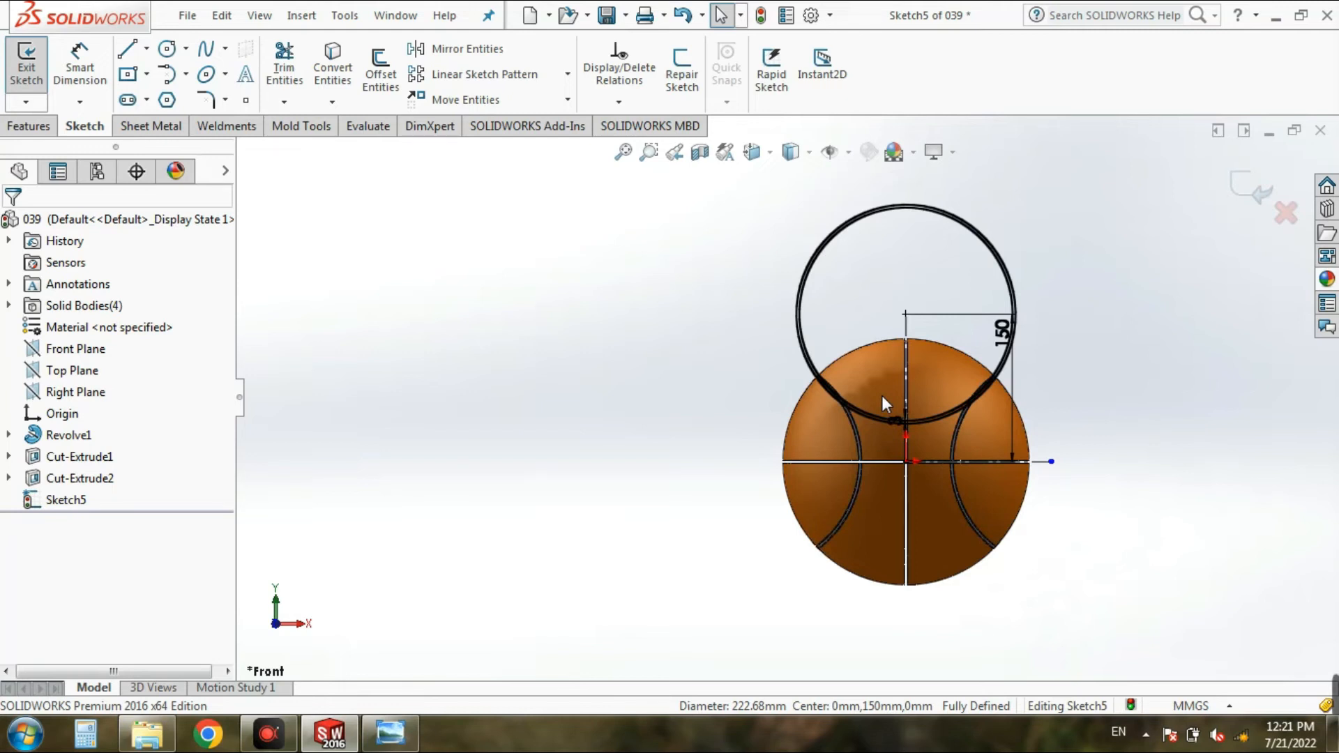
{"action": "left_click", "coordinate": [477, 56]}
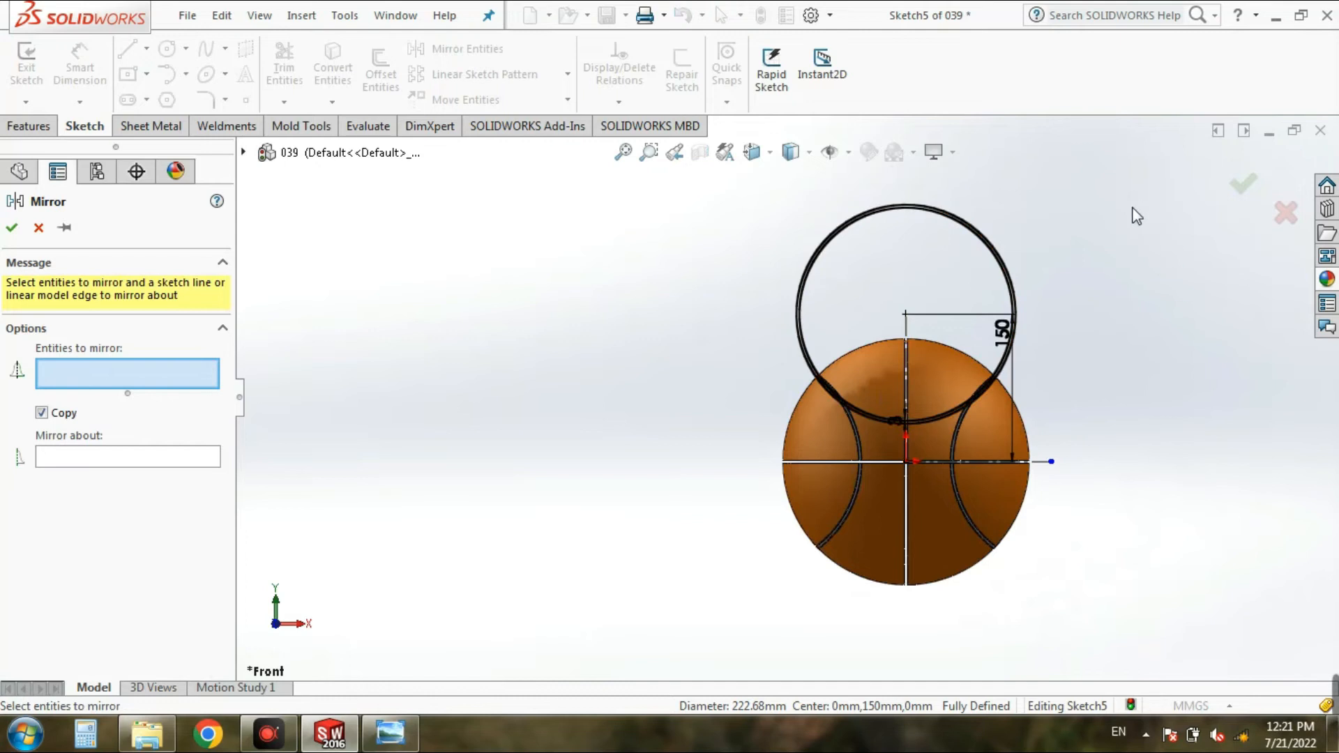
{"action": "left_click", "coordinate": [1003, 264]}
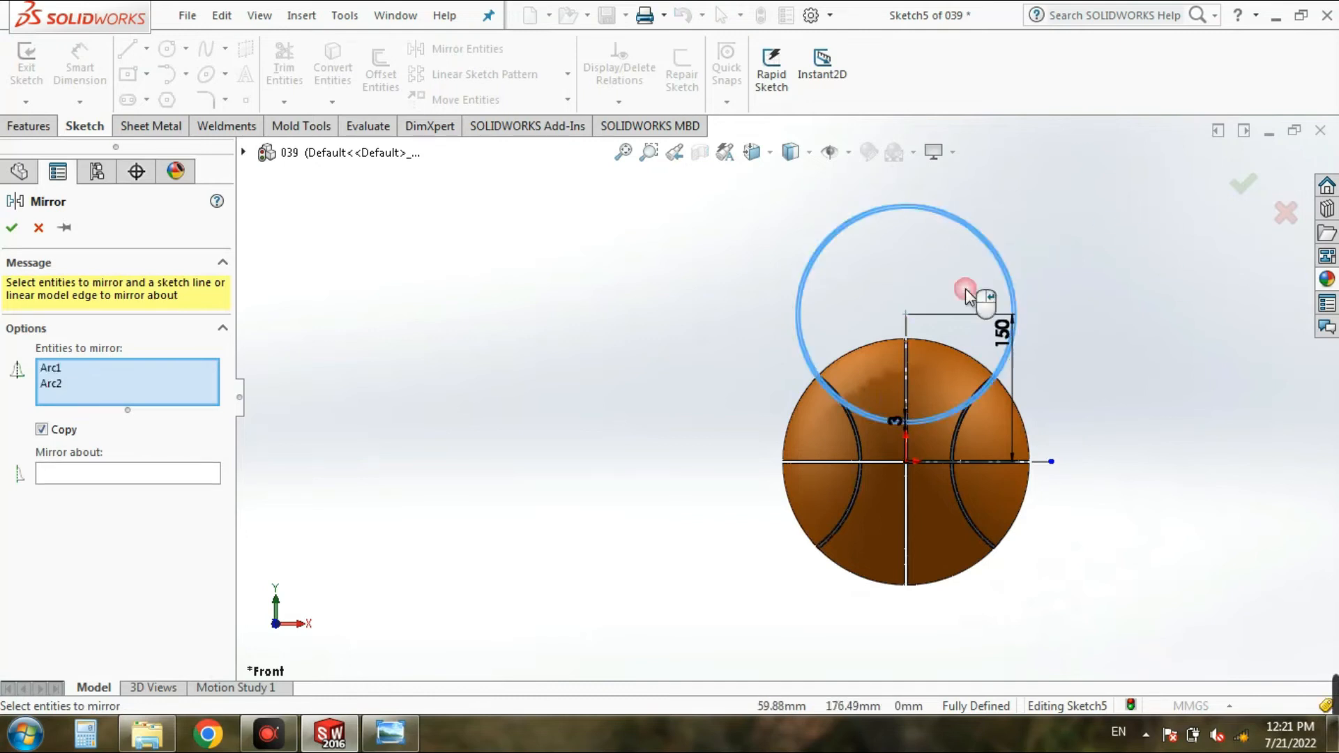
{"action": "left_click", "coordinate": [97, 472]}
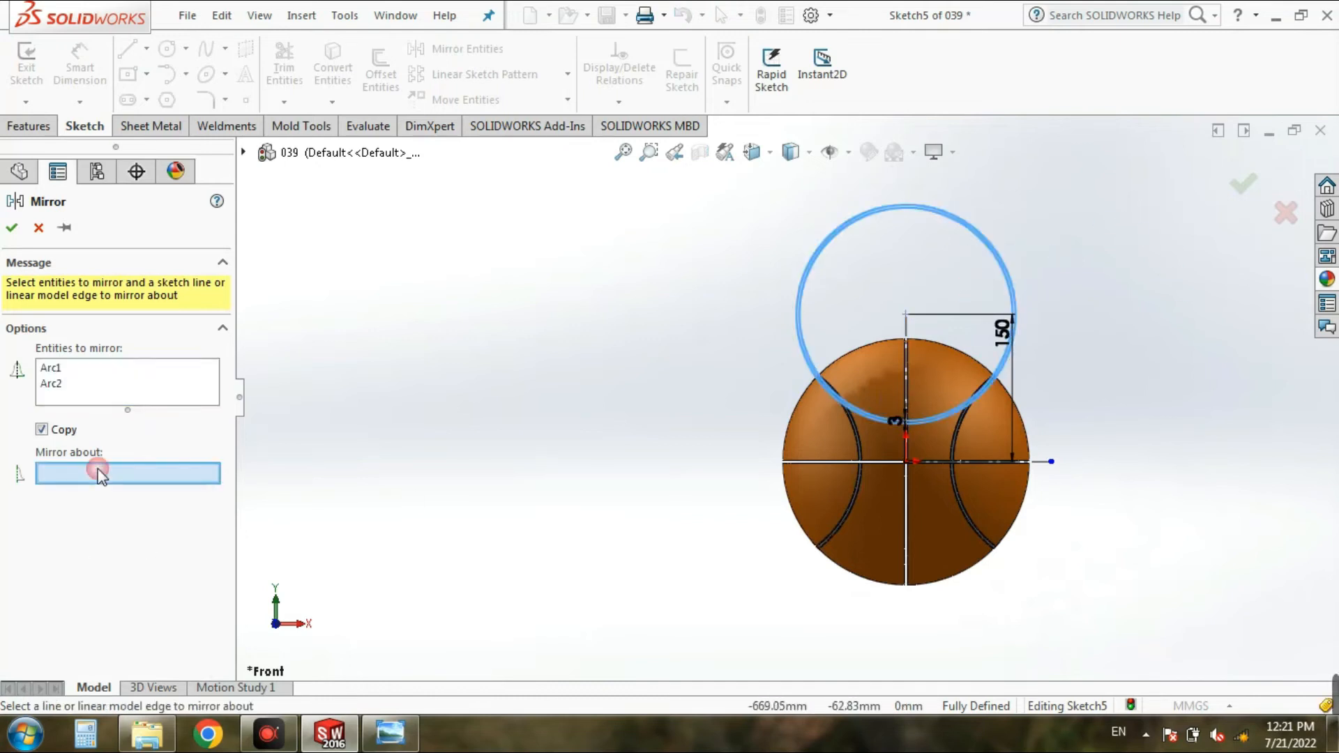
{"action": "left_click", "coordinate": [1044, 466]}
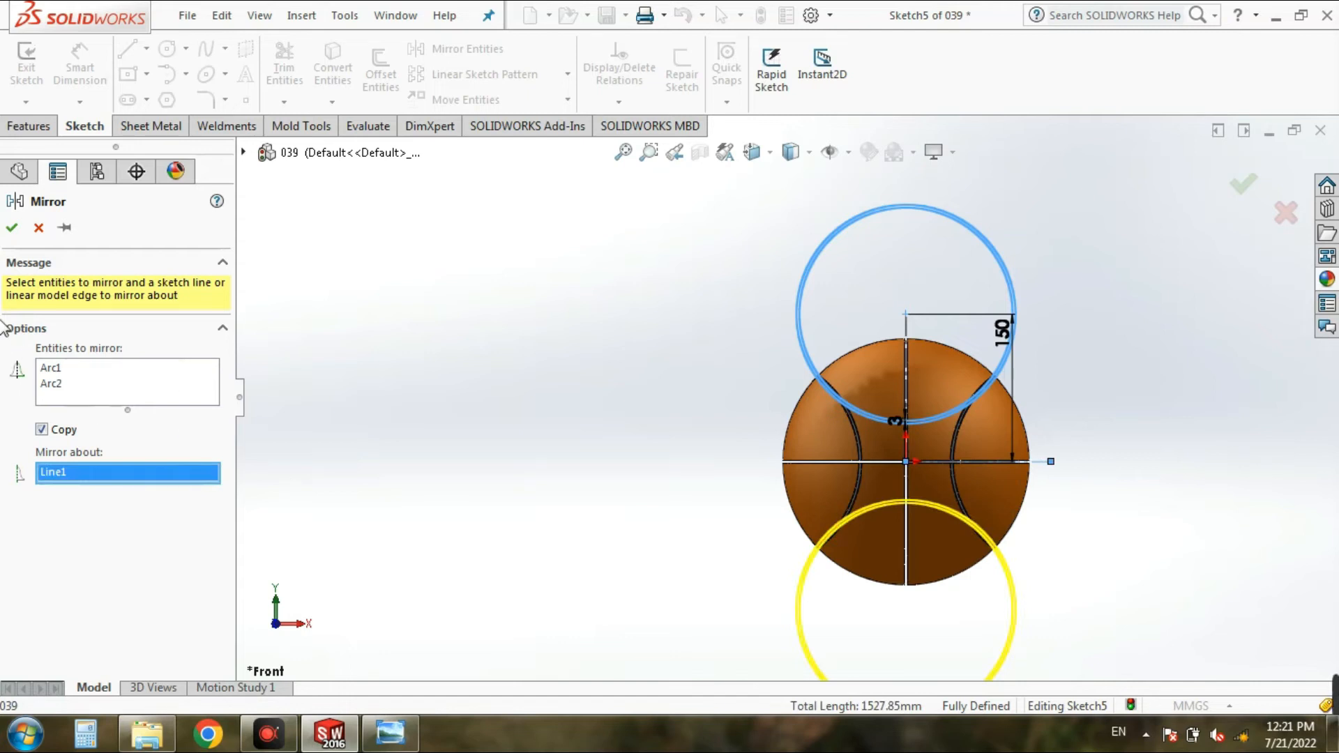
{"action": "left_click", "coordinate": [11, 228]}
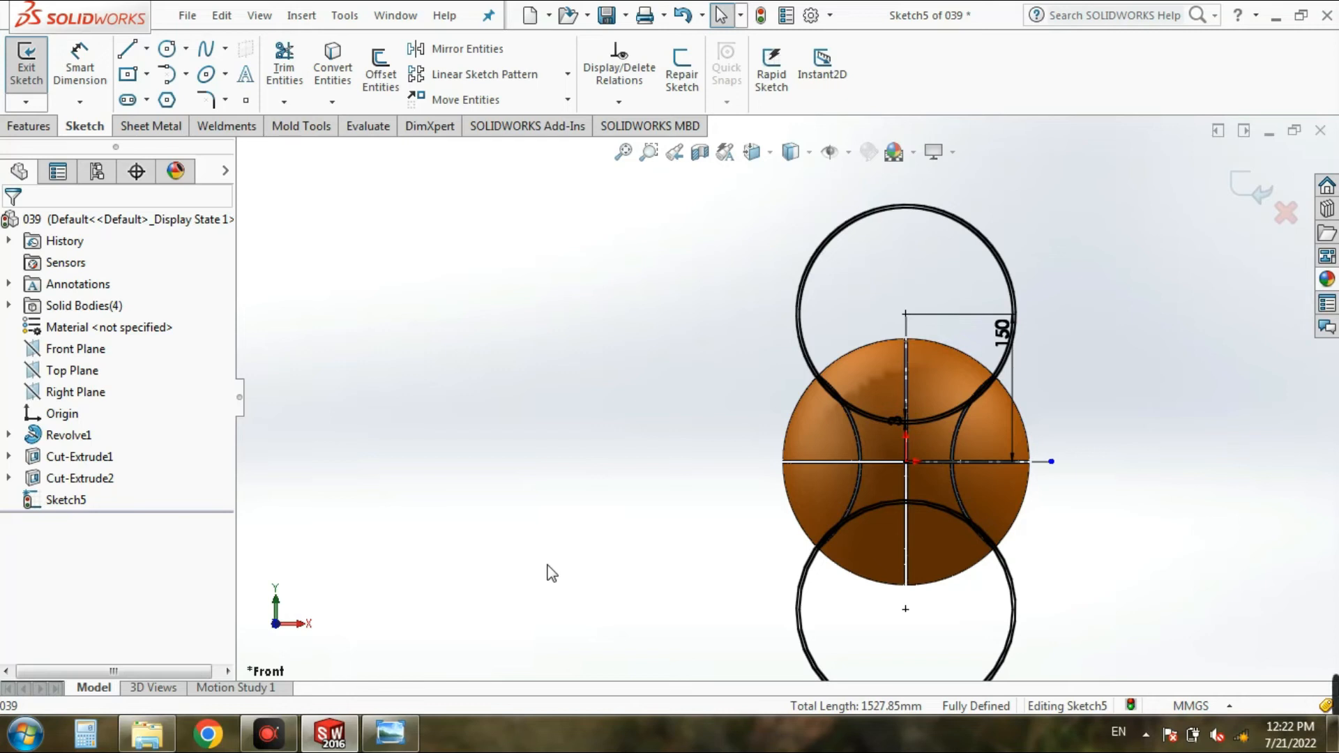
Step: Finish the sketch and cut its mirrored rings with the Through All end condition, using the whole sketch as the selected contours
{"action": "left_click", "coordinate": [35, 73]}
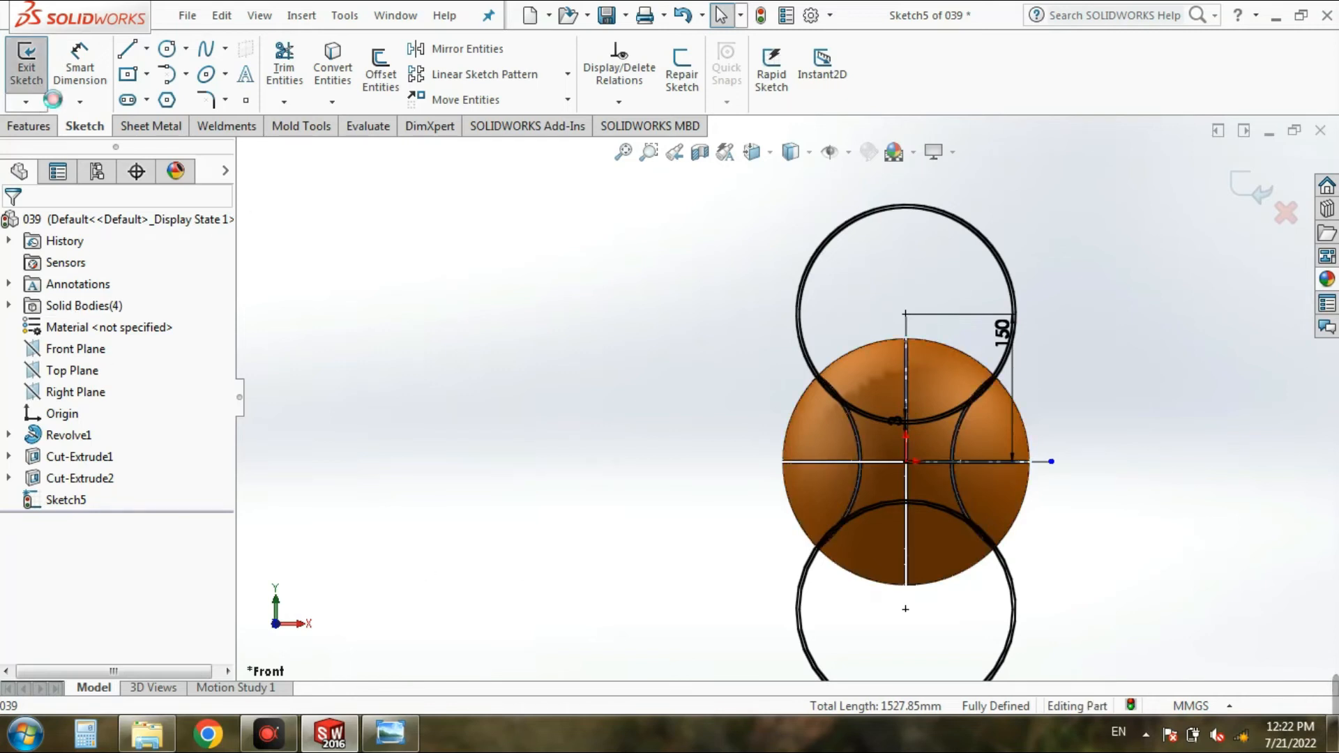
{"action": "left_click", "coordinate": [113, 352]}
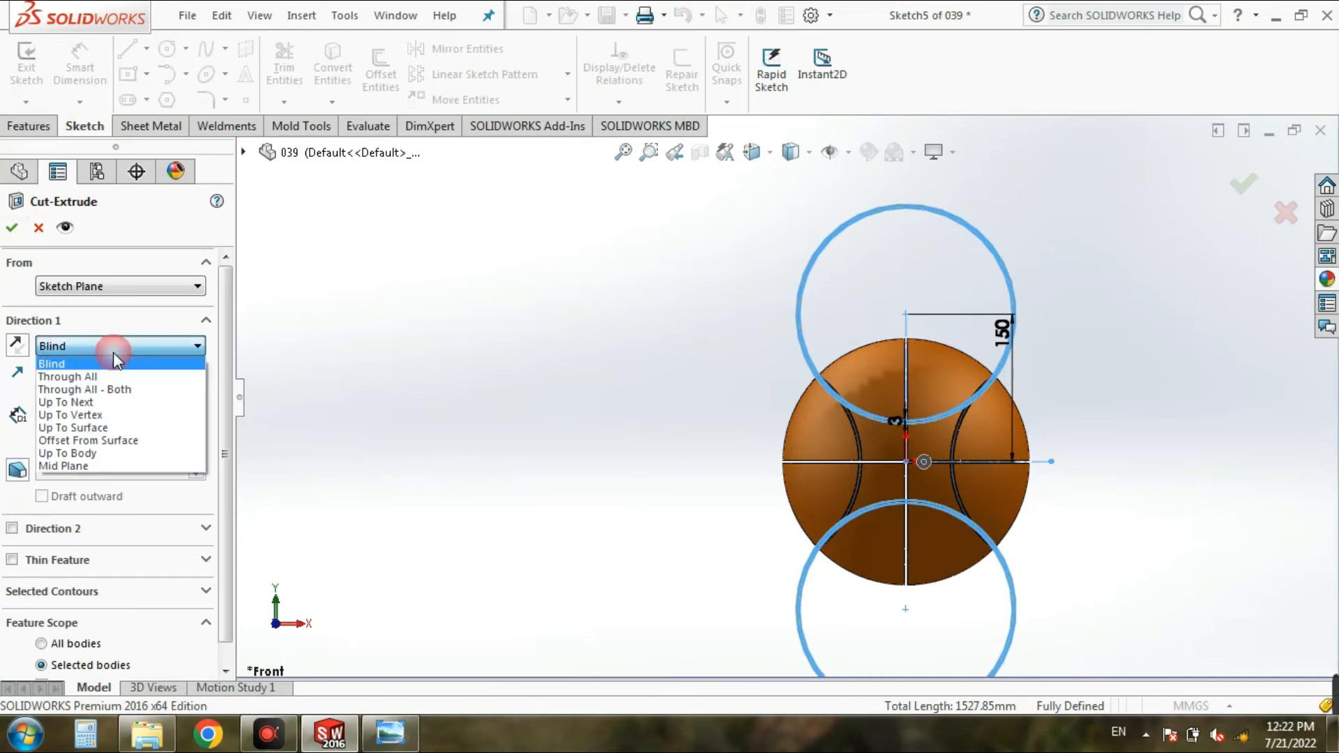
{"action": "left_click", "coordinate": [113, 375]}
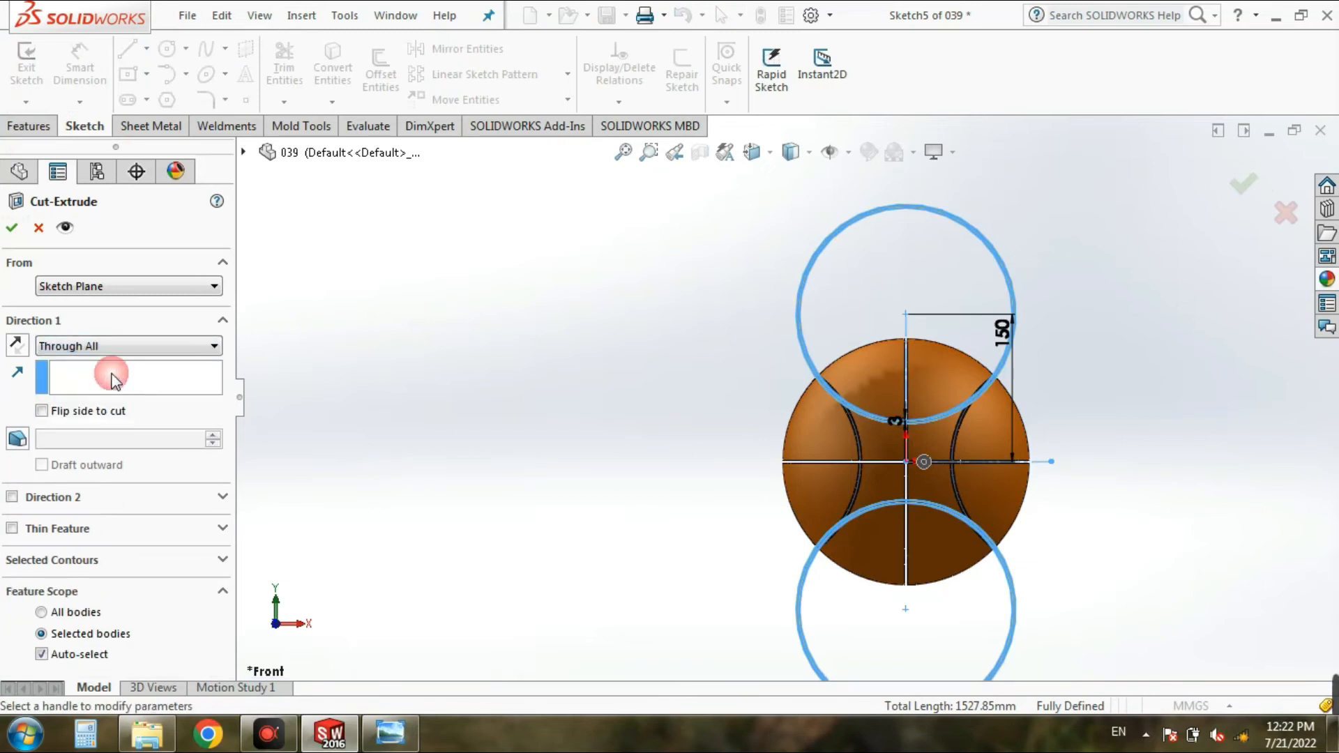
{"action": "left_click", "coordinate": [221, 560]}
{"action": "left_click", "coordinate": [82, 596]}
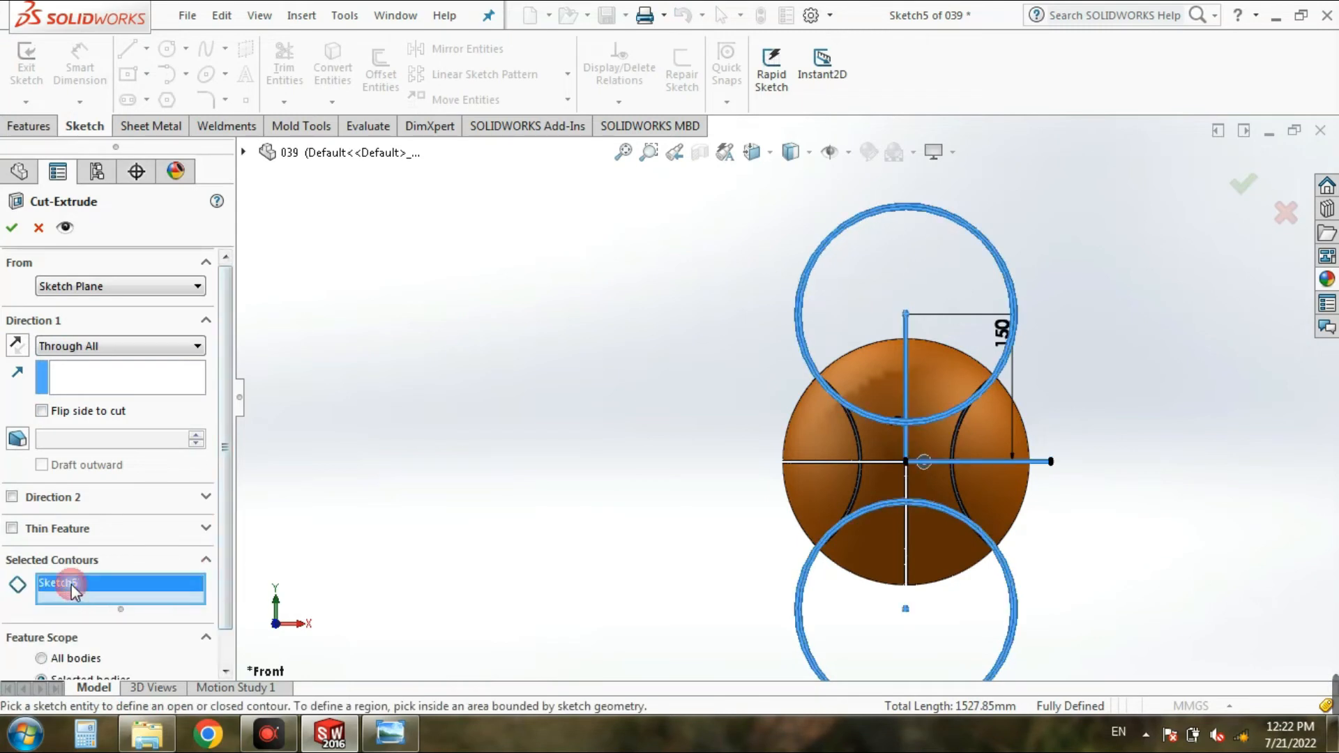
{"action": "scroll", "coordinate": [986, 305], "scroll_direction": "down", "scroll_amount": 6}
{"action": "scroll", "coordinate": [785, 526], "scroll_direction": "up", "scroll_amount": 8}
{"action": "scroll", "coordinate": [788, 614], "scroll_direction": "down", "scroll_amount": 9}
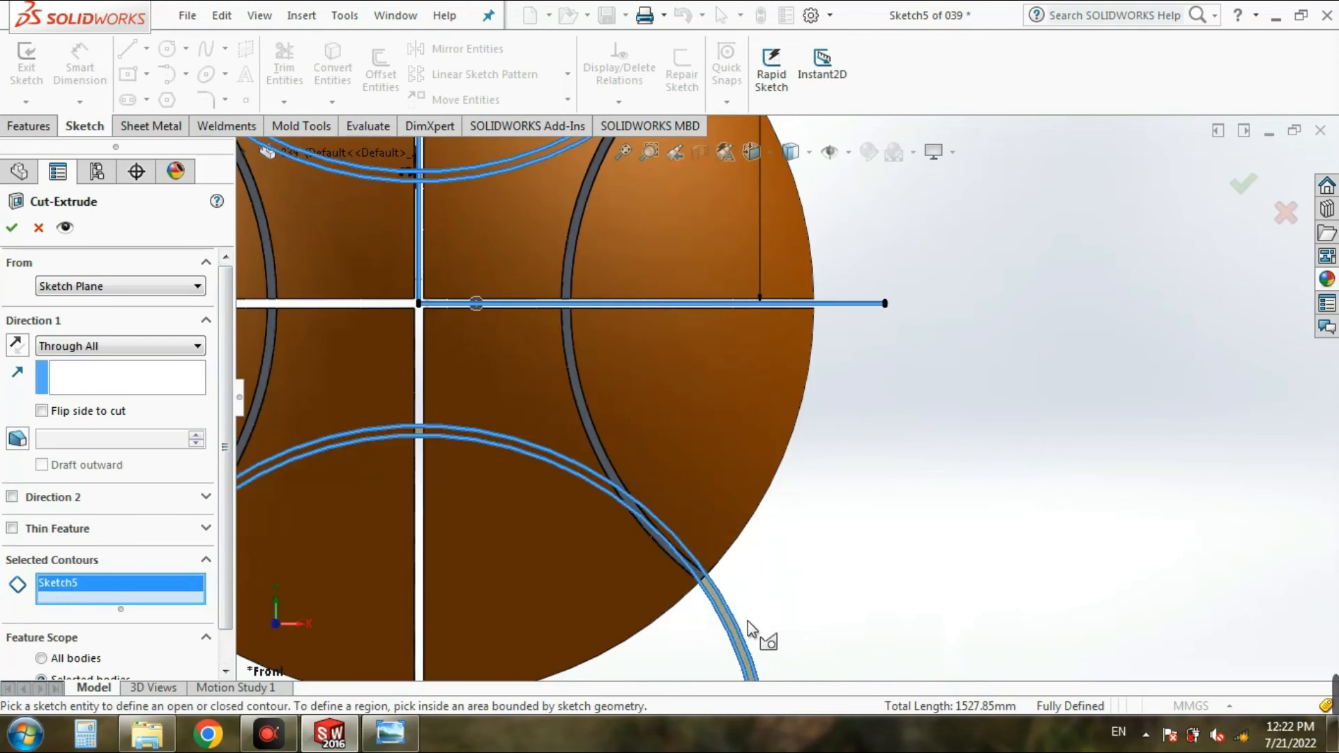
{"action": "scroll", "coordinate": [1203, 363], "scroll_direction": "up", "scroll_amount": 13}
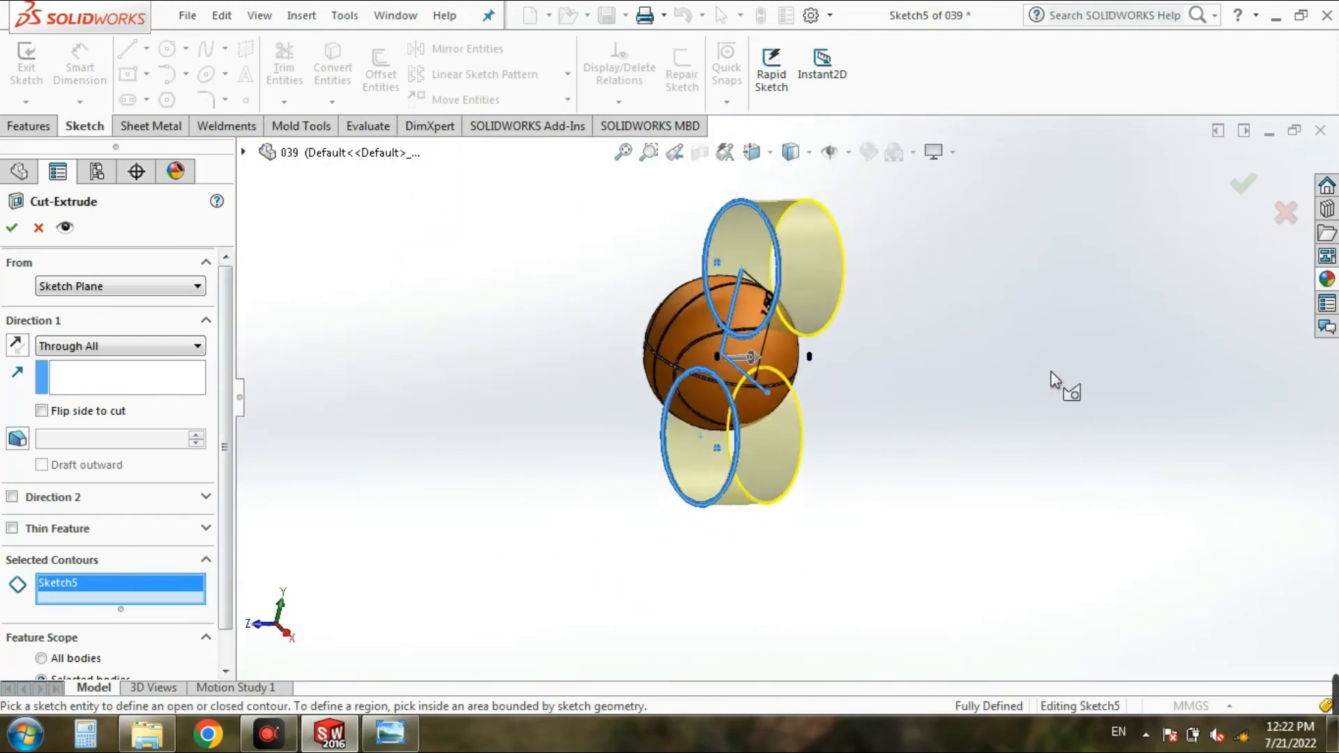
{"action": "left_click", "coordinate": [12, 230]}
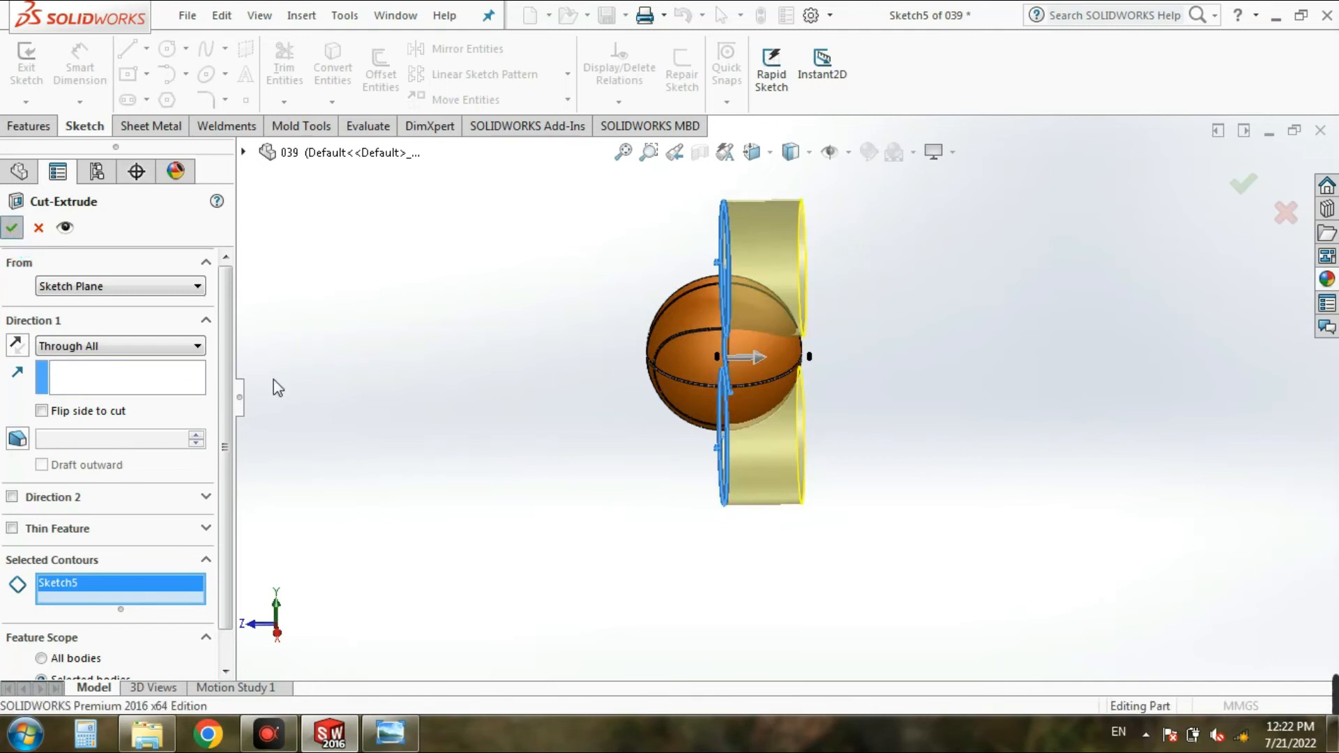
Step: Examine the new curved grooves on the ball from the isometric view, up close and from the front side
{"action": "left_click", "coordinate": [340, 370]}
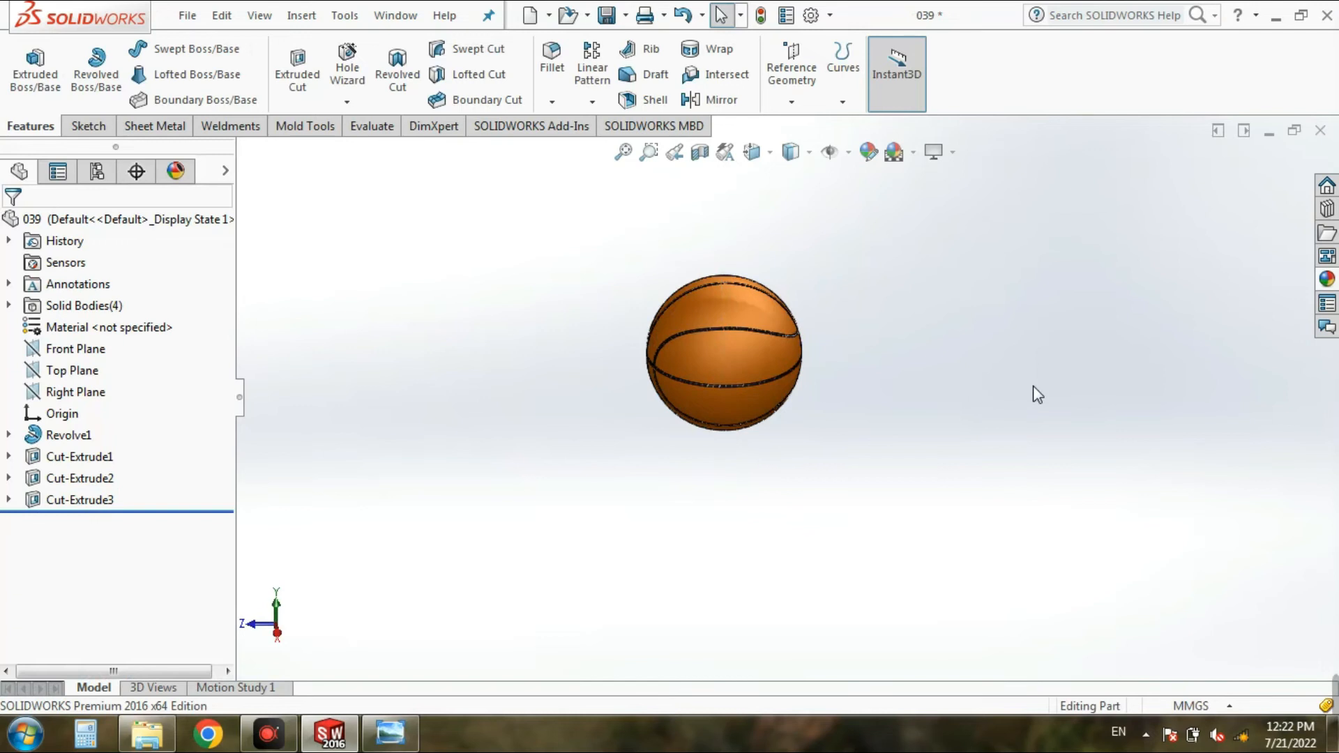
{"action": "left_click", "coordinate": [752, 152]}
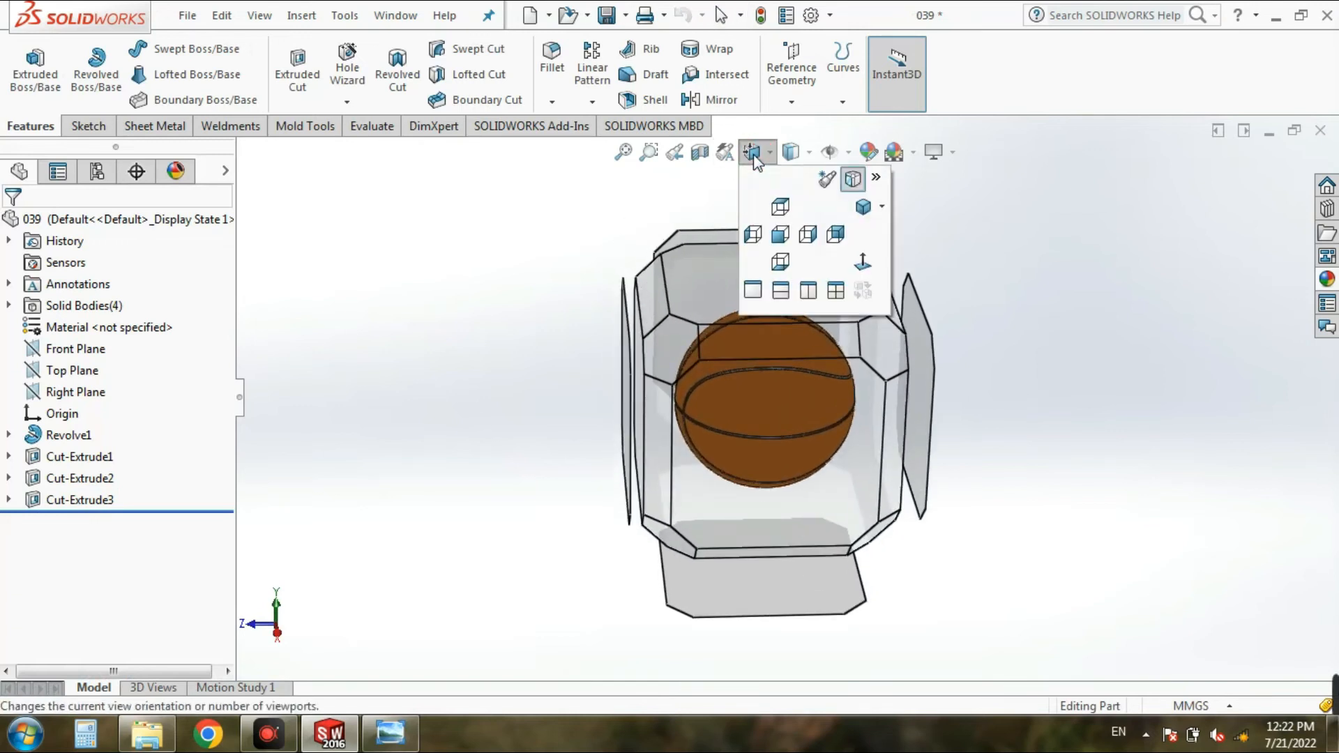
{"action": "left_click", "coordinate": [862, 206]}
{"action": "scroll", "coordinate": [831, 404], "scroll_direction": "down", "scroll_amount": 3}
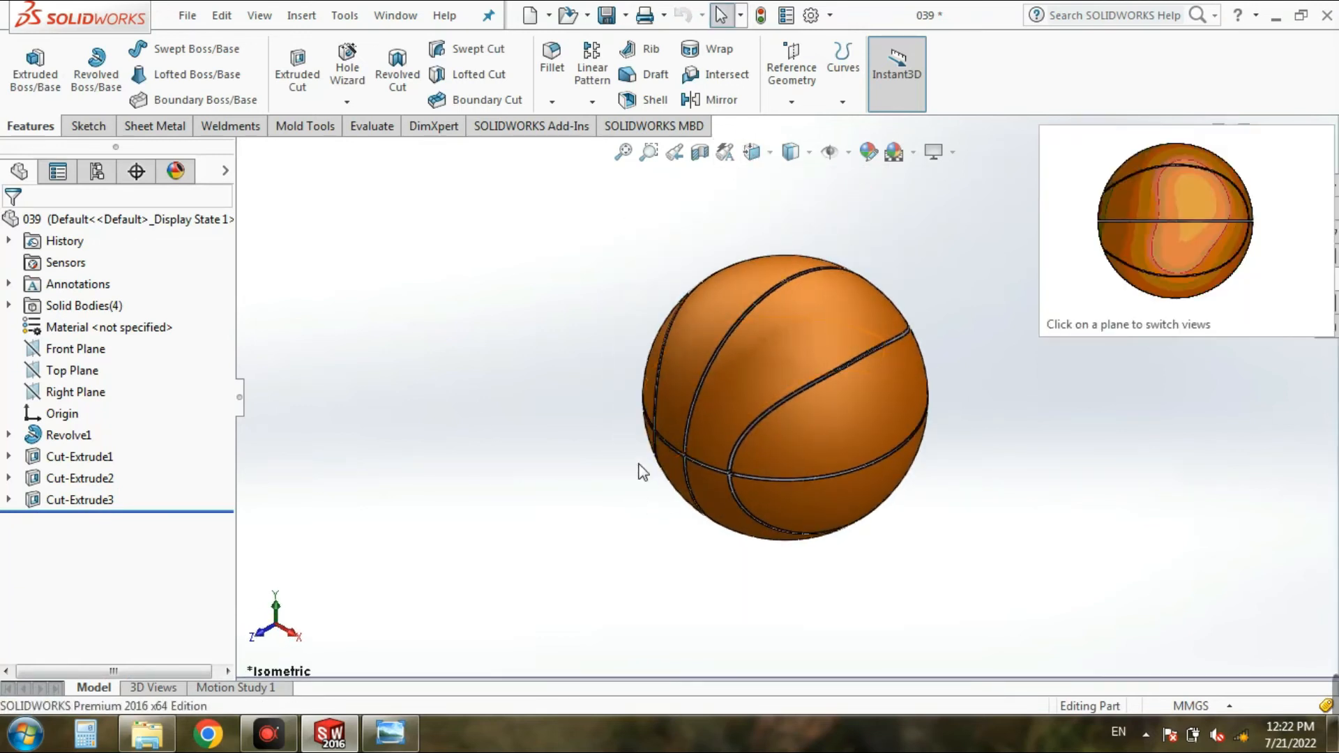
{"action": "scroll", "coordinate": [639, 470], "scroll_direction": "down", "scroll_amount": 5}
{"action": "left_click", "coordinate": [644, 500]}
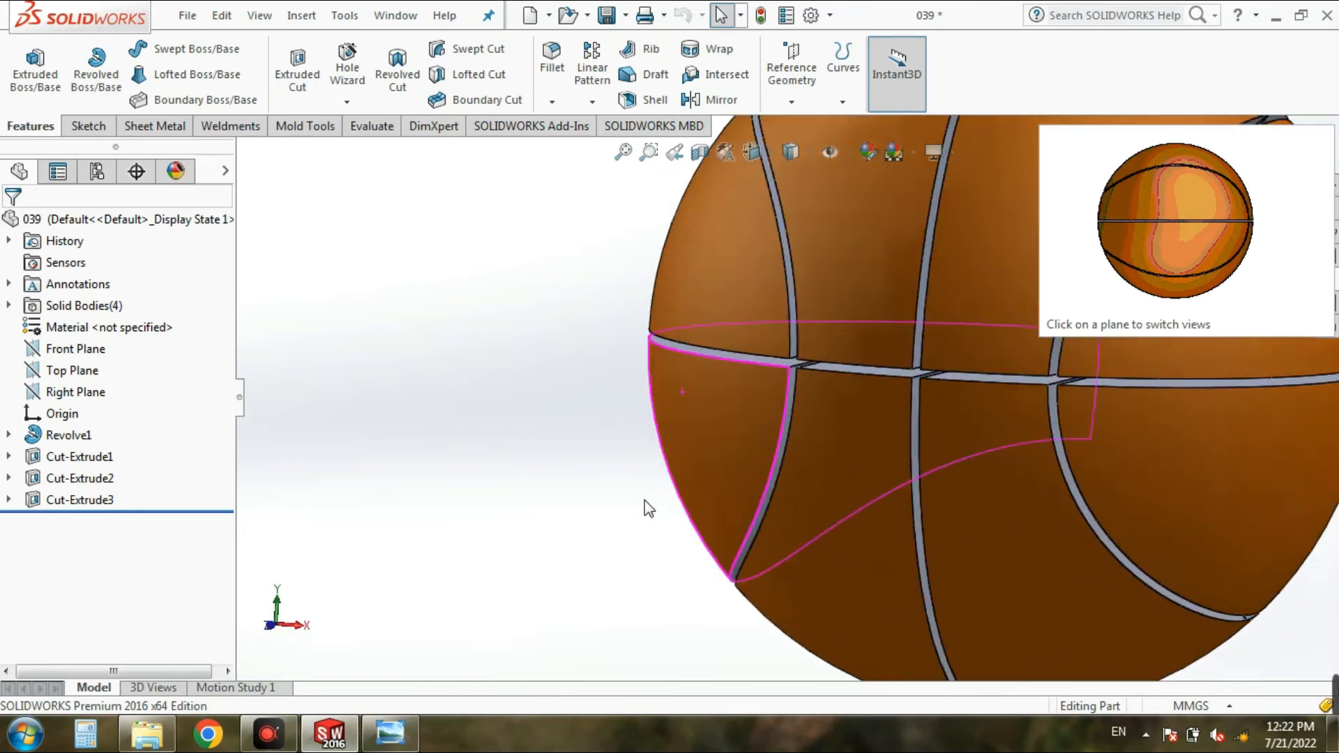
{"action": "scroll", "coordinate": [656, 516], "scroll_direction": "up", "scroll_amount": 5}
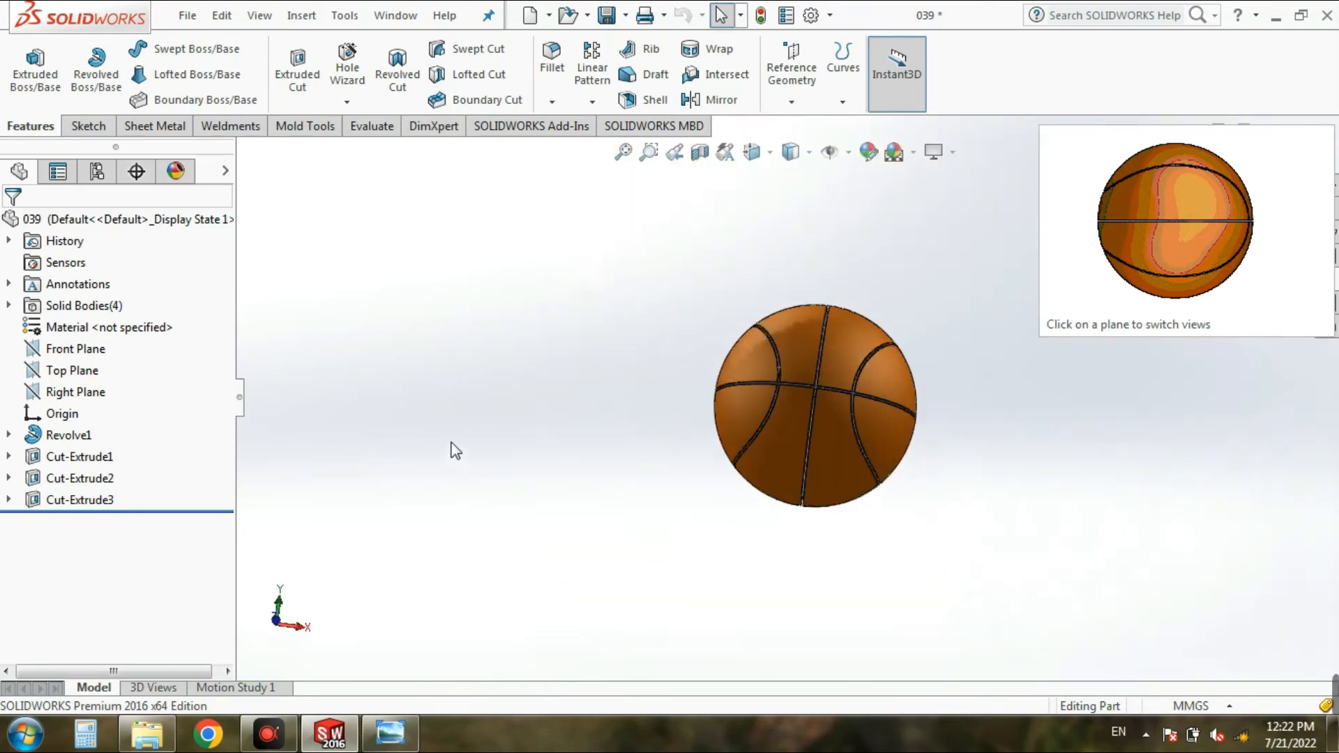
Step: Start a revolved boss sketch on the Front Plane and draw a circle about 235 mm in diameter centered on the origin
{"action": "left_click", "coordinate": [95, 90]}
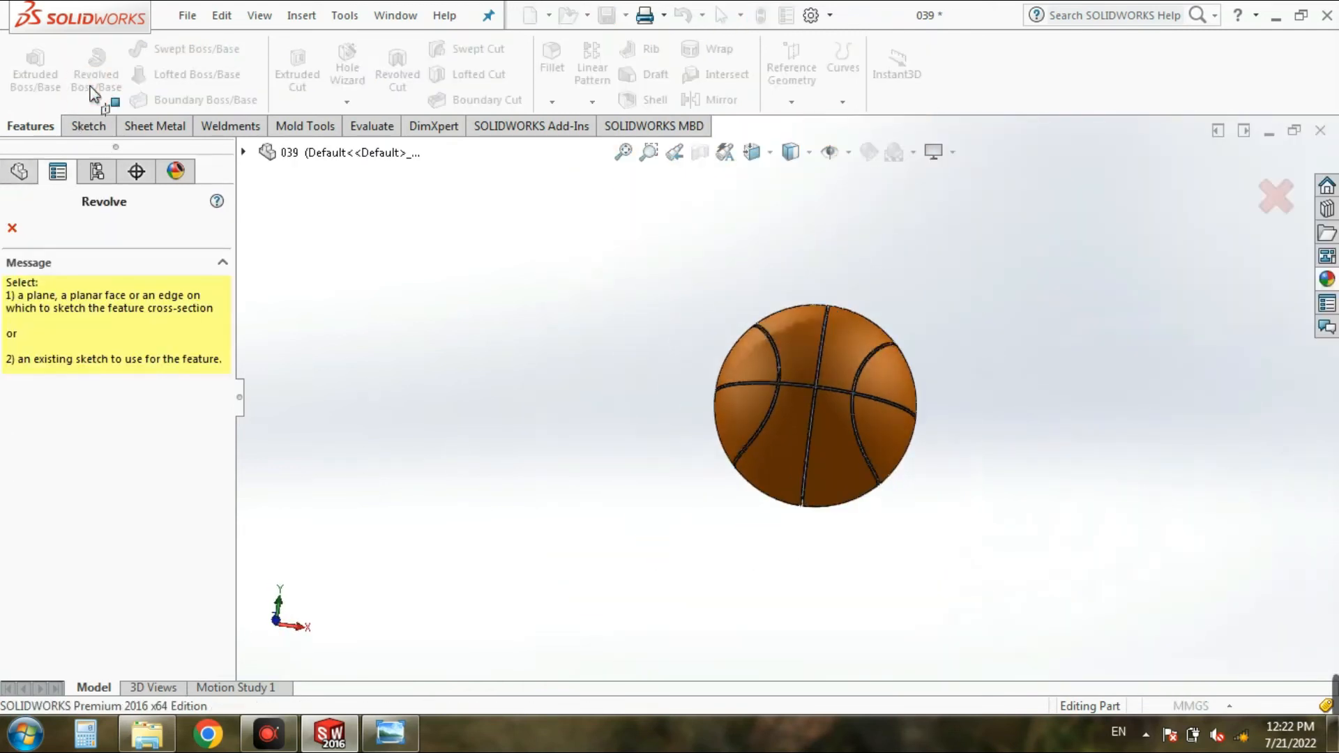
{"action": "left_click", "coordinate": [245, 152]}
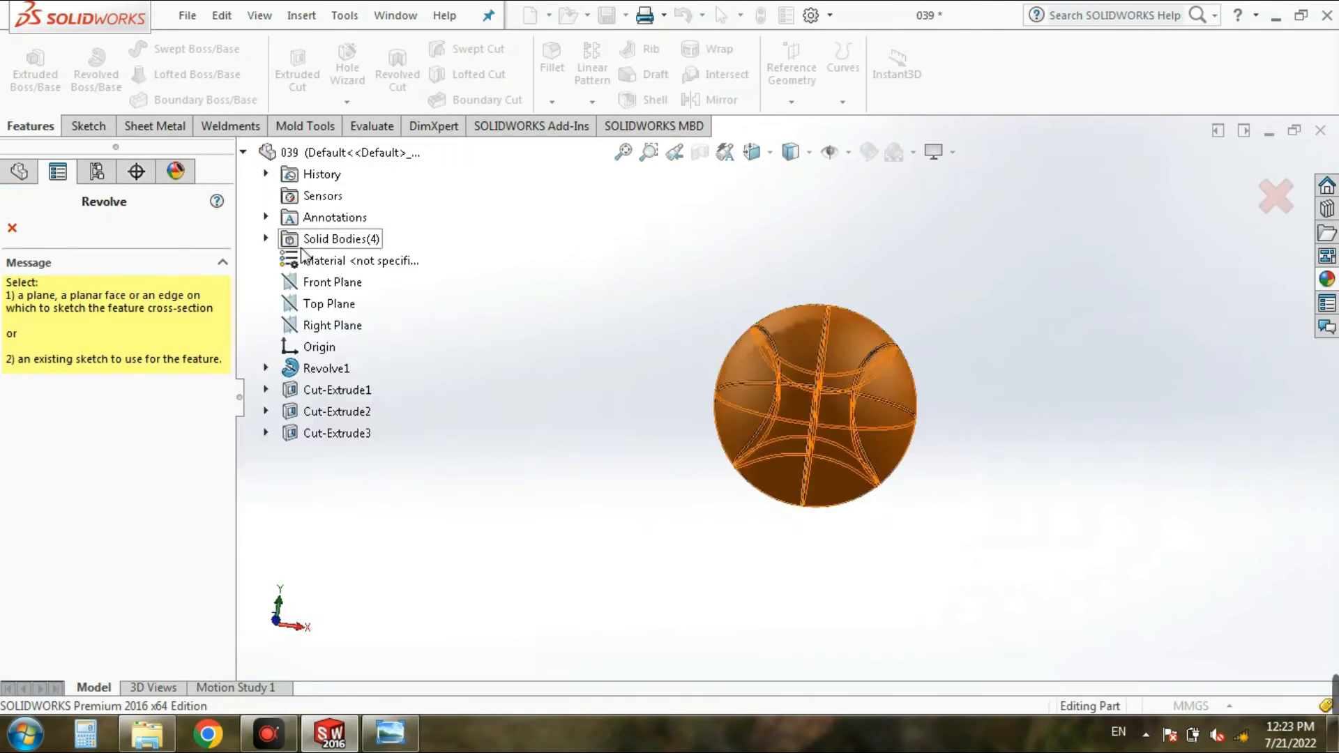
{"action": "left_click", "coordinate": [312, 278]}
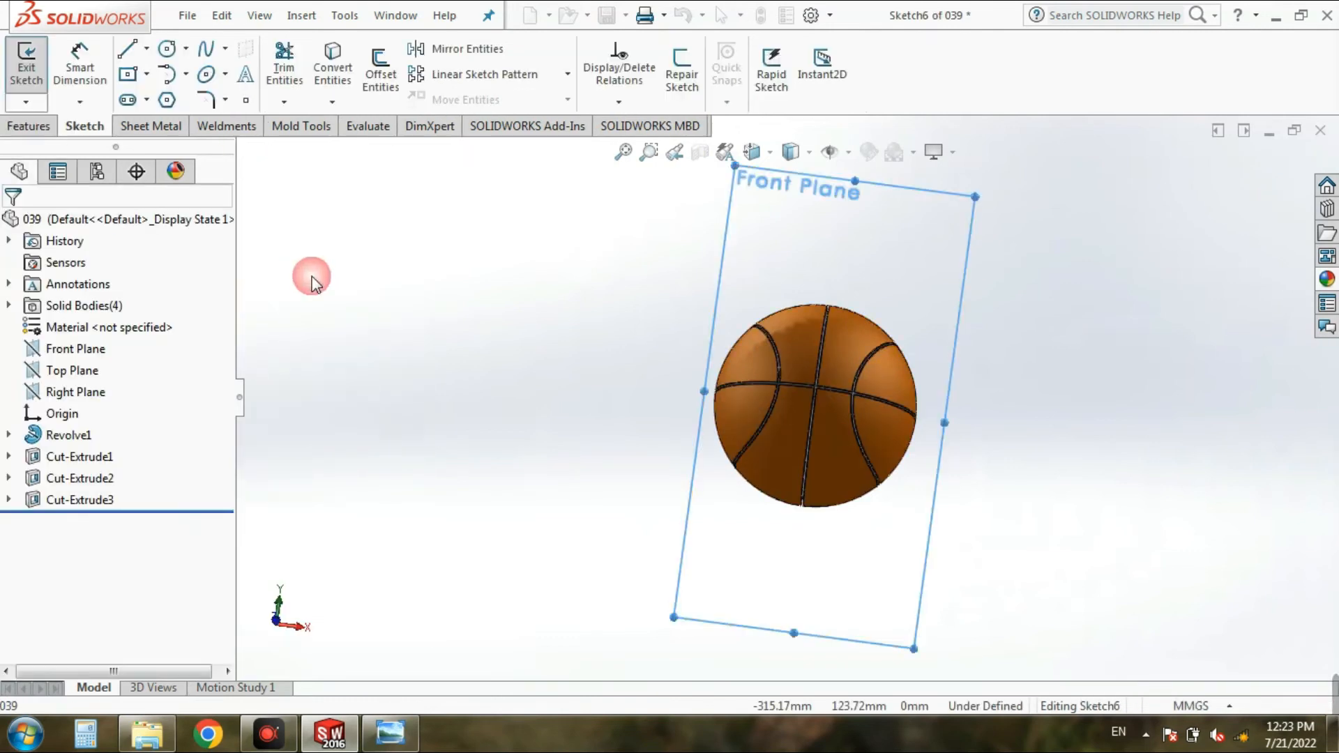
{"action": "left_click", "coordinate": [752, 151]}
{"action": "left_click", "coordinate": [780, 234]}
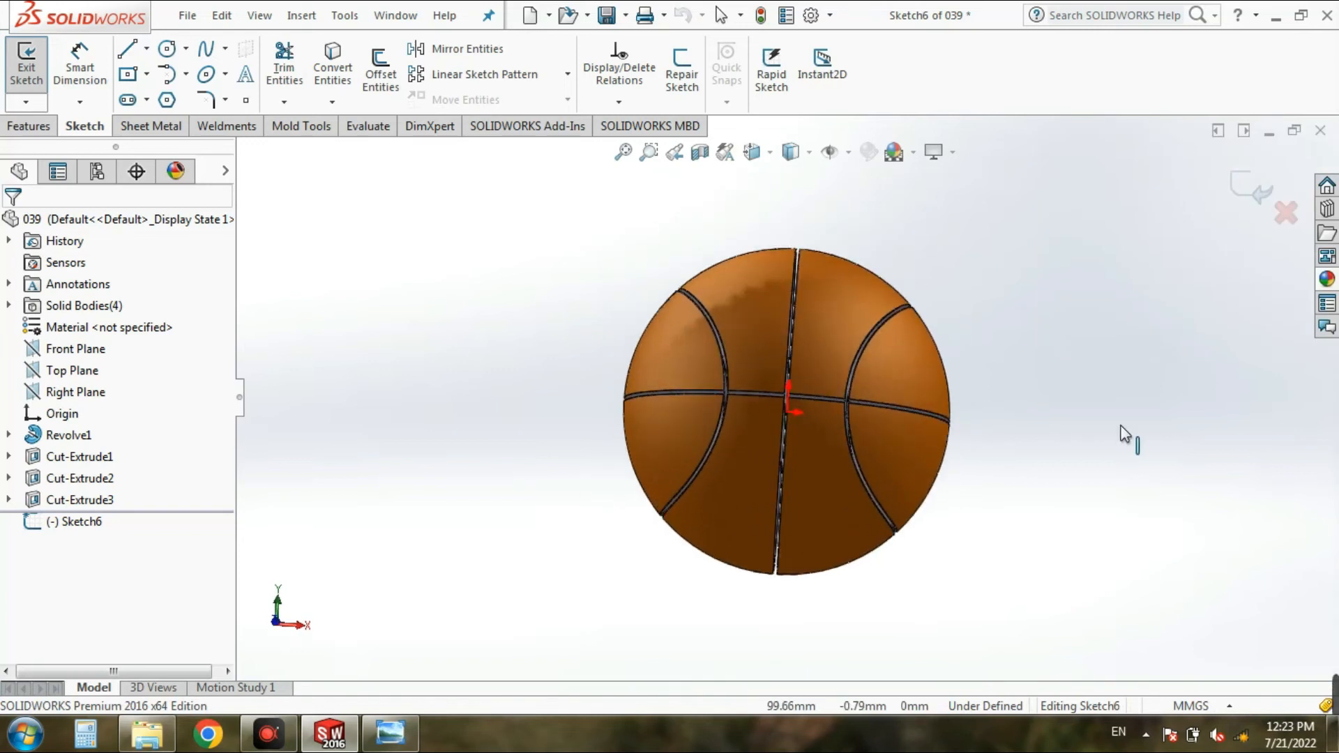
{"action": "left_click", "coordinate": [166, 49]}
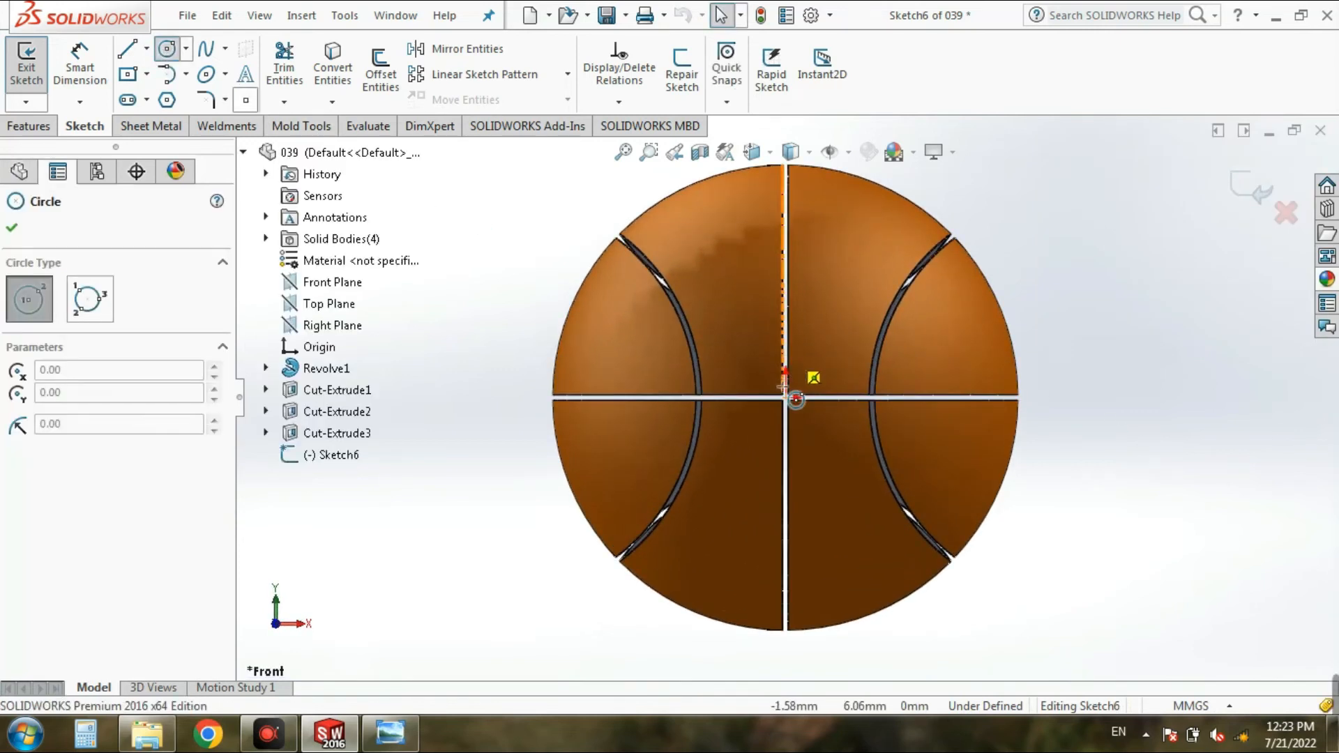
{"action": "mouse_move", "coordinate": [786, 399]}
{"action": "left_mouse_down"}
{"action": "mouse_move", "coordinate": [909, 216]}
{"action": "mouse_move", "coordinate": [926, 230]}
{"action": "left_mouse_up"}
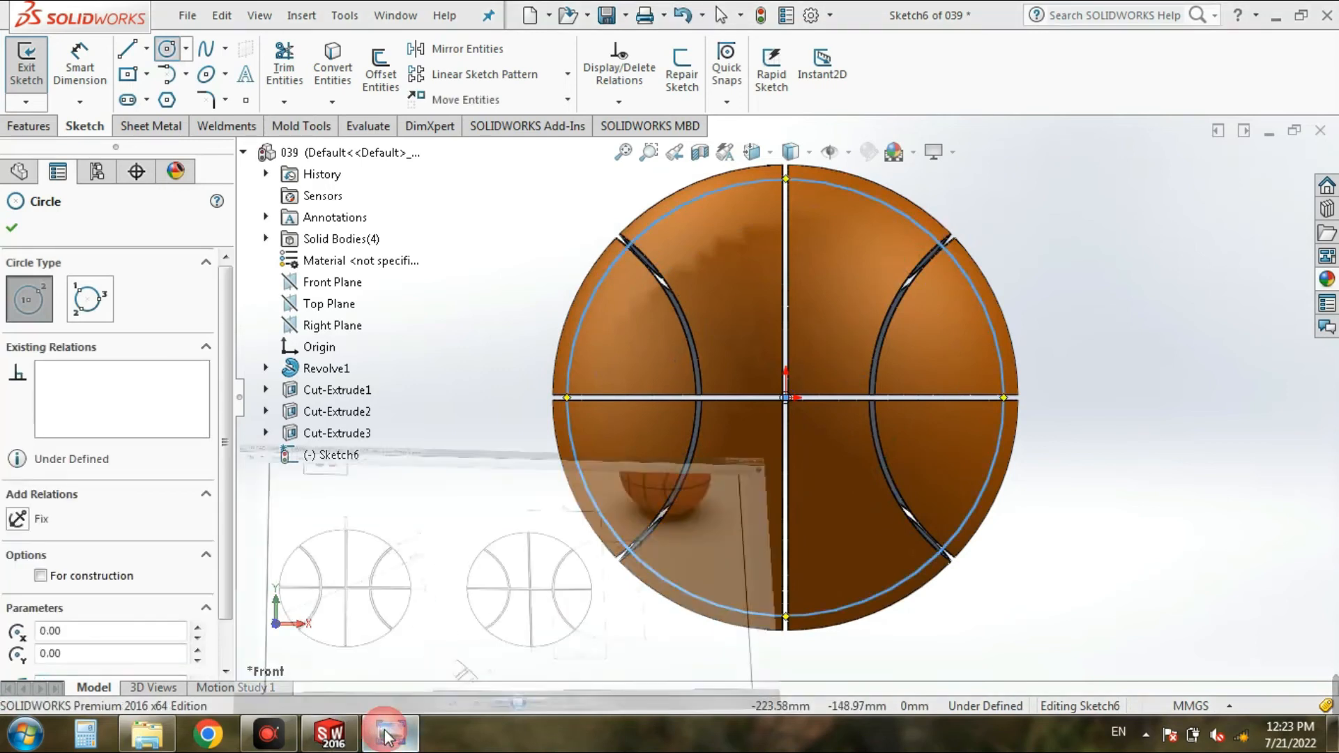
Step: Switch to the reference drawing in Windows Photo Viewer and examine Detail A for the inner sphere's radius
{"action": "left_click", "coordinate": [390, 732]}
{"action": "scroll", "coordinate": [408, 340], "scroll_direction": "up", "scroll_amount": 3}
{"action": "scroll", "coordinate": [376, 305], "scroll_direction": "up", "scroll_amount": 2}
{"action": "mouse_move", "coordinate": [337, 210]}
{"action": "left_mouse_down"}
{"action": "mouse_move", "coordinate": [490, 435]}
{"action": "mouse_move", "coordinate": [731, 191]}
{"action": "left_mouse_up"}
{"action": "scroll", "coordinate": [771, 479], "scroll_direction": "down", "scroll_amount": 2}
{"action": "left_click_drag", "start_coordinate": [711, 595], "coordinate": [840, 216]}
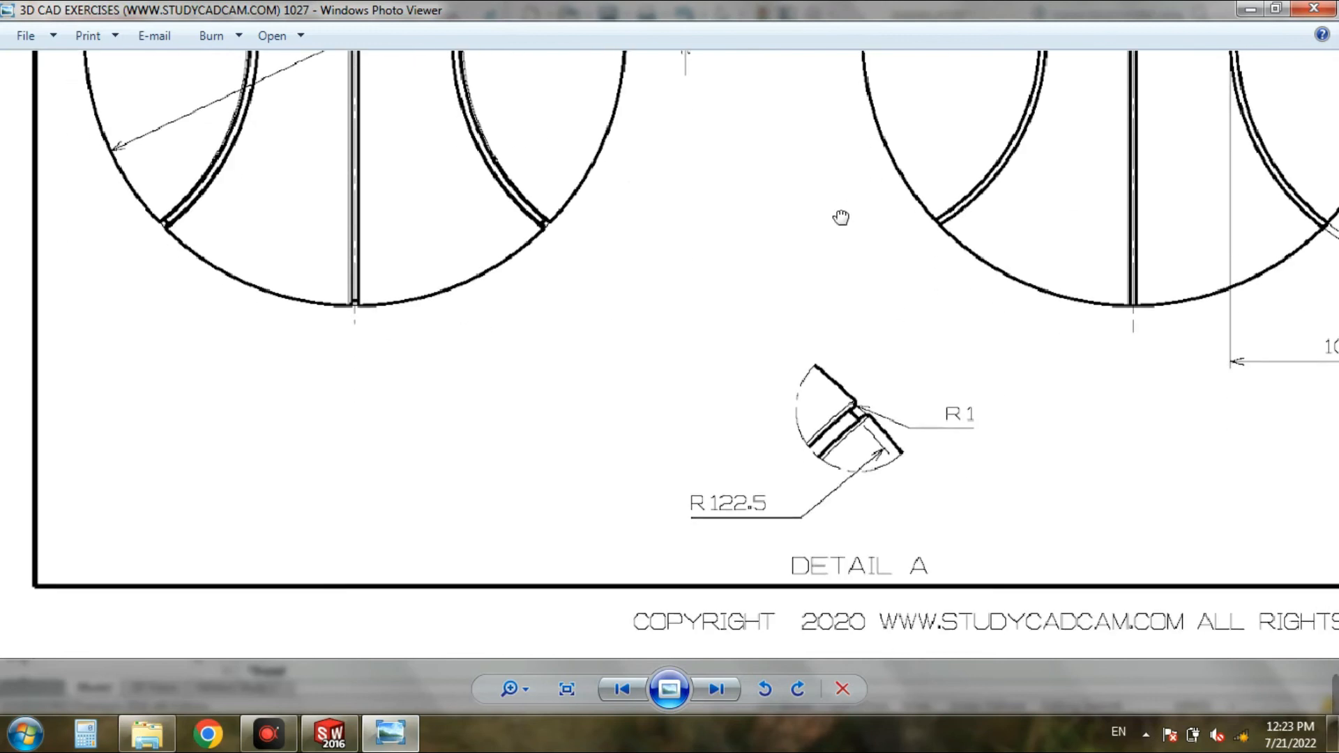
{"action": "scroll", "coordinate": [846, 448], "scroll_direction": "up", "scroll_amount": 3}
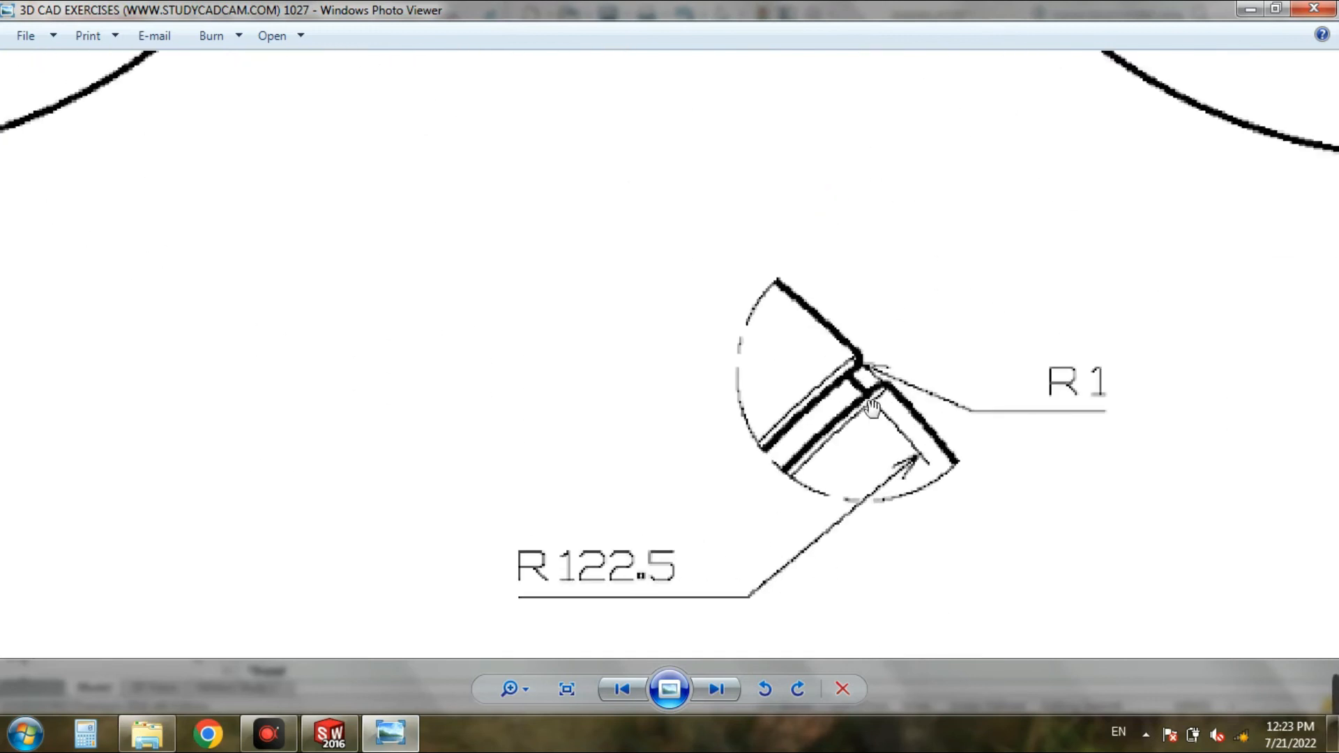
{"action": "left_click", "coordinate": [394, 733]}
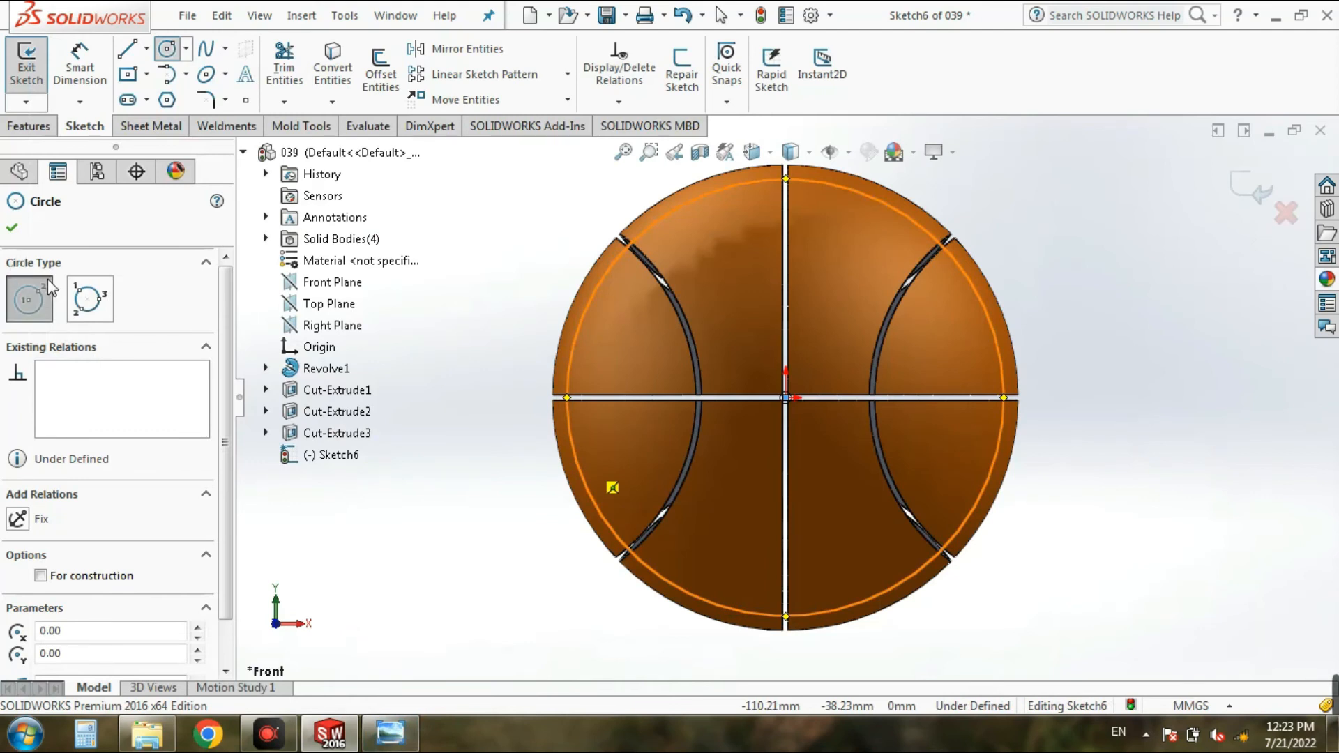
Step: Dimension the circle and set its diameter to 122.5*2 (245 mm)
{"action": "left_click", "coordinate": [67, 61]}
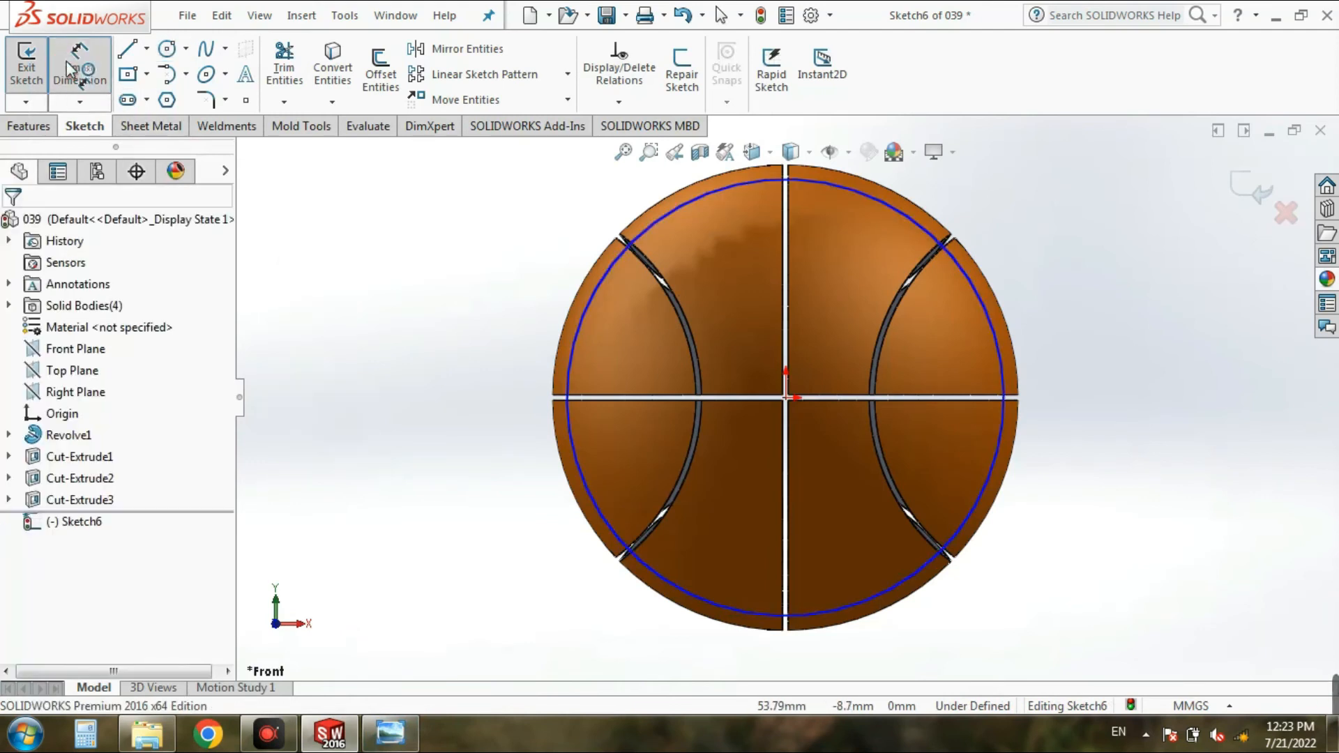
{"action": "scroll", "coordinate": [965, 439], "scroll_direction": "down", "scroll_amount": 3}
{"action": "left_click", "coordinate": [1064, 472]}
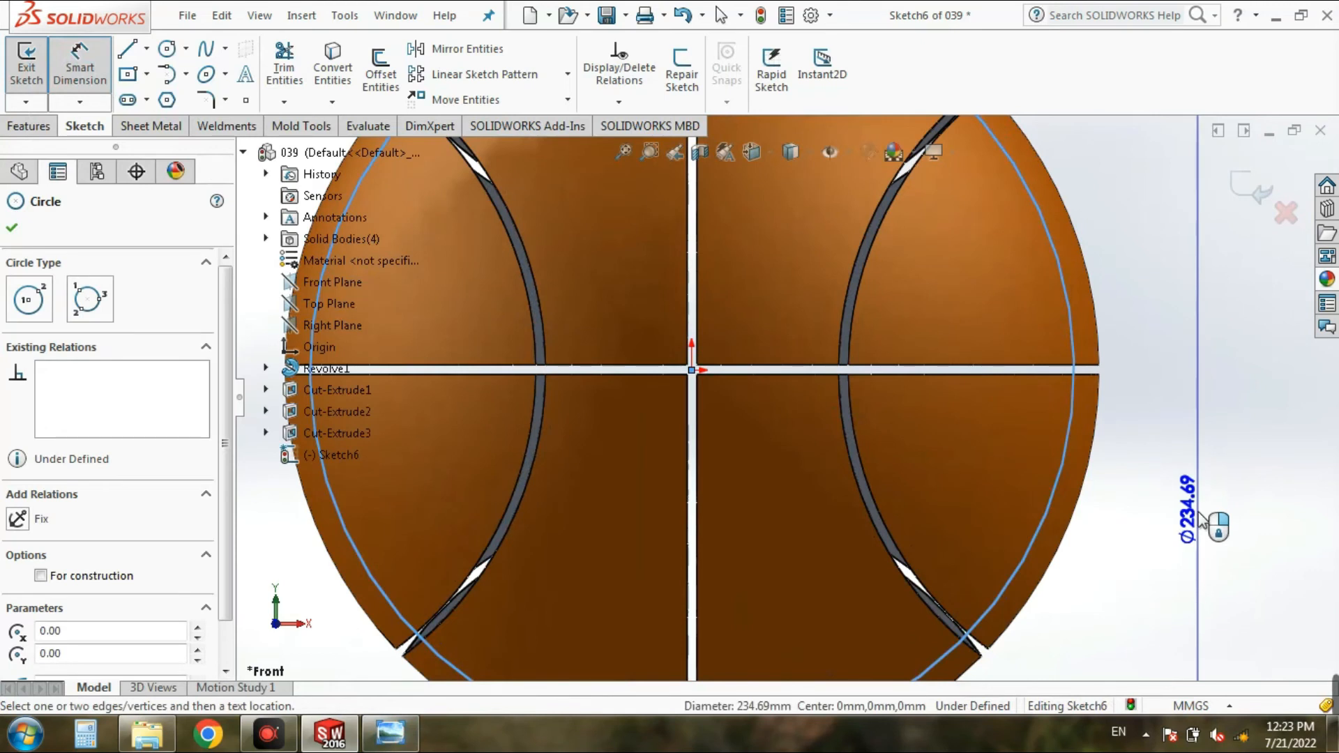
{"action": "left_click", "coordinate": [1194, 516]}
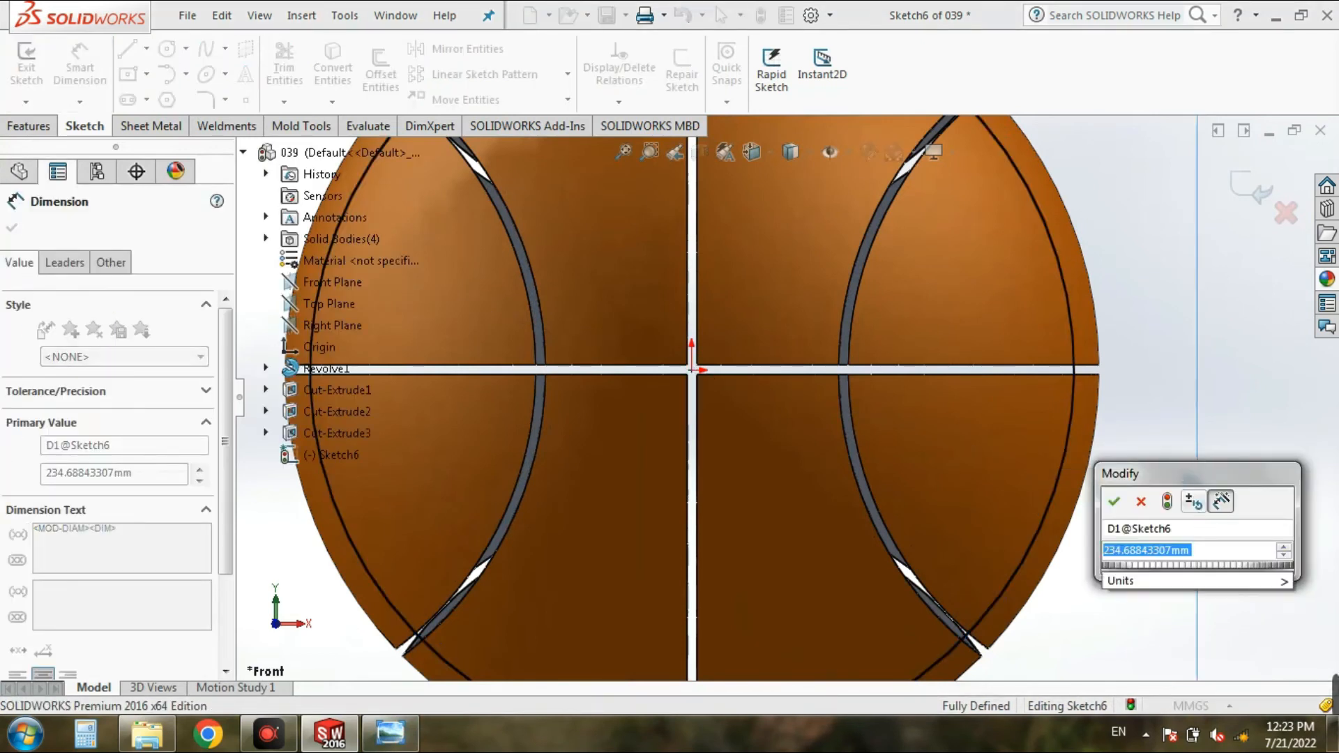
{"action": "type", "text": "122.5"}
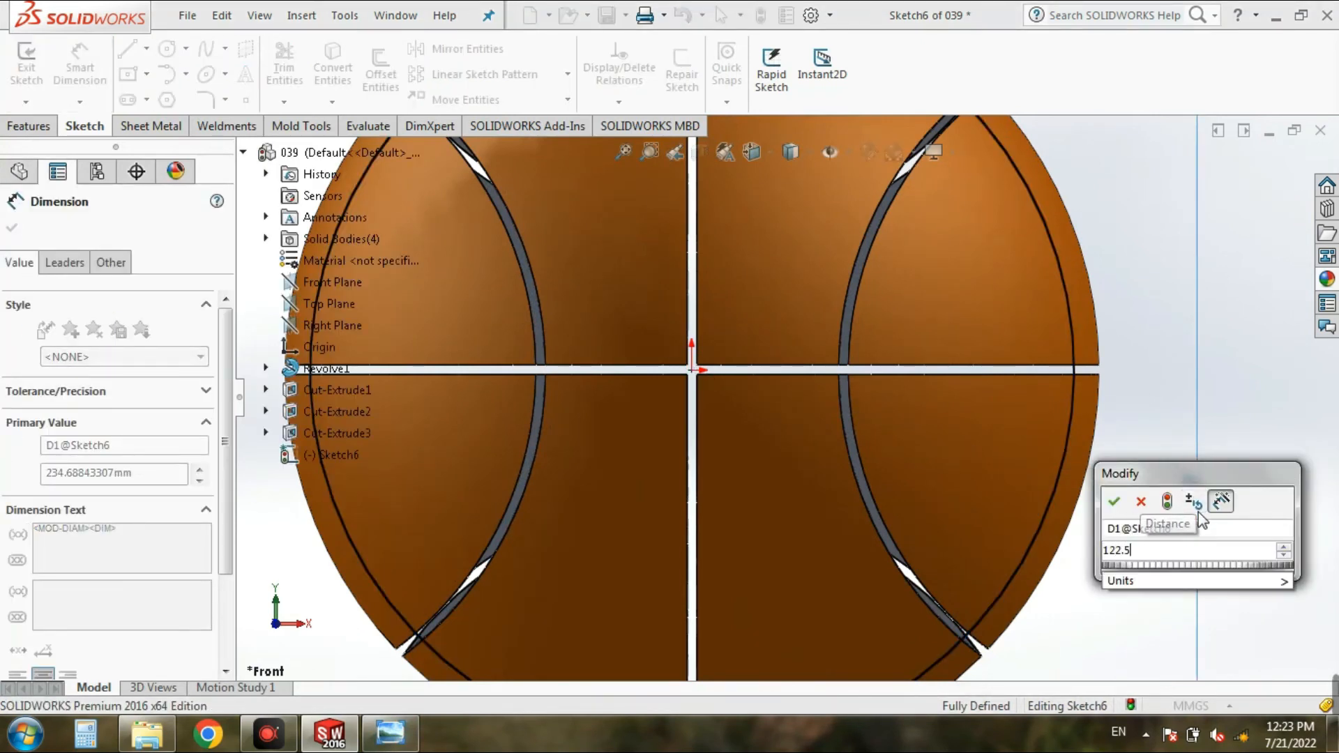
{"action": "type", "text": "*"}
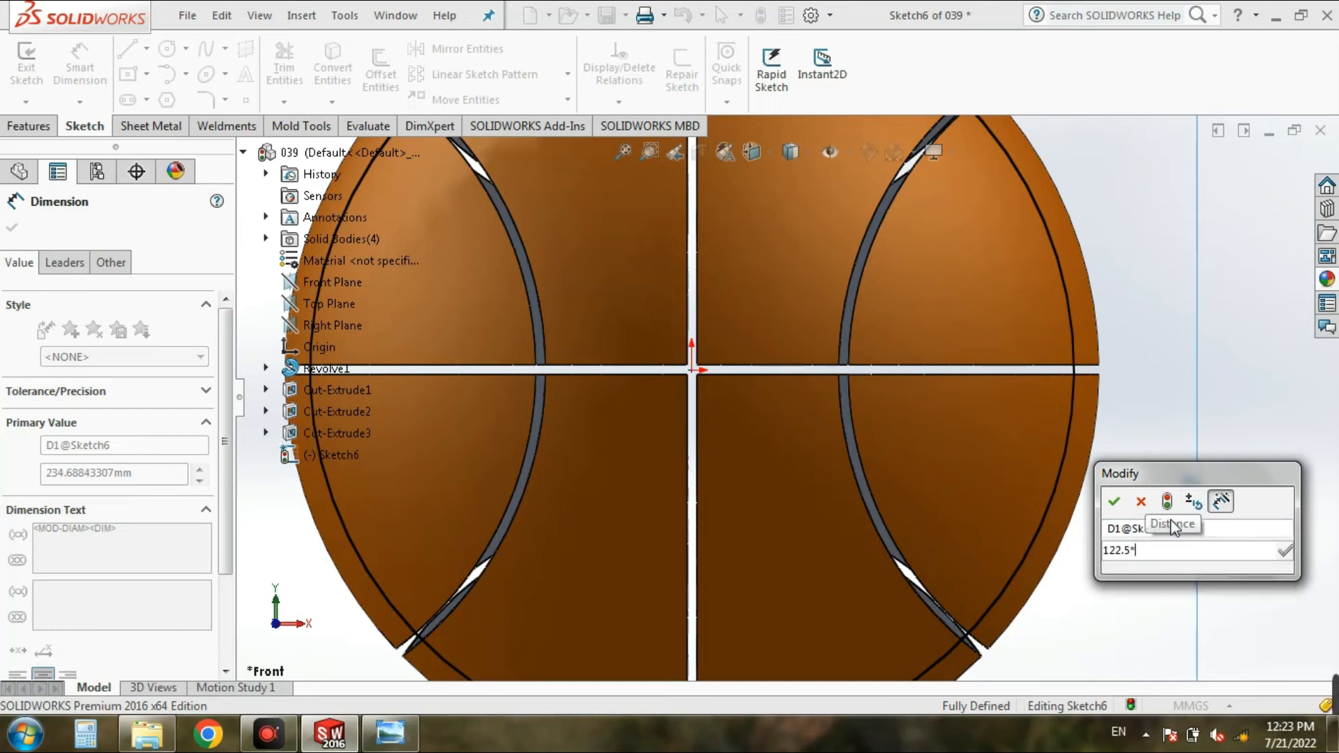
{"action": "left_click", "coordinate": [1113, 502]}
{"action": "key", "text": "f"}
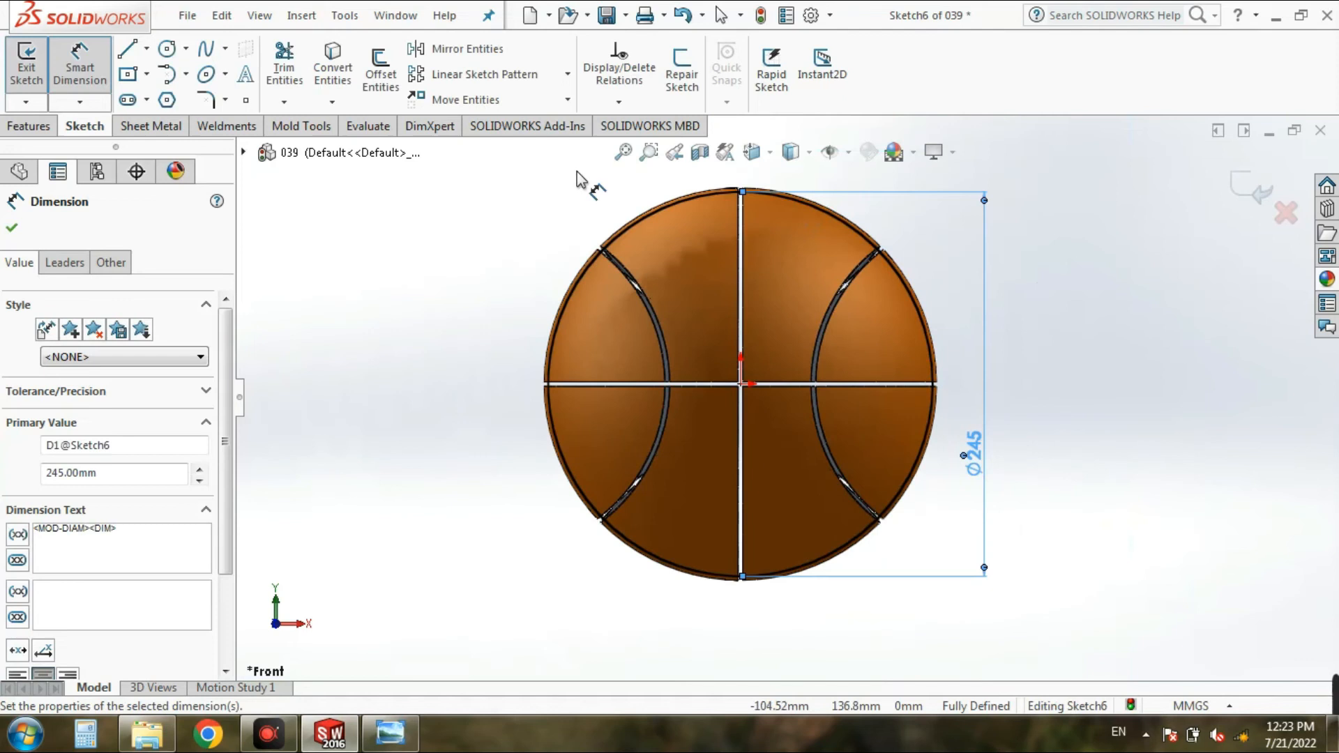
{"action": "left_click", "coordinate": [127, 49]}
{"action": "scroll", "coordinate": [793, 240], "scroll_direction": "down", "scroll_amount": 3}
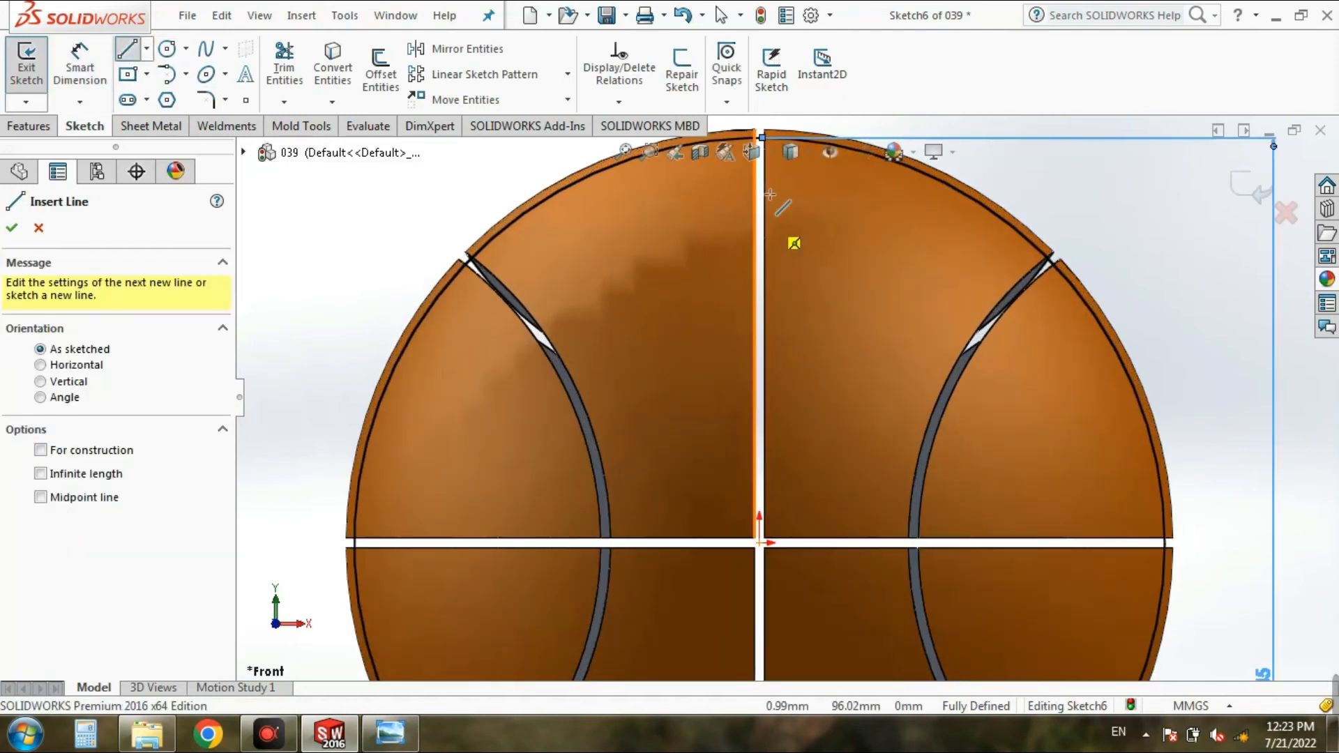
{"action": "scroll", "coordinate": [781, 235], "scroll_direction": "up", "scroll_amount": 2}
{"action": "scroll", "coordinate": [773, 219], "scroll_direction": "down", "scroll_amount": 5}
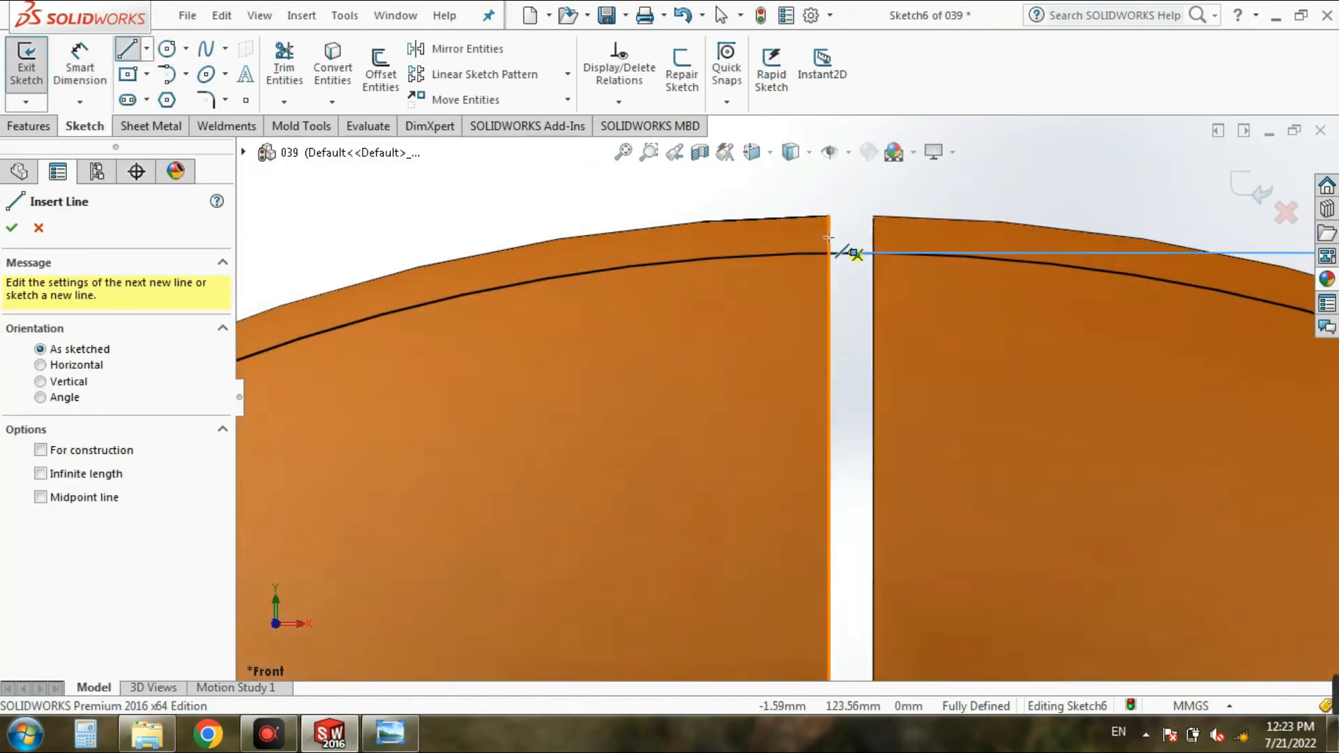
{"action": "scroll", "coordinate": [855, 252], "scroll_direction": "up", "scroll_amount": 4}
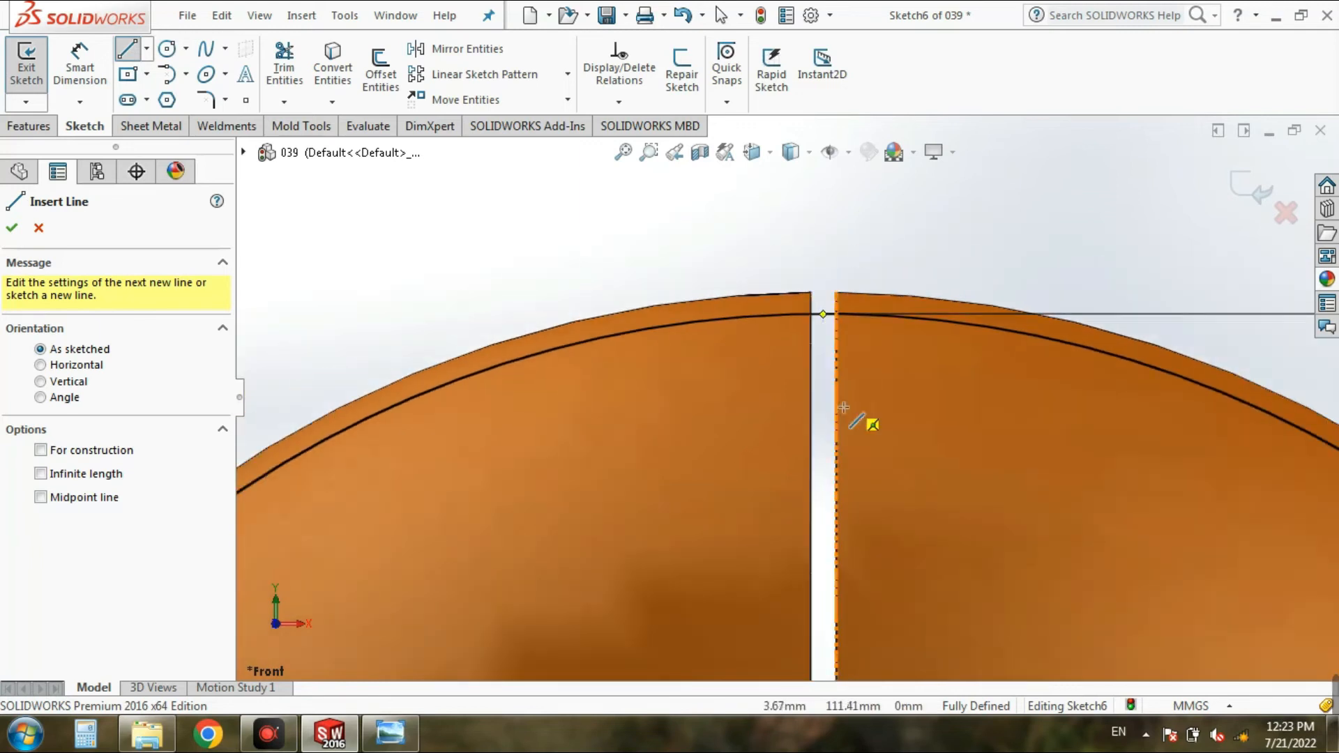
{"action": "scroll", "coordinate": [807, 624], "scroll_direction": "up", "scroll_amount": 5}
{"action": "scroll", "coordinate": [807, 622], "scroll_direction": "down", "scroll_amount": 5}
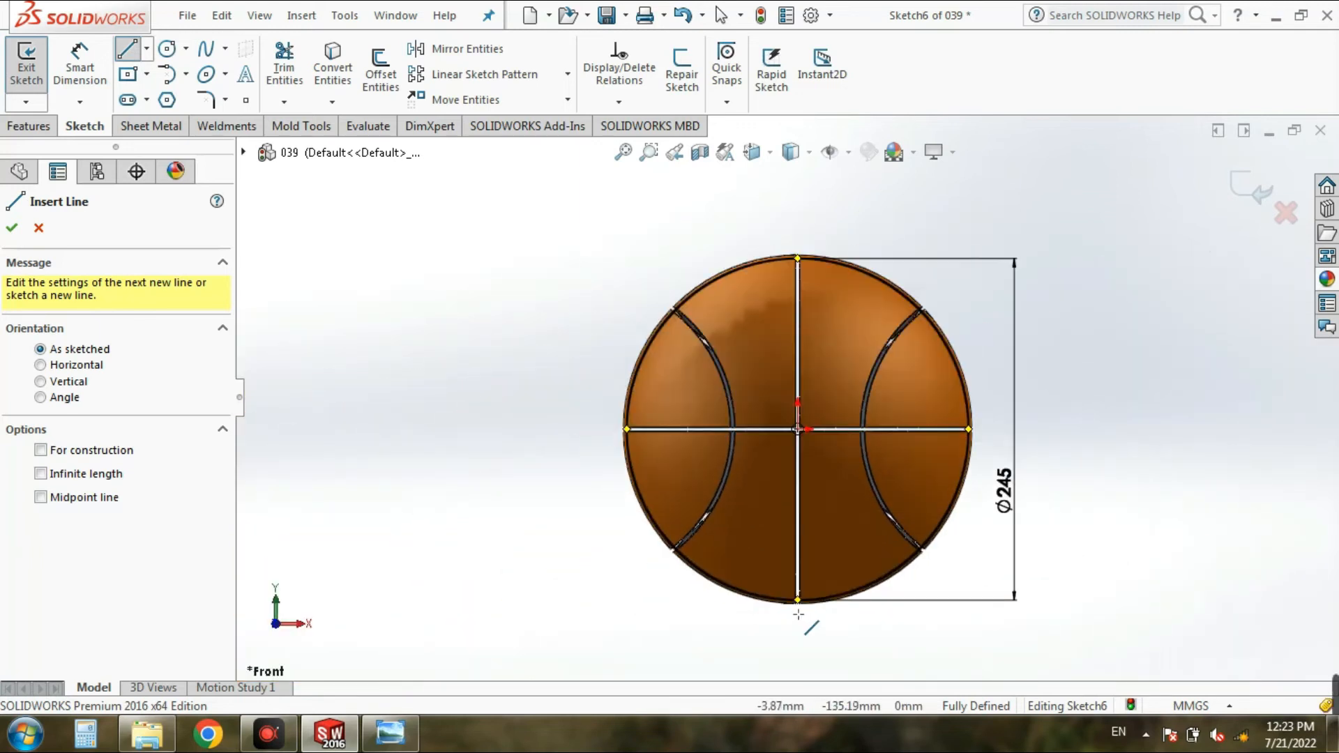
{"action": "scroll", "coordinate": [804, 577], "scroll_direction": "down", "scroll_amount": 5}
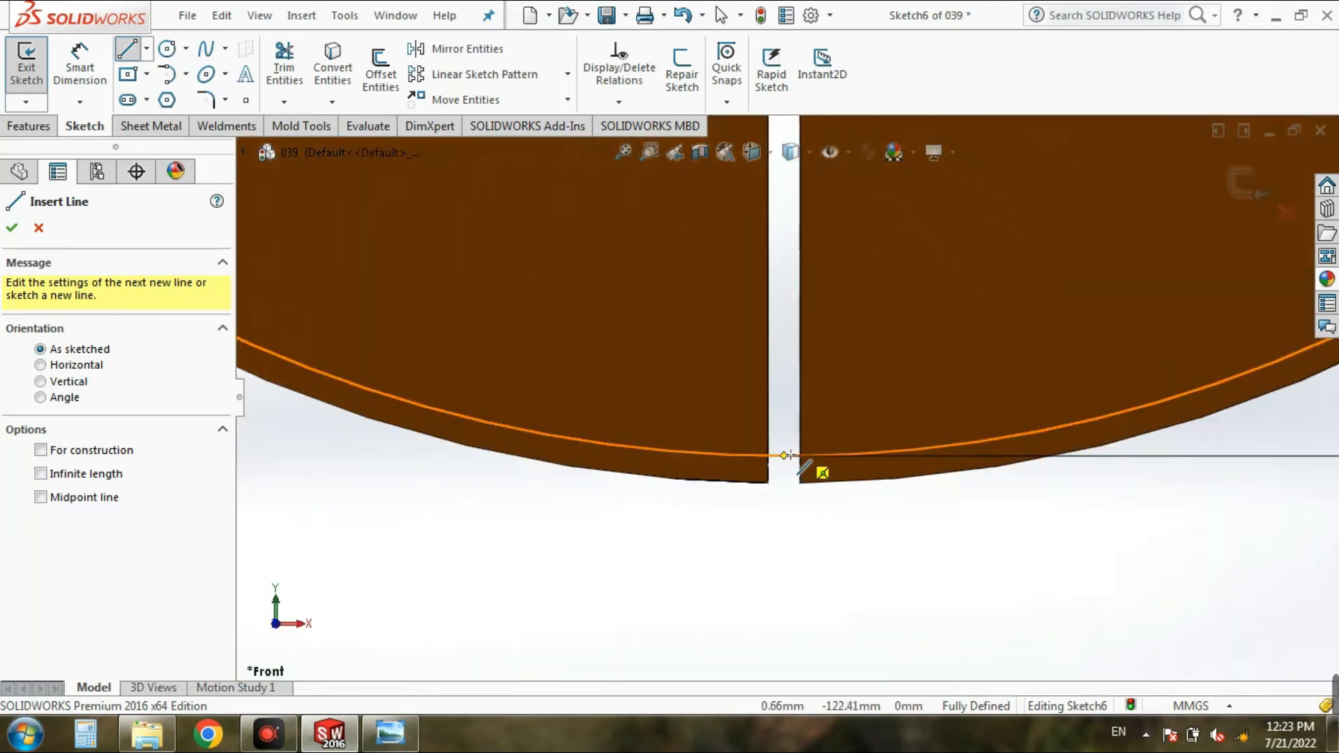
{"action": "left_click", "coordinate": [784, 455]}
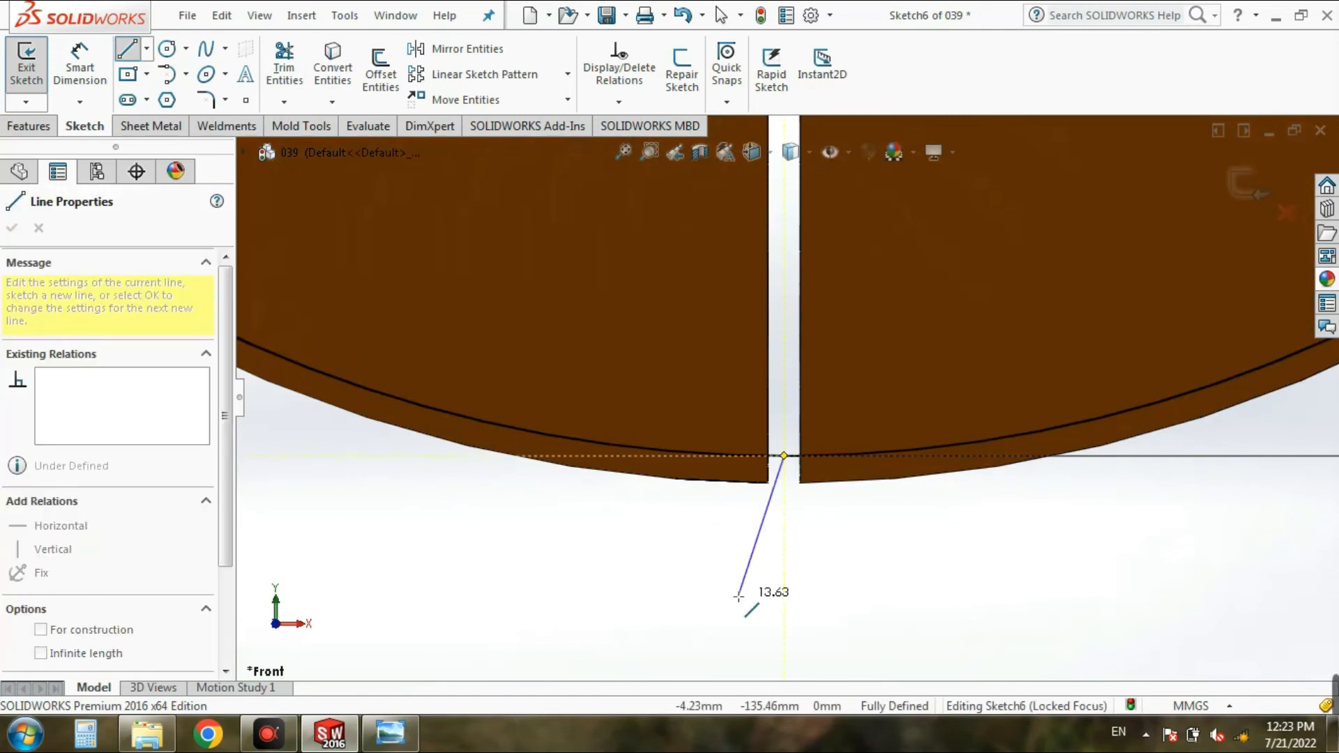
{"action": "scroll", "coordinate": [765, 573], "scroll_direction": "up", "scroll_amount": 1}
{"action": "key", "text": "Escape"}
{"action": "key", "text": "Escape"}
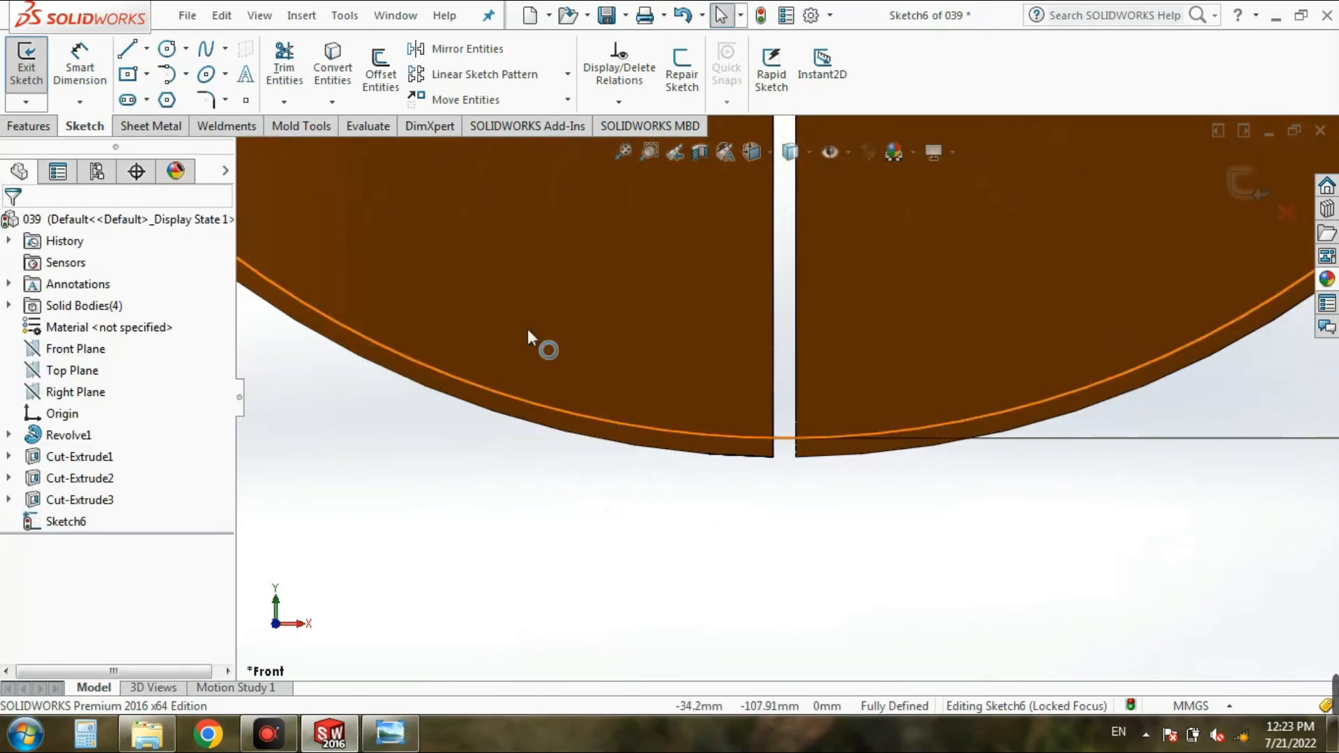
{"action": "scroll", "coordinate": [830, 376], "scroll_direction": "up", "scroll_amount": 4}
{"action": "scroll", "coordinate": [794, 308], "scroll_direction": "down", "scroll_amount": 4}
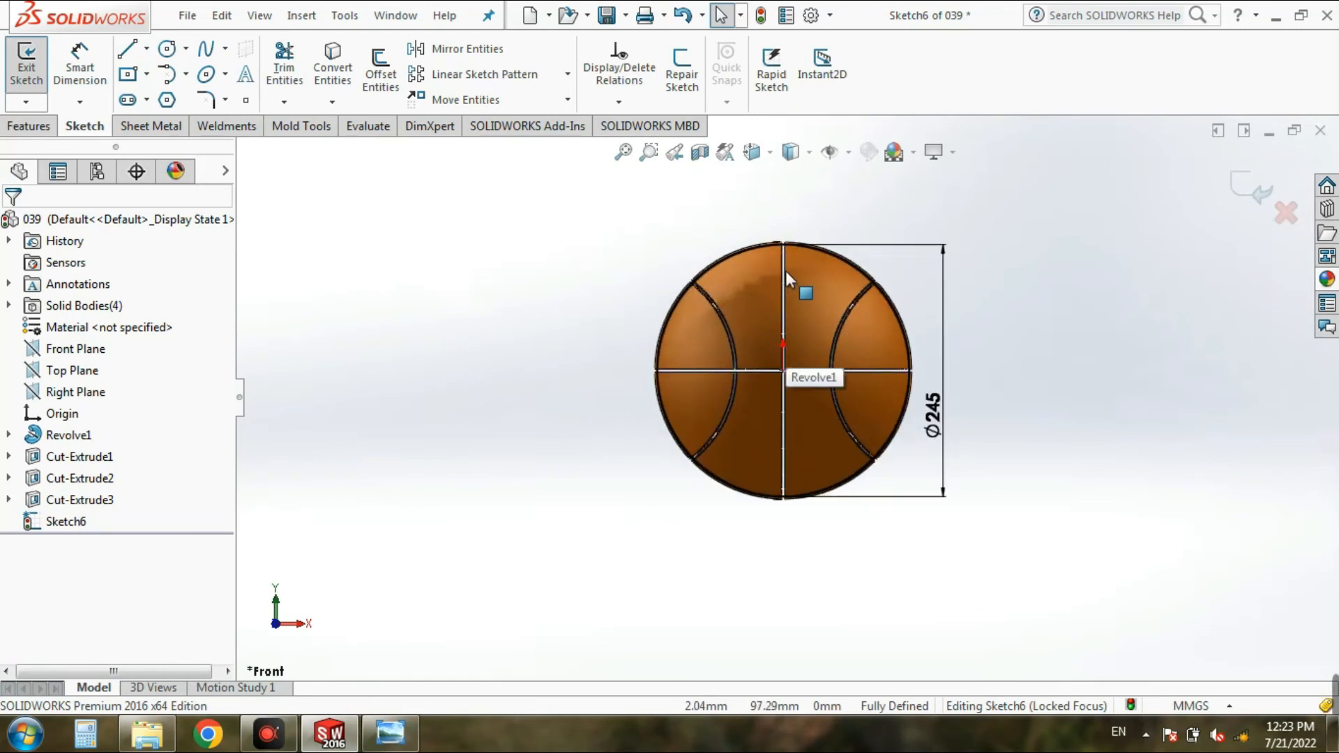
Step: Draw a vertical line through the ball's center from the circle's topmost point to its bottommost point
{"action": "left_click", "coordinate": [127, 49]}
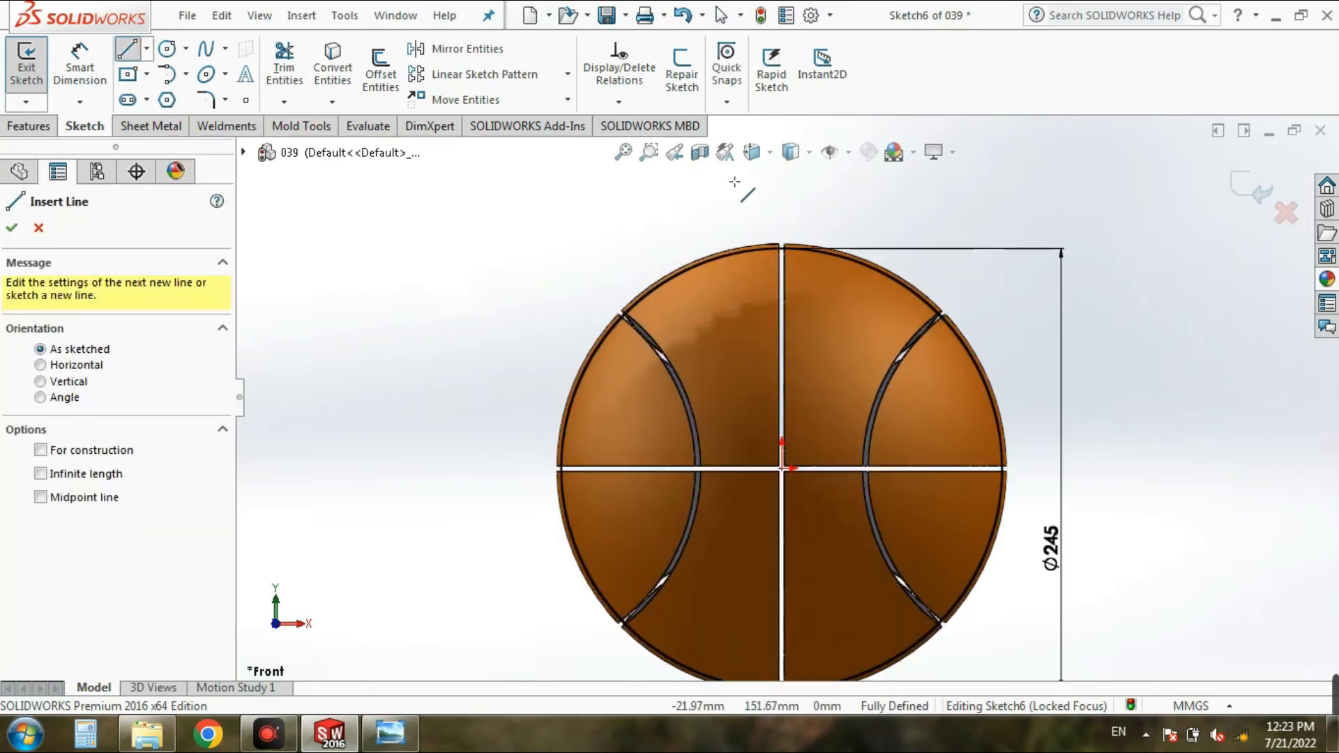
{"action": "scroll", "coordinate": [767, 223], "scroll_direction": "down", "scroll_amount": 6}
{"action": "scroll", "coordinate": [846, 338], "scroll_direction": "down", "scroll_amount": 2}
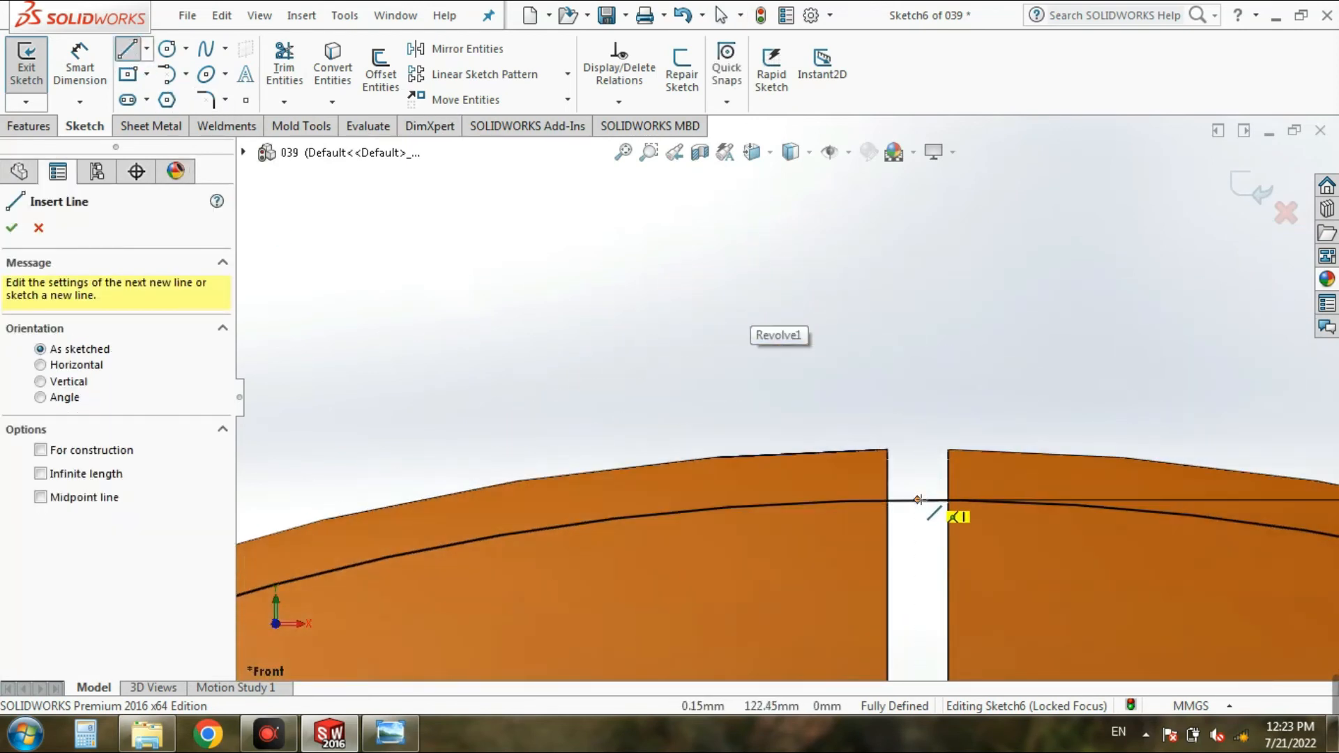
{"action": "left_click", "coordinate": [917, 500]}
{"action": "scroll", "coordinate": [907, 509], "scroll_direction": "up", "scroll_amount": 6}
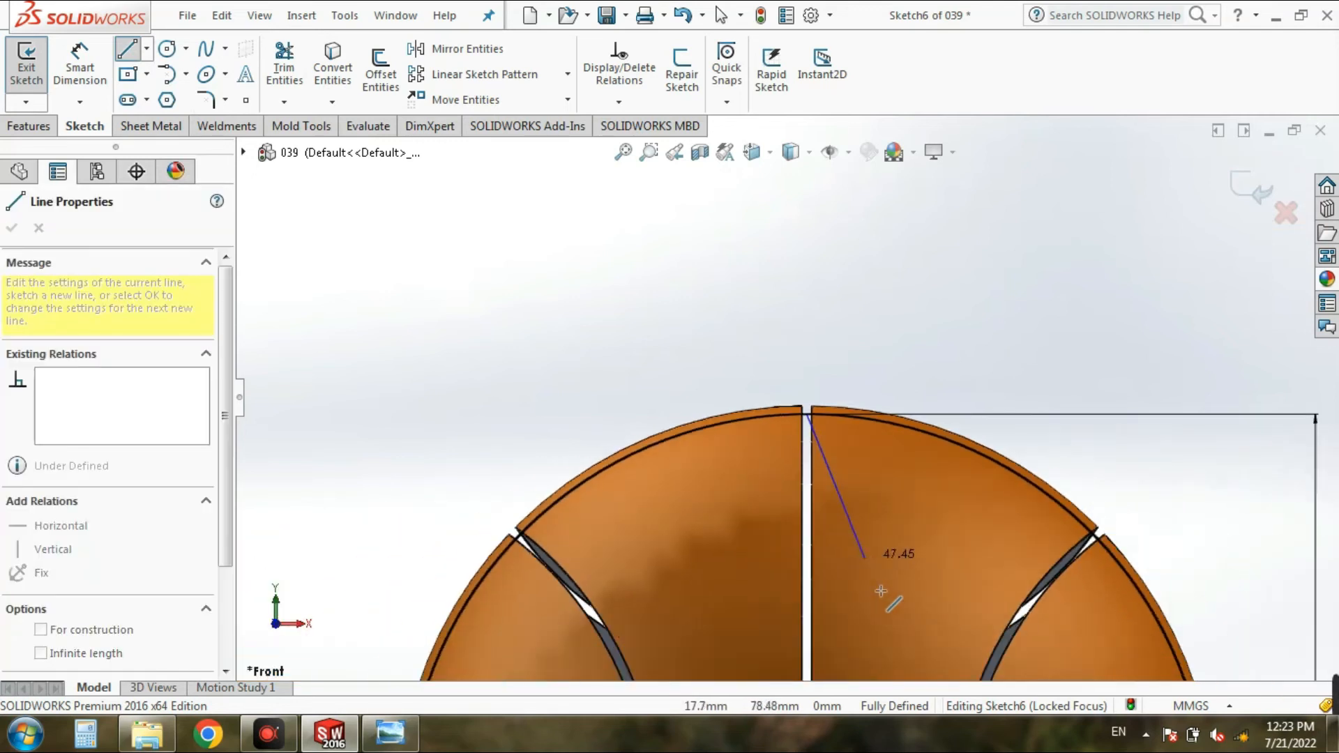
{"action": "scroll", "coordinate": [792, 614], "scroll_direction": "up", "scroll_amount": 5}
{"action": "scroll", "coordinate": [777, 572], "scroll_direction": "down", "scroll_amount": 7}
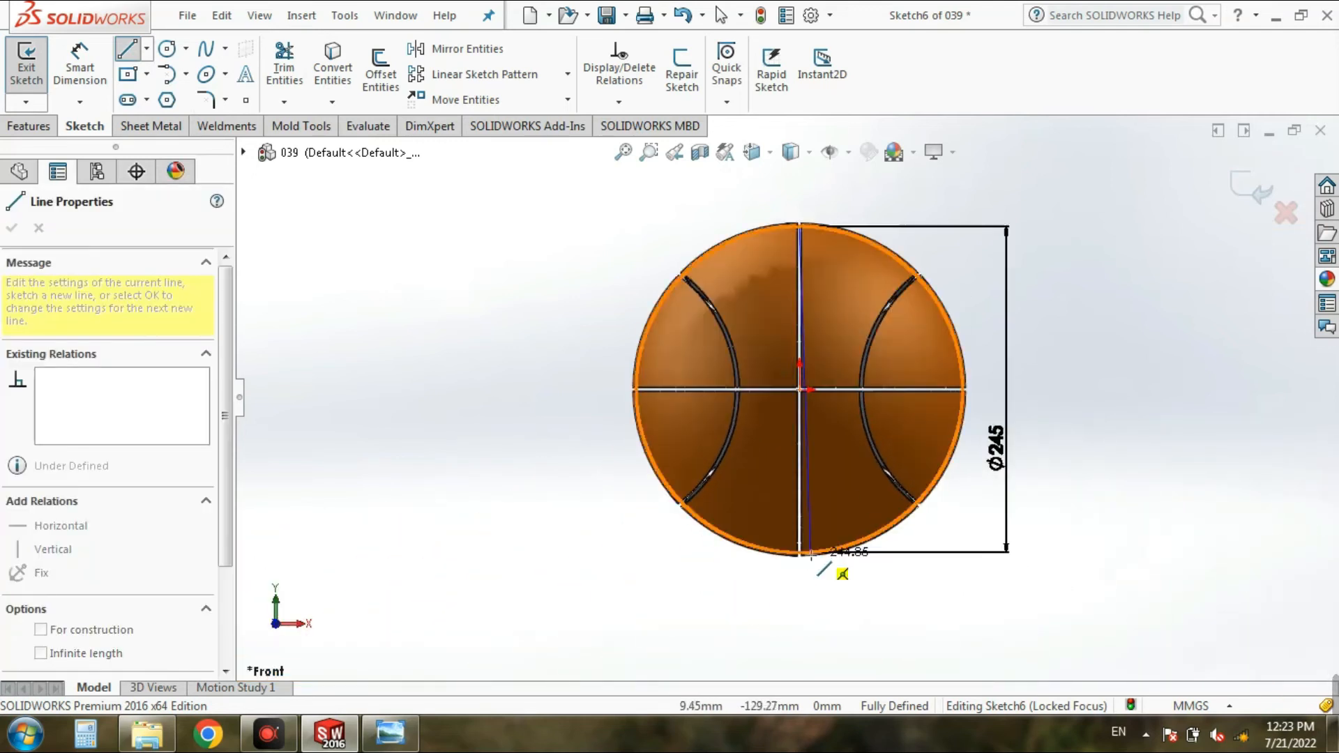
{"action": "scroll", "coordinate": [788, 523], "scroll_direction": "down", "scroll_amount": 3}
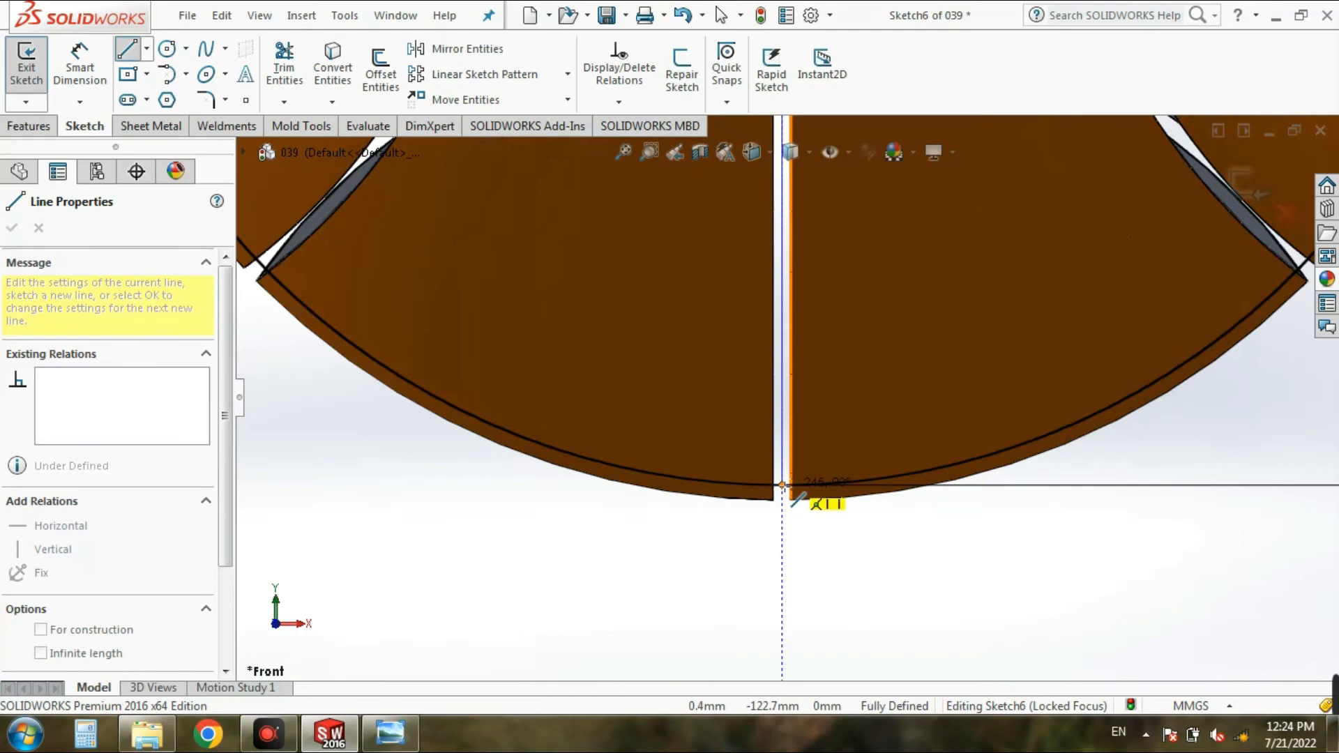
{"action": "left_click", "coordinate": [782, 486]}
{"action": "scroll", "coordinate": [544, 551], "scroll_direction": "up", "scroll_amount": 3}
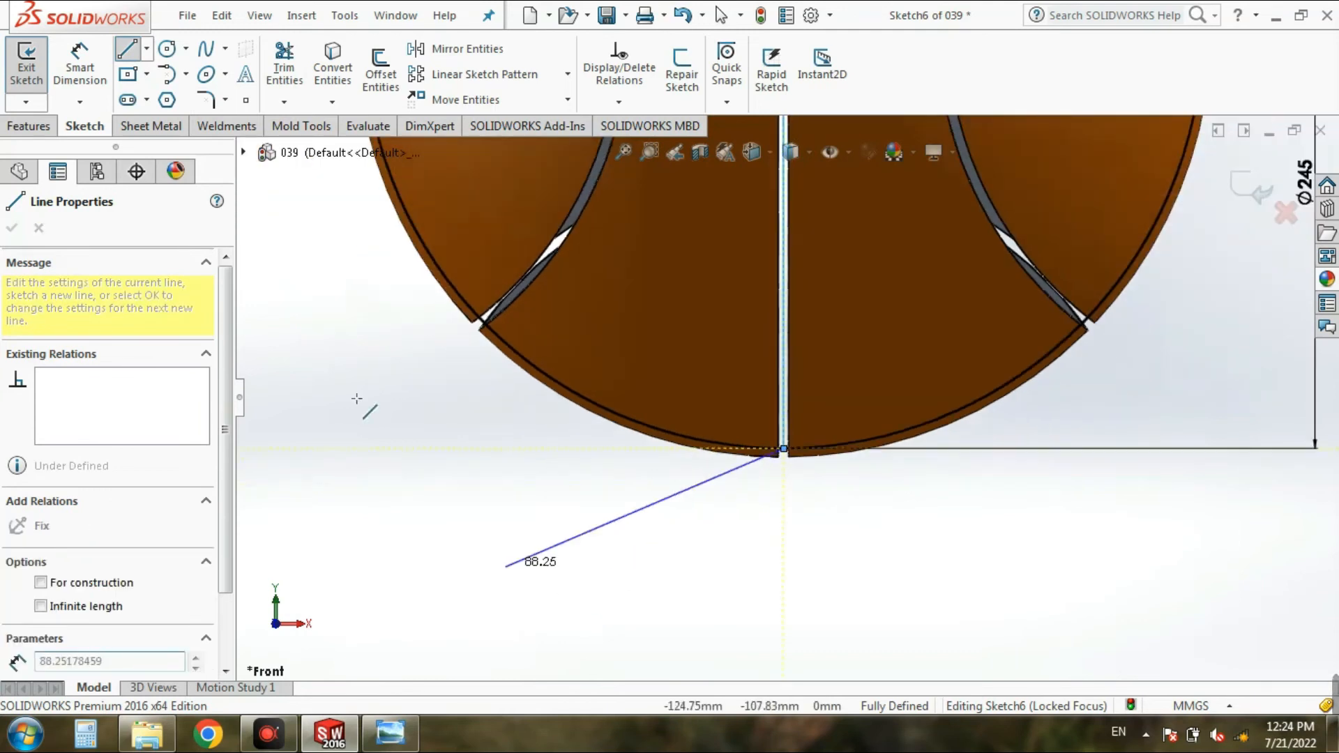
{"action": "key", "text": "Escape"}
{"action": "key", "text": "Escape"}
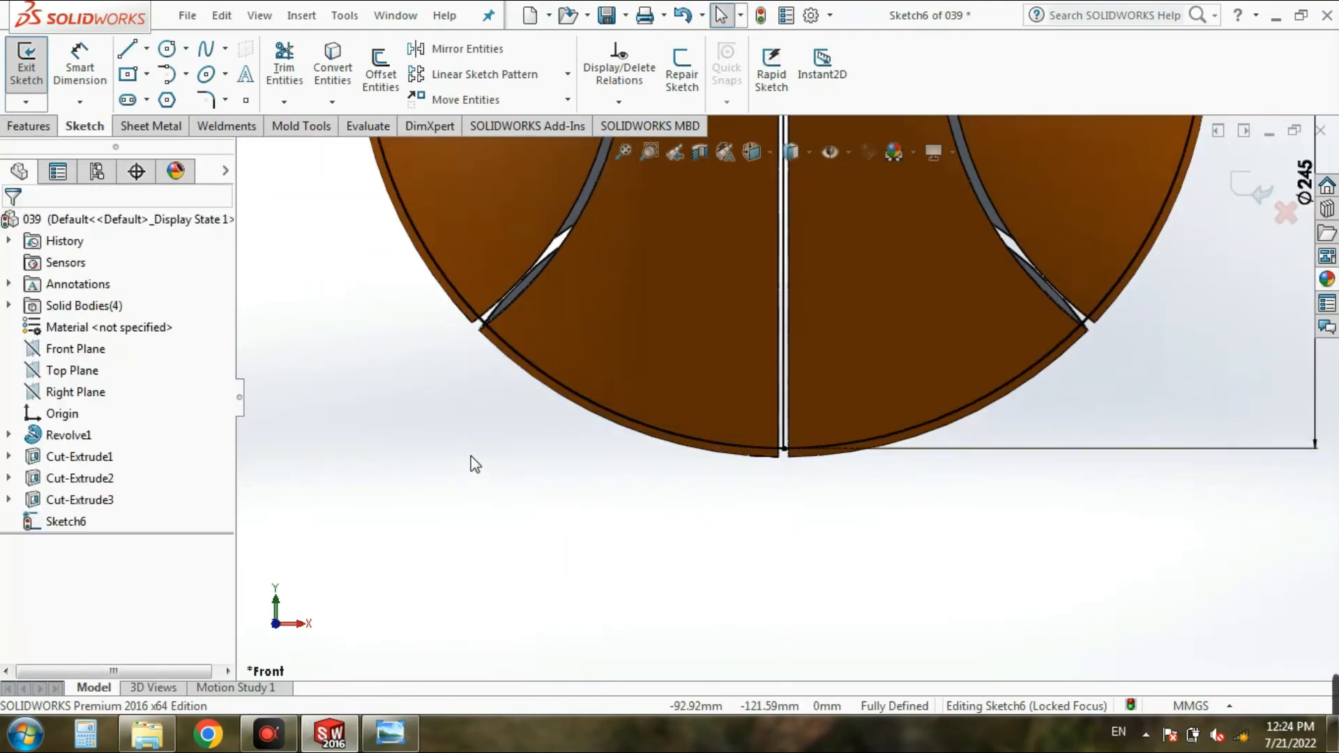
Step: Trim away the left half of the circle with Power trim, leaving a right half-circle profile closed by the vertical line
{"action": "left_click", "coordinate": [283, 69]}
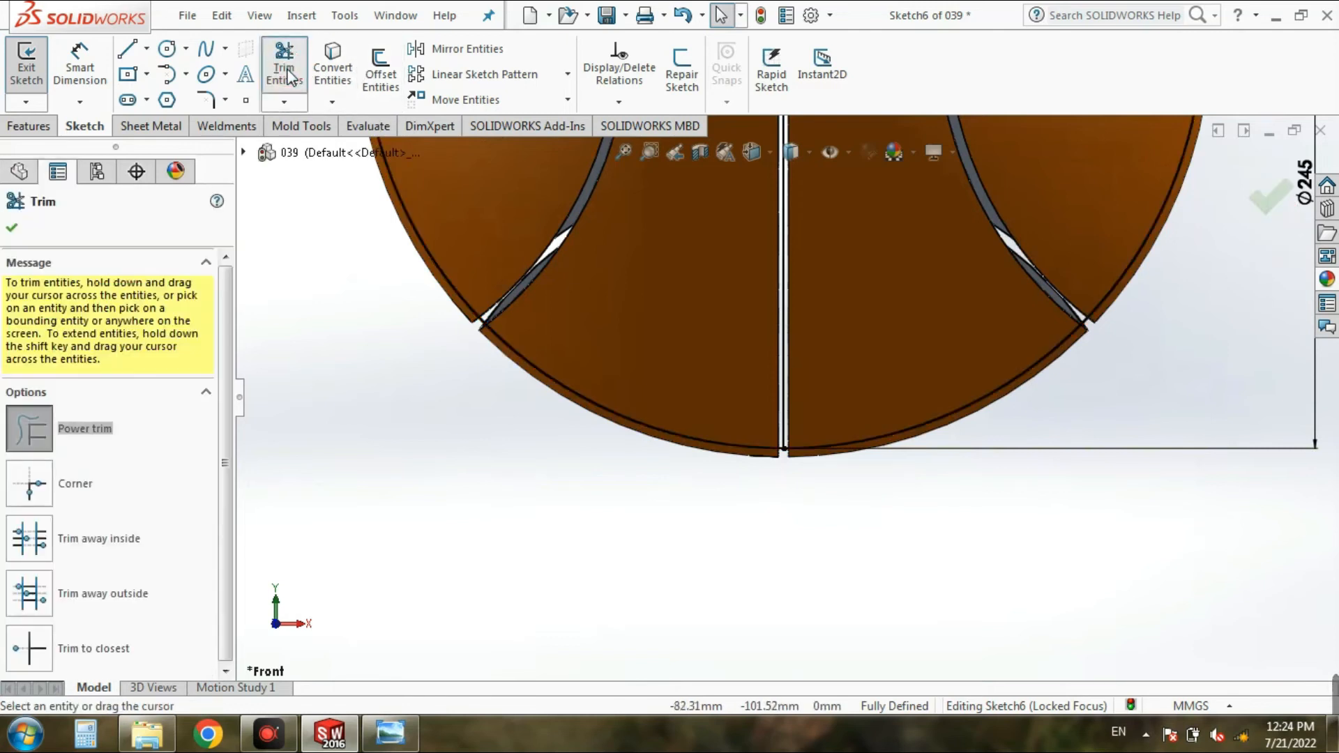
{"action": "scroll", "coordinate": [561, 360], "scroll_direction": "up", "scroll_amount": 5}
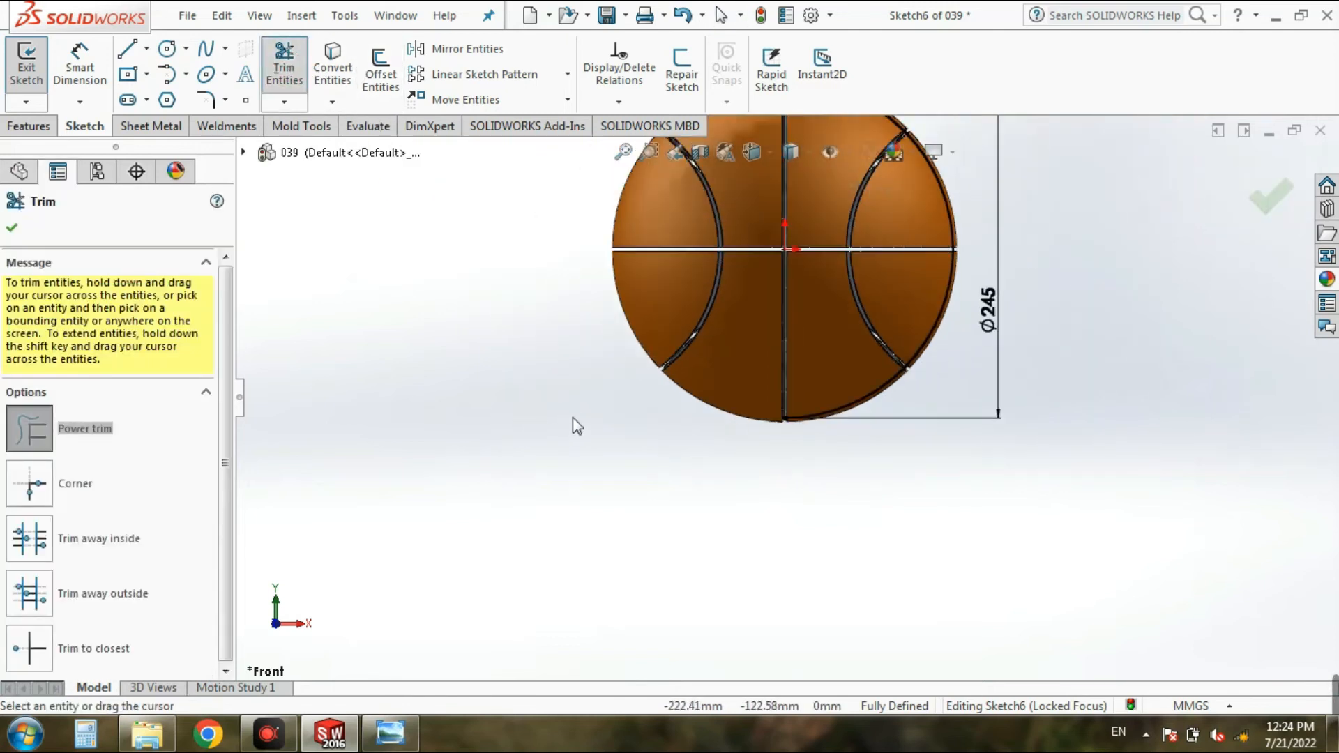
{"action": "left_click", "coordinate": [11, 227]}
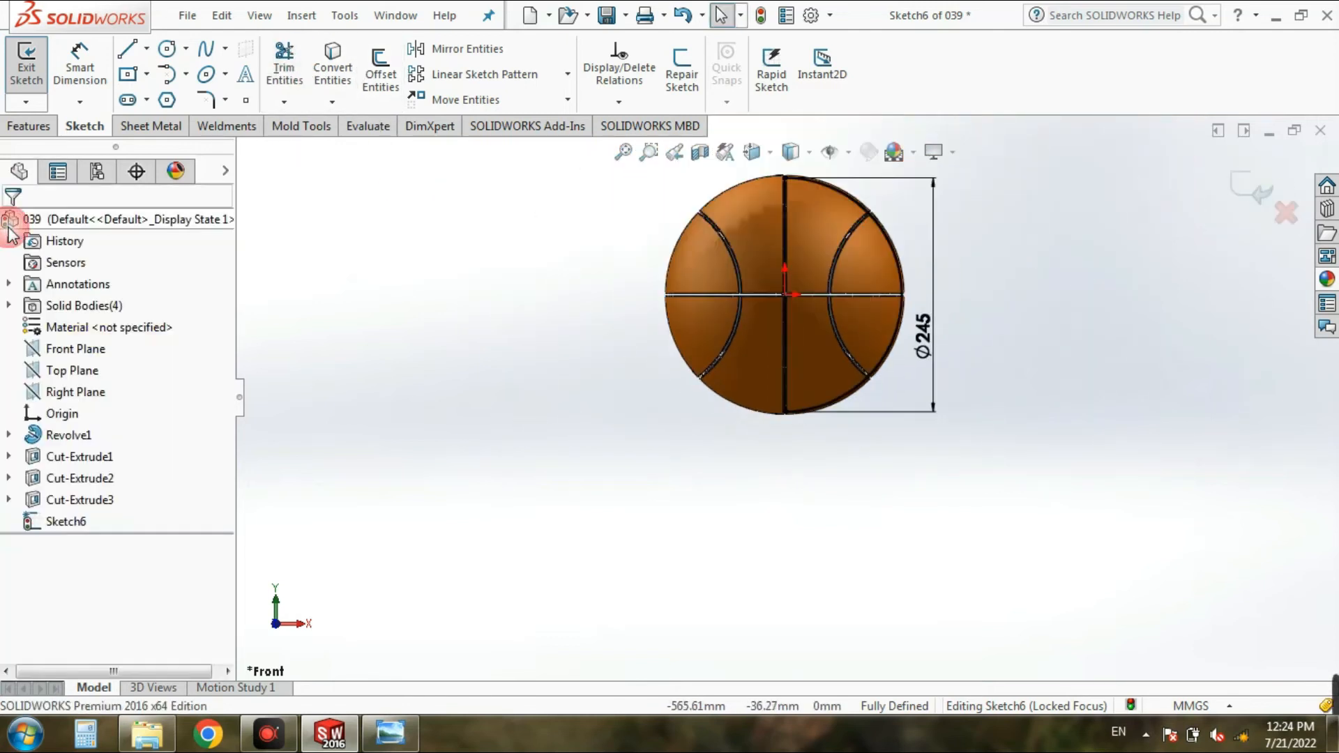
Step: Revolve the half-circle profile 360° about its vertical line with Merge result enabled to form the inner sphere
{"action": "left_click", "coordinate": [28, 70]}
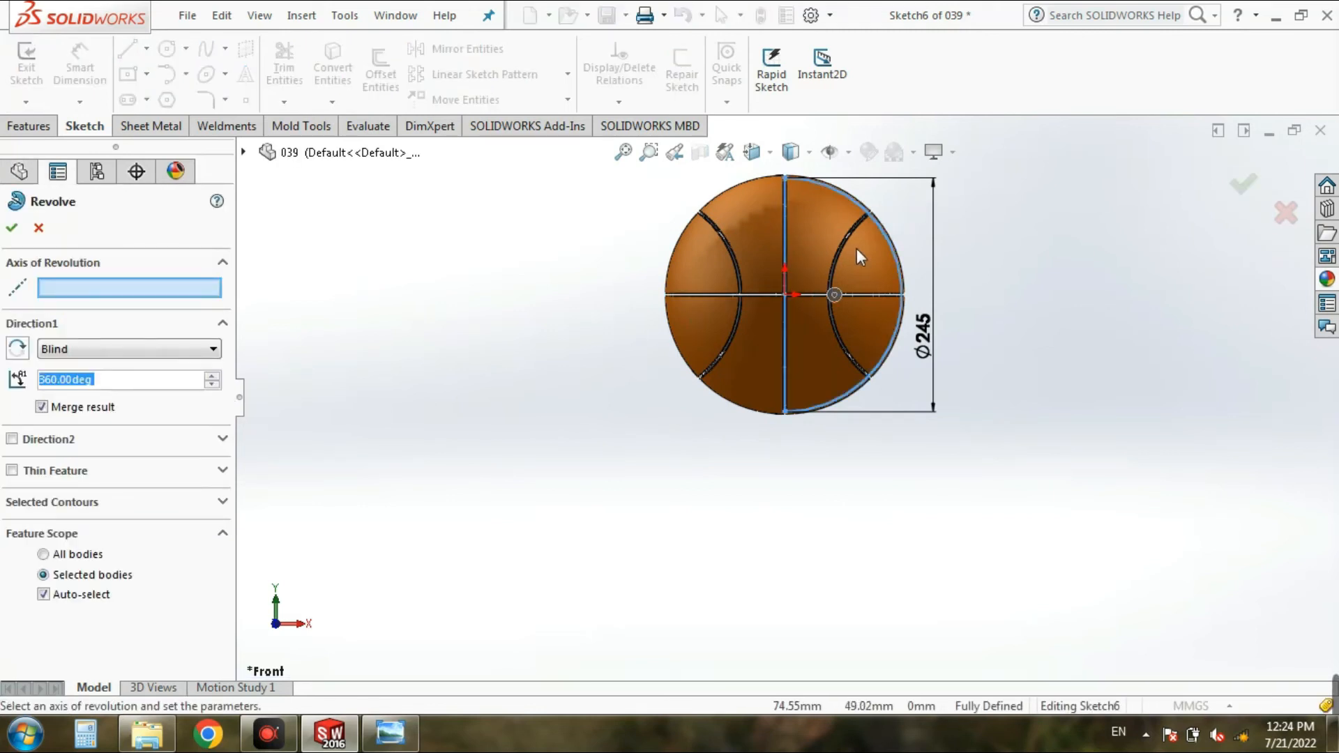
{"action": "left_click", "coordinate": [141, 287]}
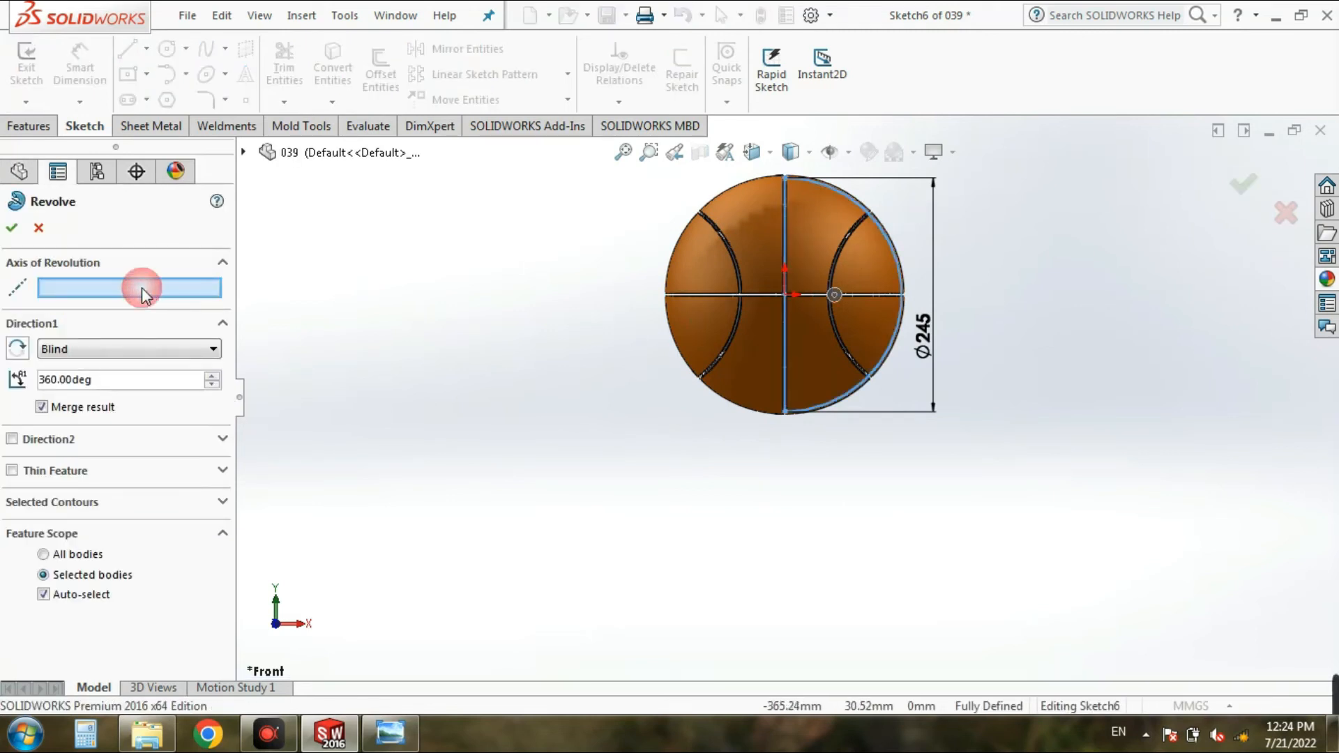
{"action": "left_click", "coordinate": [784, 212]}
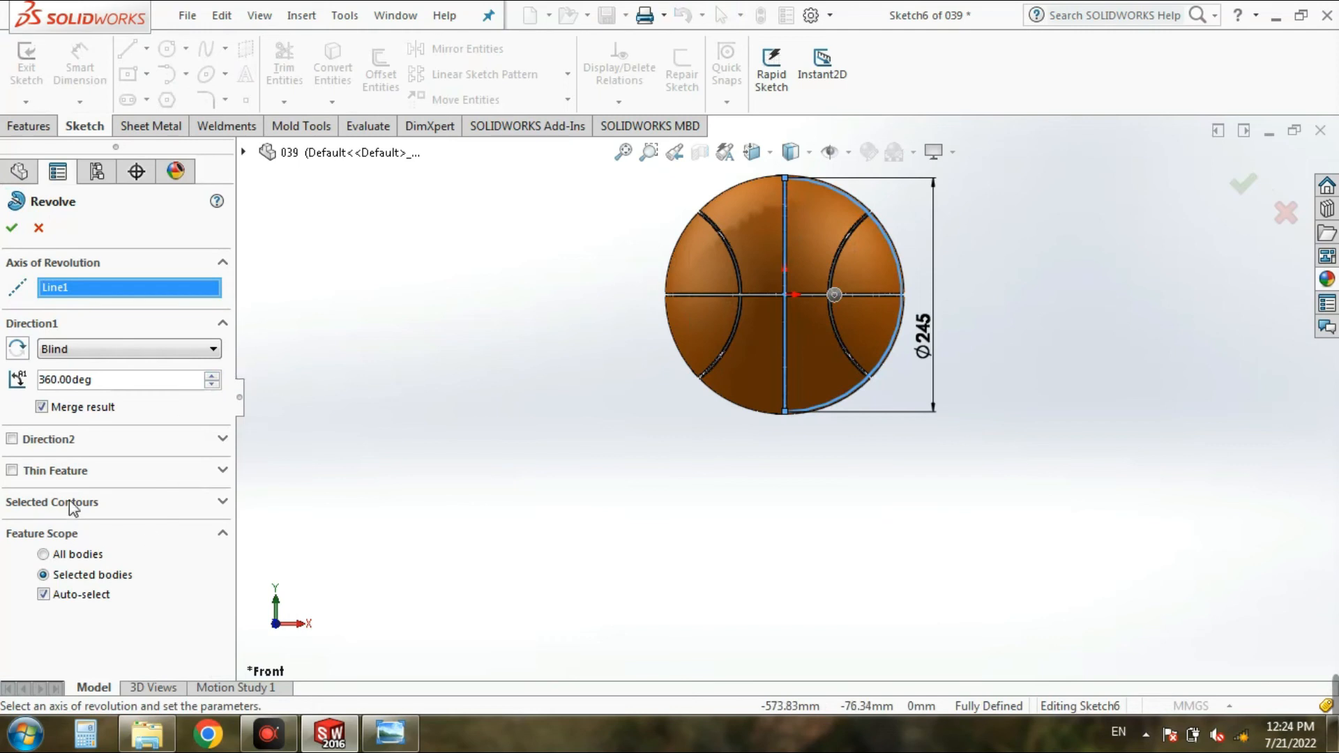
{"action": "left_click", "coordinate": [12, 228]}
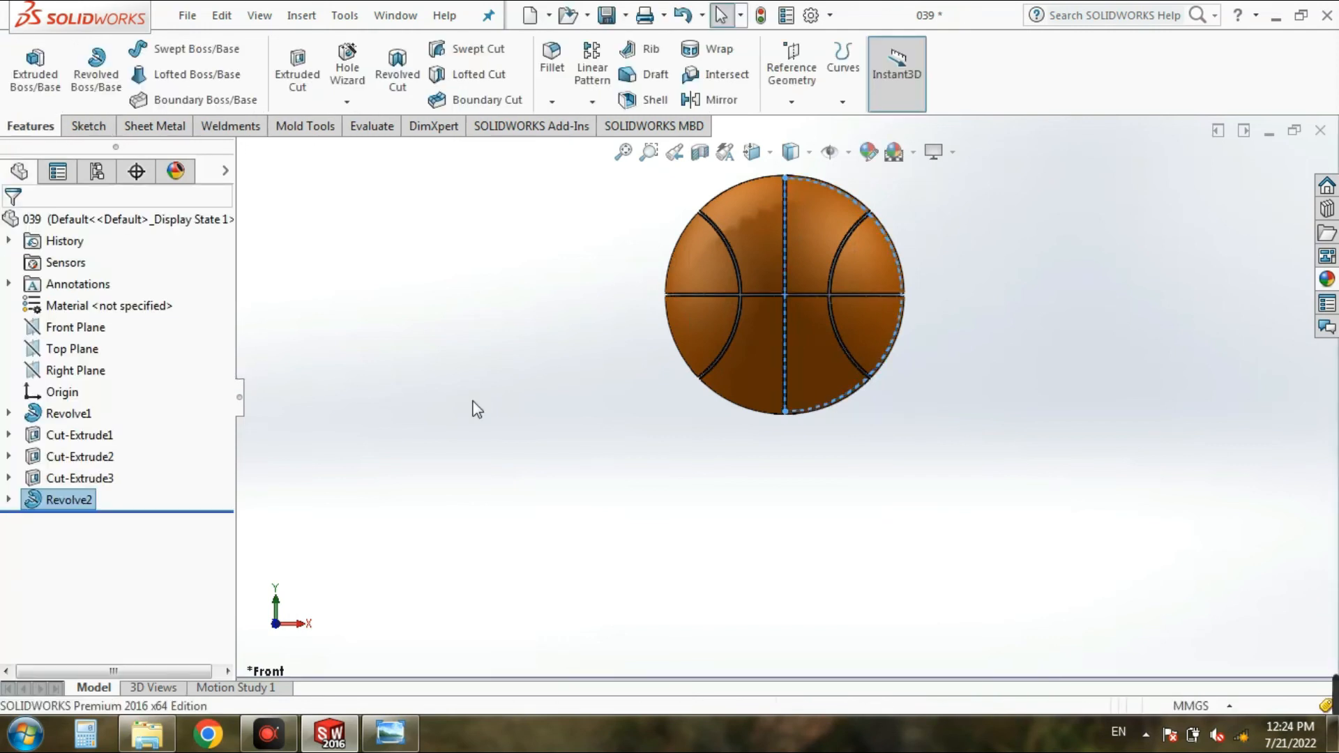
Step: Apply the black textured plastic appearance PW-MT11000 to the inner revolved sphere
{"action": "left_click", "coordinate": [1326, 279]}
{"action": "left_click_drag", "start_coordinate": [1331, 654], "coordinate": [1331, 425]}
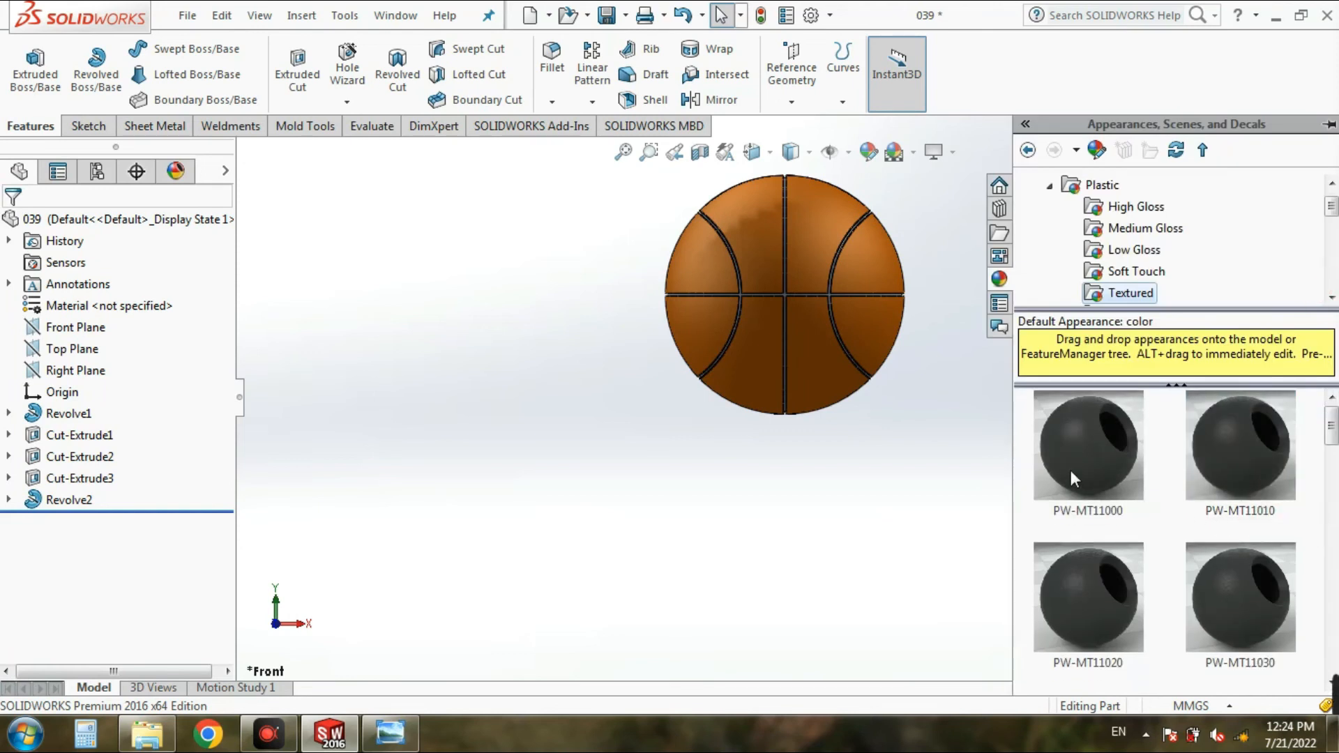
{"action": "scroll", "coordinate": [847, 262], "scroll_direction": "down", "scroll_amount": 5}
{"action": "left_click_drag", "start_coordinate": [1075, 422], "coordinate": [710, 469]}
{"action": "left_click", "coordinate": [731, 476]}
{"action": "scroll", "coordinate": [1155, 389], "scroll_direction": "up", "scroll_amount": 3}
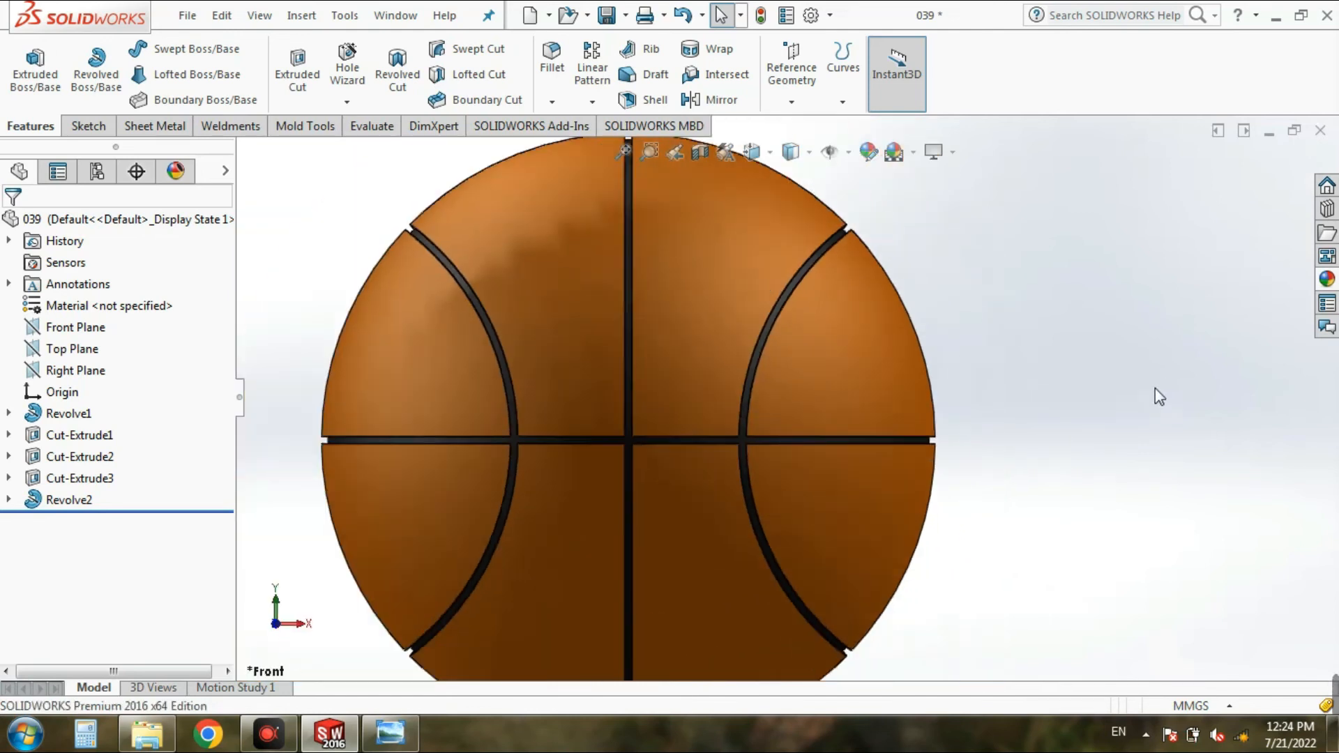
Step: View the ball in isometric orientation and rotate it to inspect the grooves from other sides
{"action": "left_click", "coordinate": [751, 152]}
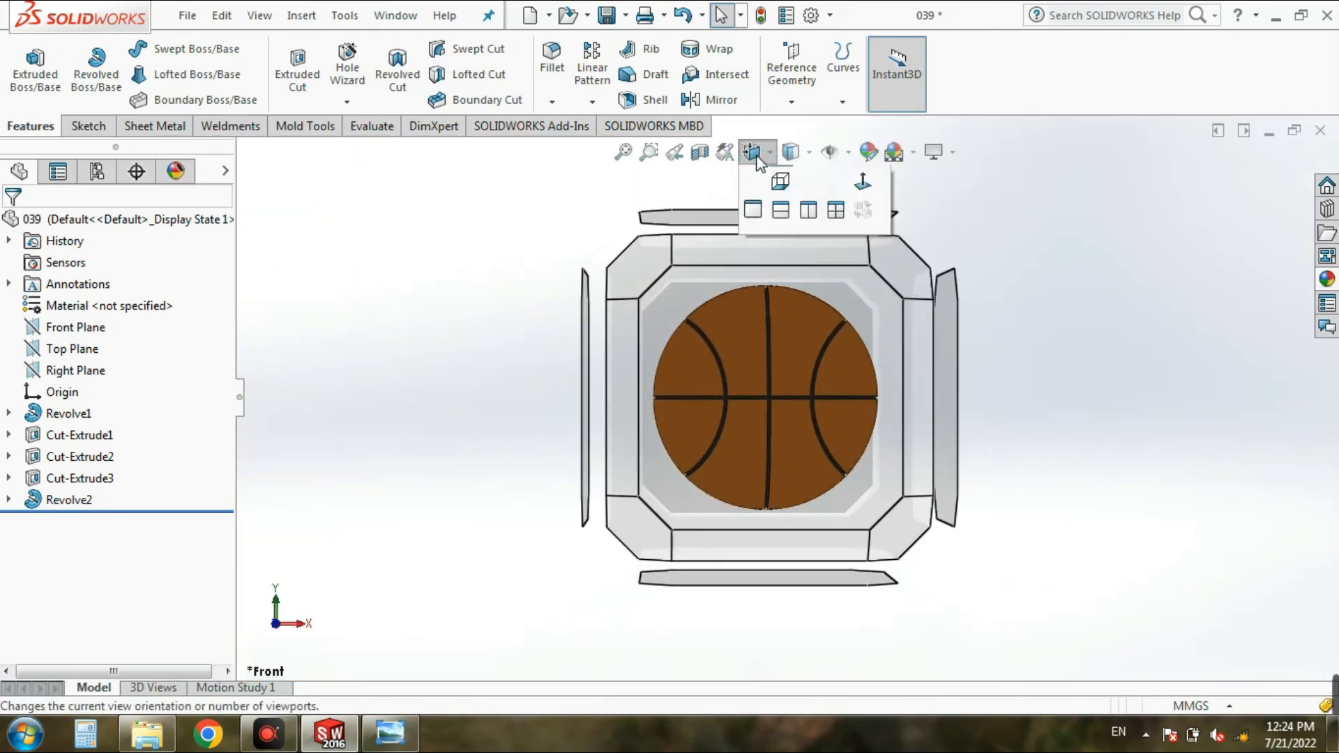
{"action": "left_click", "coordinate": [860, 204]}
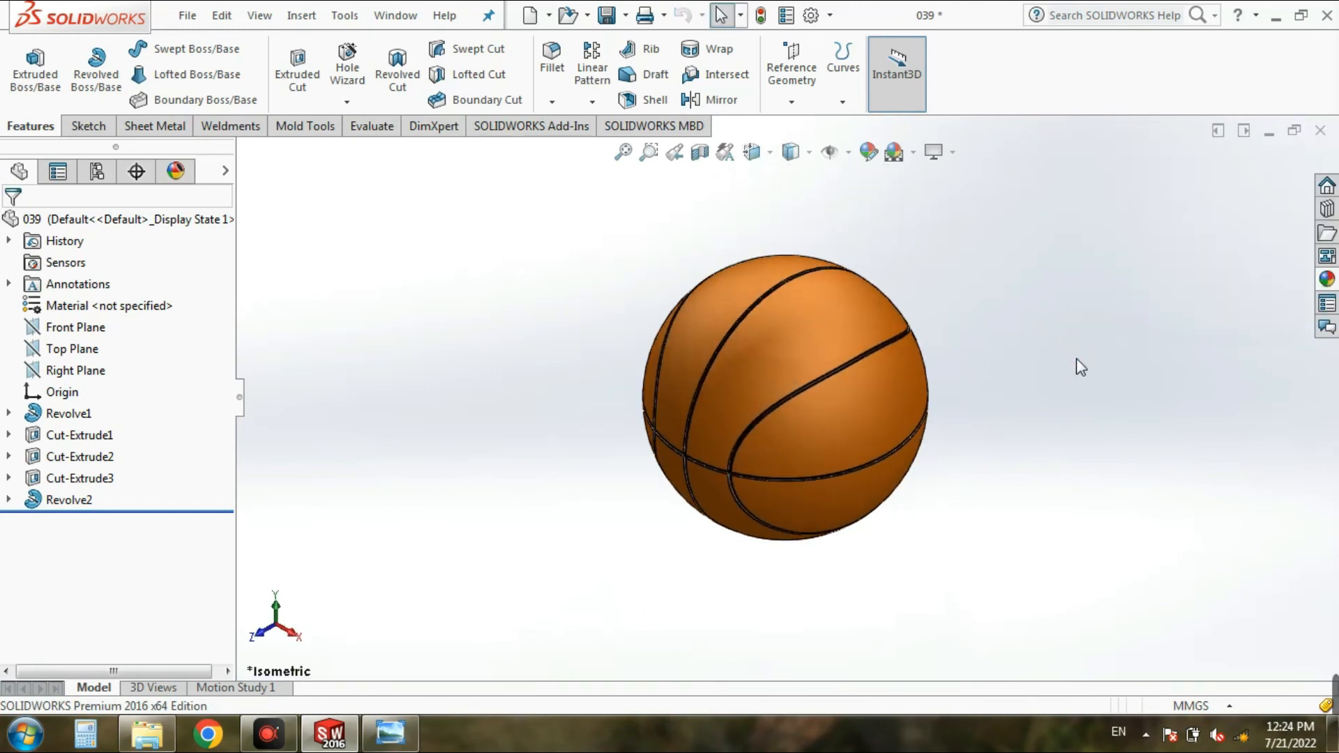
{"action": "key", "text": "Up"}
{"action": "key", "text": "Up"}
{"action": "key", "text": "Up"}
{"action": "key", "text": "Left"}
{"action": "key", "text": "Left"}
{"action": "key", "text": "Left"}
{"action": "key", "text": "Left"}
{"action": "key", "text": "Left"}
{"action": "key", "text": "Left"}
{"action": "key", "text": "Left"}
{"action": "key", "text": "Left"}
{"action": "key", "text": "Left"}
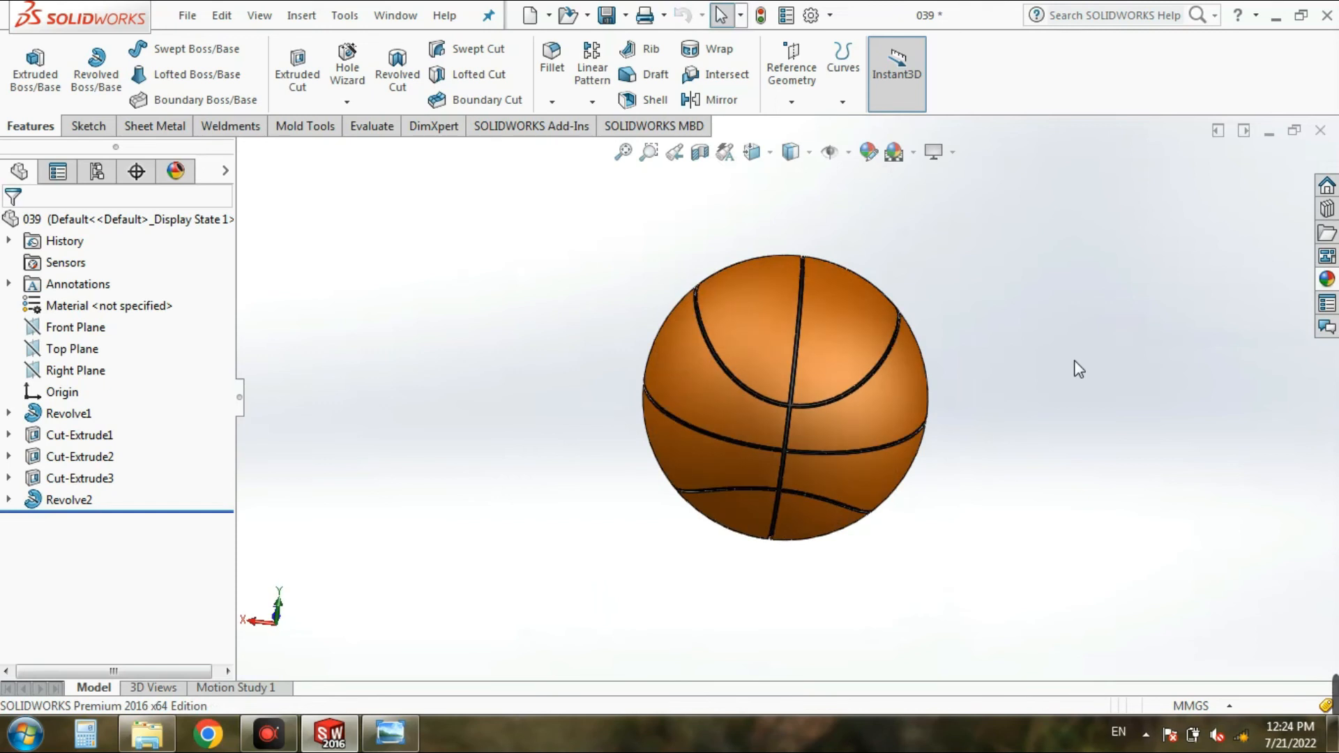
{"action": "left_click", "coordinate": [751, 151]}
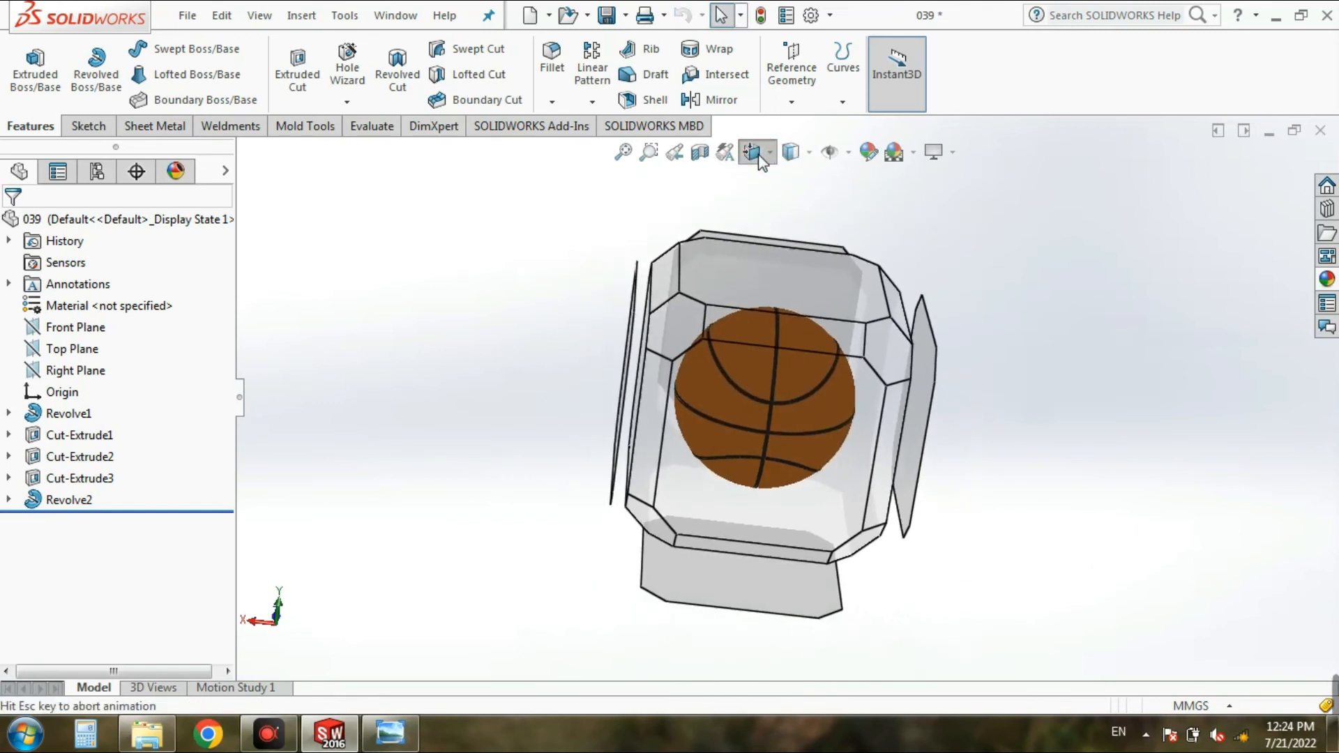
{"action": "left_click", "coordinate": [863, 208]}
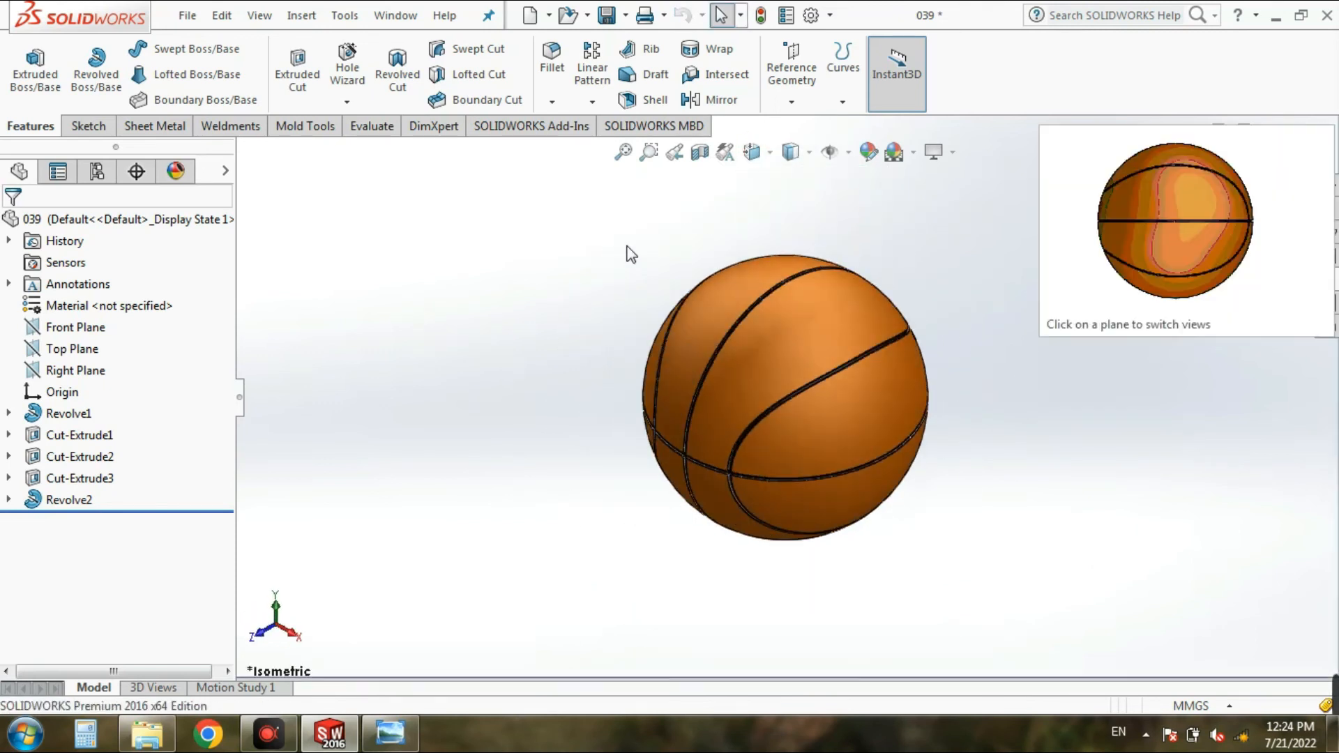
Step: Save the part and switch its background to a plain white scene
{"action": "left_click", "coordinate": [607, 14]}
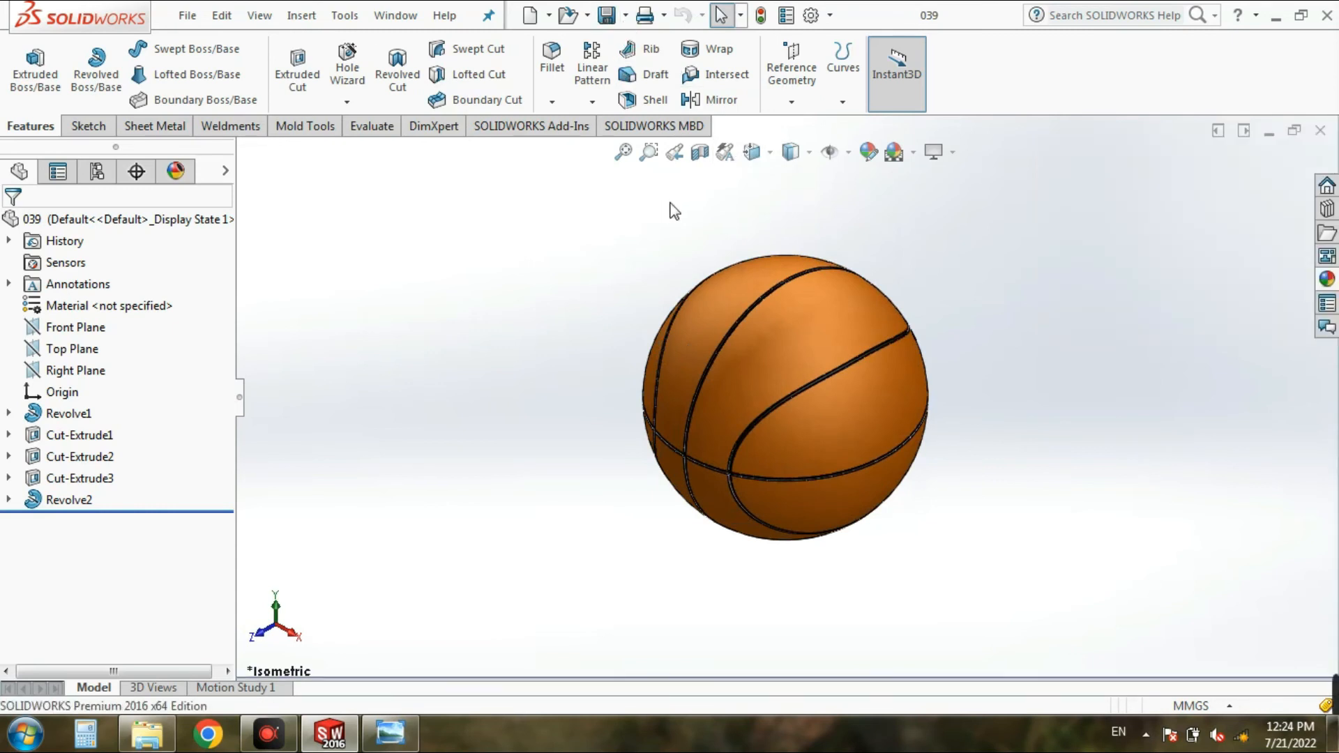
{"action": "left_click", "coordinate": [914, 153]}
{"action": "left_click", "coordinate": [926, 202]}
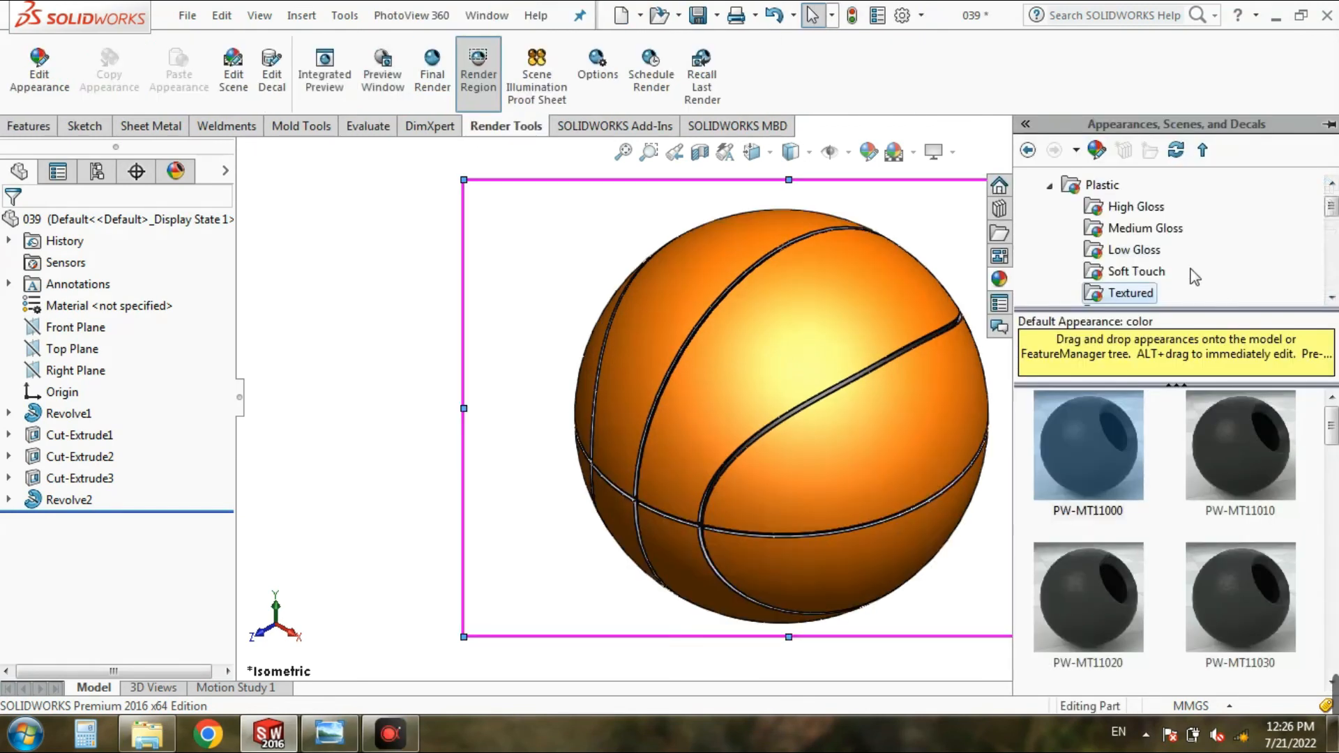
Step: Apply the large spark erosion plastic blue appearance to the ball's outer Revolve1 feature
{"action": "scroll", "coordinate": [1186, 237], "scroll_direction": "down", "scroll_amount": 3}
{"action": "left_click", "coordinate": [1120, 228]}
{"action": "left_click_drag", "start_coordinate": [1097, 459], "coordinate": [825, 446]}
{"action": "left_click", "coordinate": [865, 433]}
{"action": "scroll", "coordinate": [689, 443], "scroll_direction": "down", "scroll_amount": 6}
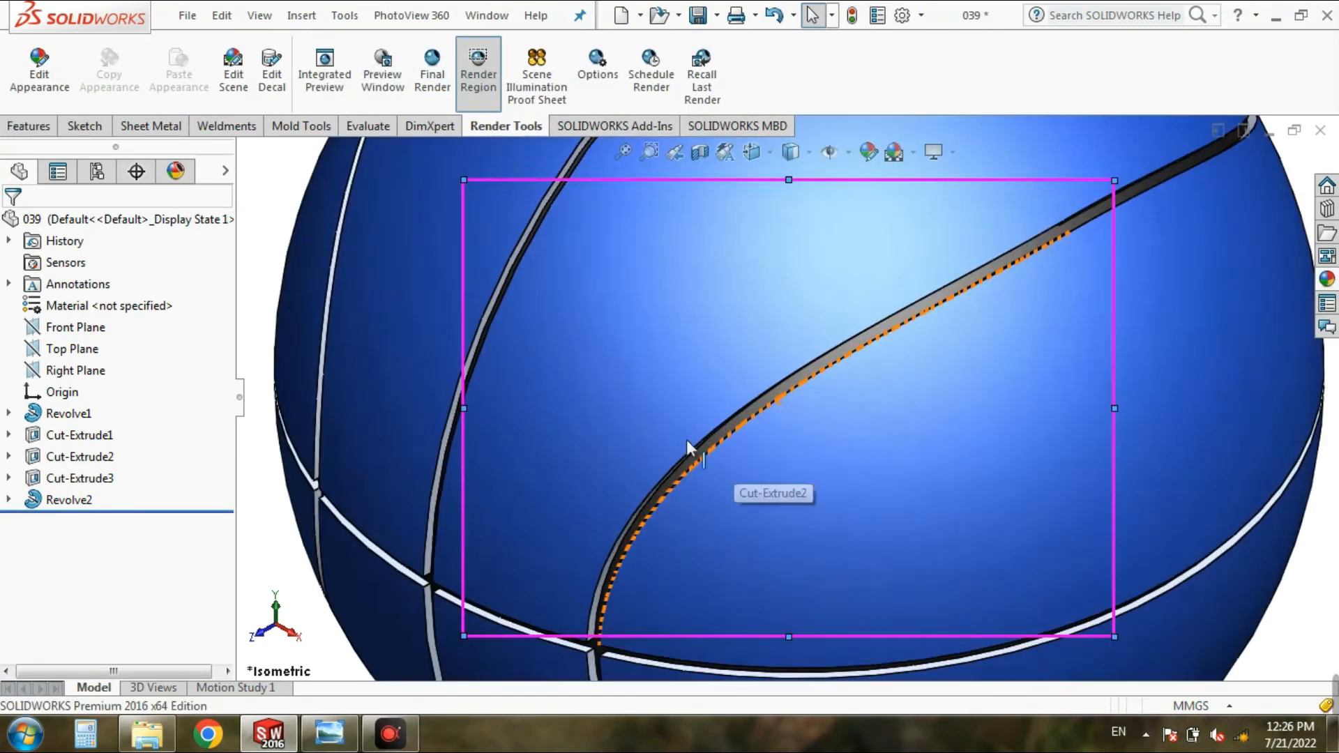
Step: Recolor the Revolve1 feature's large spark erosion plastic appearance to dark orange using the standard color palette
{"action": "scroll", "coordinate": [689, 443], "scroll_direction": "up", "scroll_amount": 6}
{"action": "left_click", "coordinate": [176, 173]}
{"action": "double_click", "coordinate": [122, 299]}
{"action": "left_click", "coordinate": [81, 647]}
{"action": "left_click", "coordinate": [1205, 347]}
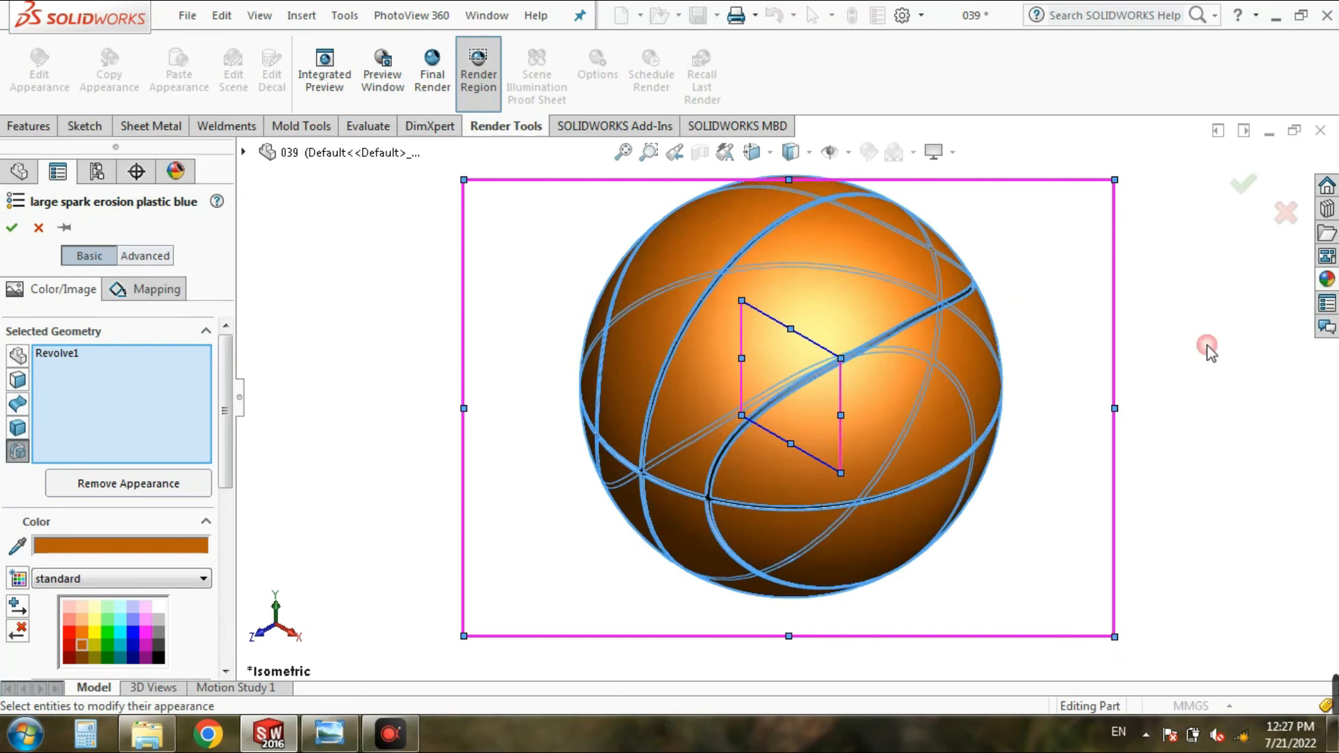
{"action": "left_click", "coordinate": [12, 228]}
Step: Extend the render region's upper edge above the ball and run a final render
{"action": "scroll", "coordinate": [483, 351], "scroll_direction": "up", "scroll_amount": 1}
{"action": "scroll", "coordinate": [488, 350], "scroll_direction": "down", "scroll_amount": 1}
{"action": "left_click_drag", "start_coordinate": [788, 179], "coordinate": [788, 148]}
{"action": "key", "text": "space"}
{"action": "left_click", "coordinate": [432, 72]}
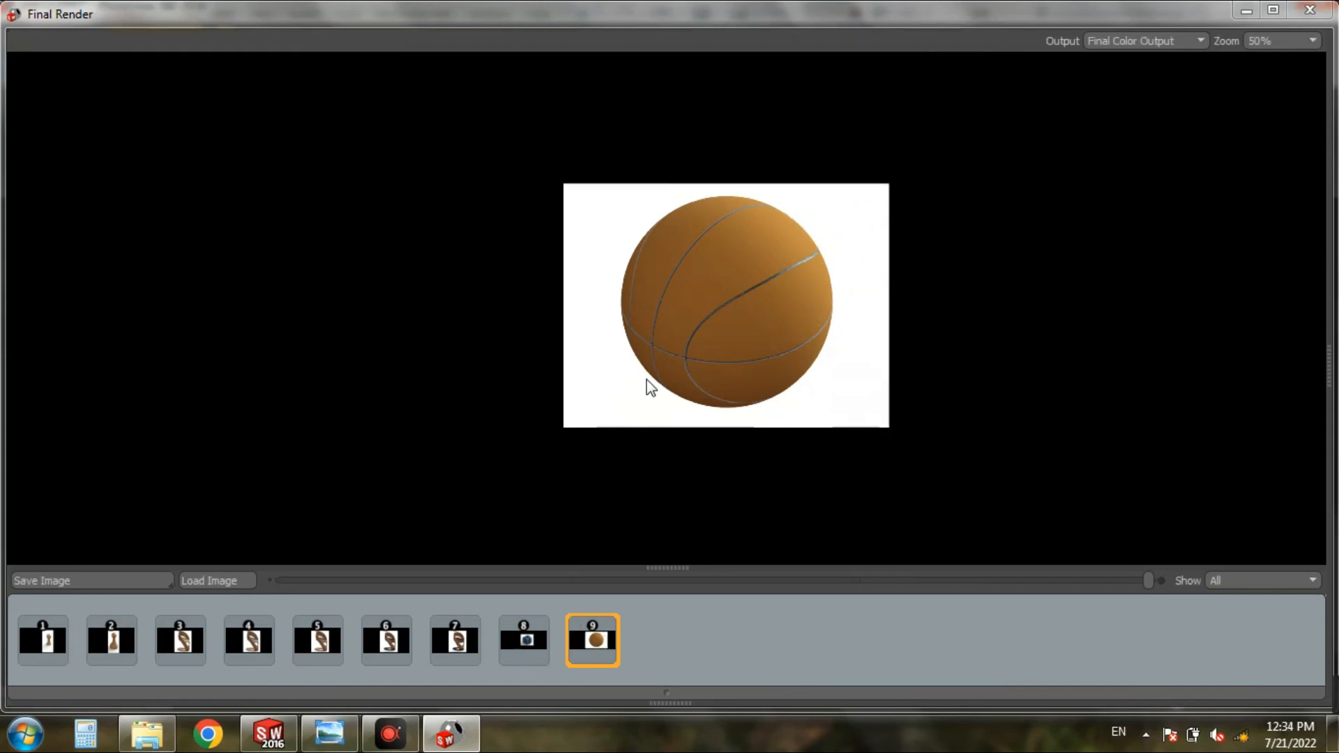
Step: Examine the final render at 100% zoom and save the rendered image
{"action": "scroll", "coordinate": [666, 308], "scroll_direction": "up", "scroll_amount": 2}
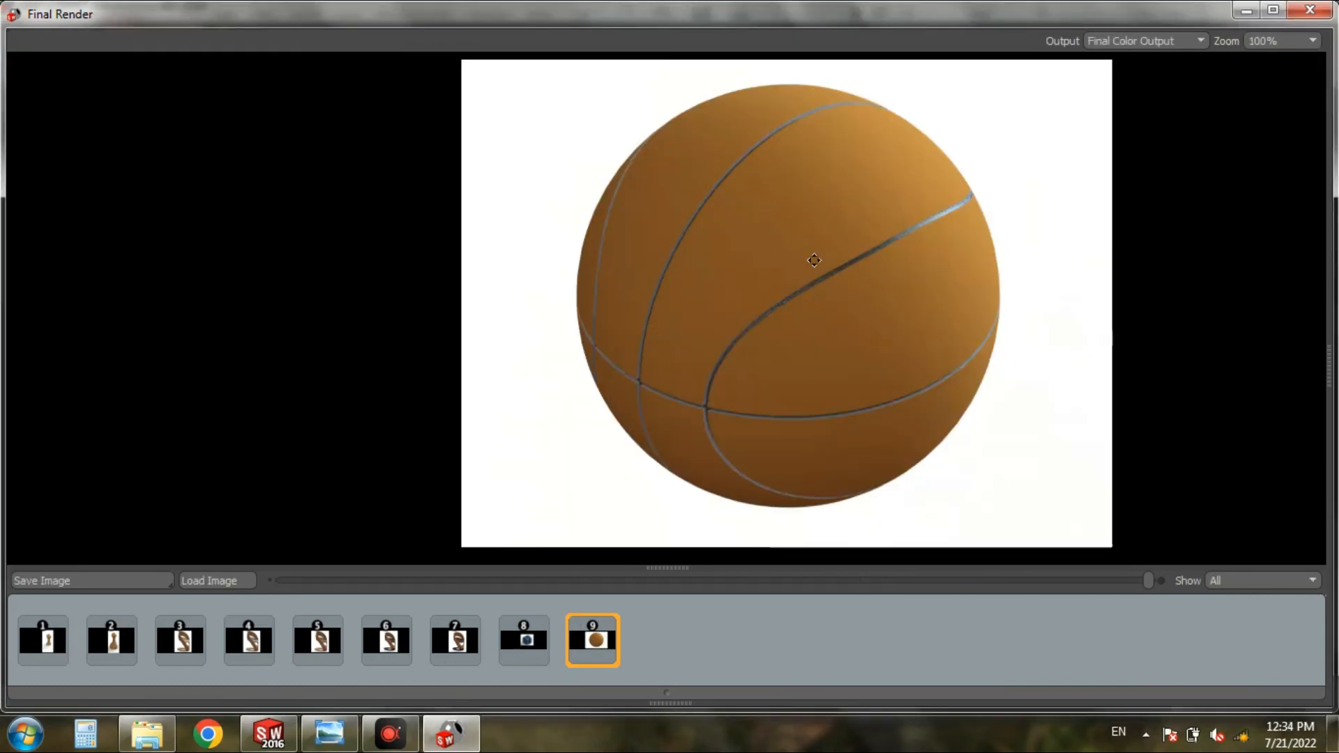
{"action": "left_click", "coordinate": [99, 579]}
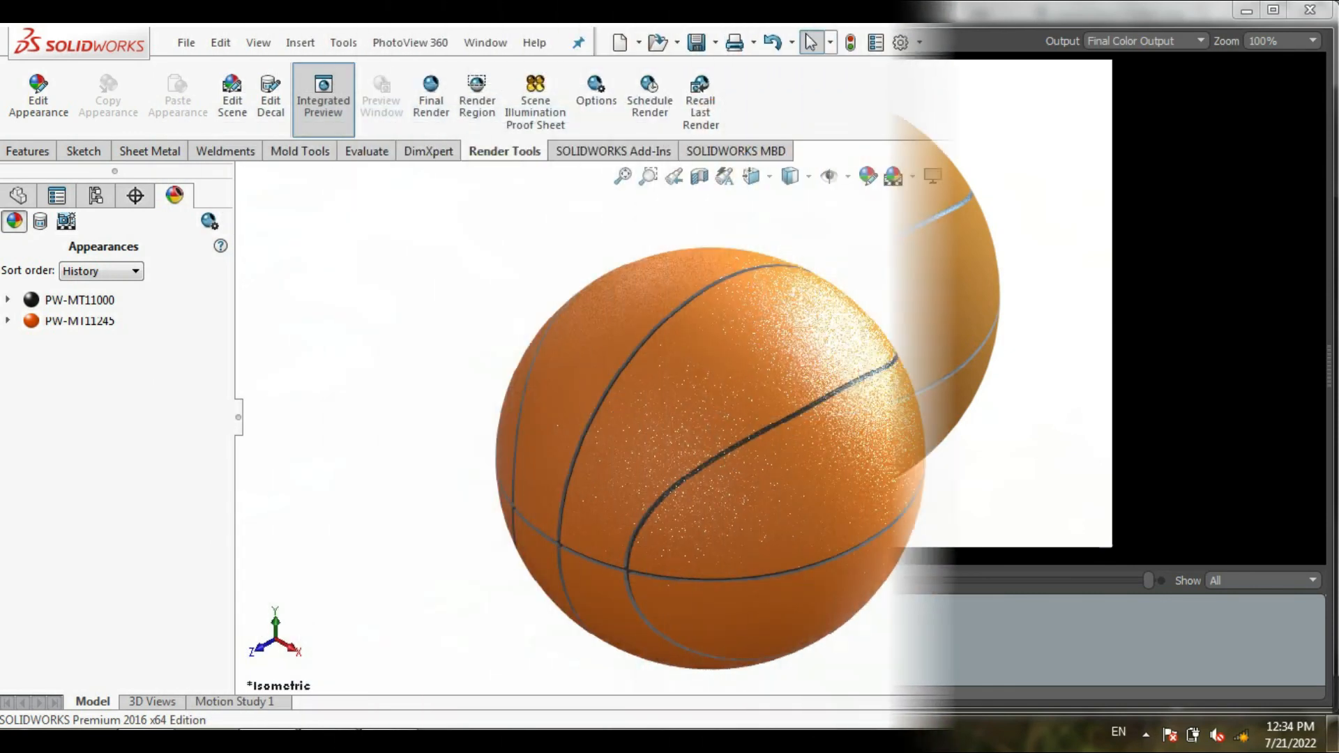